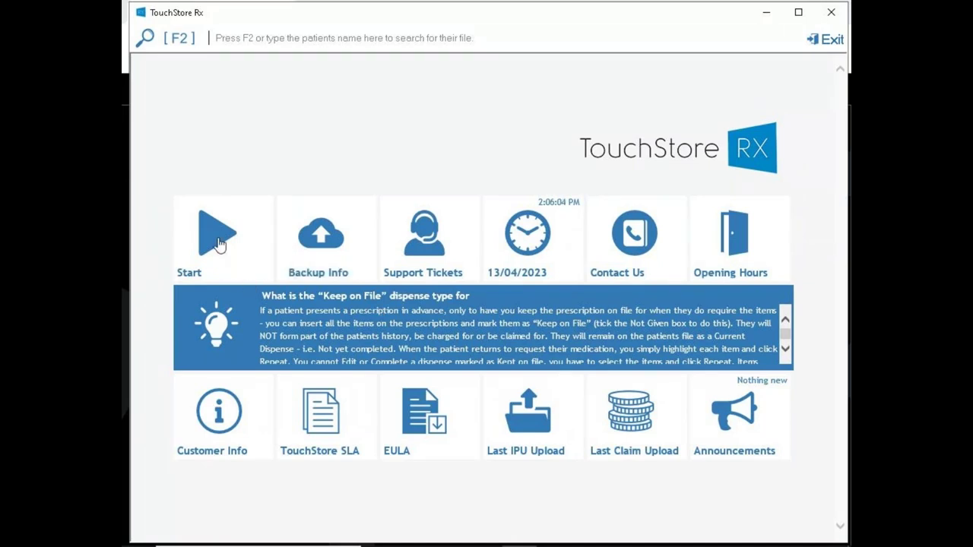
Open the Patient Medication Record screen and try a DEMO patient search, then clear it
click(219, 242)
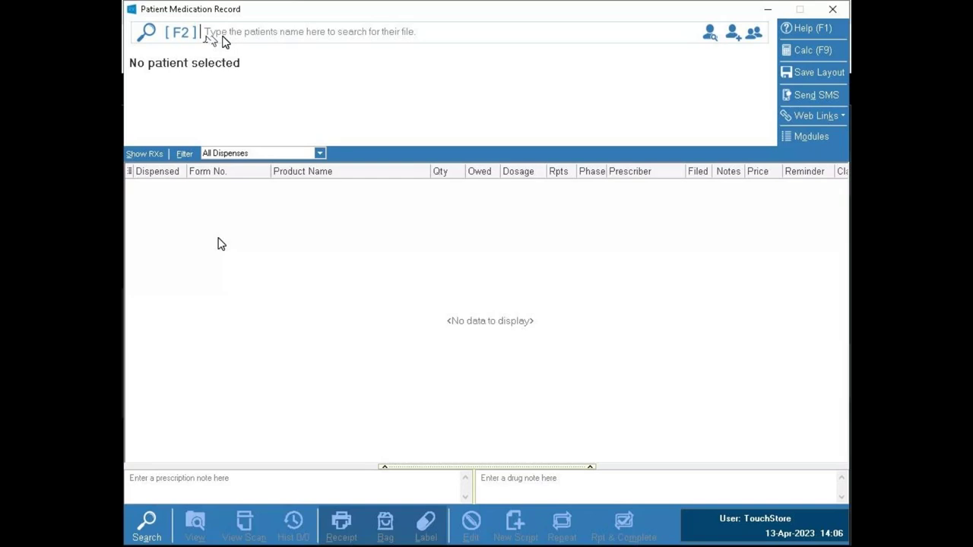
text(DEMO)
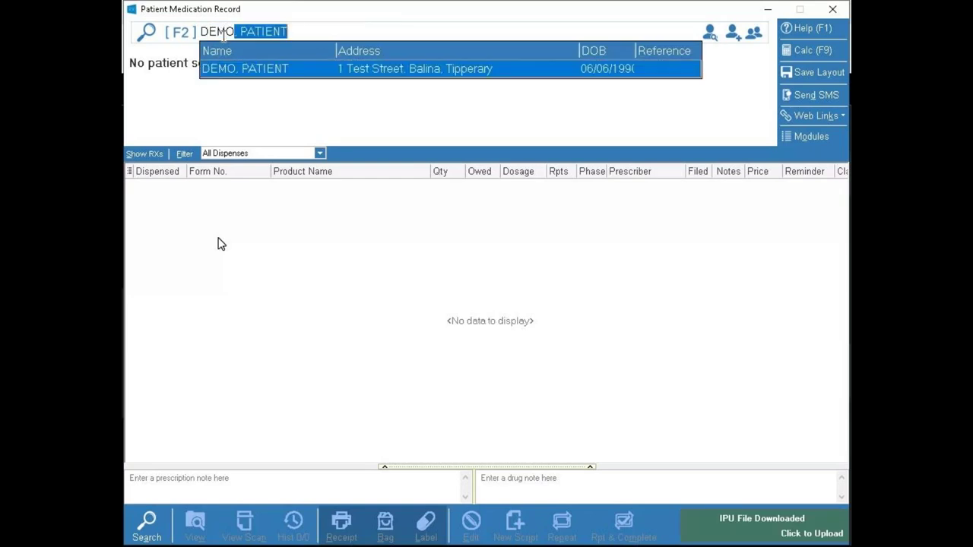
key(BackSpace)
key(BackSpace)
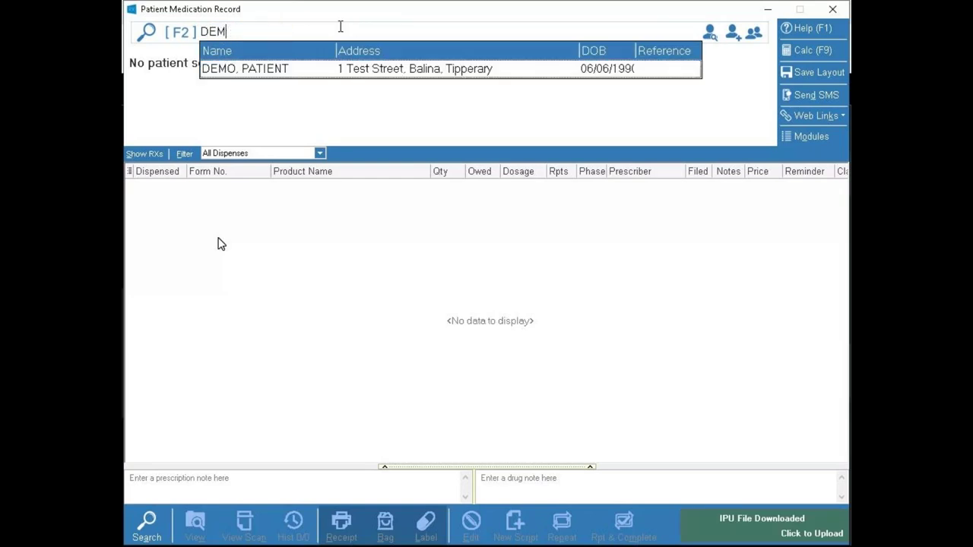
key(BackSpace)
key(BackSpace)
key(BackSpace)
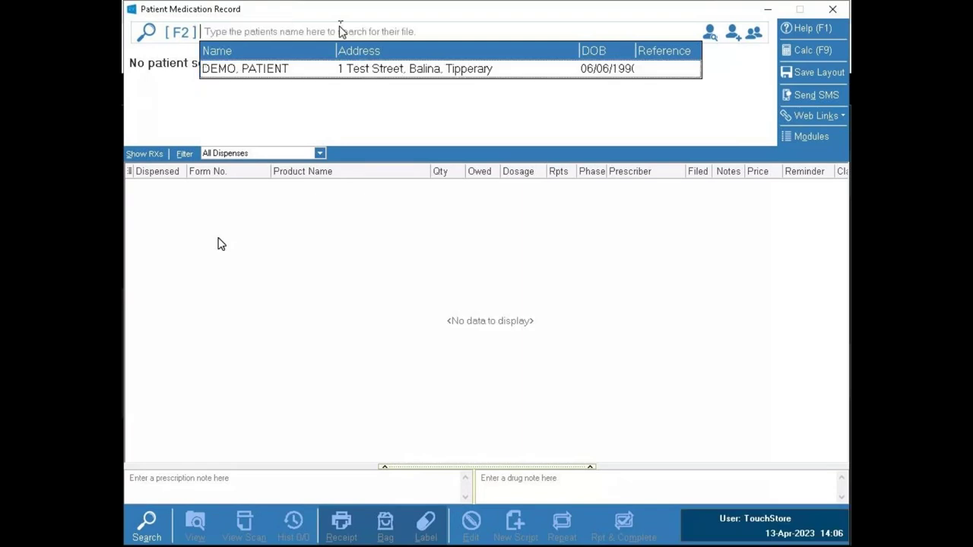
Try a BLO patient search, dismiss the suggestions, and enter 'o%' instead
text(B)
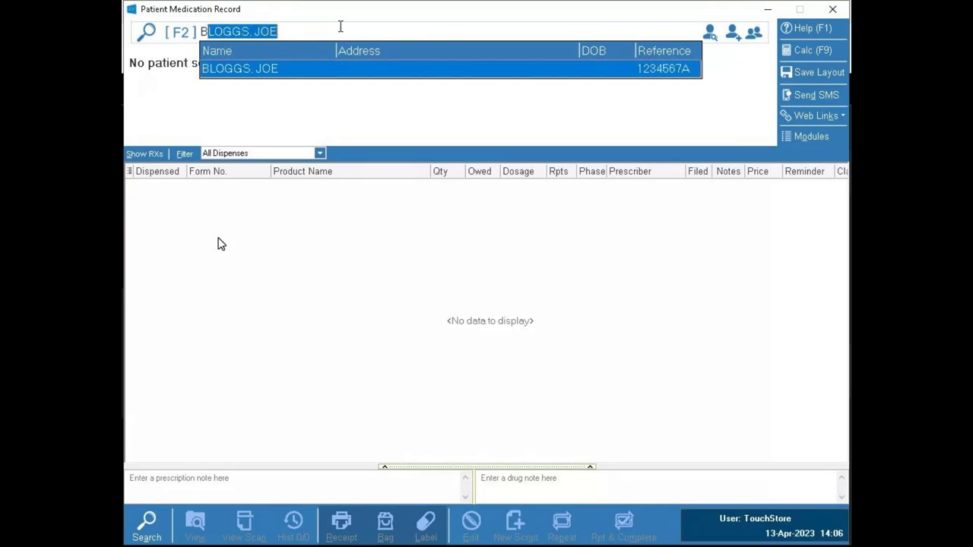
text(LO)
key(BackSpace)
key(BackSpace)
key(BackSpace)
key(BackSpace)
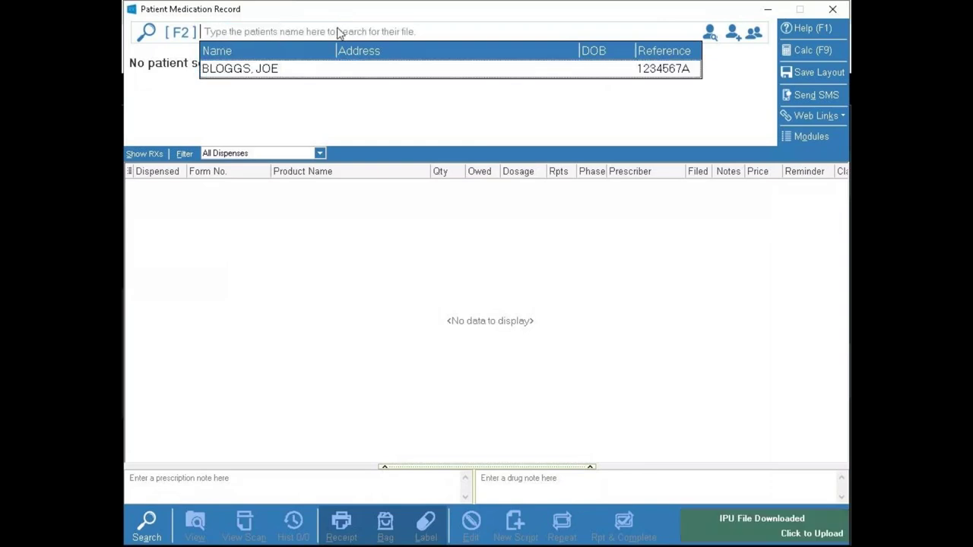
key(Escape)
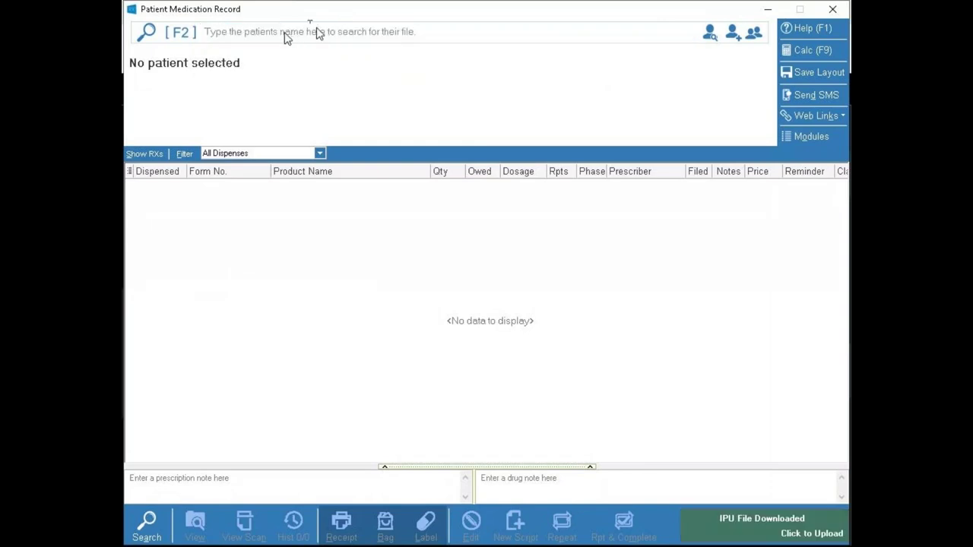
text(o%)
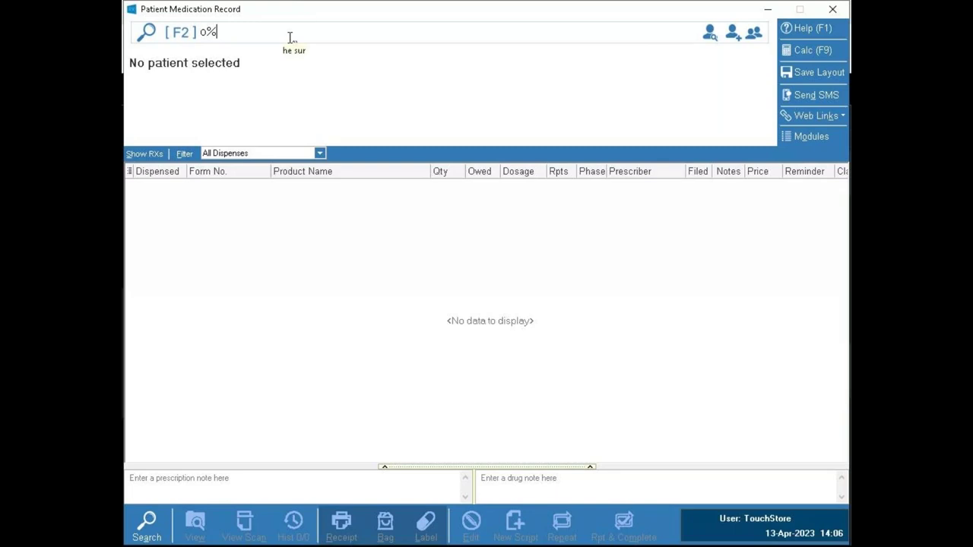
Retry the patient search several times, ending with the wildcard entry 'Demo% test'
key(BackSpace)
key(BackSpace)
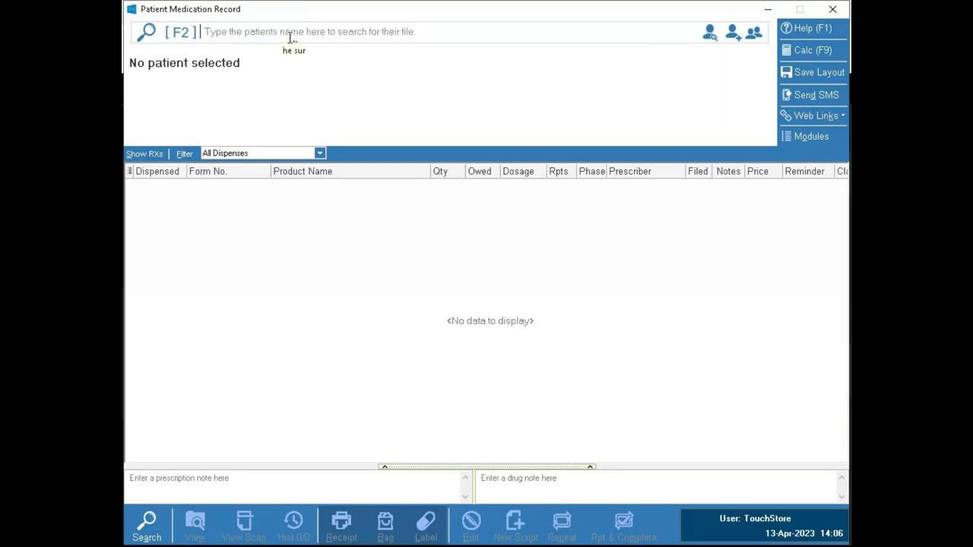
text(mc)
key(BackSpace)
key(BackSpace)
text(o%)
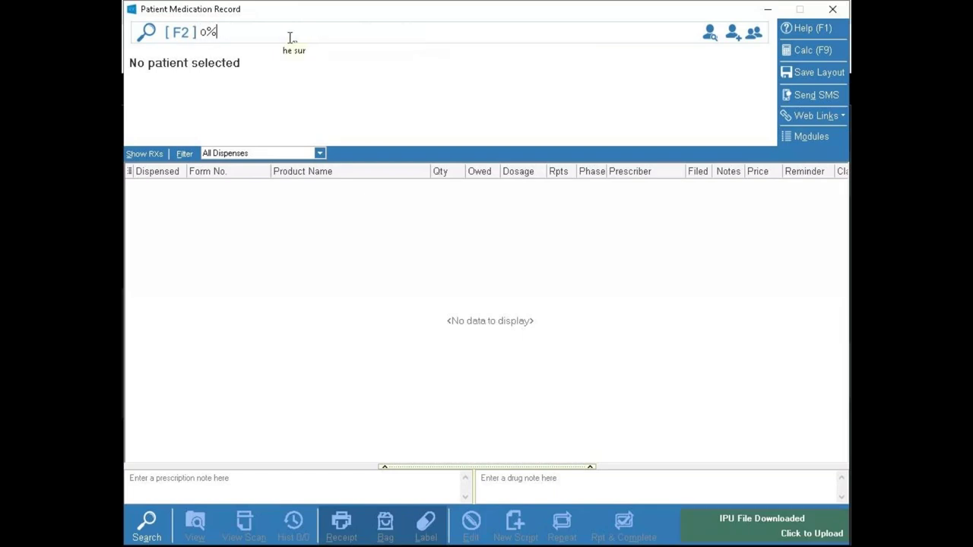
key(BackSpace)
key(BackSpace)
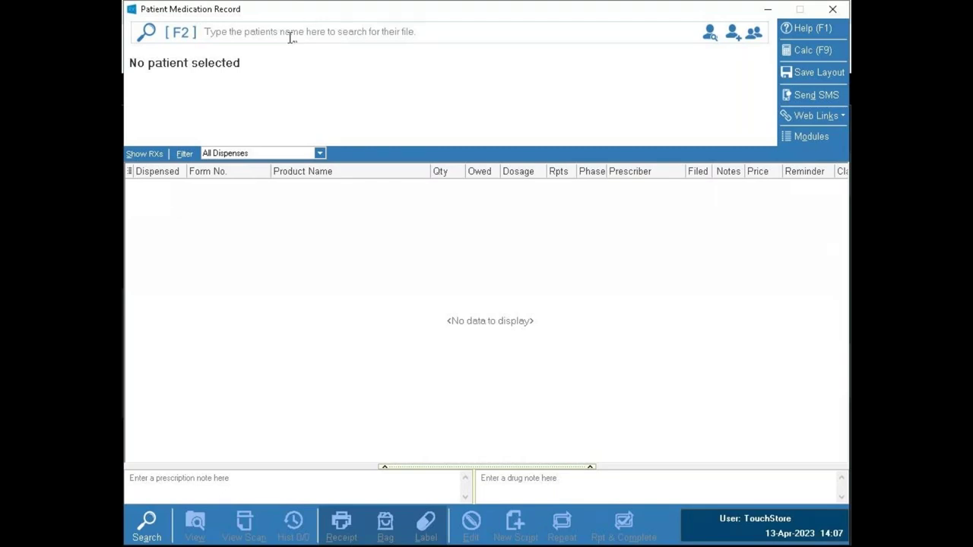
text(De)
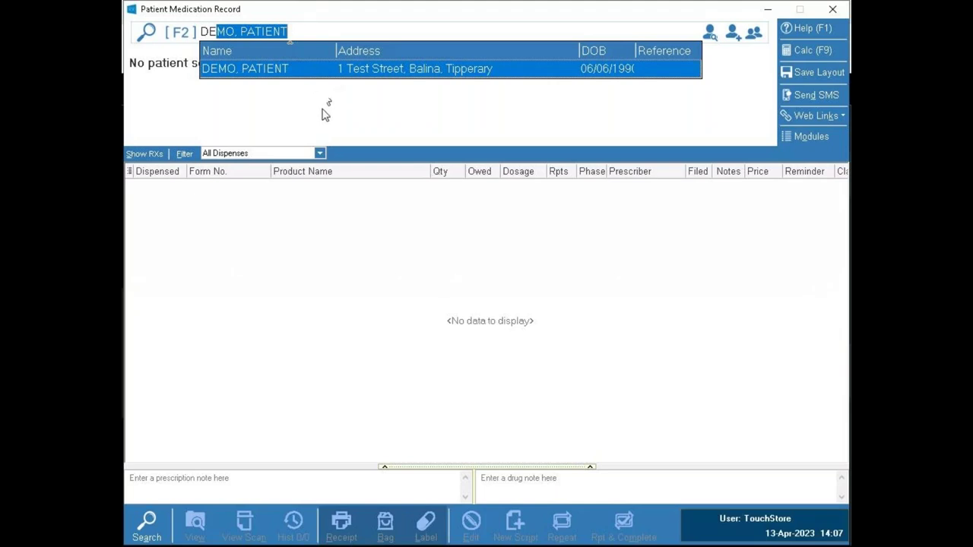
key(BackSpace)
key(BackSpace)
key(BackSpace)
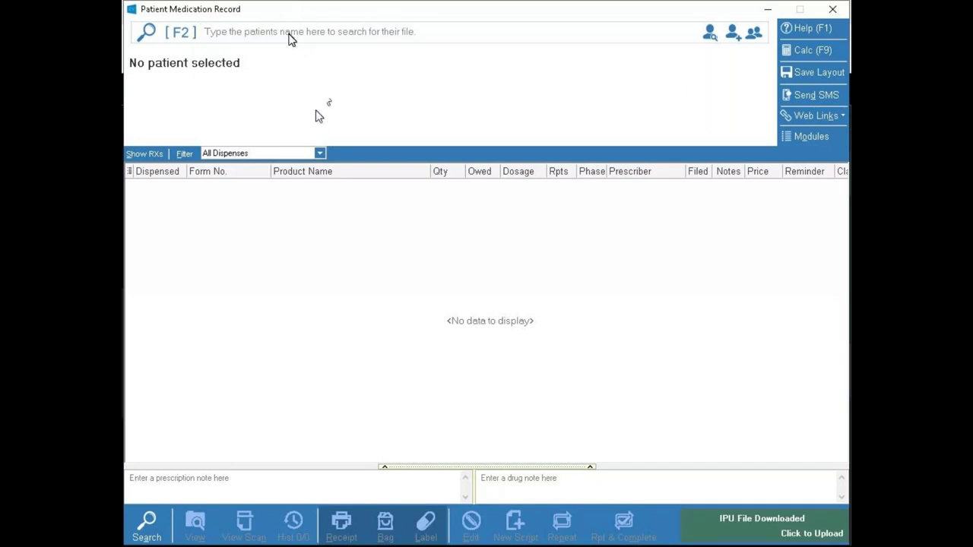
text(Demo% test)
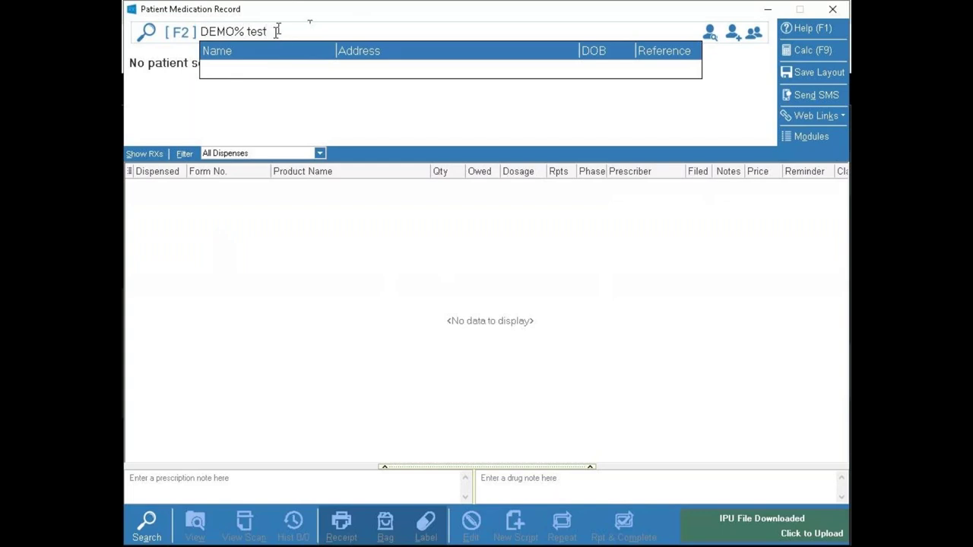
Run the 'Demo% test' search and decline the create-new-patient prompt twice
key(Return)
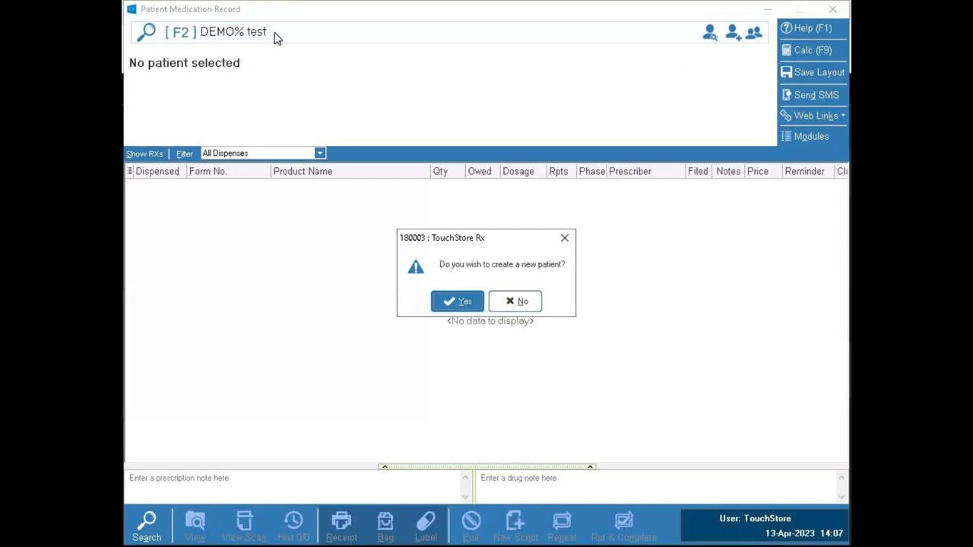
click(521, 302)
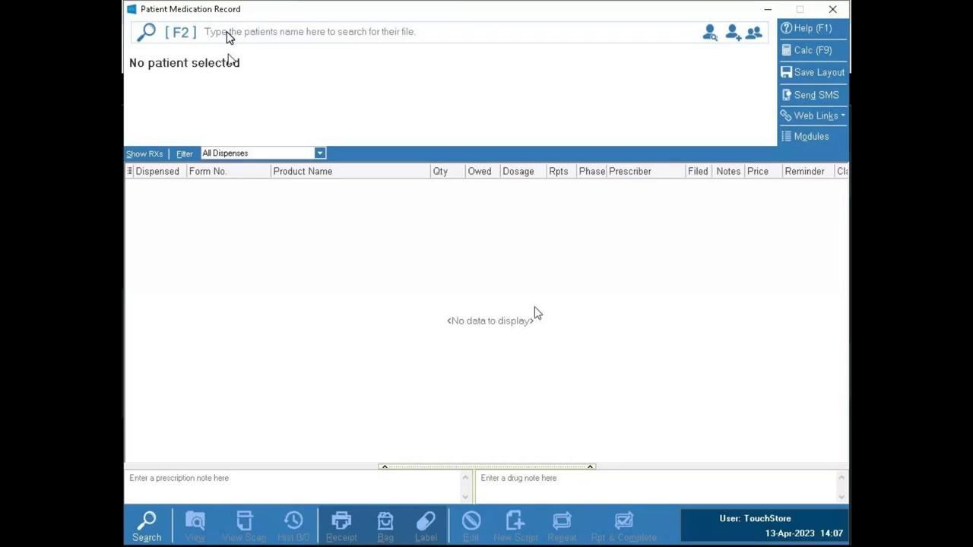
click(733, 35)
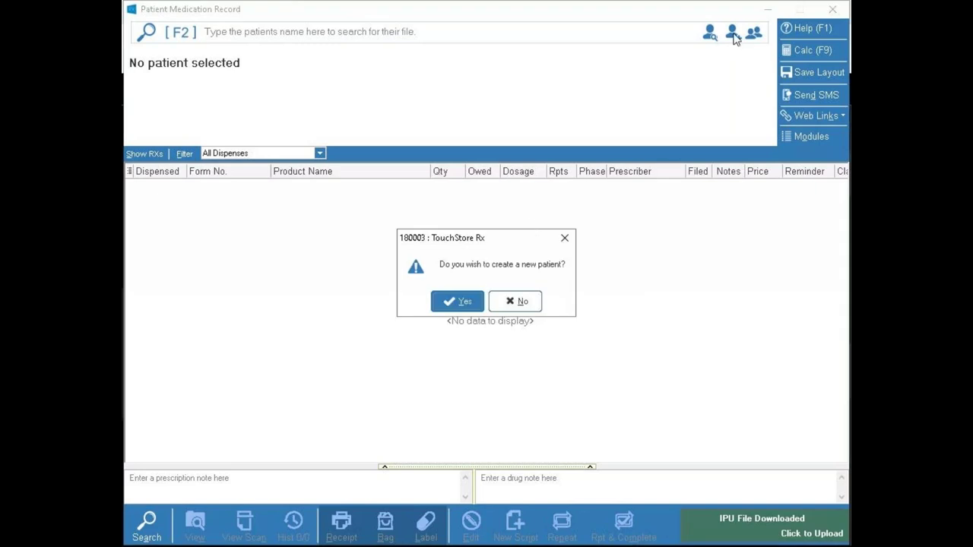
click(520, 303)
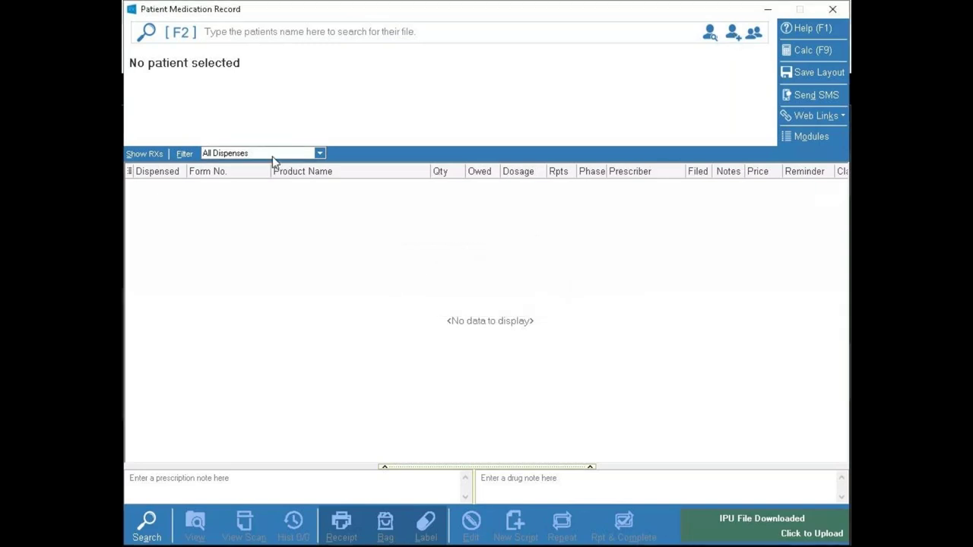
Search 'Demo% test' again and accept creating a new patient
click(251, 34)
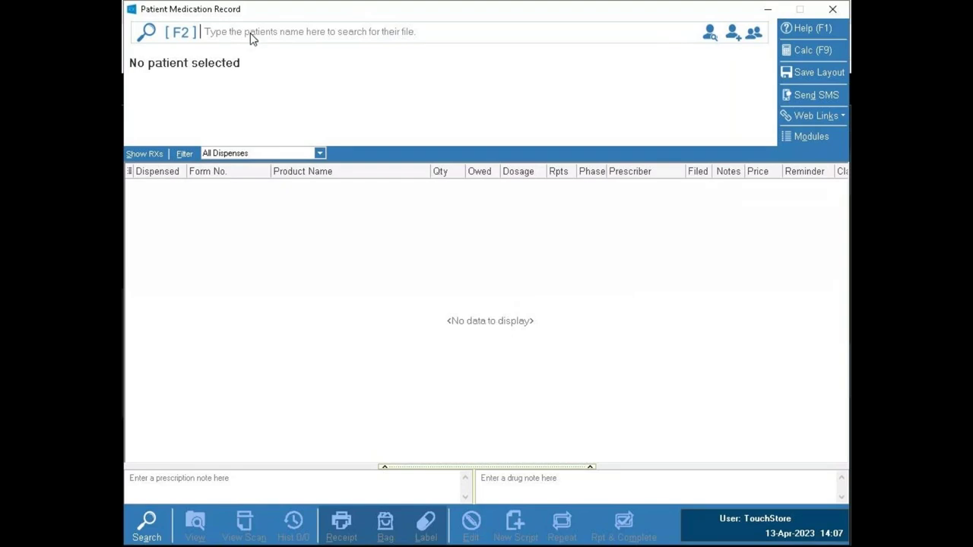
text(Demo test)
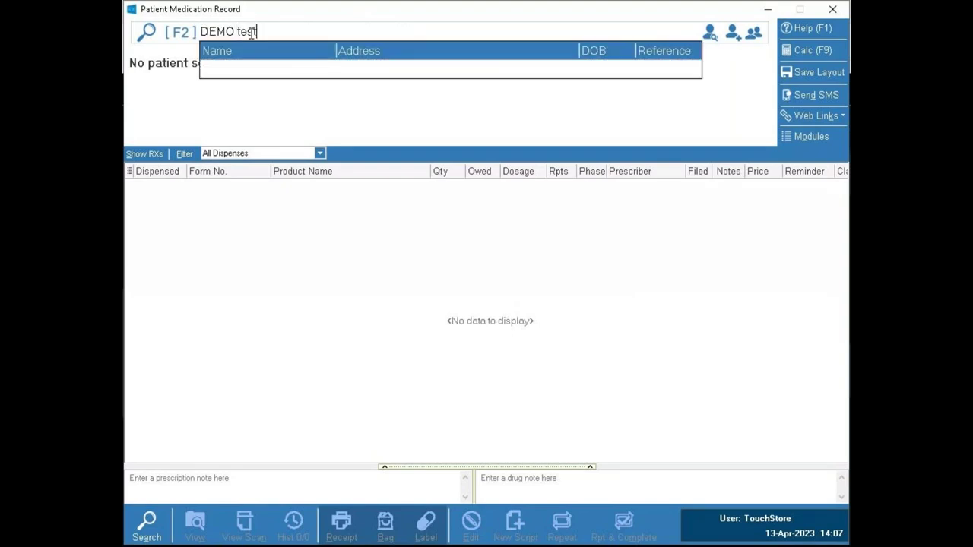
key(BackSpace)
key(BackSpace)
key(BackSpace)
key(BackSpace)
key(BackSpace)
text(% test)
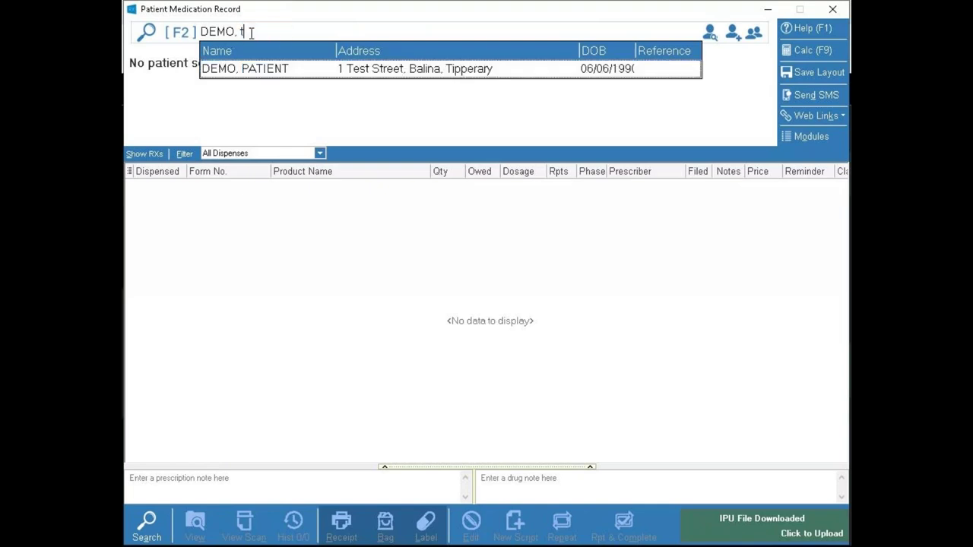
key(Return)
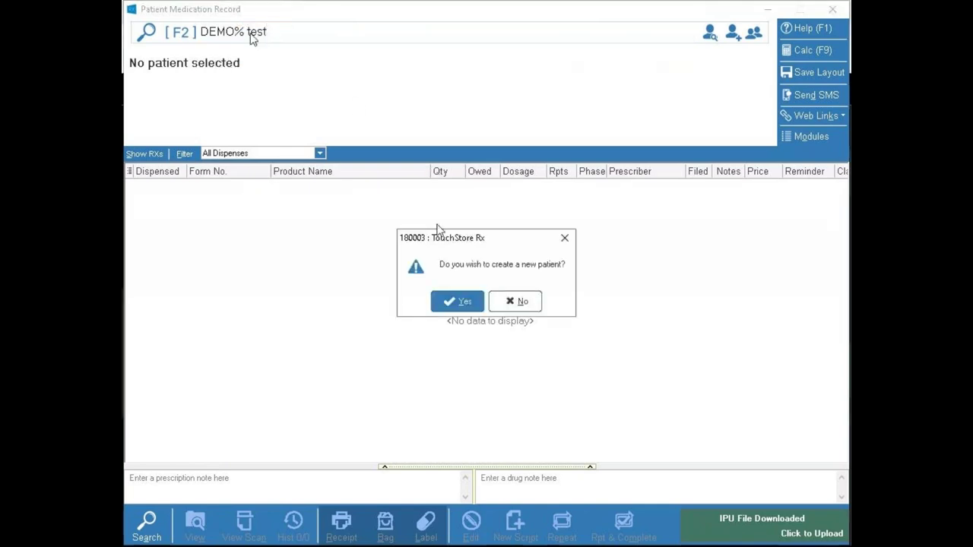
click(464, 304)
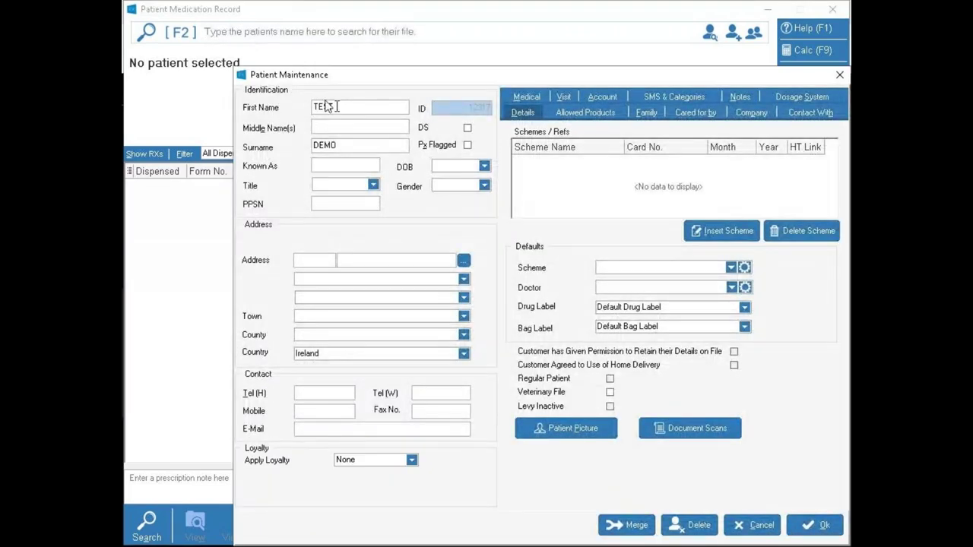
Move through the new patient's name fields and add an empty Schemes / Refs row
click(348, 107)
drag(479, 82, 422, 48)
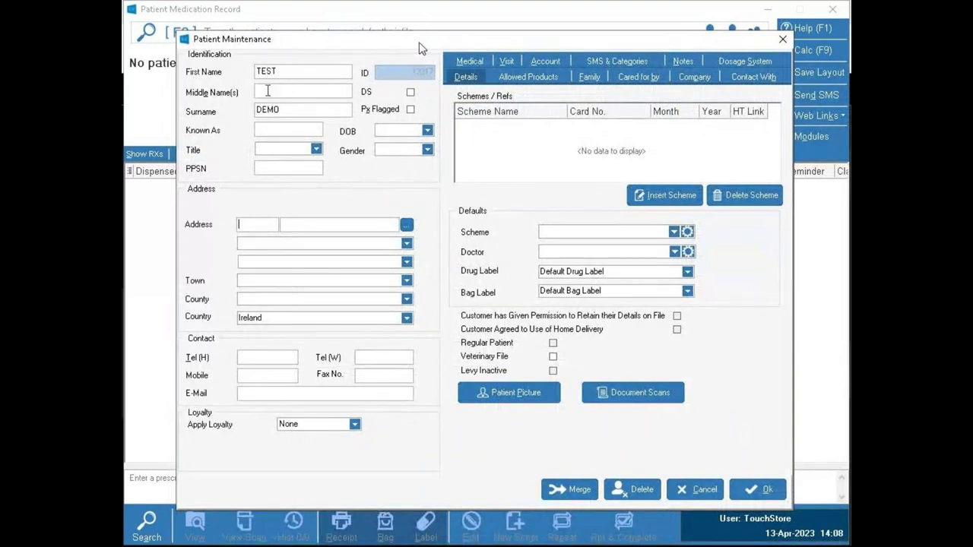
click(283, 90)
text((G7)
click(394, 130)
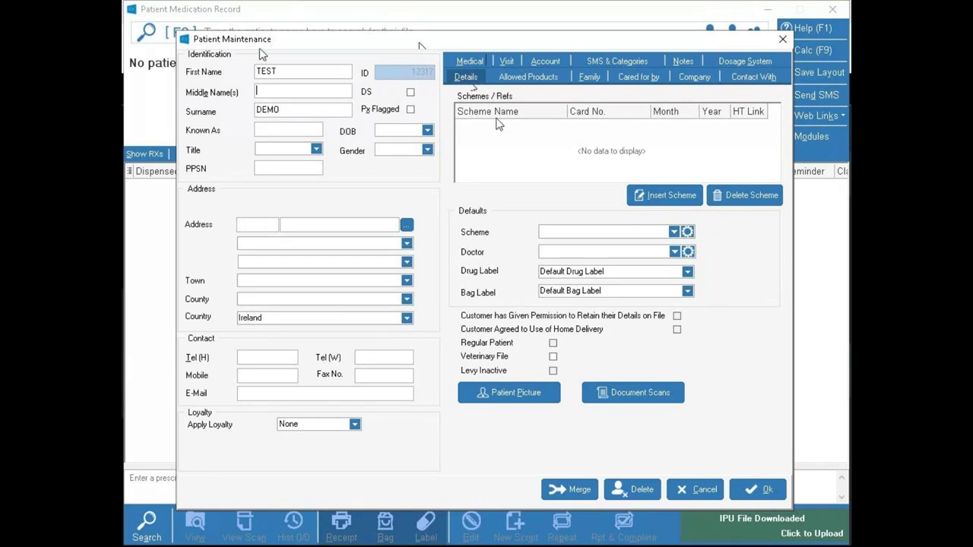
click(510, 146)
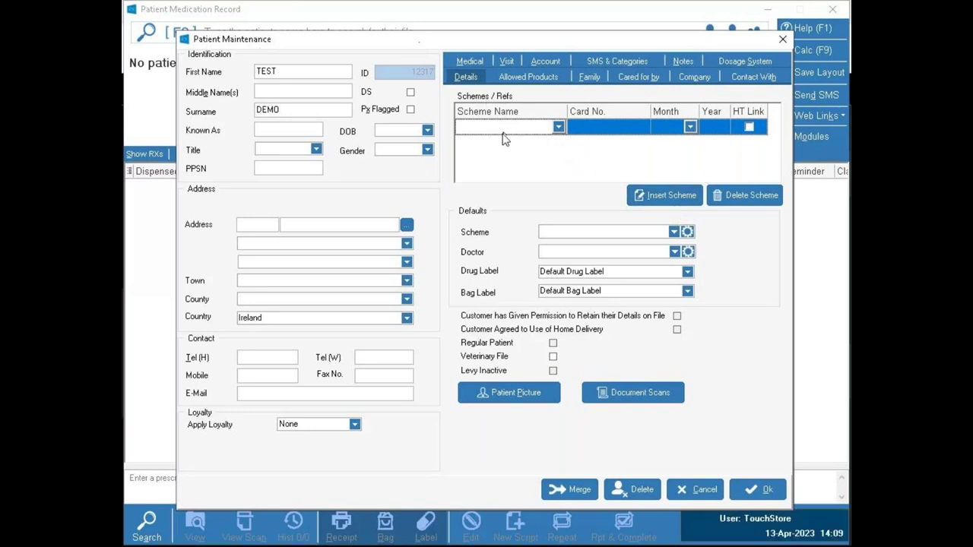
Set the new row's scheme to Drugs Payment Scheme, correcting an initial Drug Refund choice
click(559, 129)
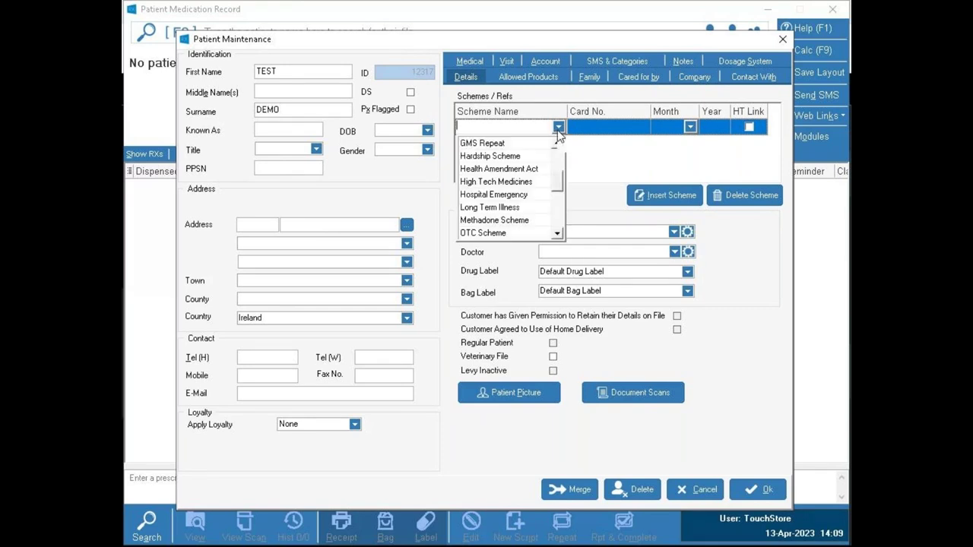
scroll(560, 148, up, 3)
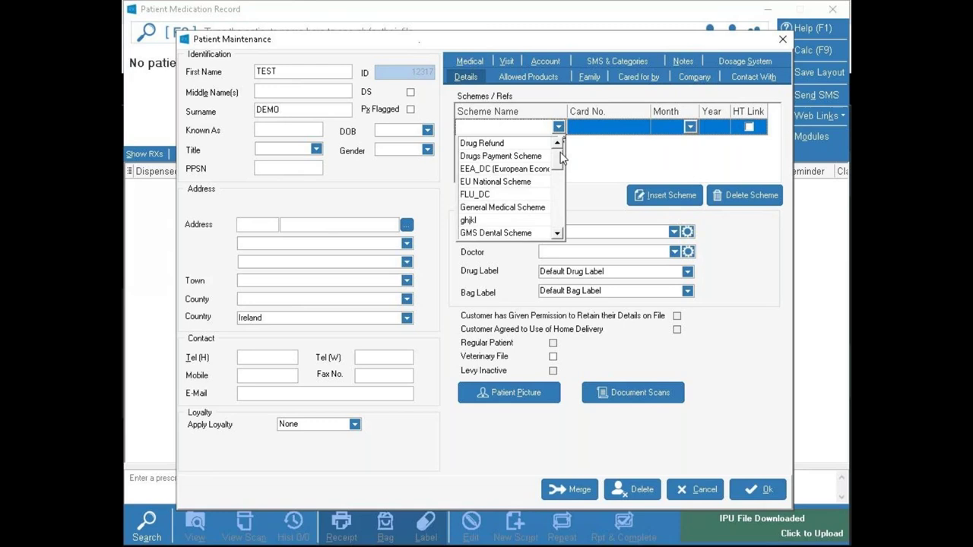
click(542, 145)
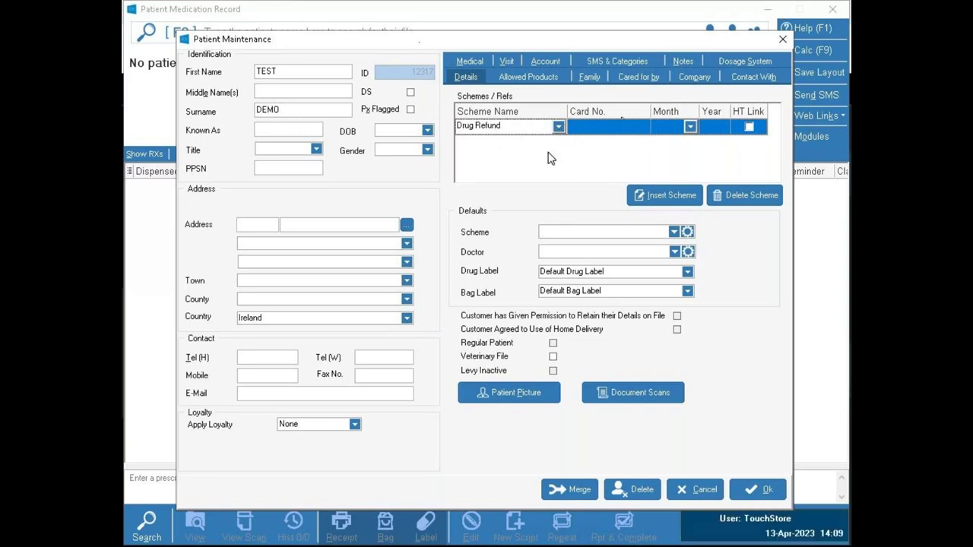
click(558, 127)
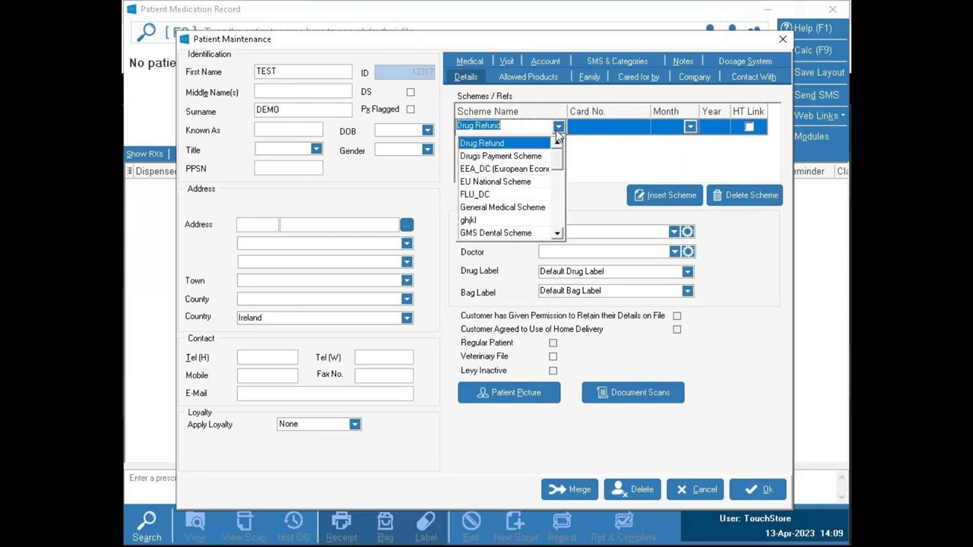
click(530, 158)
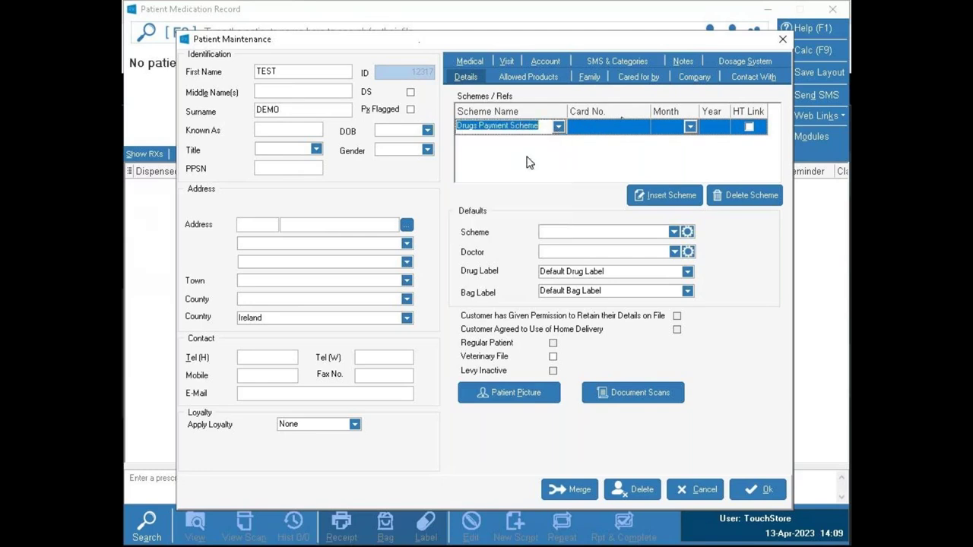
Enter the patient's Drugs Payment Scheme card number in Card No
click(585, 131)
text(1234567A)
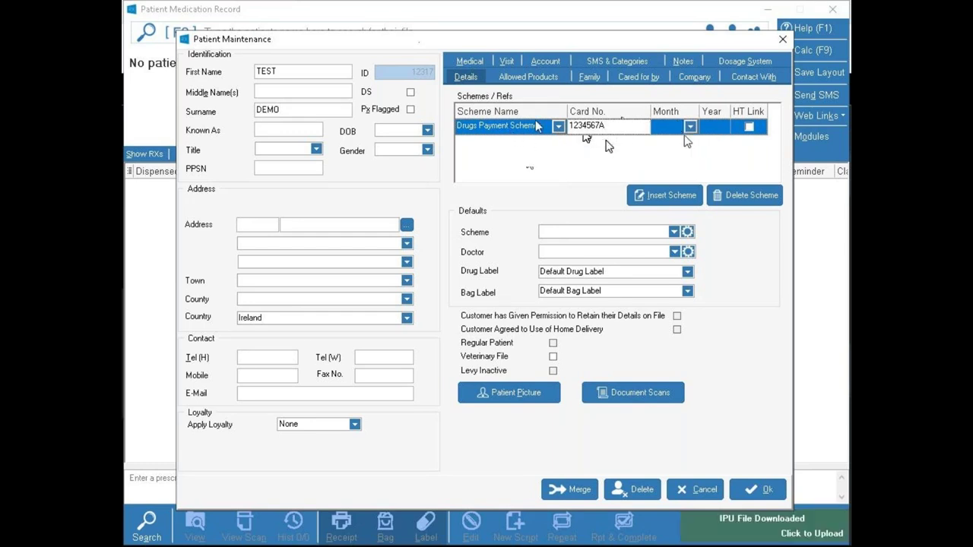
click(622, 126)
click(621, 126)
Commit the Drugs Payment Scheme row as default and discard the extra empty row
click(661, 197)
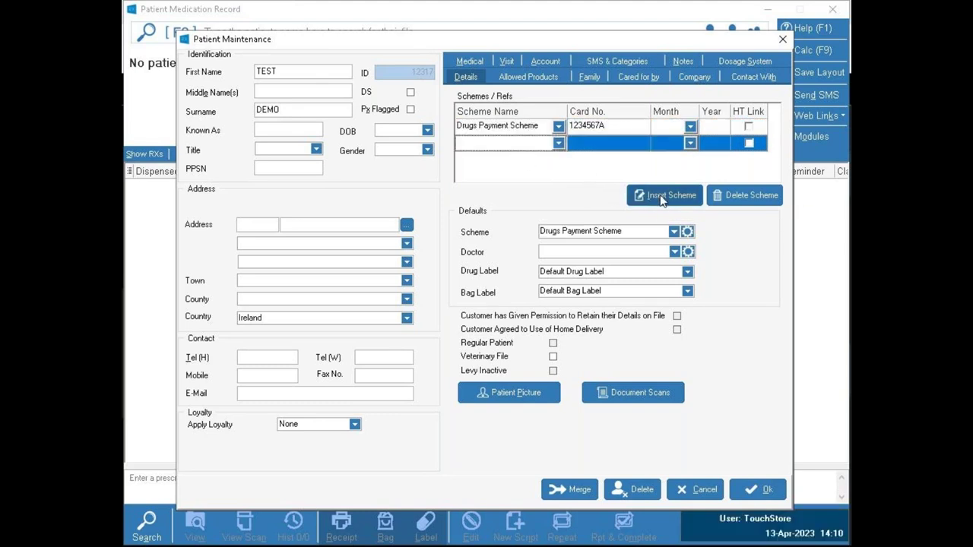
click(559, 143)
click(597, 171)
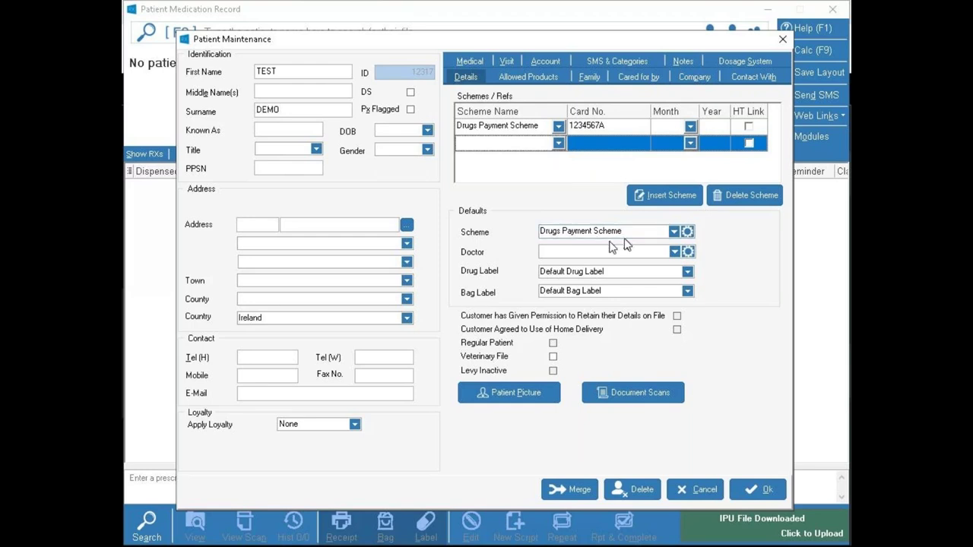
click(582, 250)
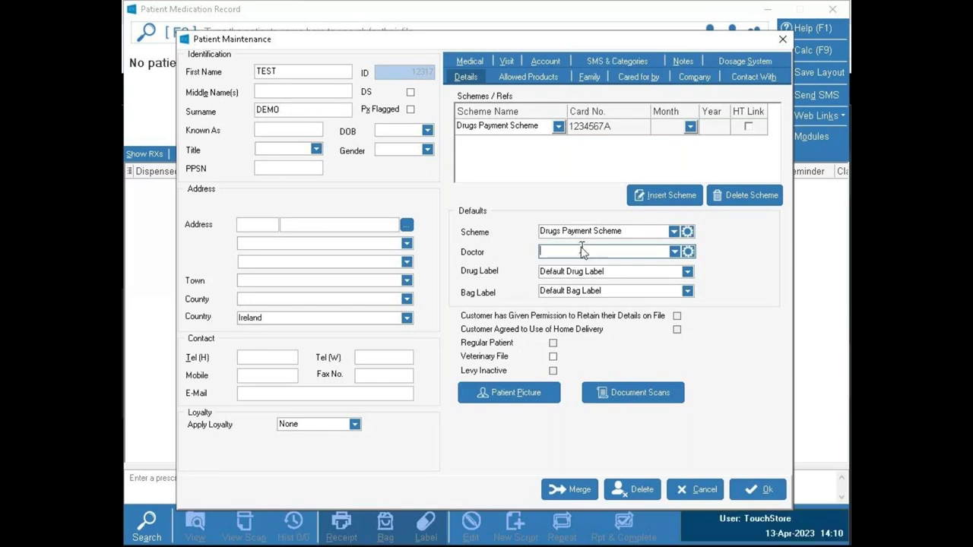
text(61559)
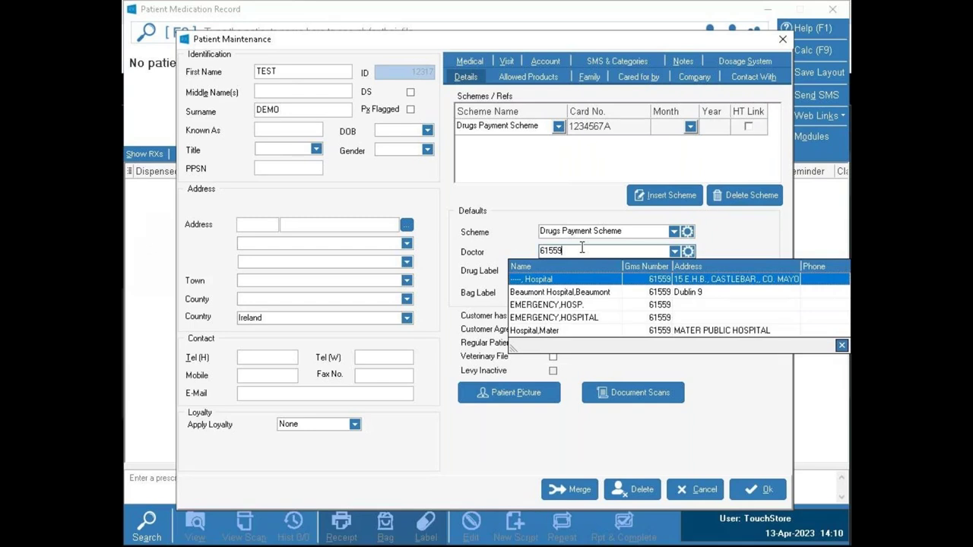
key(BackSpace)
key(BackSpace)
key(BackSpace)
key(BackSpace)
key(BackSpace)
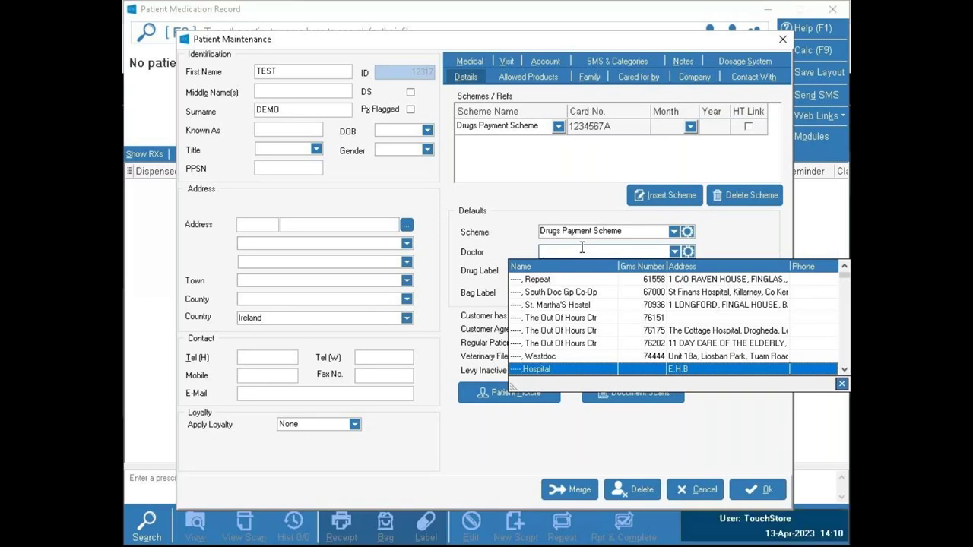
text(Thort)
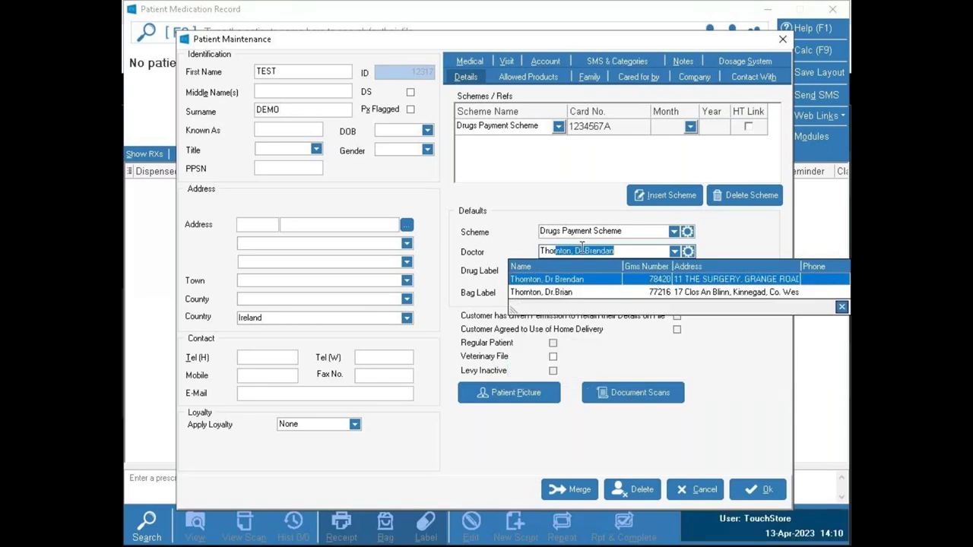
key(BackSpace)
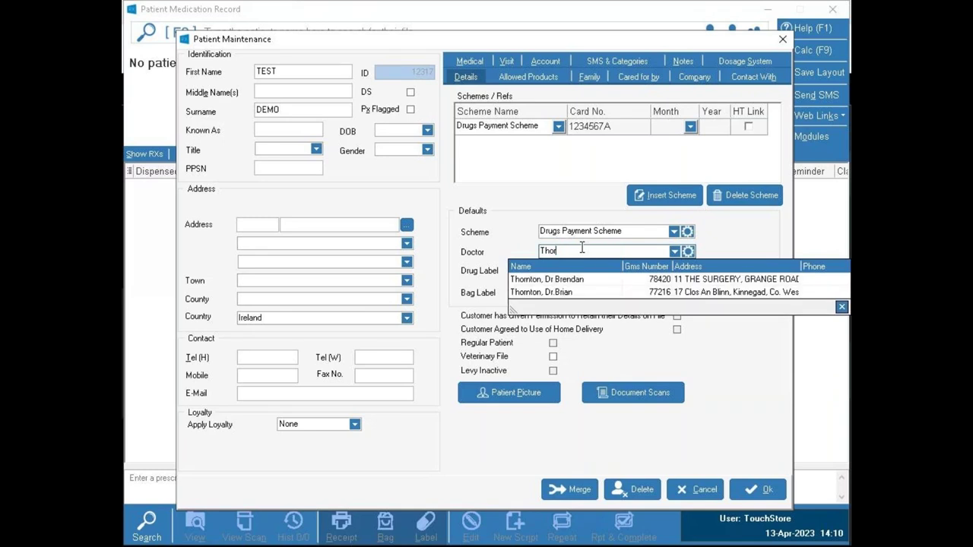
click(586, 280)
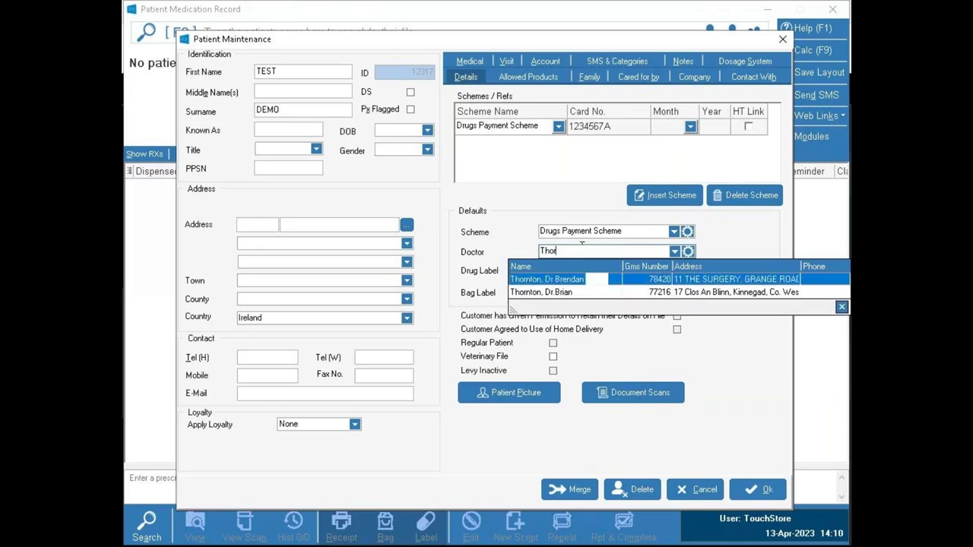
click(586, 280)
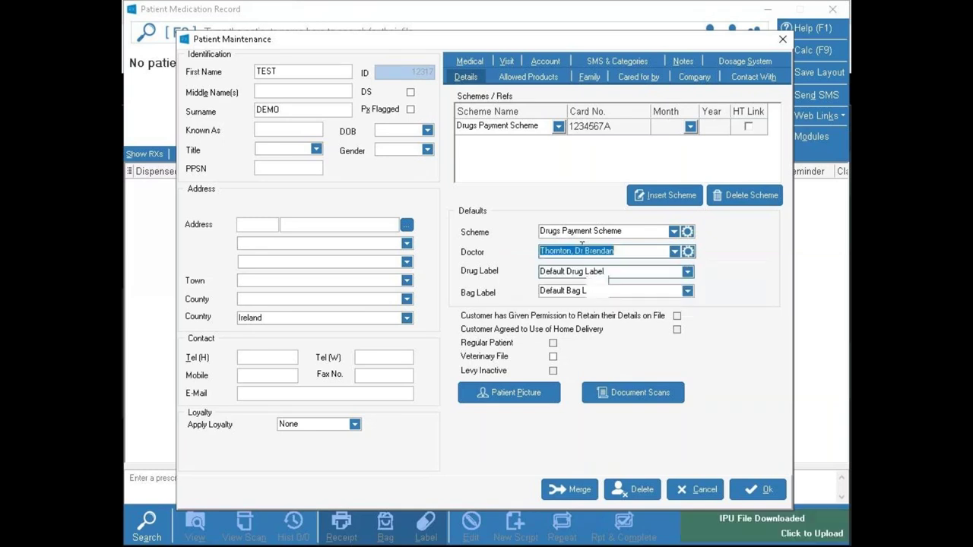
click(626, 251)
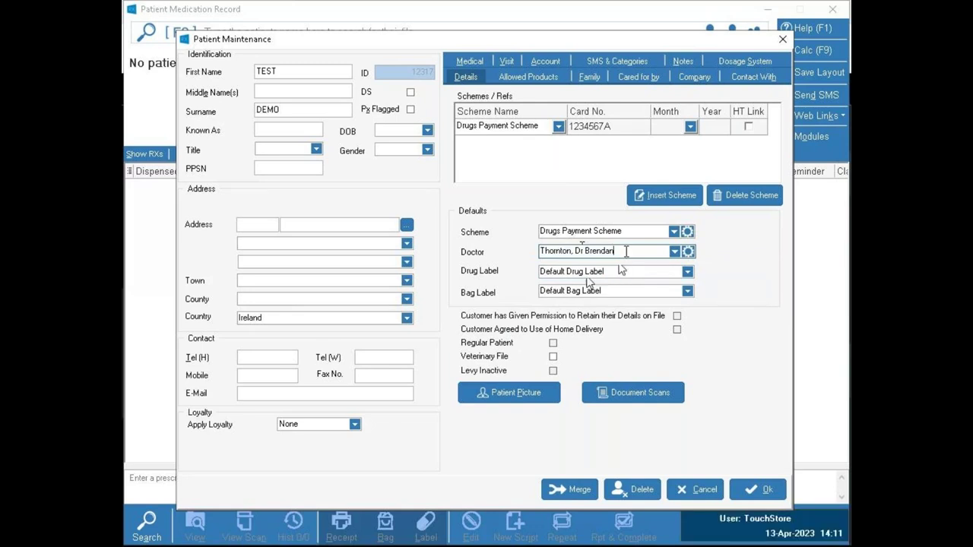
click(688, 254)
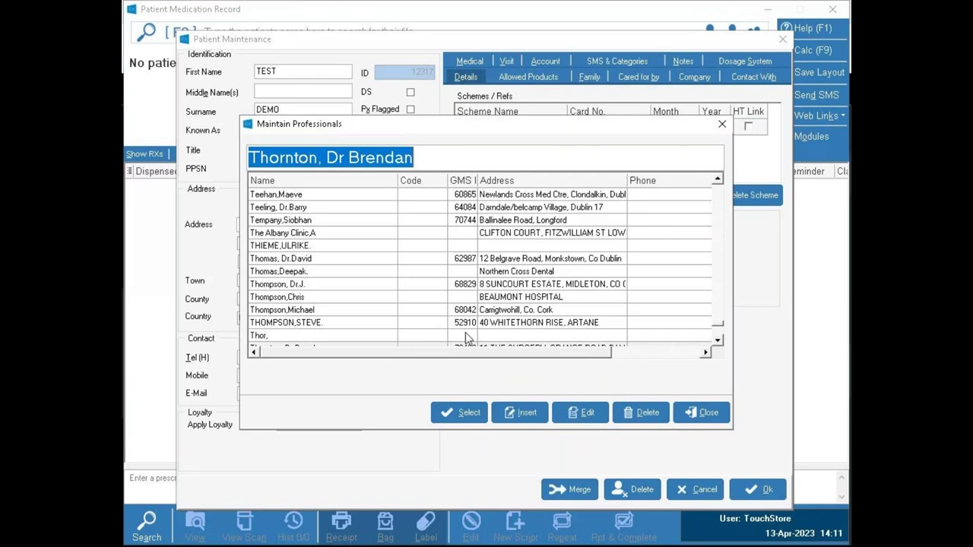
click(707, 414)
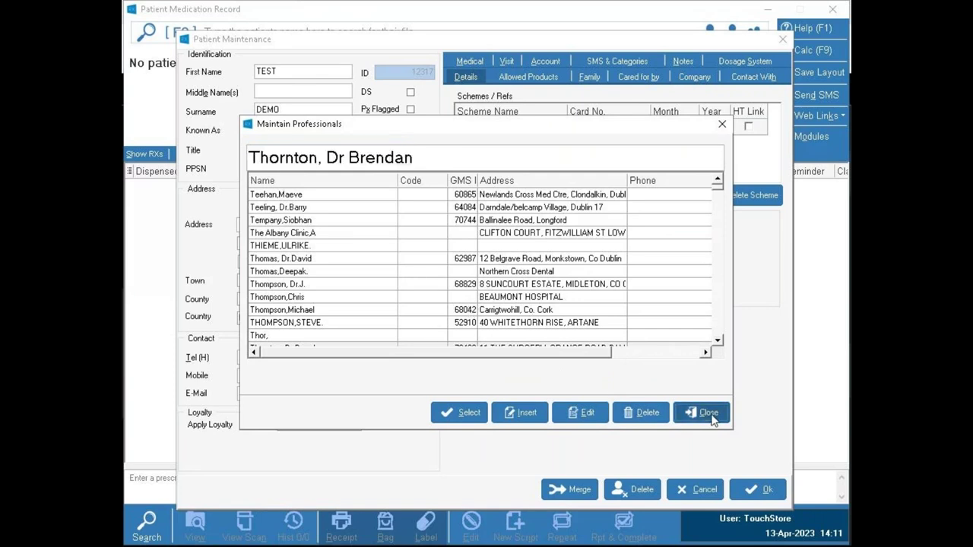
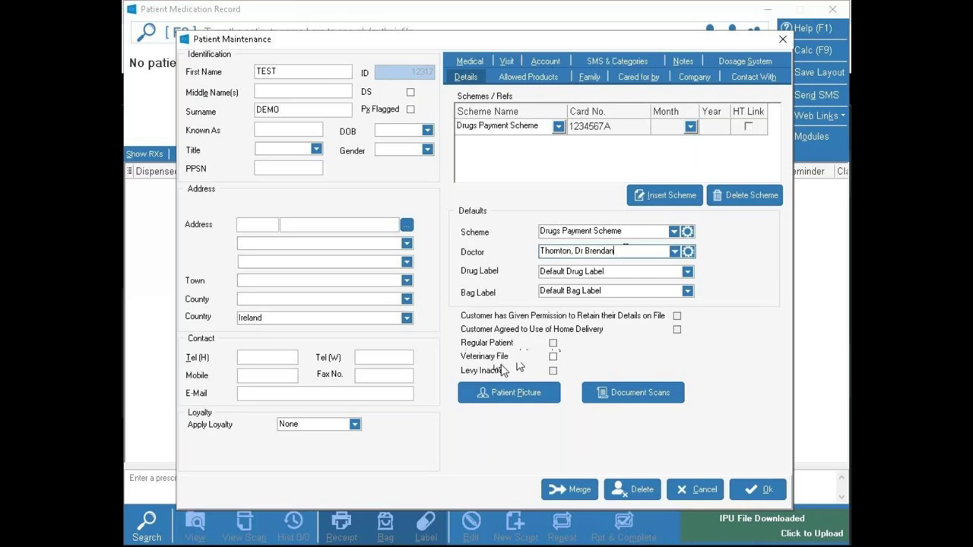
Save the test patient's details, then open DEMO, PATIENT from a 'DEMO' search and dismiss its alert
mouse_move(532, 376)
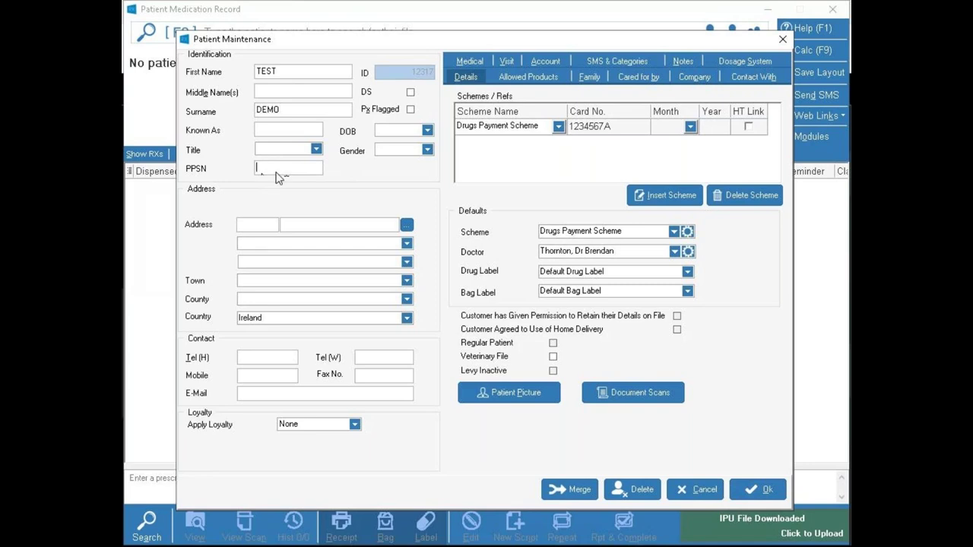
click(752, 489)
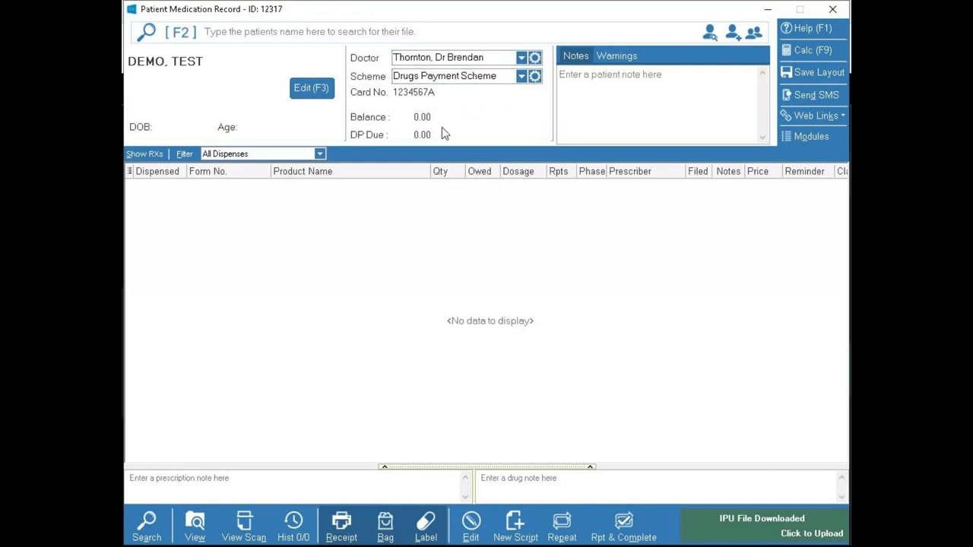
click(409, 35)
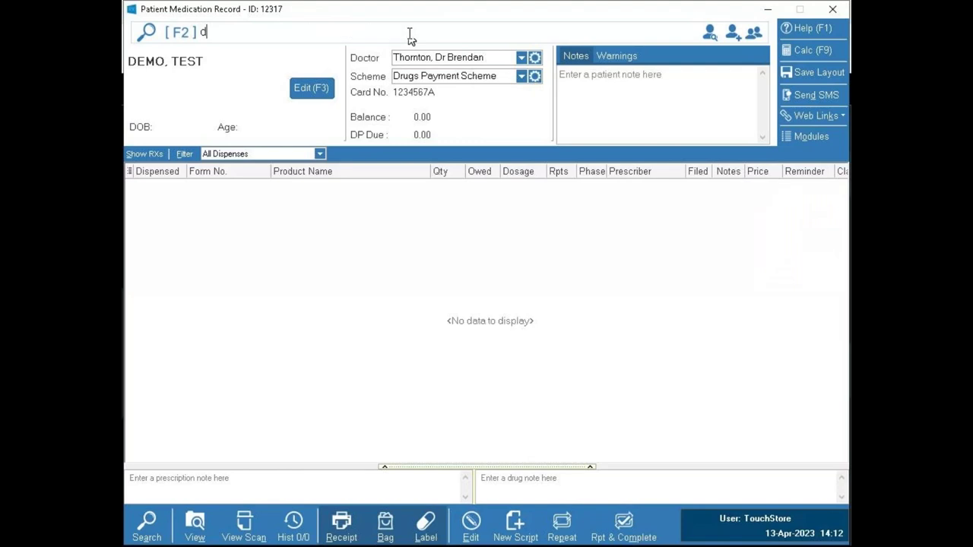
text(DEMO, PATIENT)
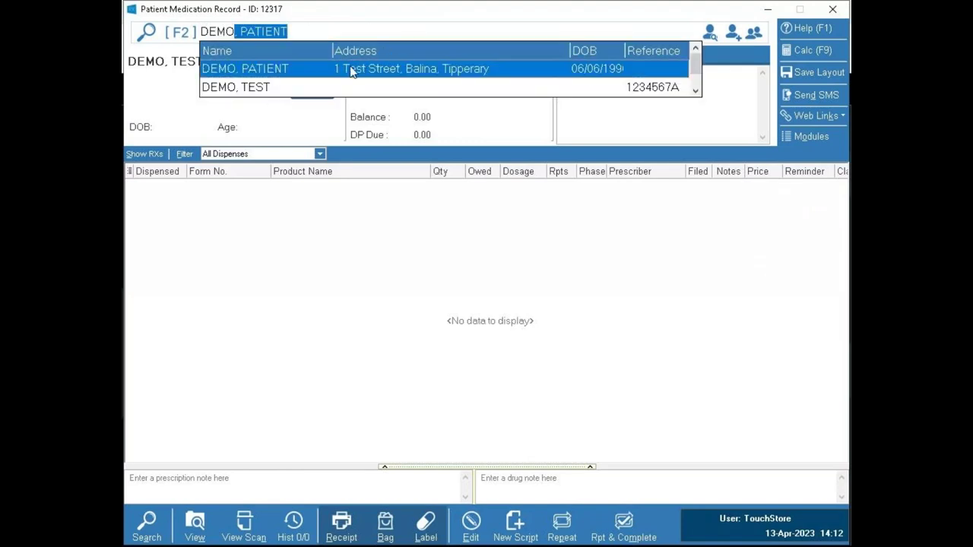
click(354, 67)
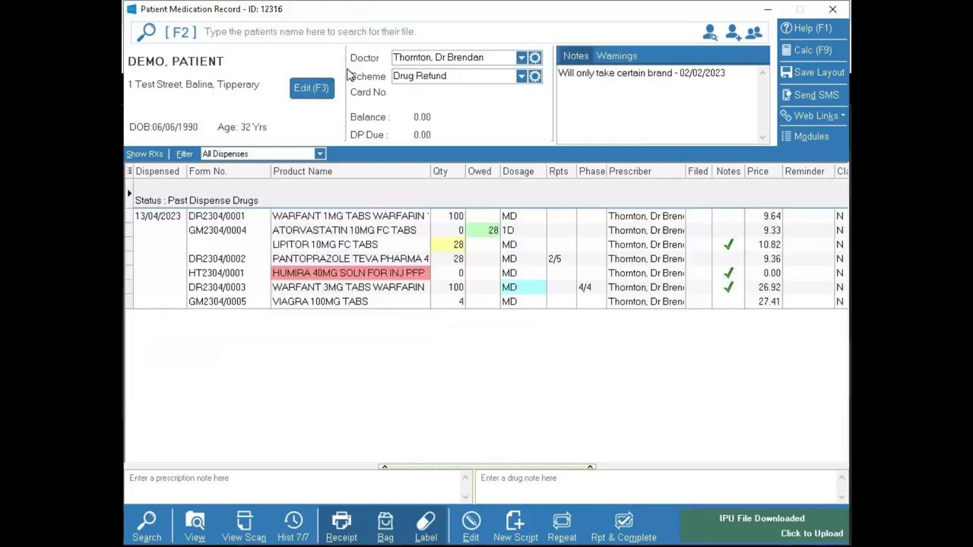
click(571, 155)
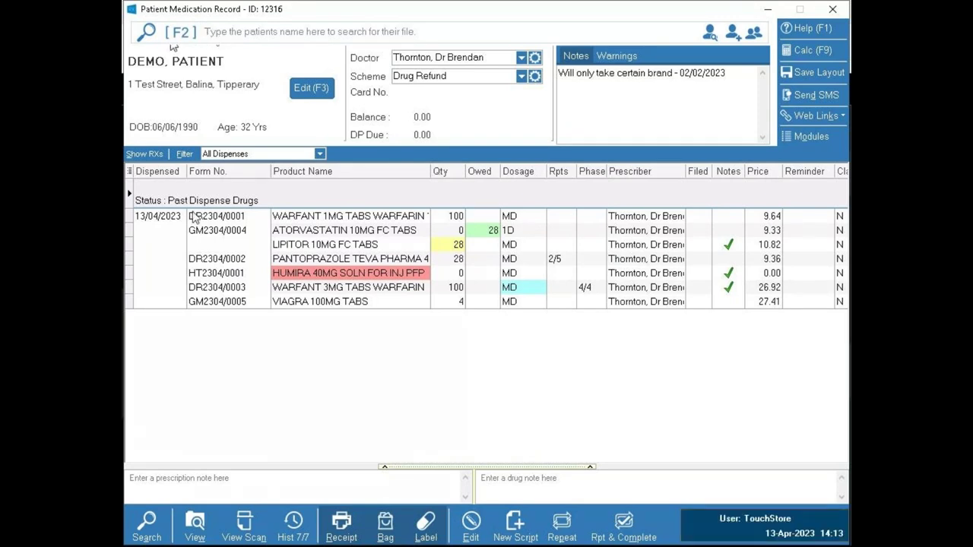
Bring up the Select Patient search window over the DEMO PATIENT record, moved up and left
key(F2)
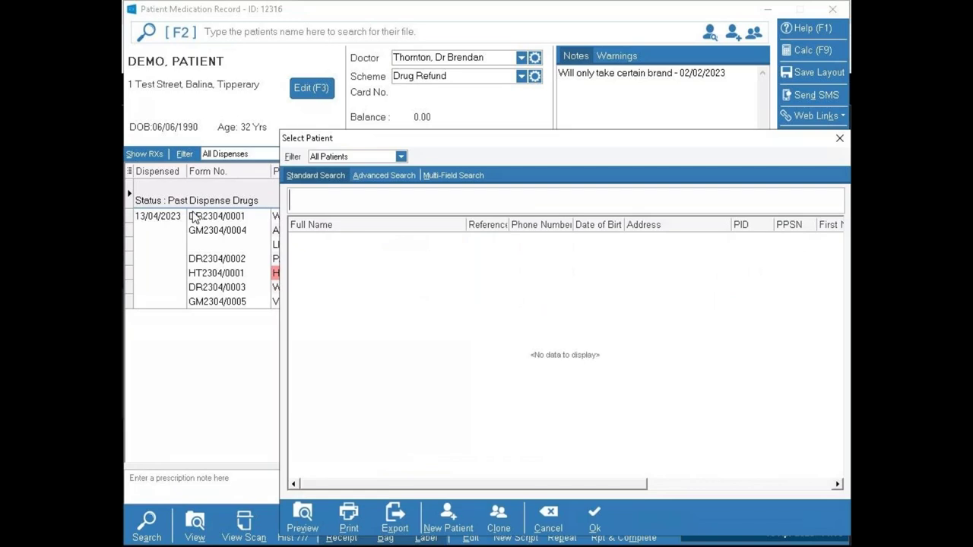
drag(474, 144, 373, 82)
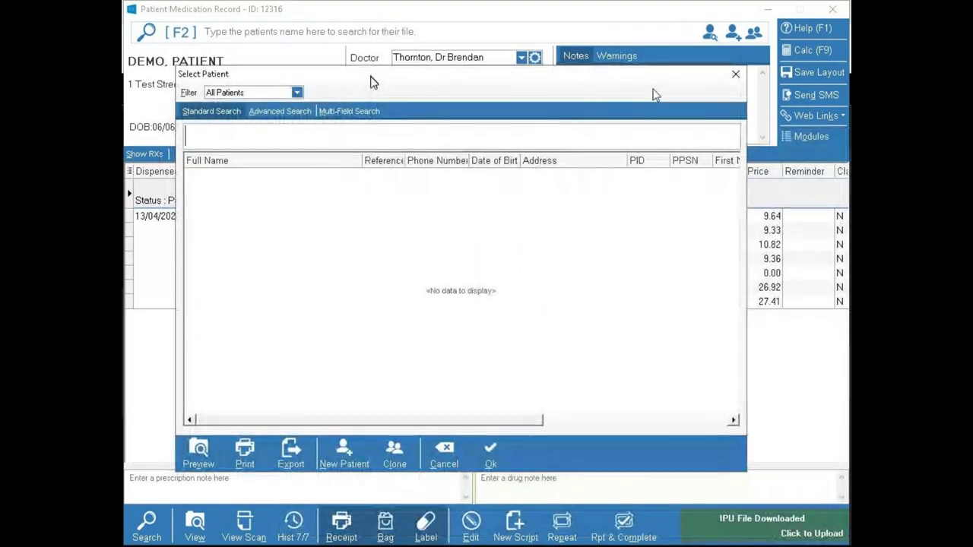
click(736, 74)
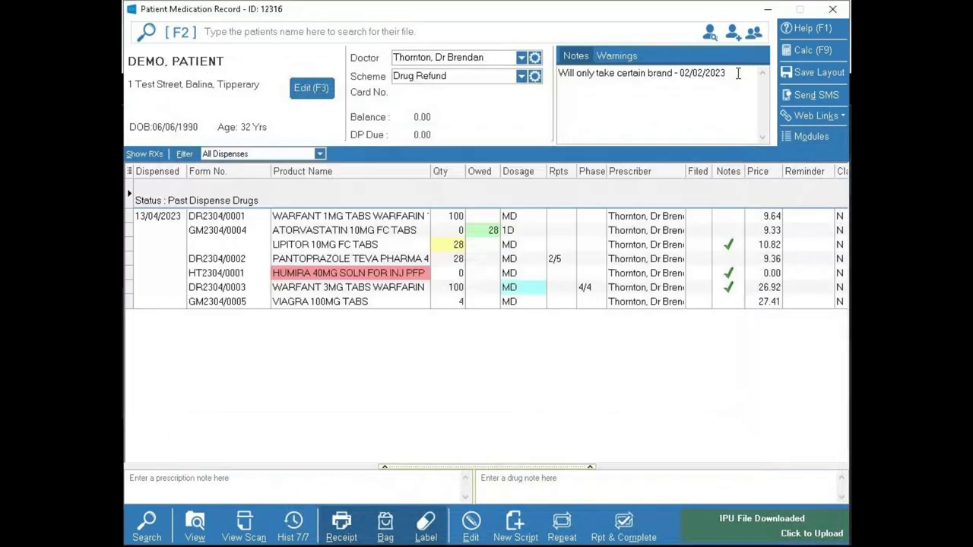
click(148, 523)
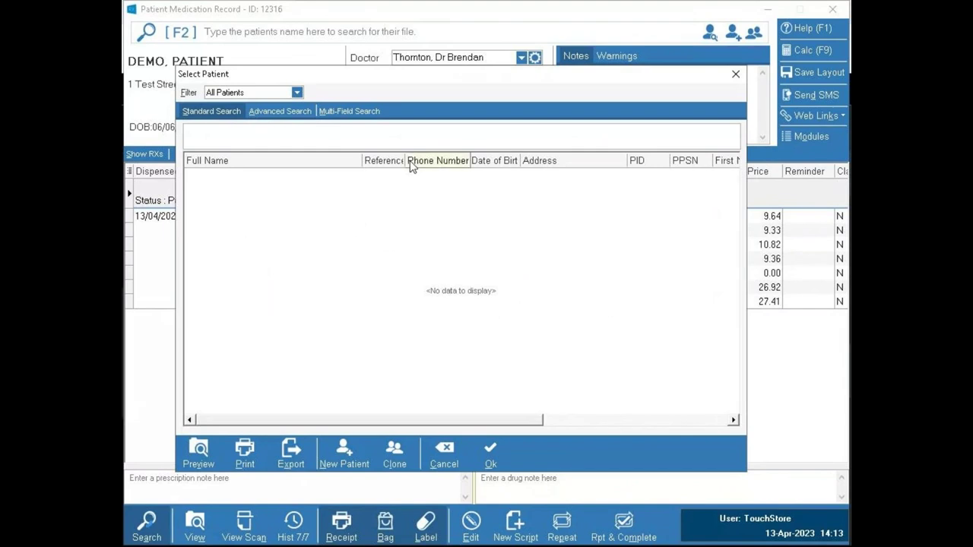
click(736, 75)
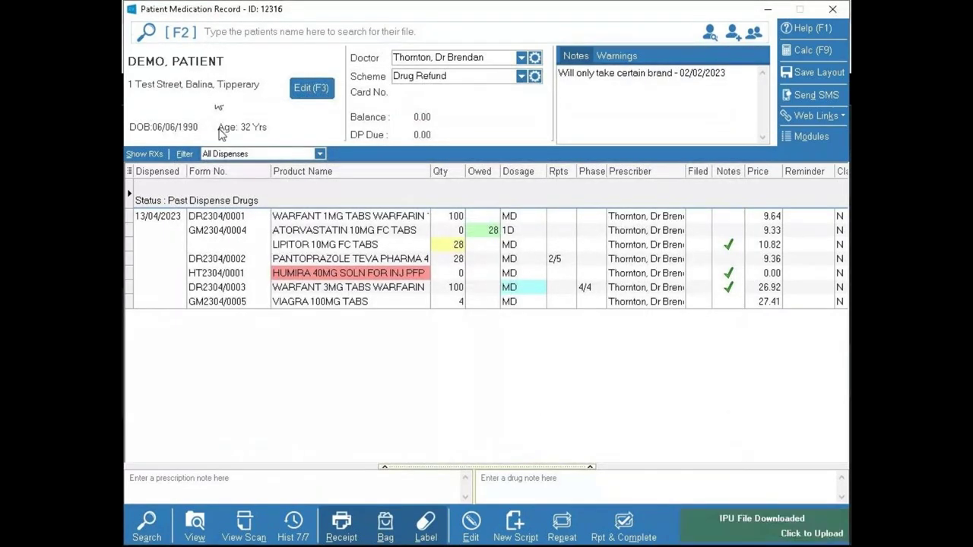
click(211, 35)
key(Return)
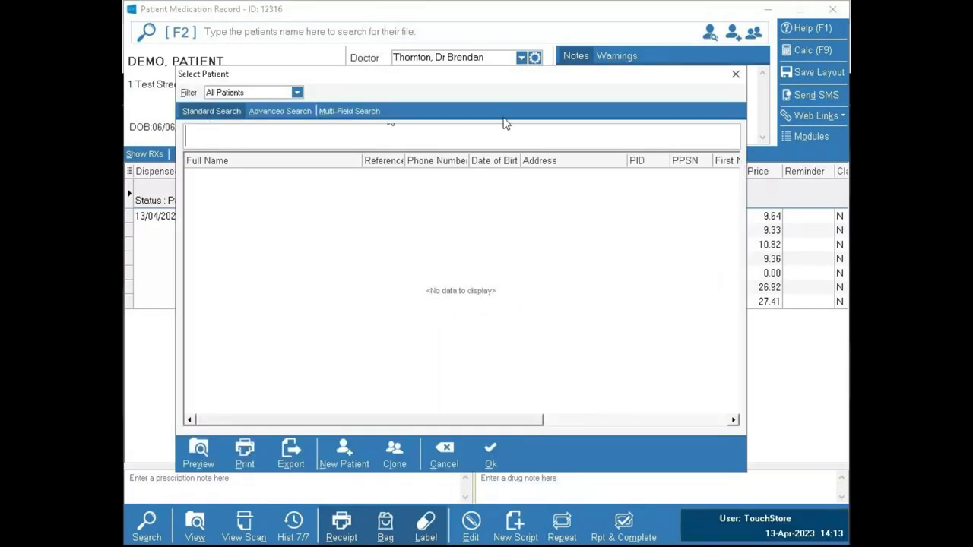
click(734, 75)
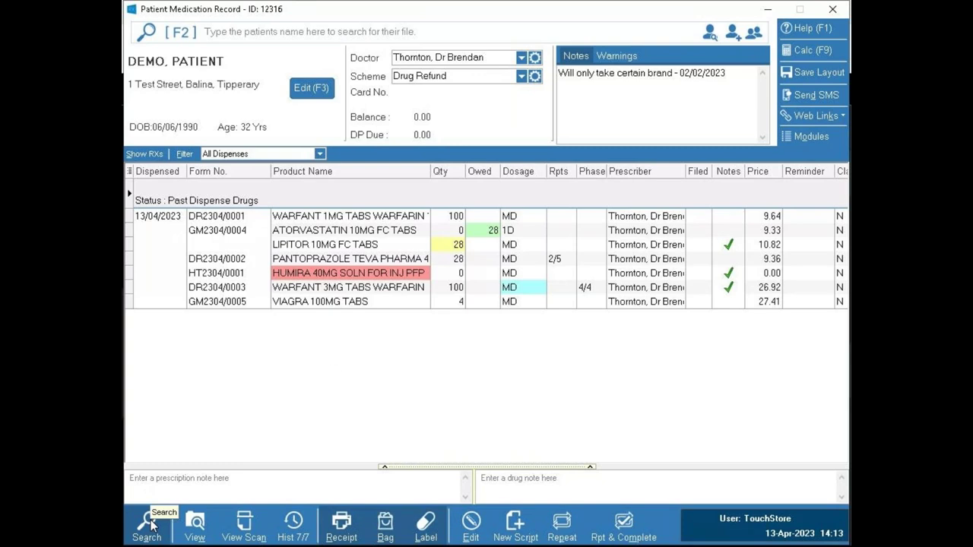
click(149, 524)
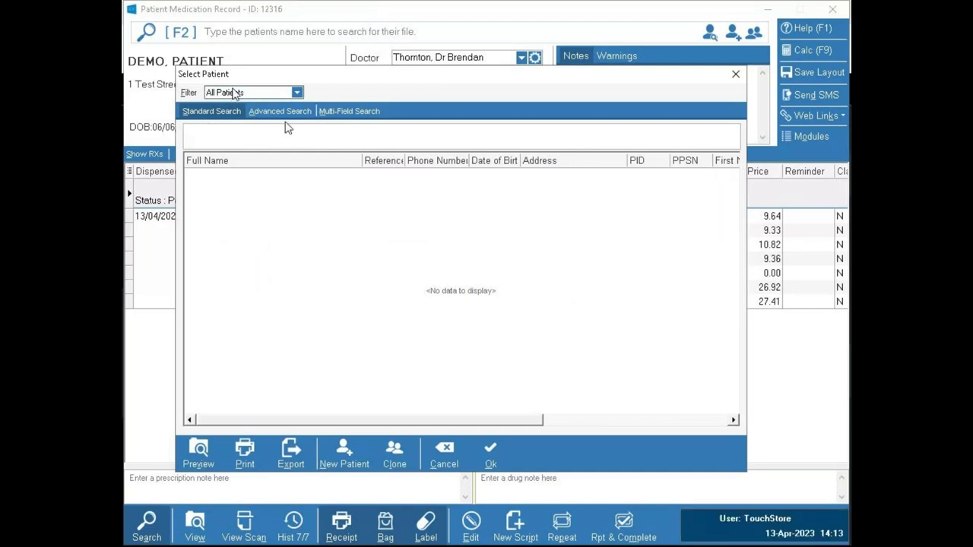
Switch the patient filter to Last 10 Patients, back to All Patients, then show Advanced Search
click(297, 92)
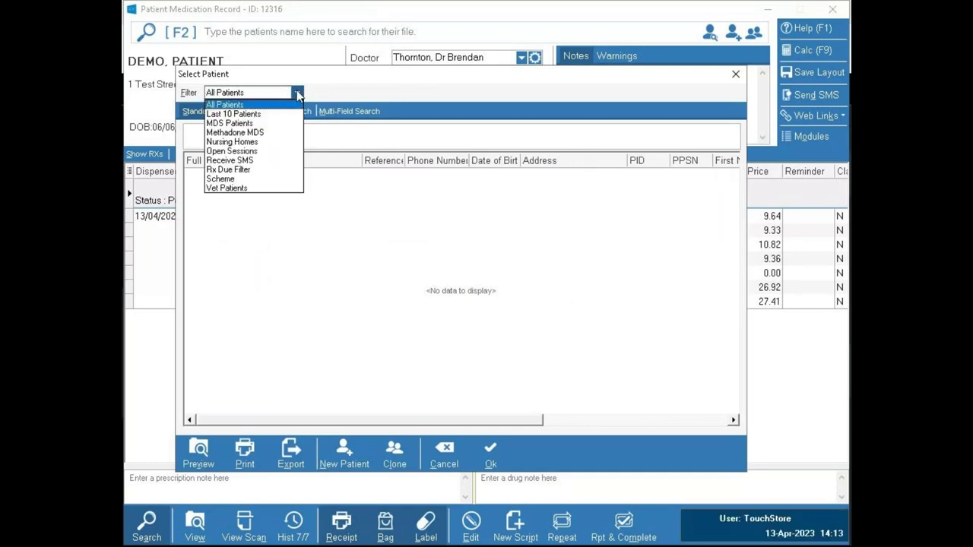
click(259, 114)
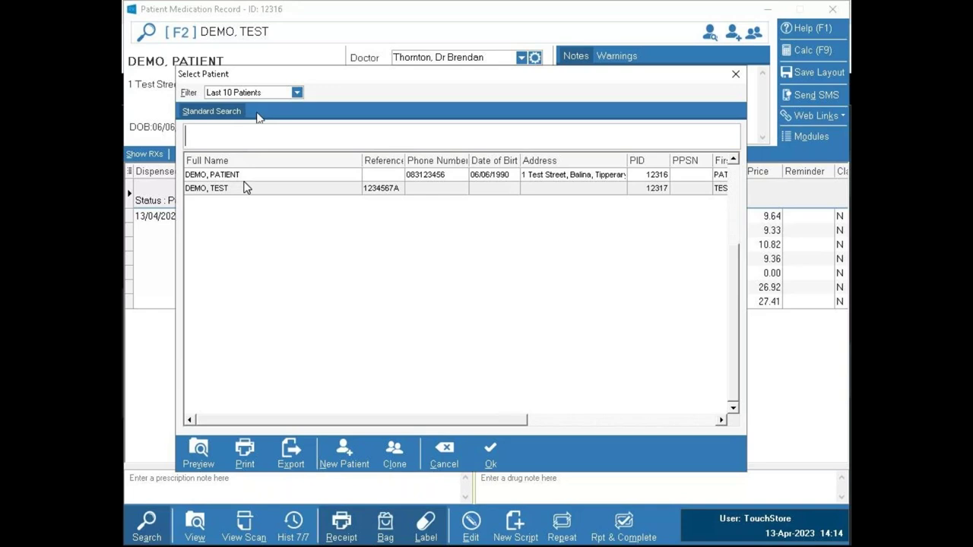
click(251, 92)
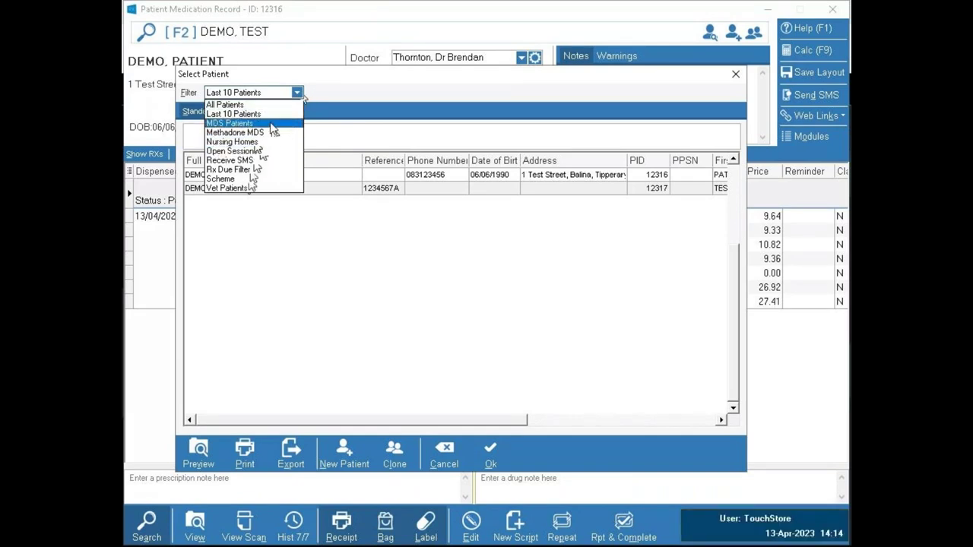
click(288, 104)
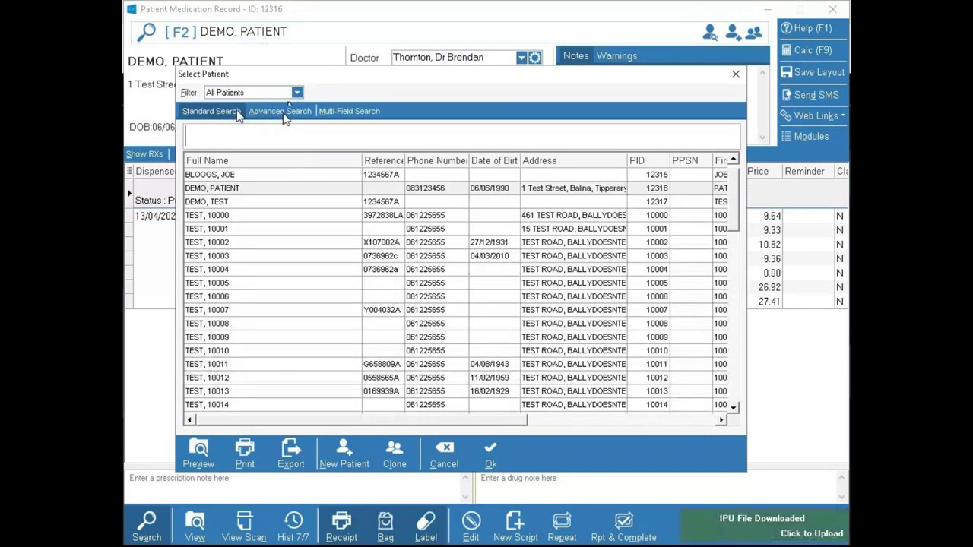
click(282, 111)
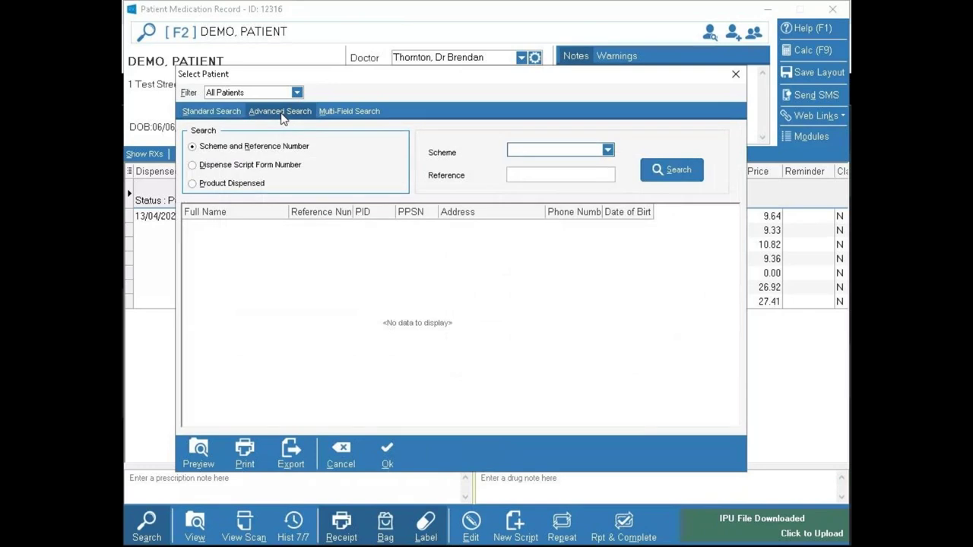
Search patients by product dispensed for HUMIRA 20MG SOLN FOR INJ PFS PAED
click(227, 165)
click(229, 149)
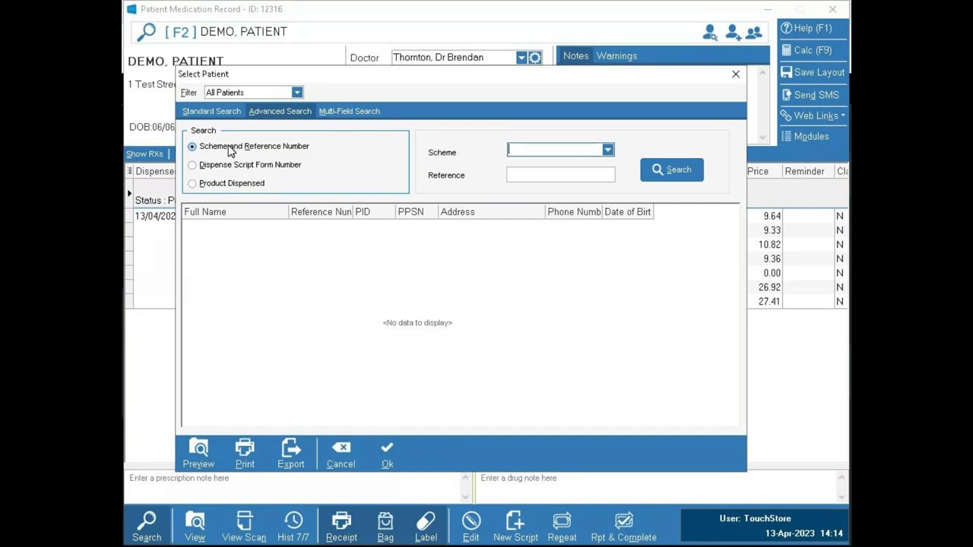
click(230, 185)
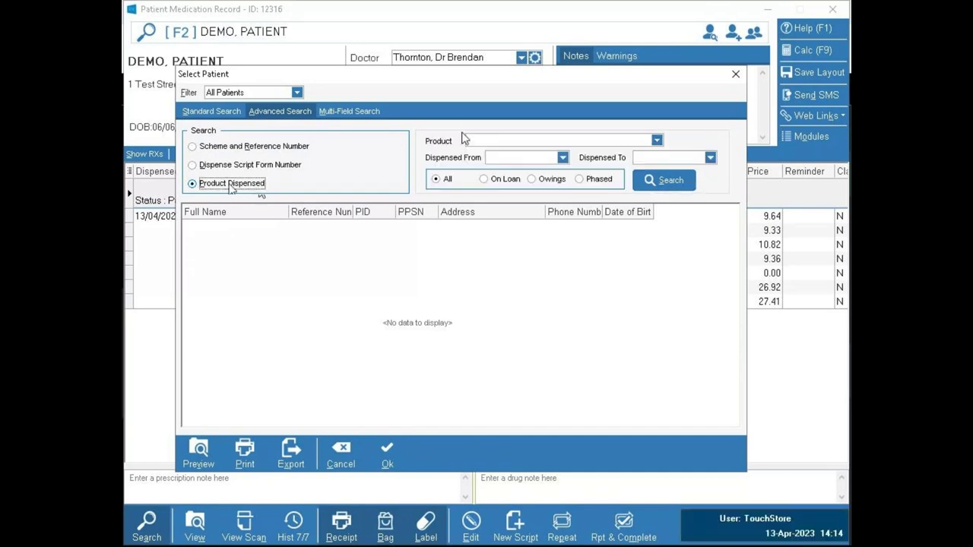
click(476, 140)
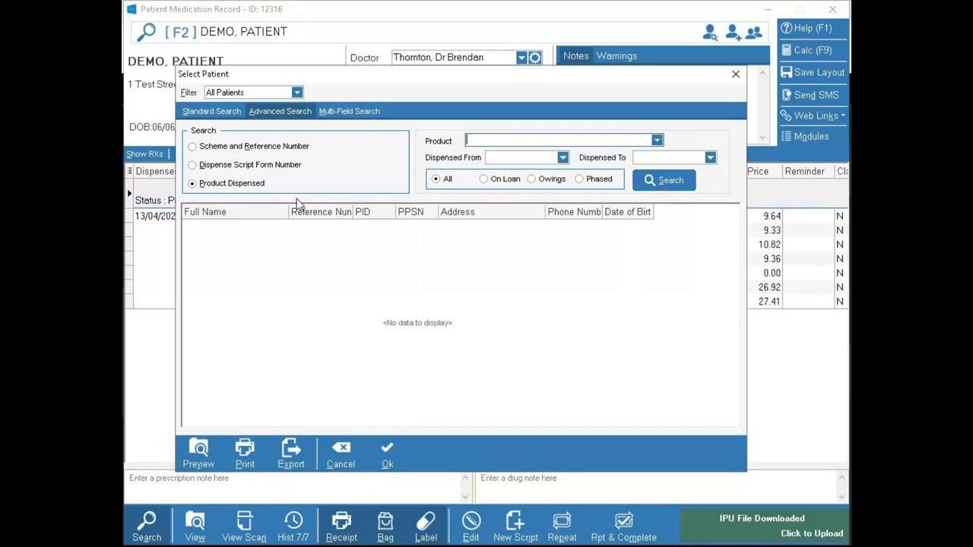
text(HUI)
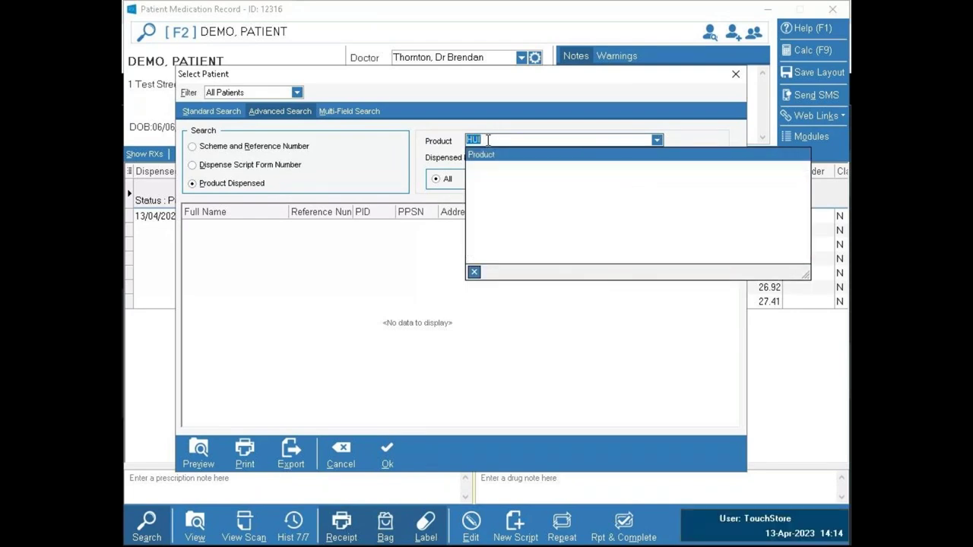
text(HUMIRA 20MG SOLN FOR INJ PFS PAED)
click(522, 166)
click(655, 182)
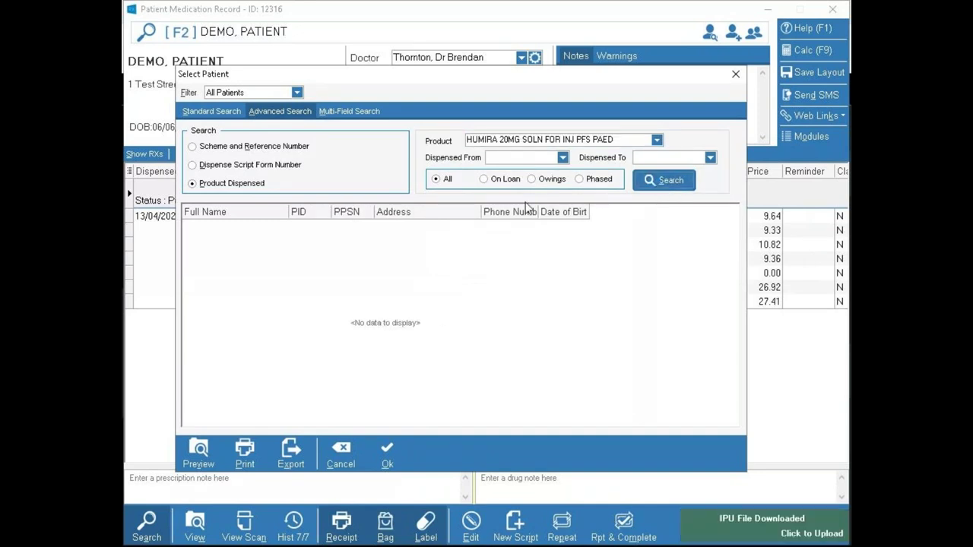
Replace the product with WARFANT 1MG TABS WARFARIN 100 TABS and rerun the search
drag(622, 140, 467, 142)
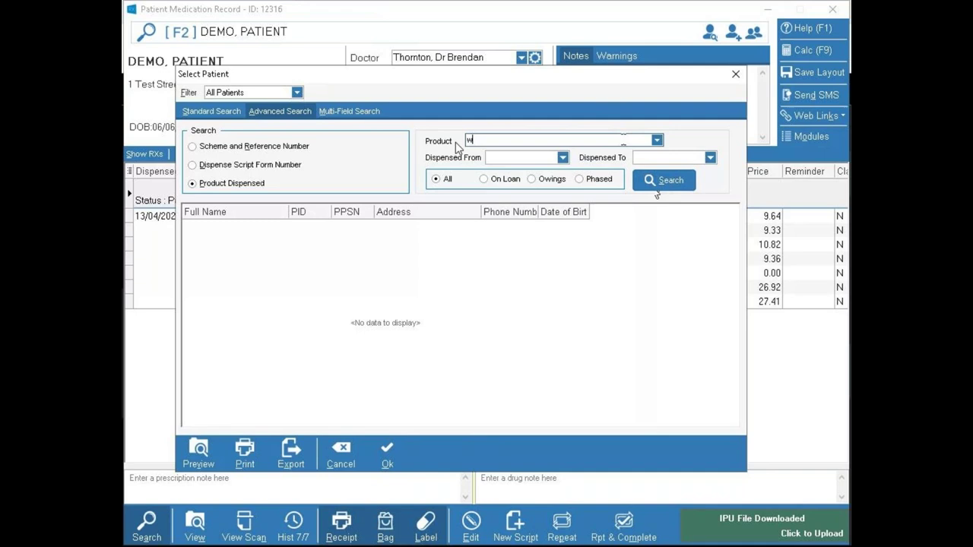
text(WARFANT 1MG TABS WARFARIN 100 TABS)
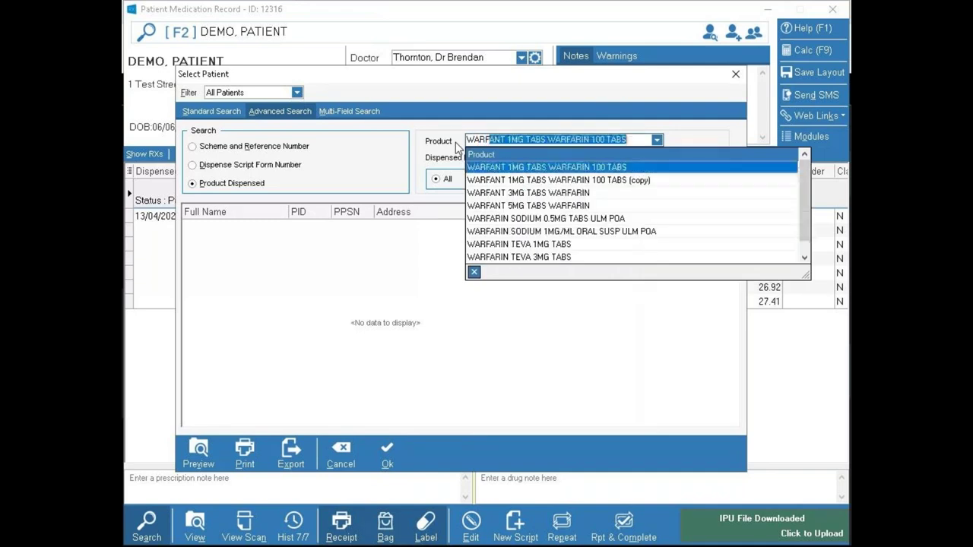
click(492, 168)
click(650, 180)
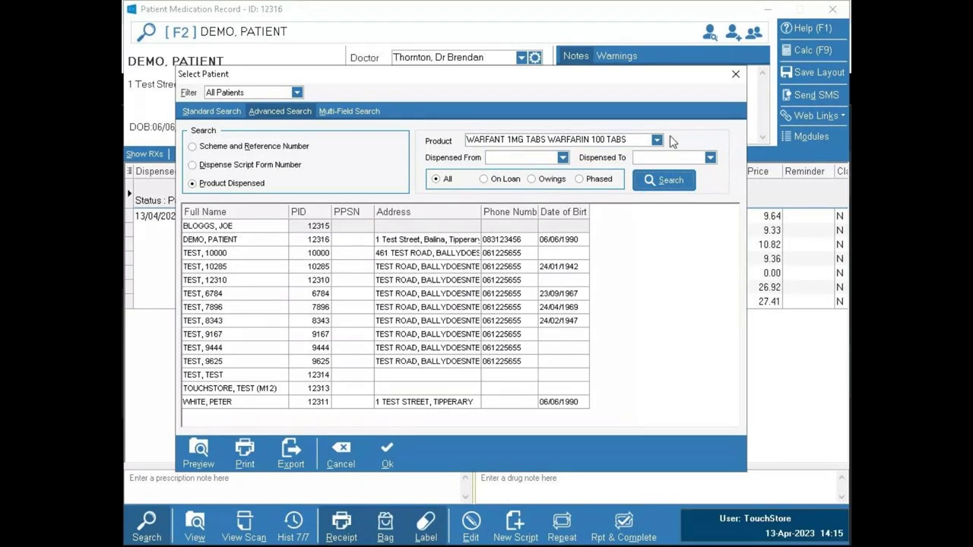
click(659, 180)
Run a Multi-Field Search on address '11', select the last result, then close the dialog
click(348, 113)
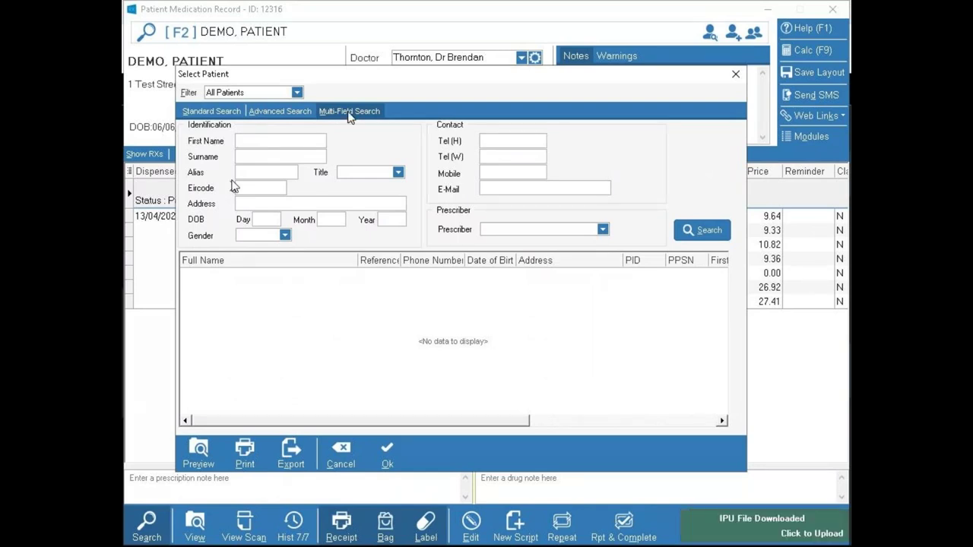
click(246, 203)
text(11)
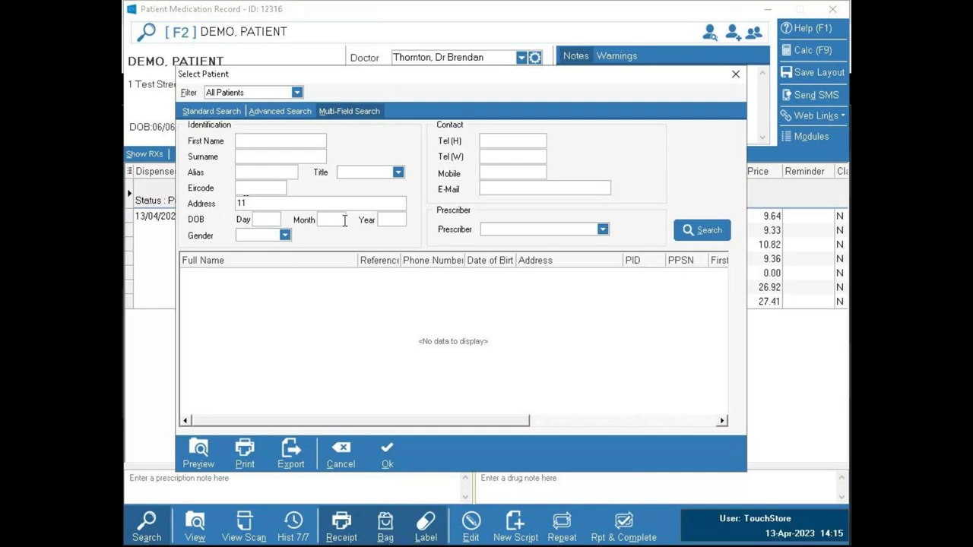
click(713, 236)
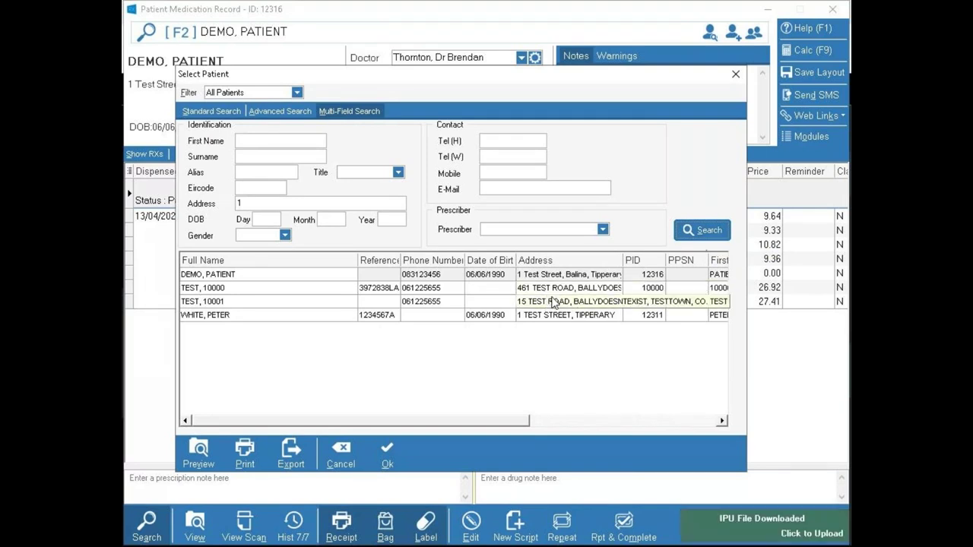
click(404, 316)
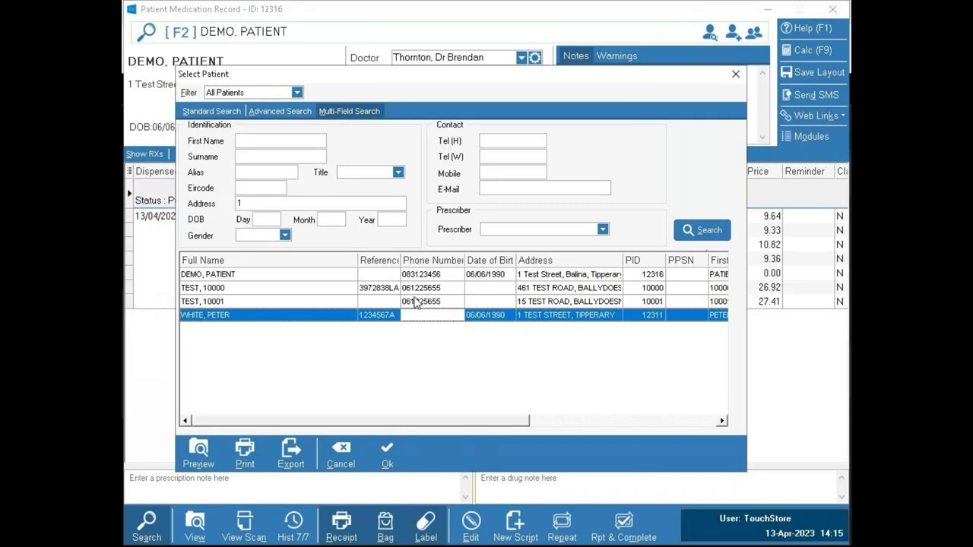
click(735, 74)
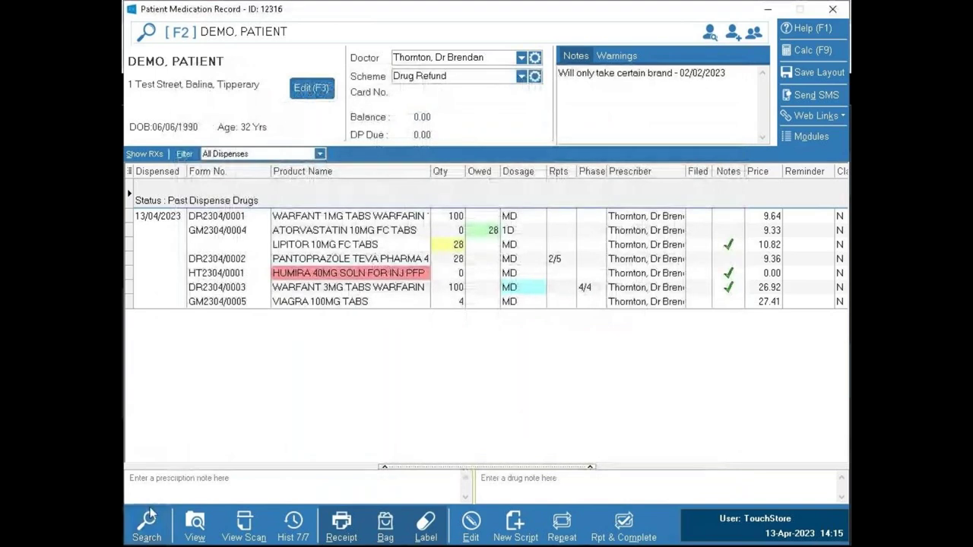
click(150, 520)
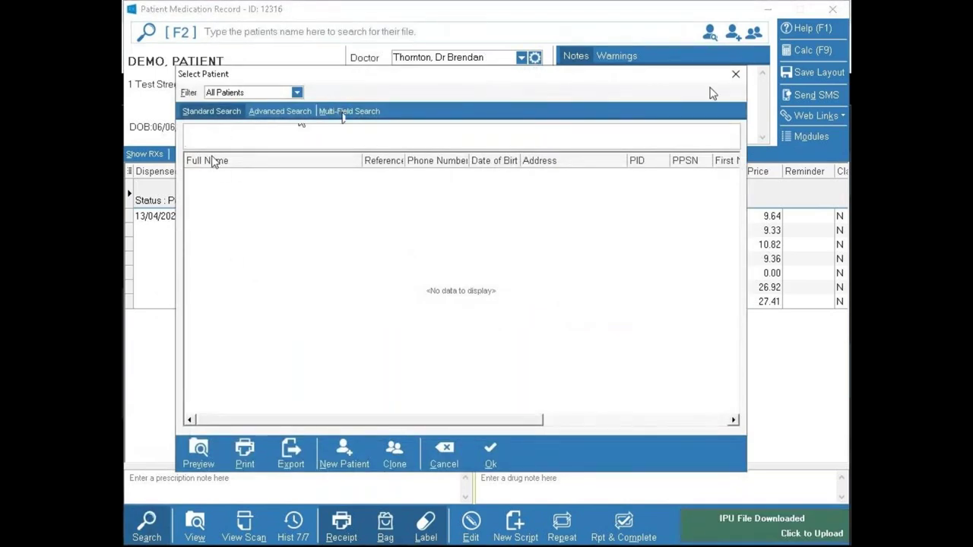
click(735, 74)
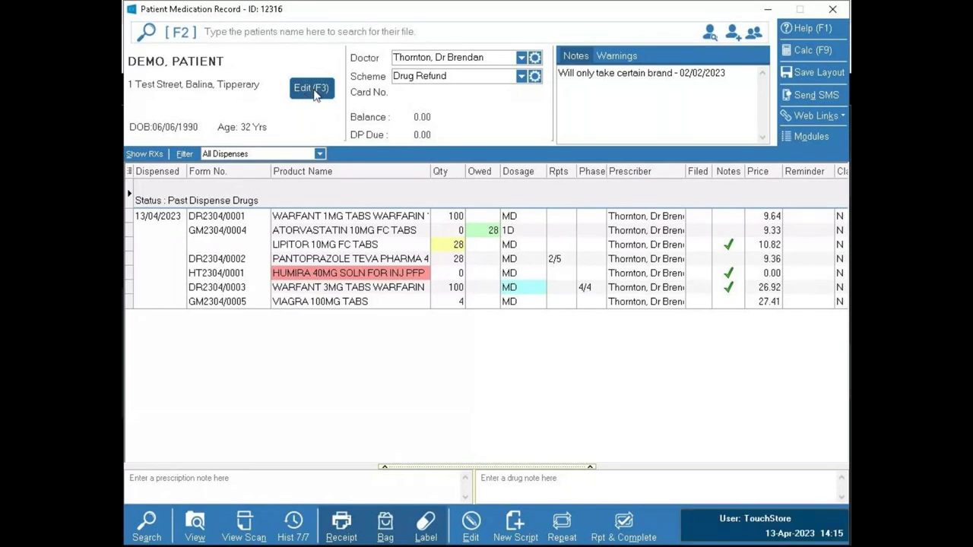
click(313, 90)
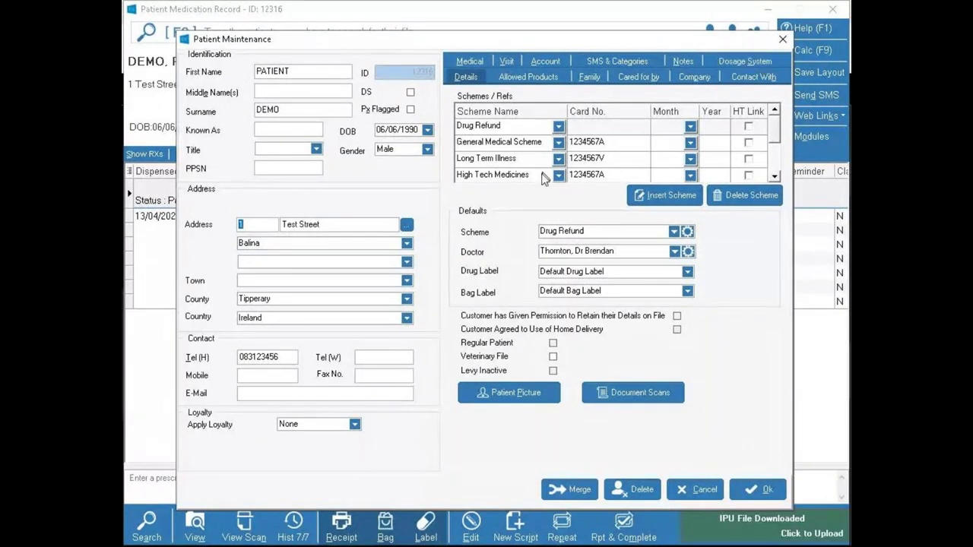
click(782, 40)
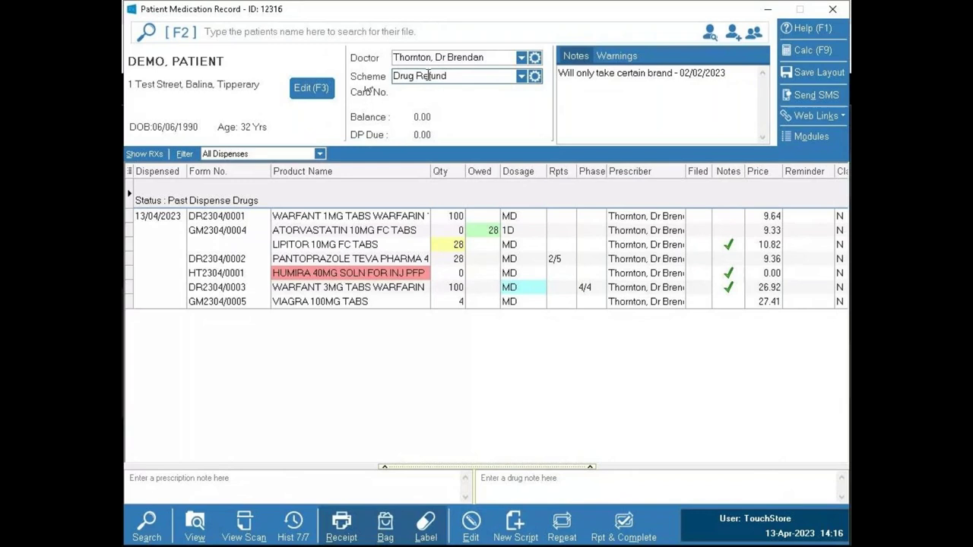
Switch the demo patient's scheme from Drug Refund to General Medical Scheme
click(522, 76)
click(493, 122)
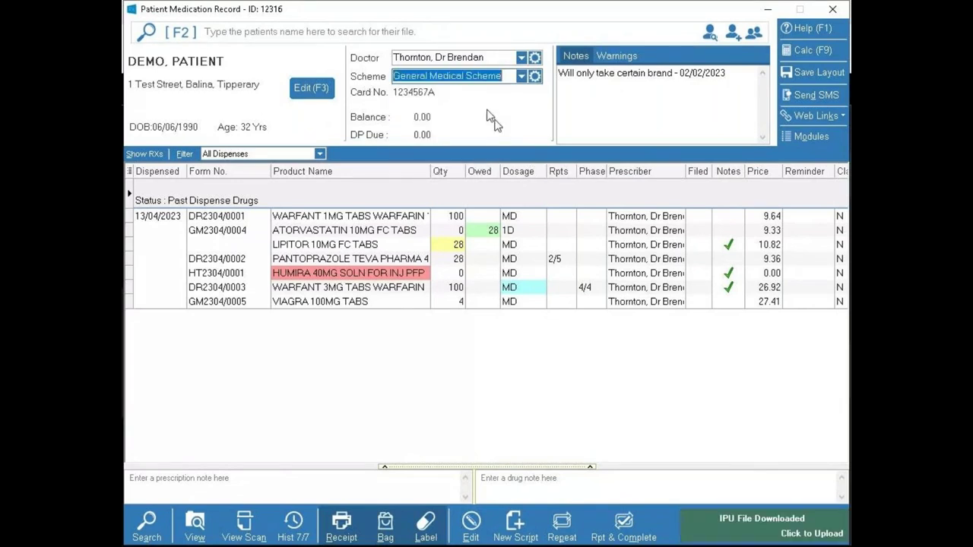
click(423, 79)
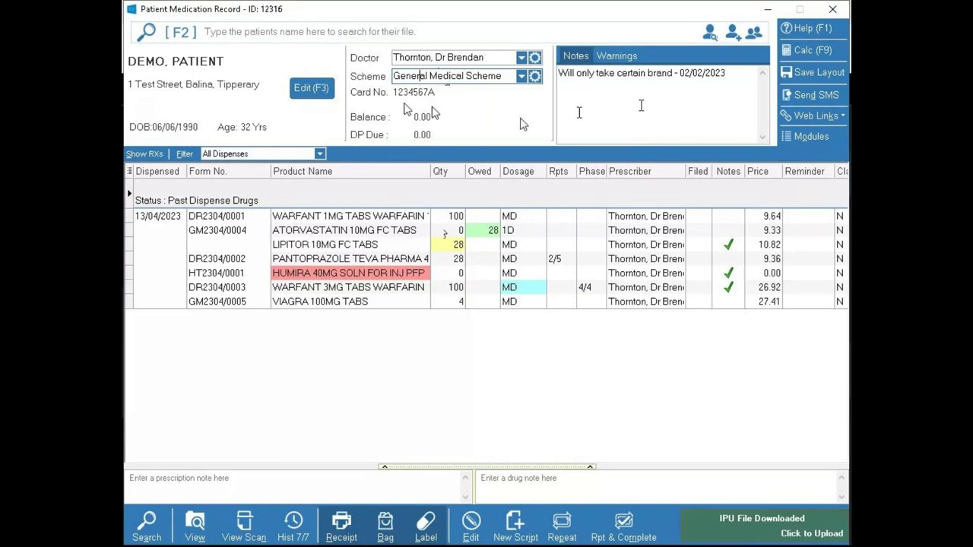
click(731, 74)
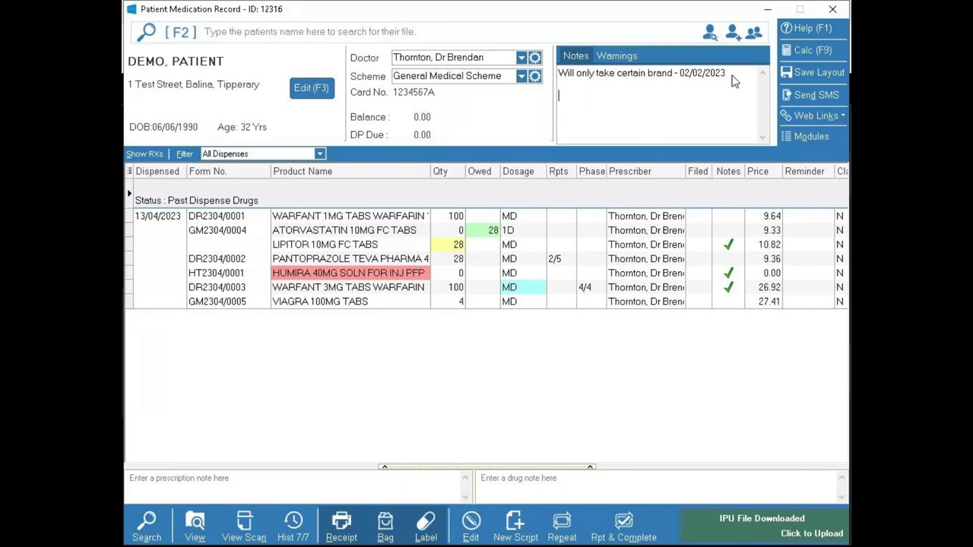
key(Return)
key(Return)
text(bfiudfidcnd)
key(BackSpace)
key(BackSpace)
key(BackSpace)
key(BackSpace)
key(BackSpace)
key(BackSpace)
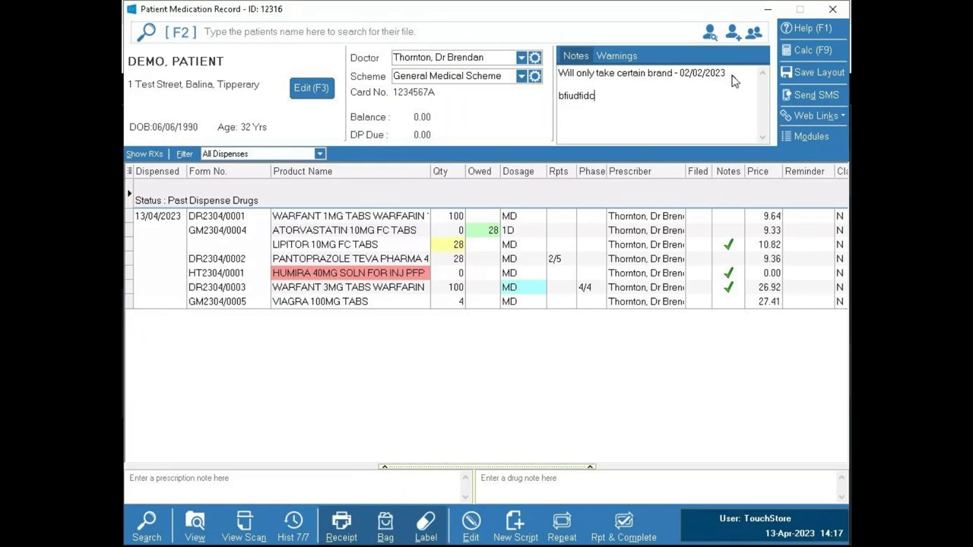
key(BackSpace)
key(BackSpace)
key(BackSpace)
key(BackSpace)
key(BackSpace)
key(BackSpace)
click(617, 56)
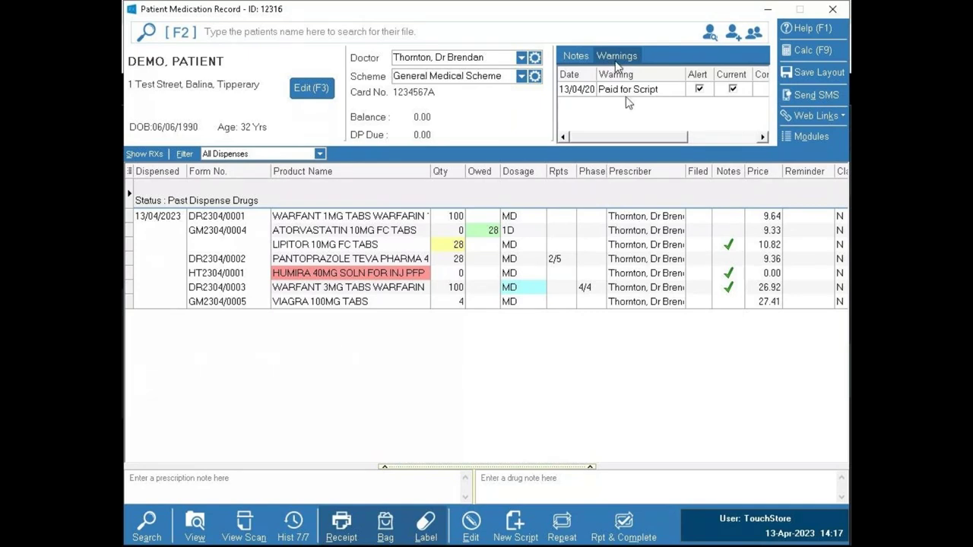
click(569, 59)
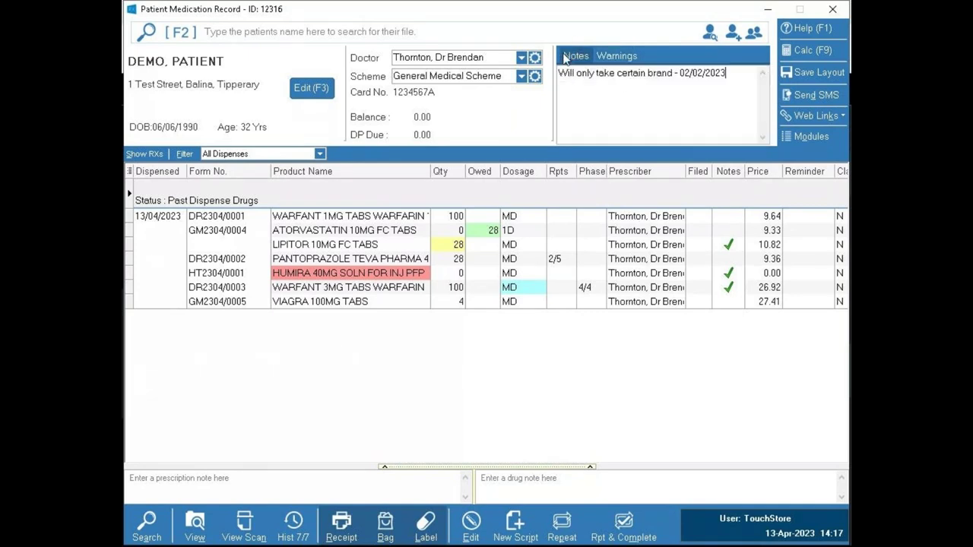
click(554, 35)
text(BLo)
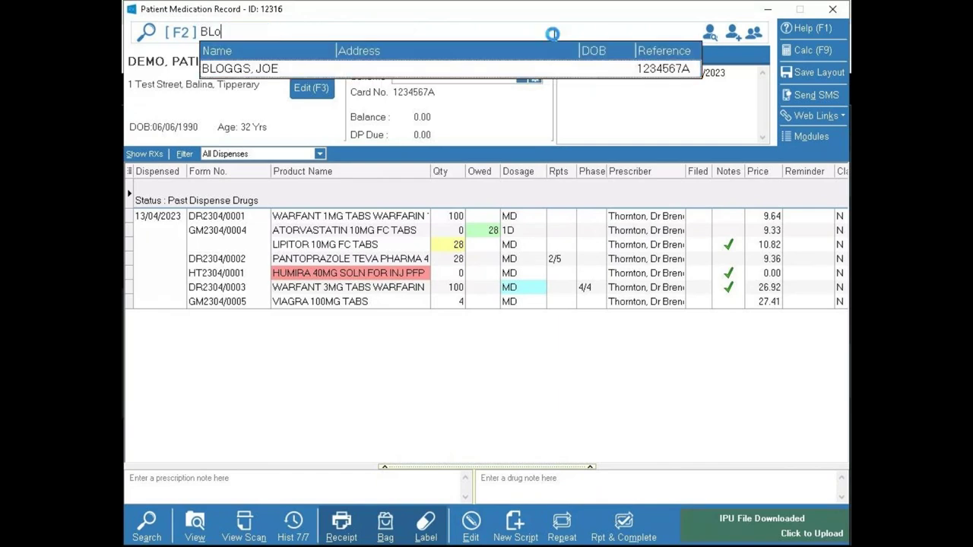
key(Return)
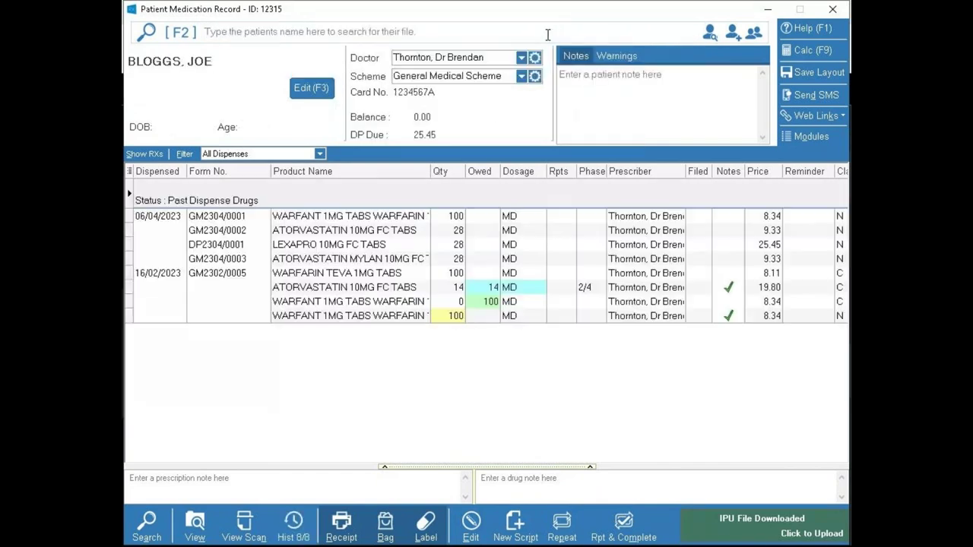
click(523, 34)
text(DEMO, PATIENT)
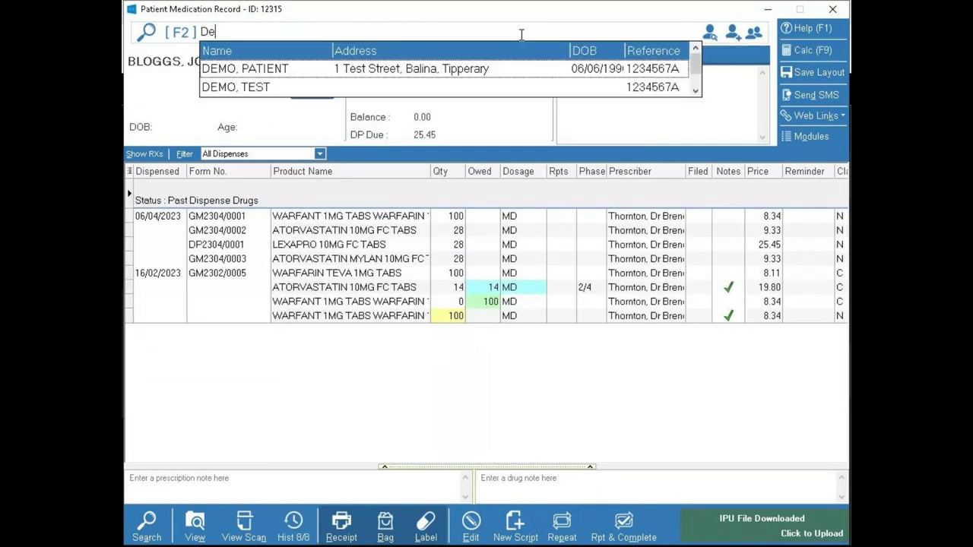
click(442, 67)
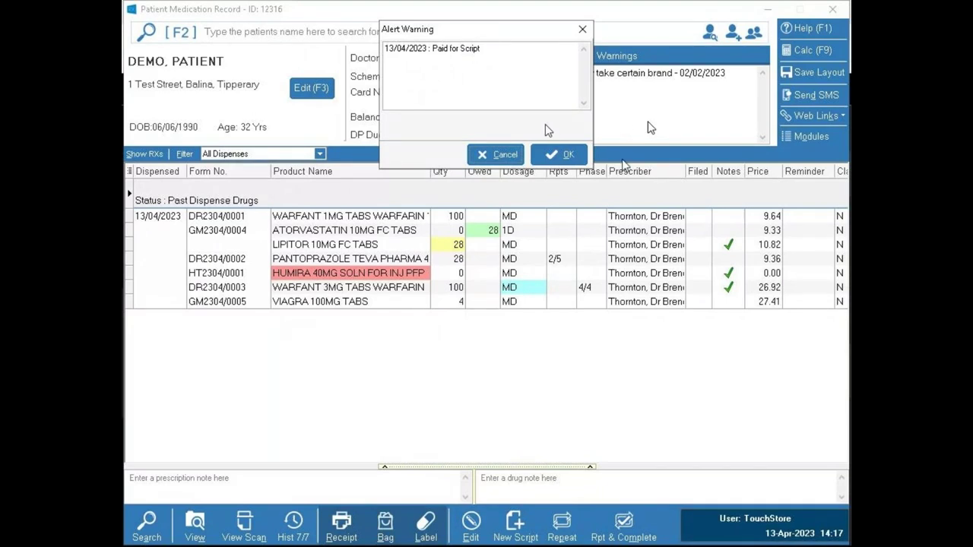
click(571, 155)
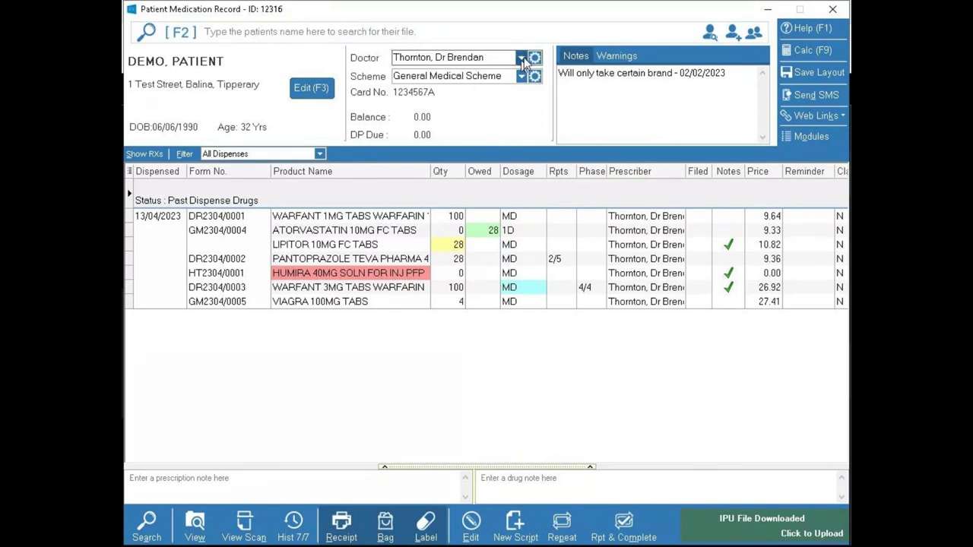
click(619, 60)
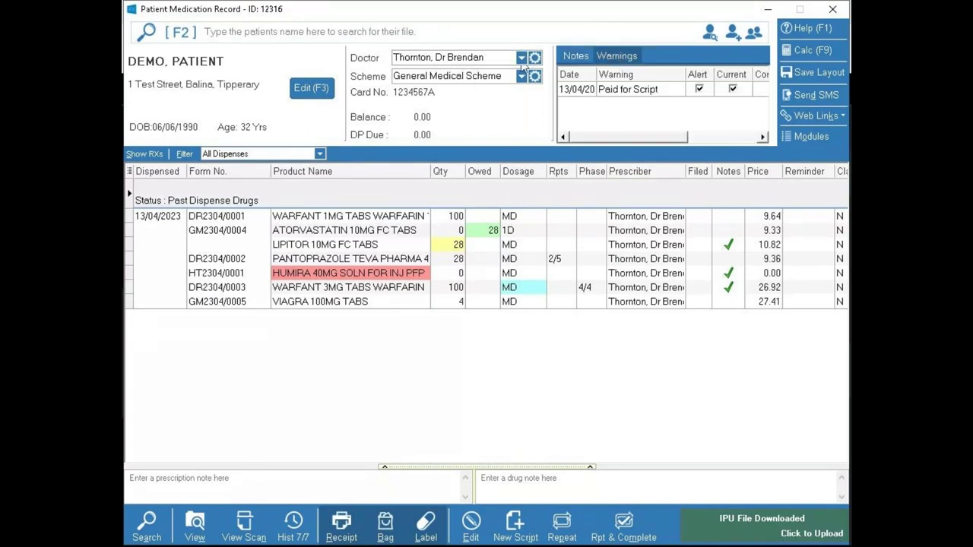
click(578, 57)
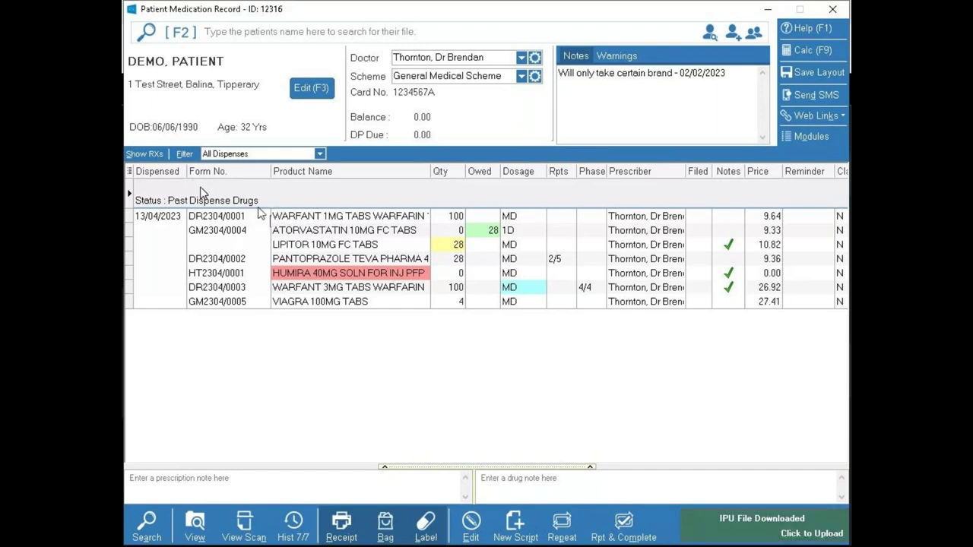
click(269, 204)
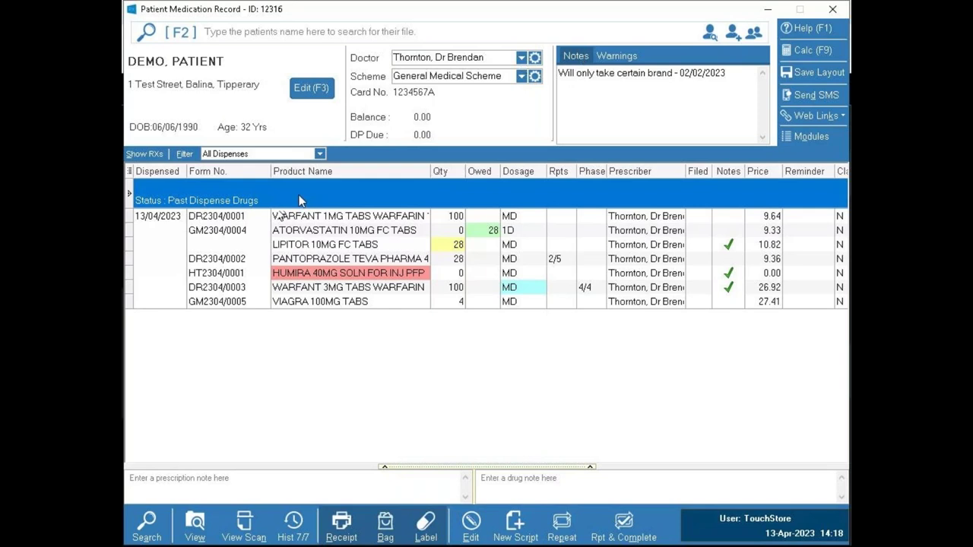
click(280, 216)
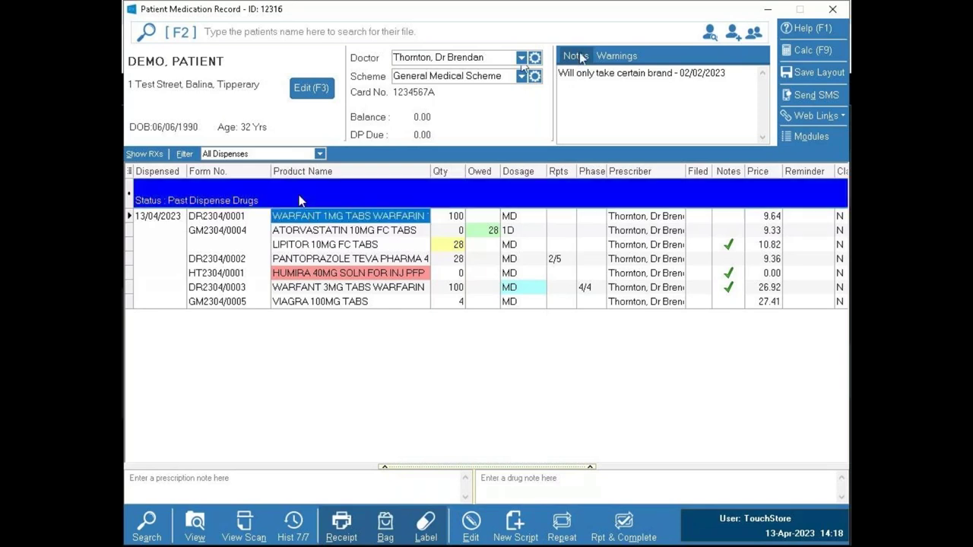
key(Down)
key(Down)
key(Down)
key(Down)
key(Up)
key(Up)
key(Up)
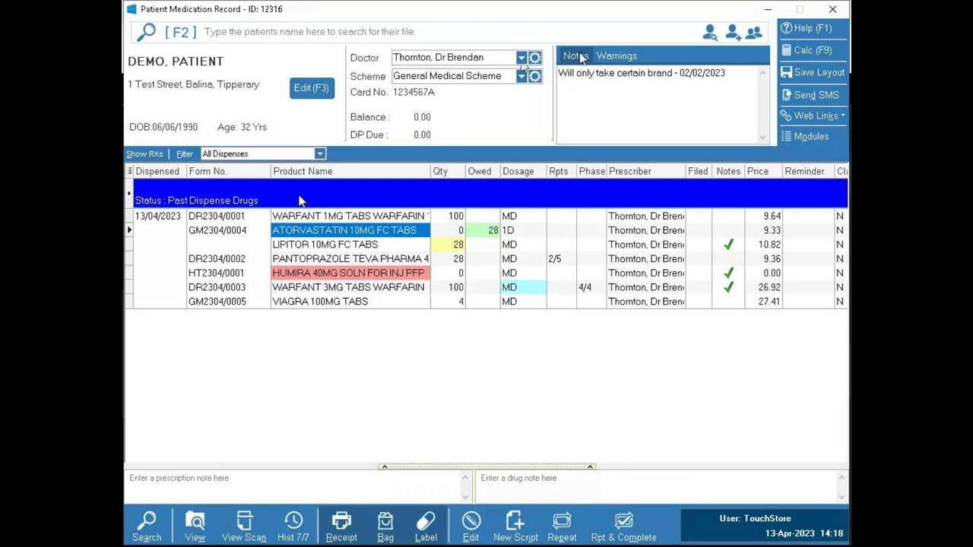
key(Down)
key(Down)
key(Up)
key(Up)
key(Up)
key(shift+Down)
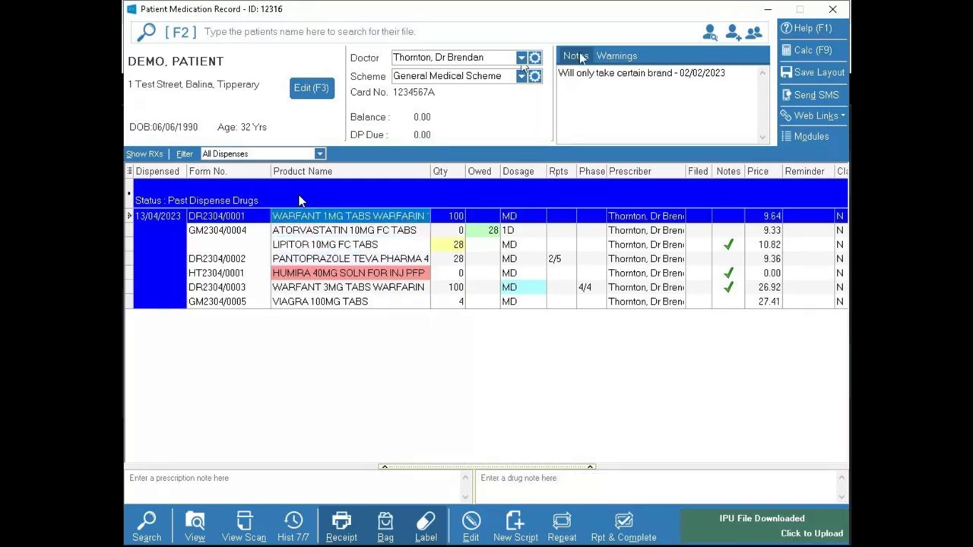
key(shift+Down)
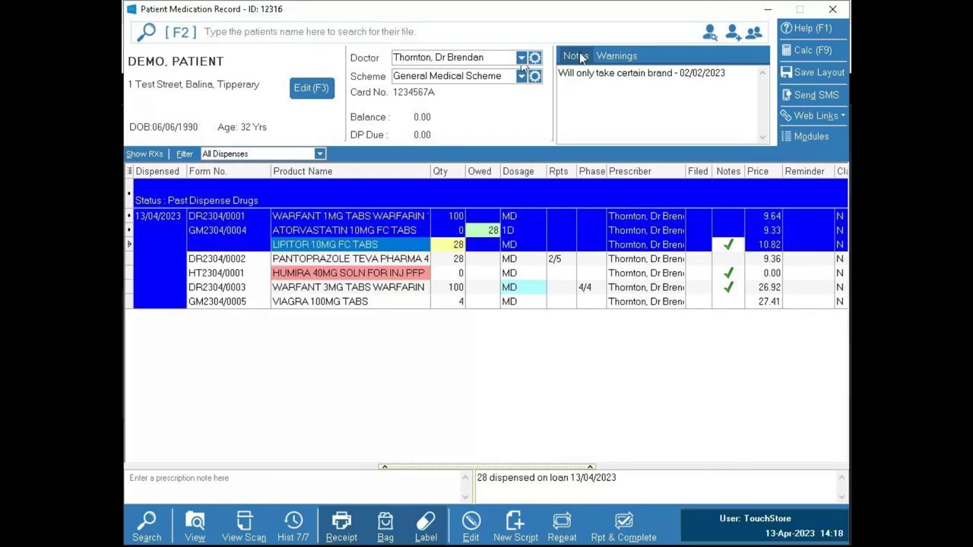
key(shift+Down)
click(296, 195)
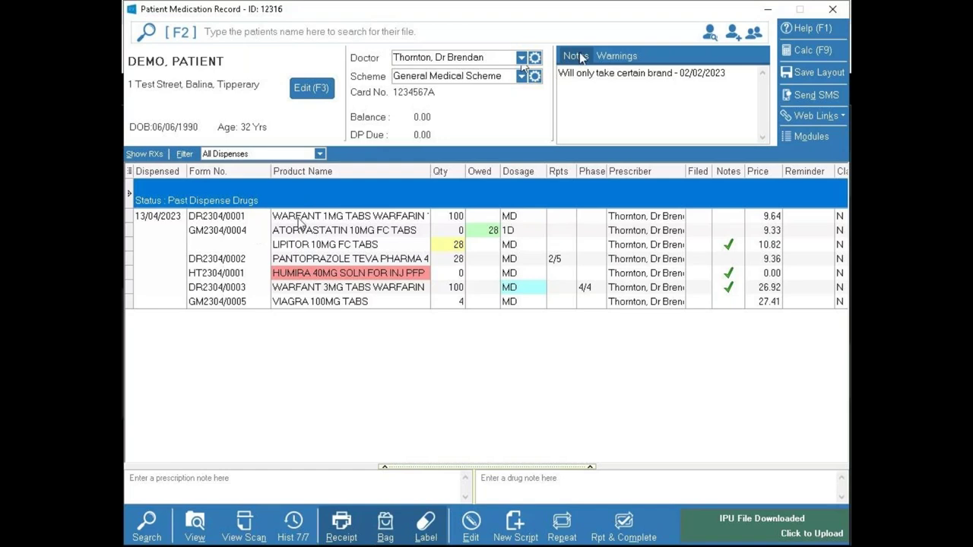
click(303, 228)
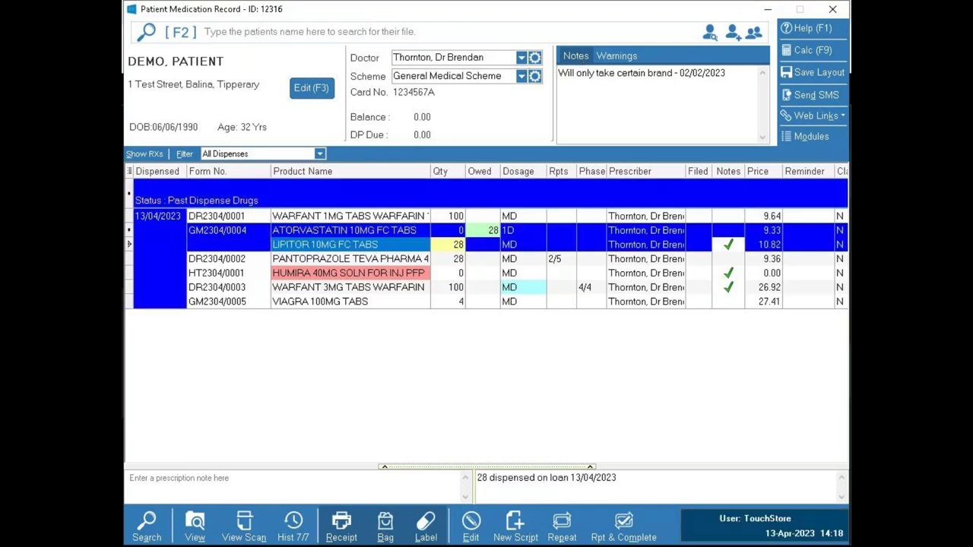
click(277, 205)
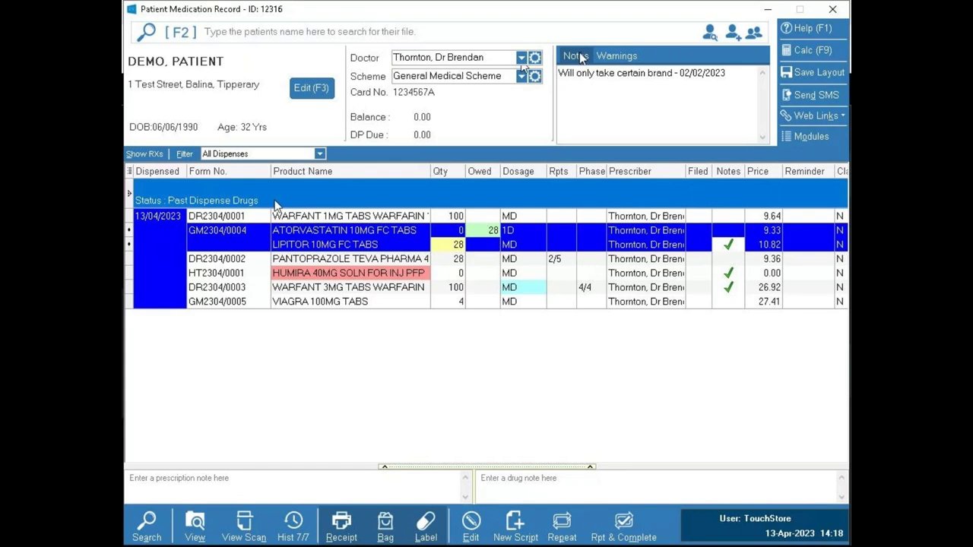
click(146, 154)
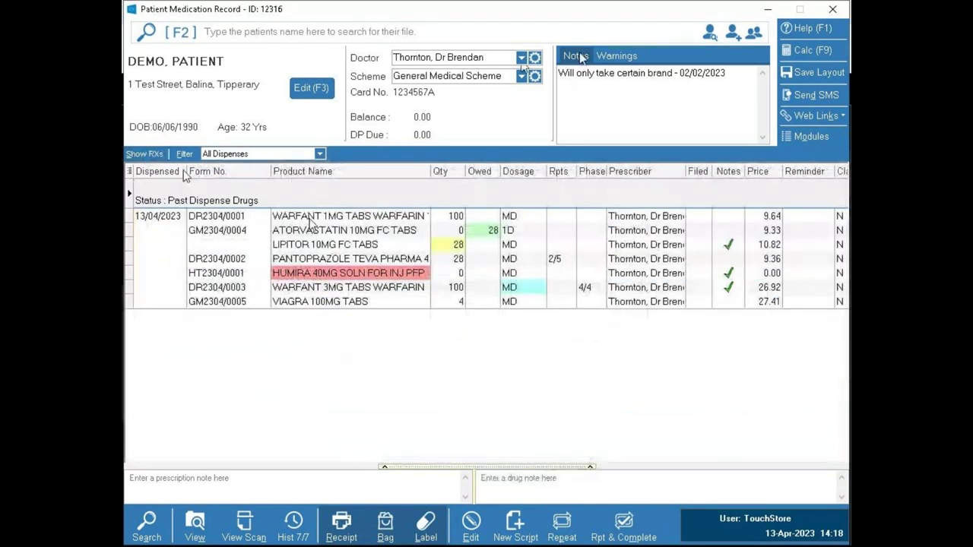
click(308, 217)
key(shift+Down)
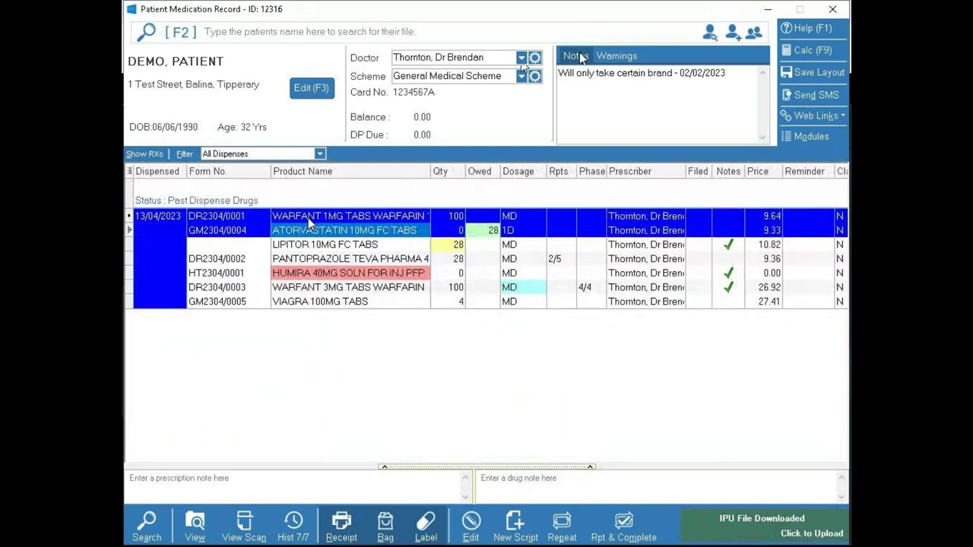
key(shift+Down)
key(shift+Down)
key(shift+Down)
key(F6)
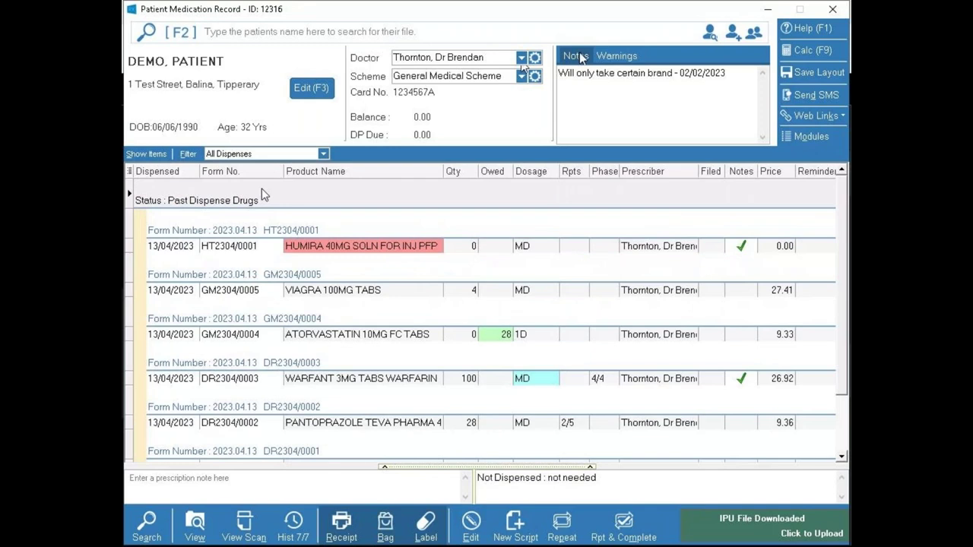
click(307, 219)
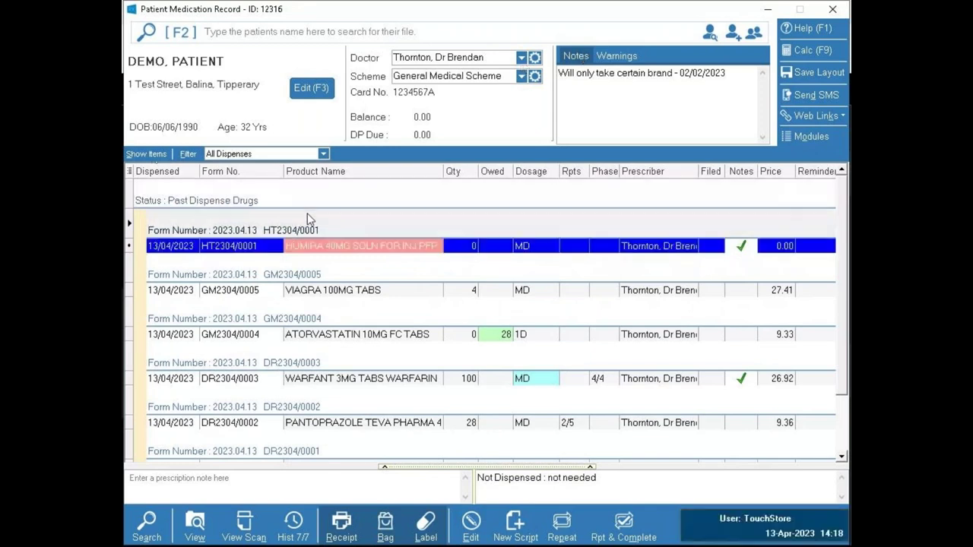
click(150, 155)
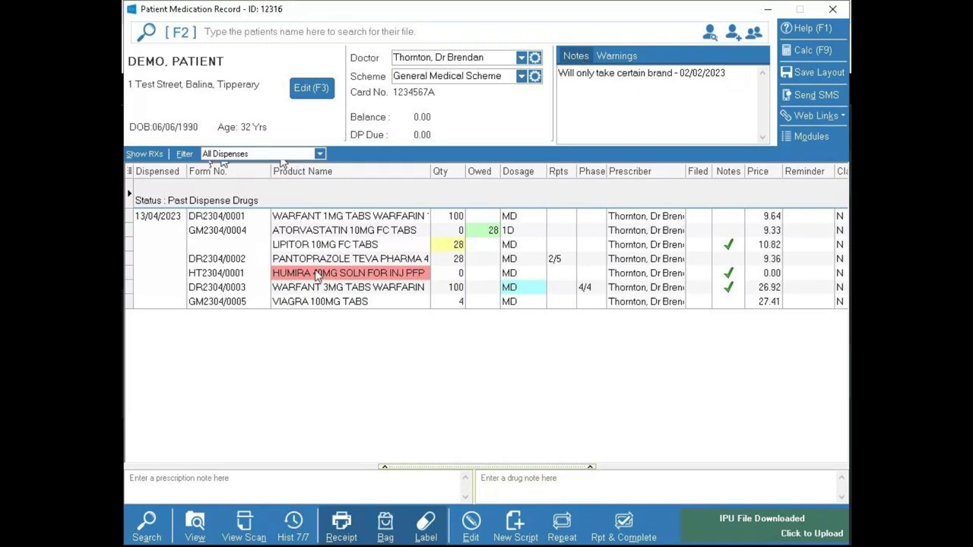
click(325, 288)
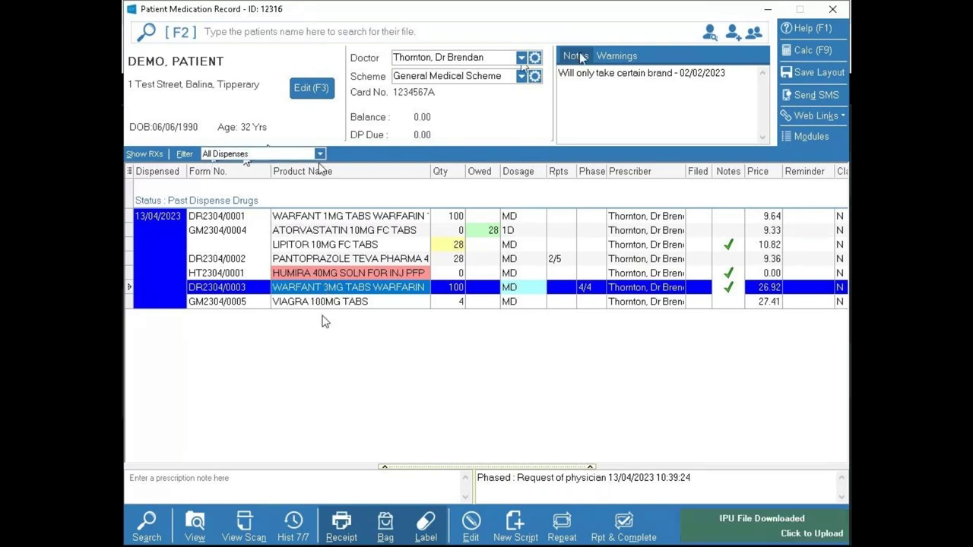
click(247, 154)
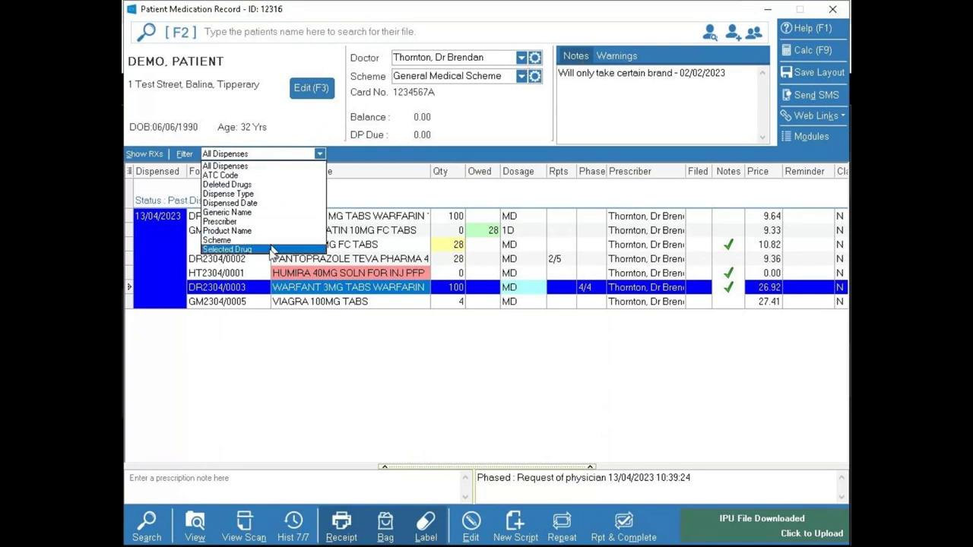
click(271, 251)
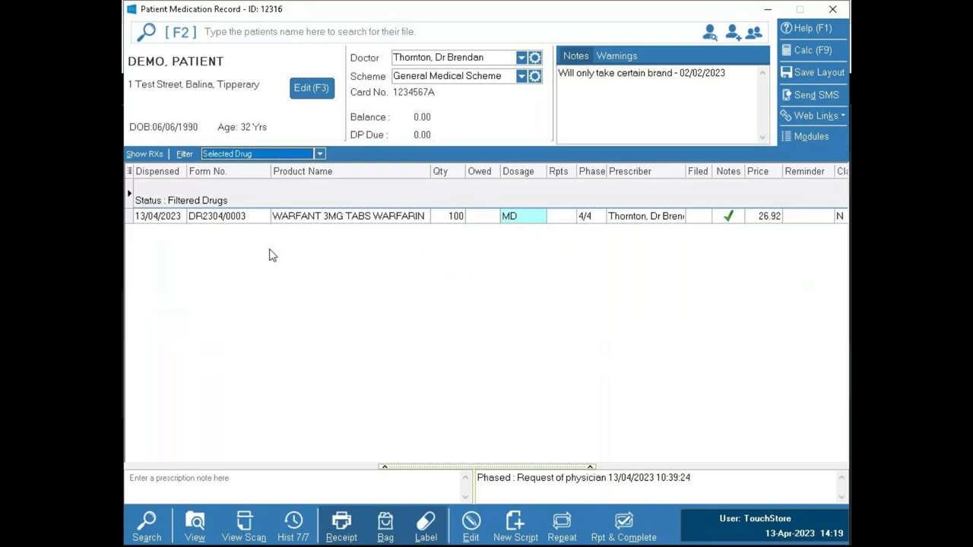
click(319, 154)
click(303, 165)
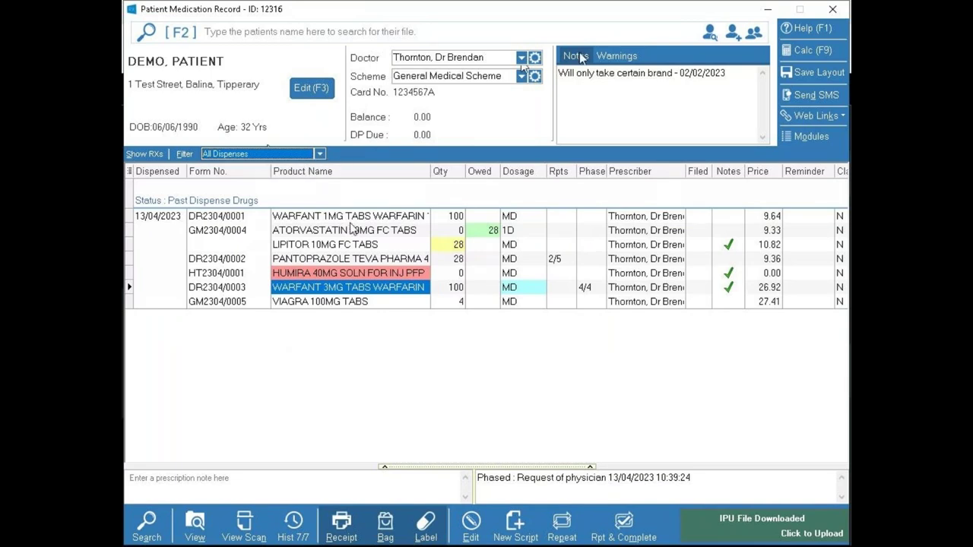
click(319, 154)
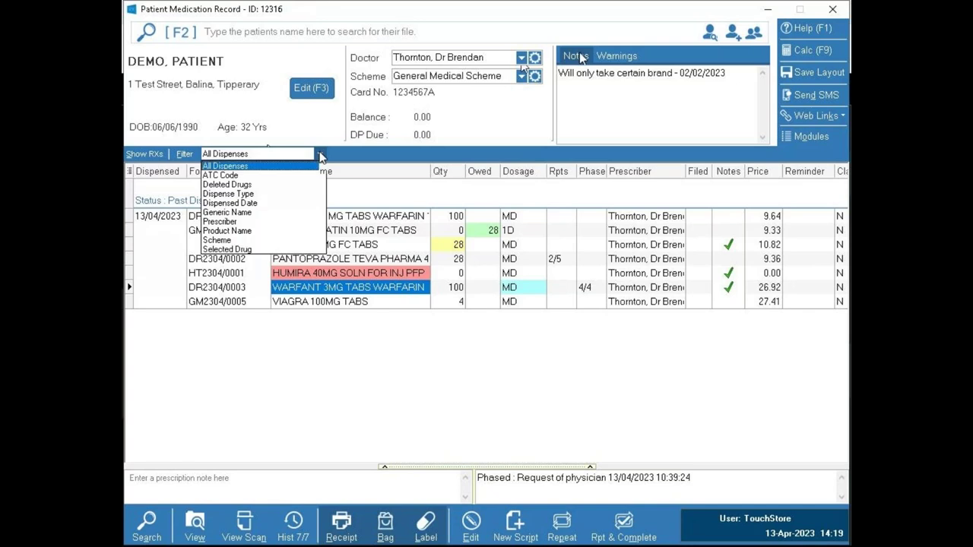
click(255, 231)
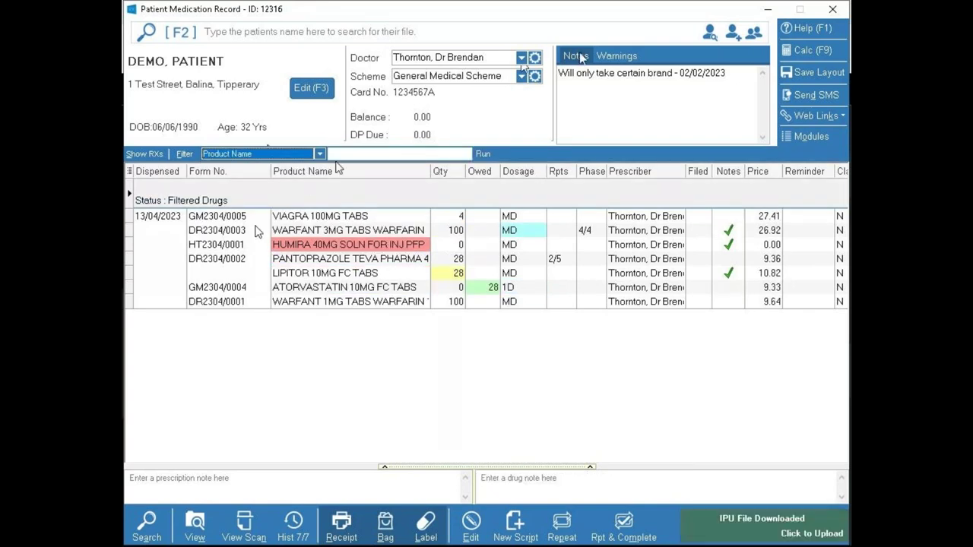
key(Tab)
text(war)
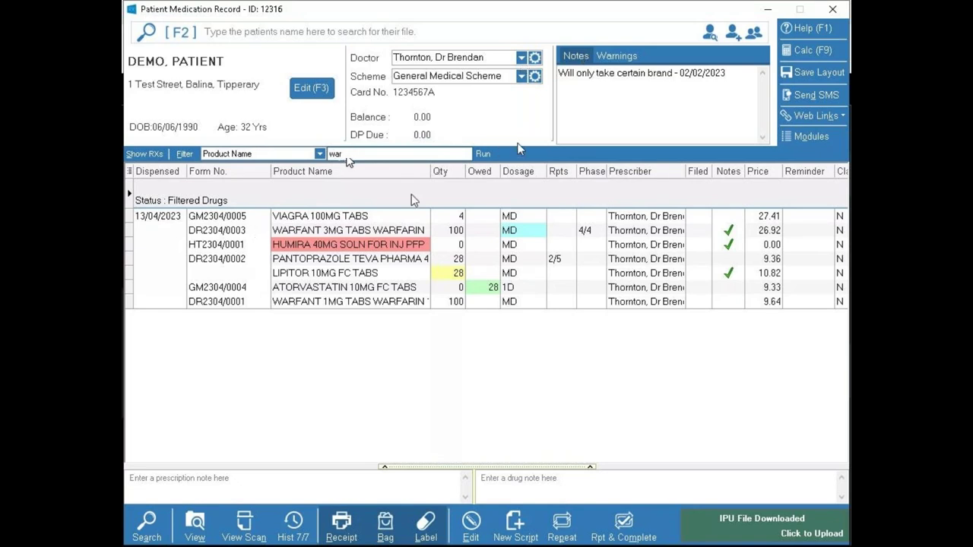
click(483, 154)
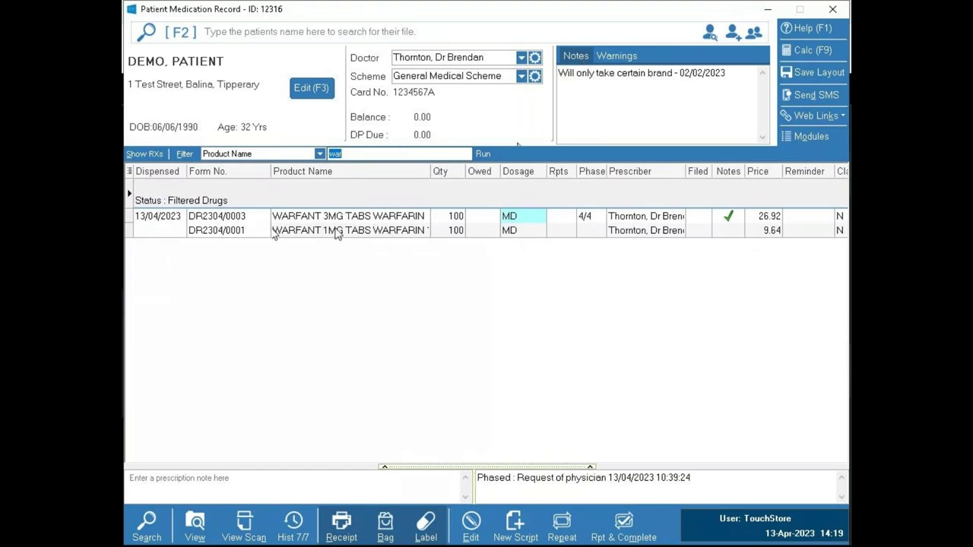
click(344, 153)
key(BackSpace)
key(BackSpace)
key(BackSpace)
click(319, 154)
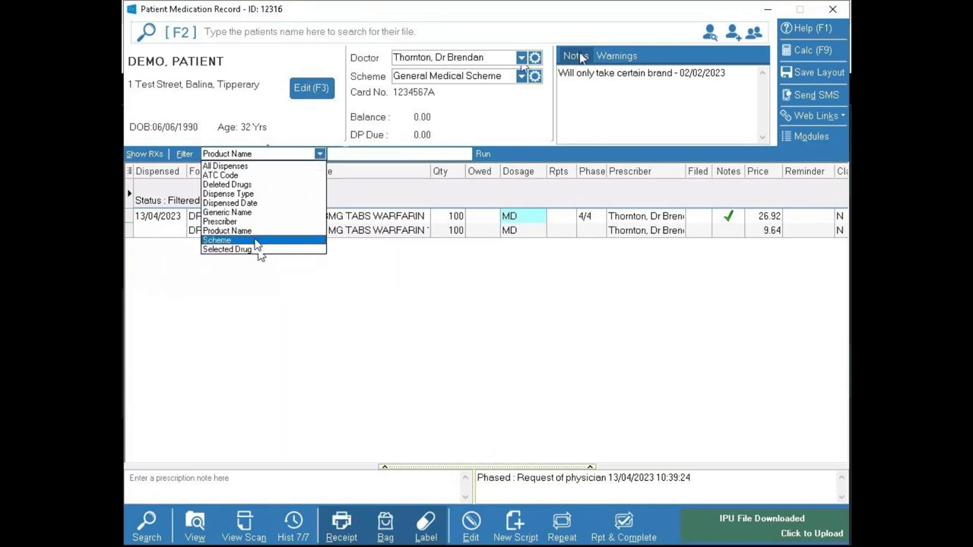
click(259, 166)
click(340, 218)
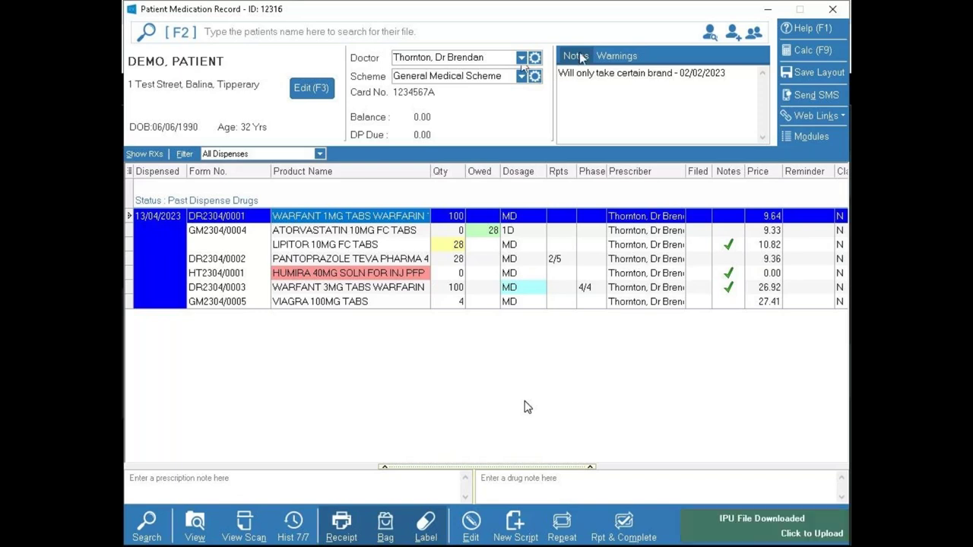
click(517, 525)
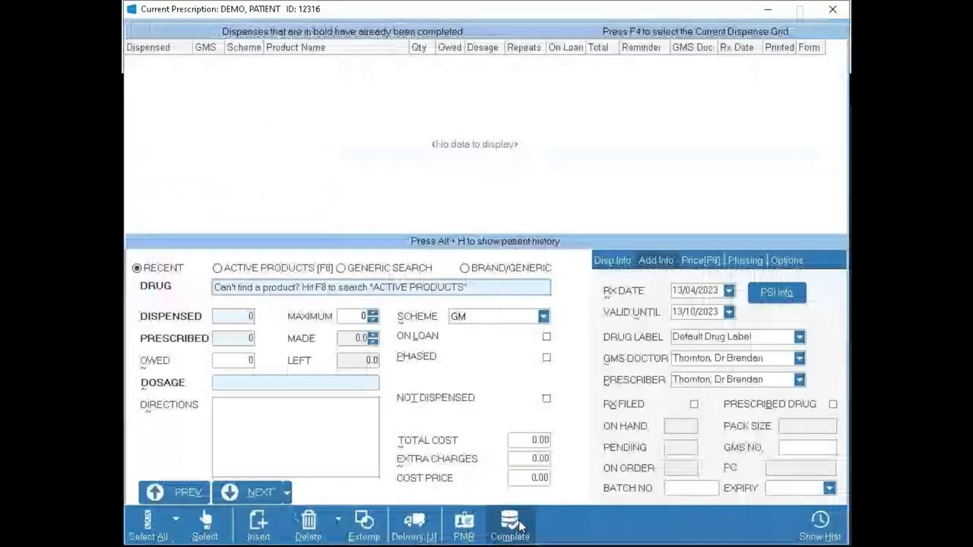
click(465, 526)
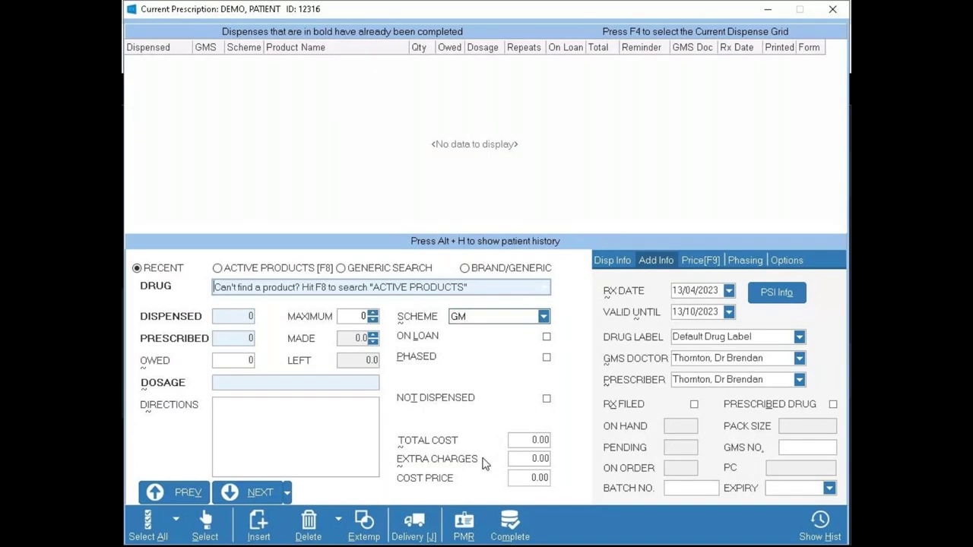
click(464, 523)
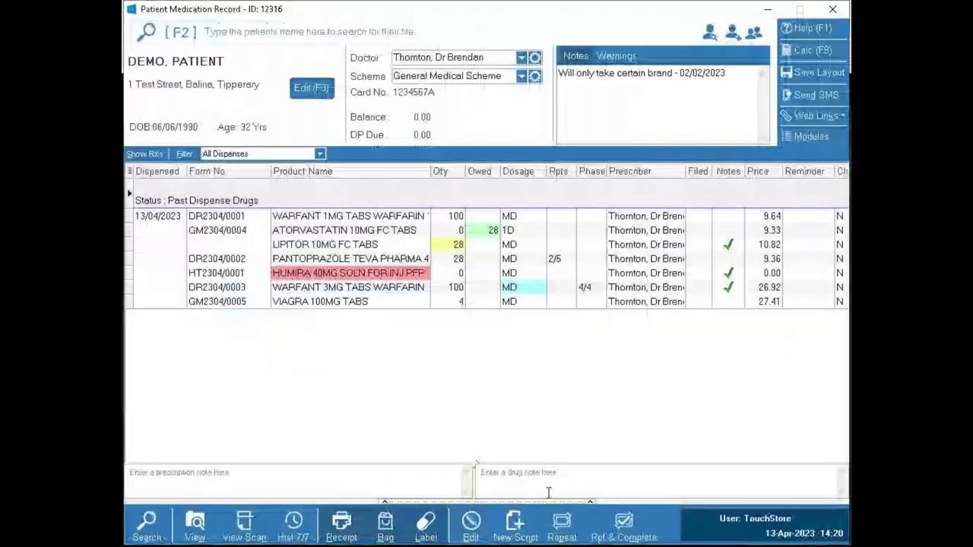
Start a new prescription and try 'WAR' and 'warf' drug searches across recent and all active products
click(516, 522)
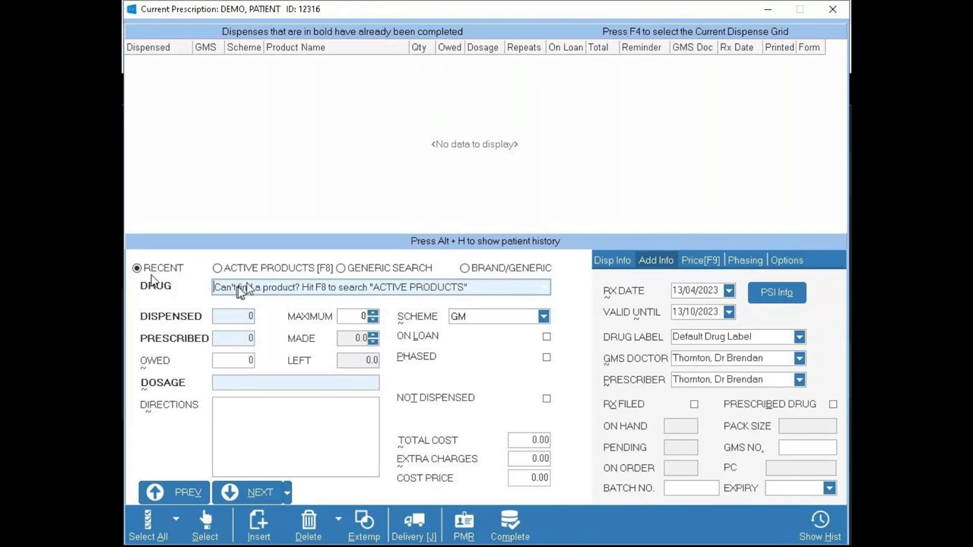
text(WAR)
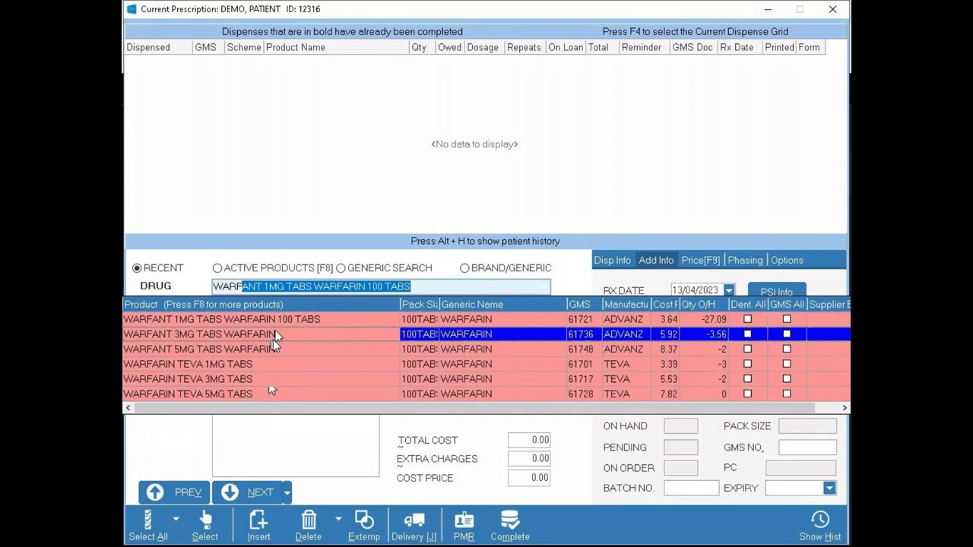
key(BackSpace)
key(BackSpace)
key(BackSpace)
key(BackSpace)
key(BackSpace)
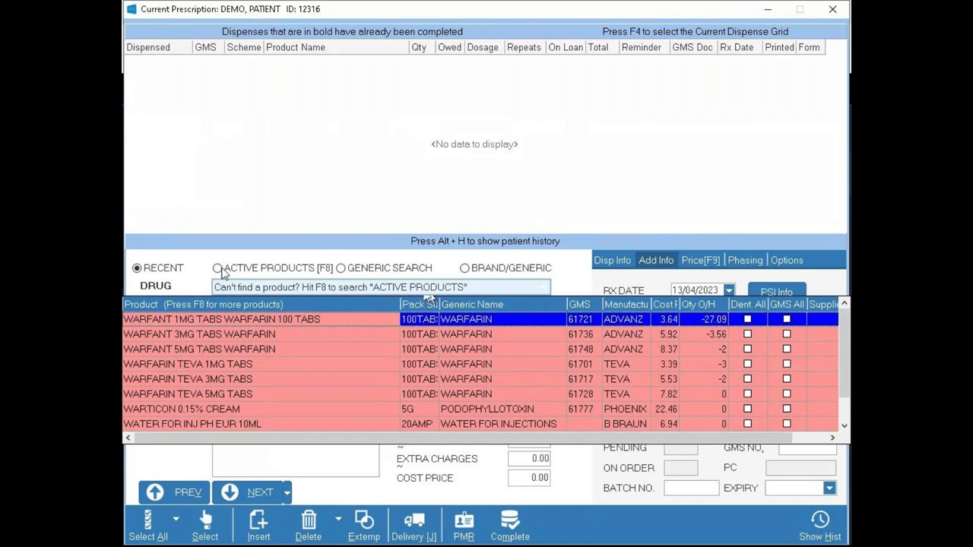
click(283, 272)
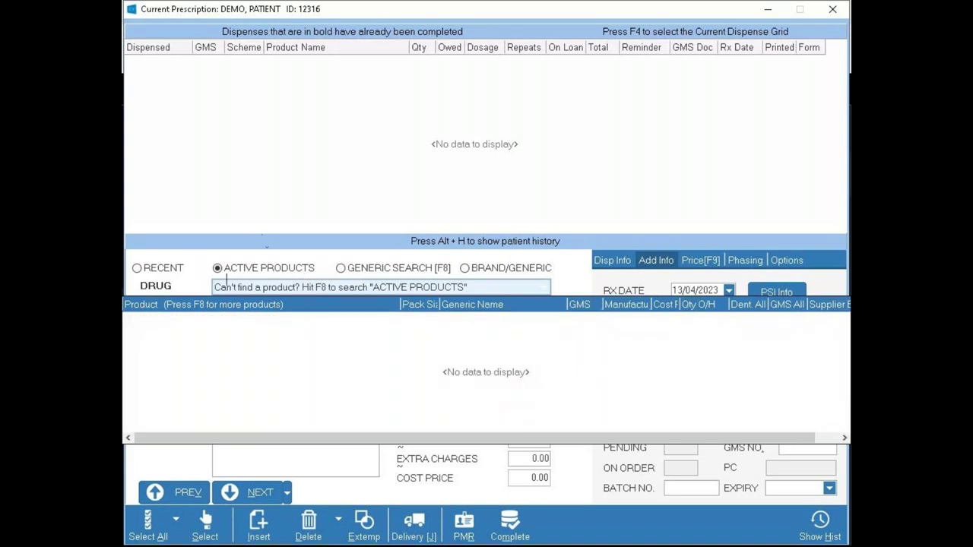
text(w)
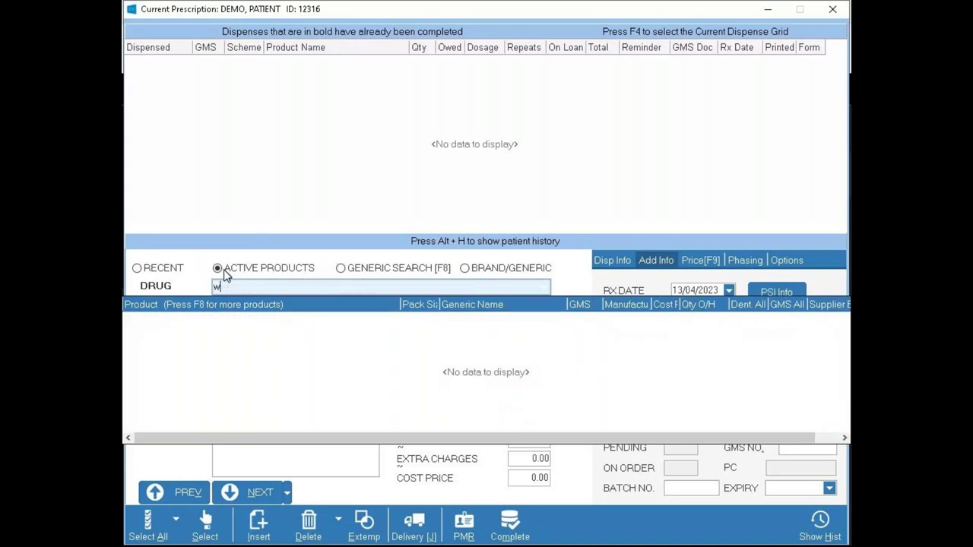
text(arf)
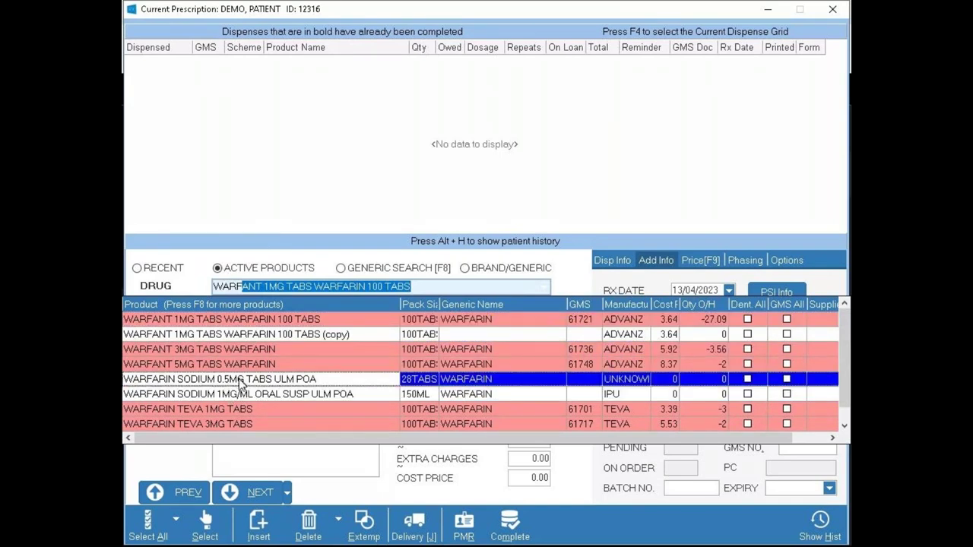
key(BackSpace)
key(BackSpace)
key(BackSpace)
key(BackSpace)
key(BackSpace)
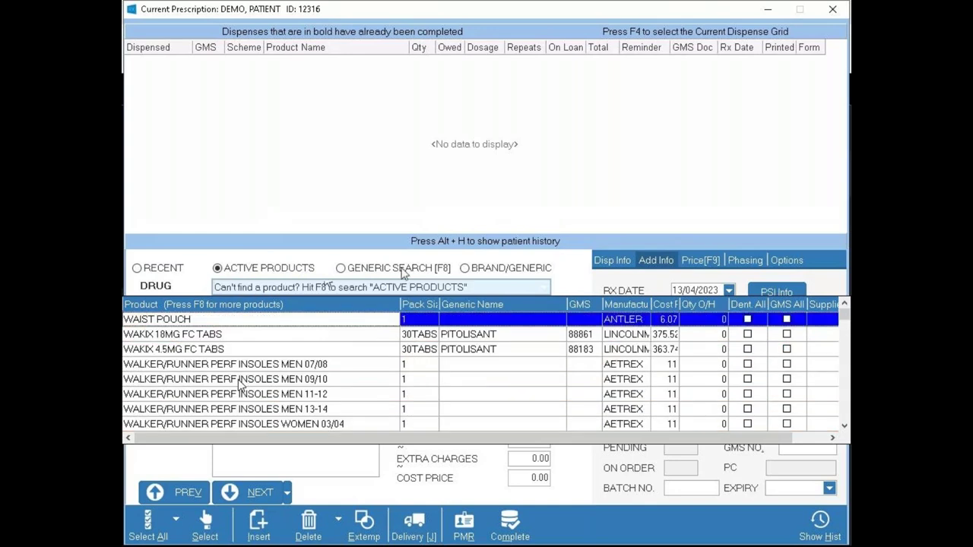
key(F8)
key(F8)
Enter 'warf' in the drug field and browse the warfarin products with the arrow keys
click(279, 287)
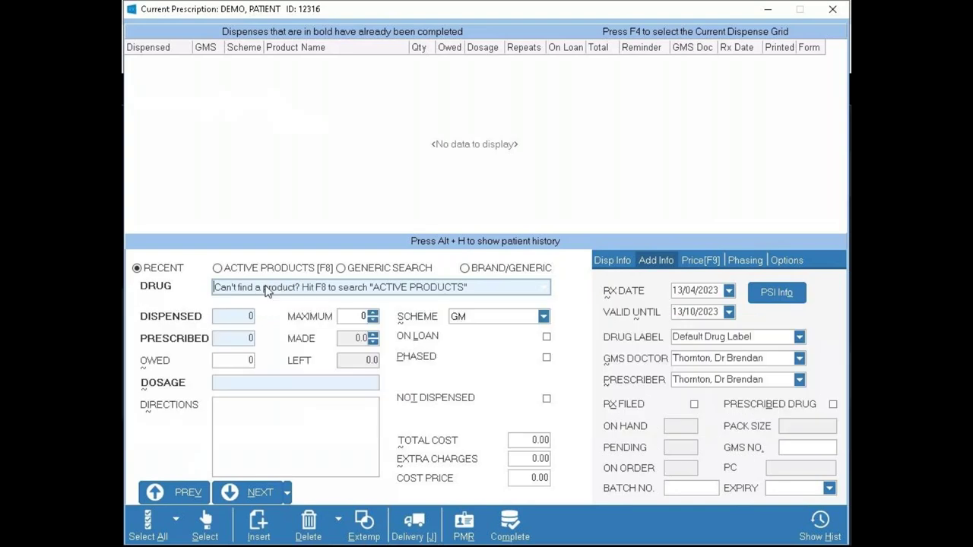
text(warf)
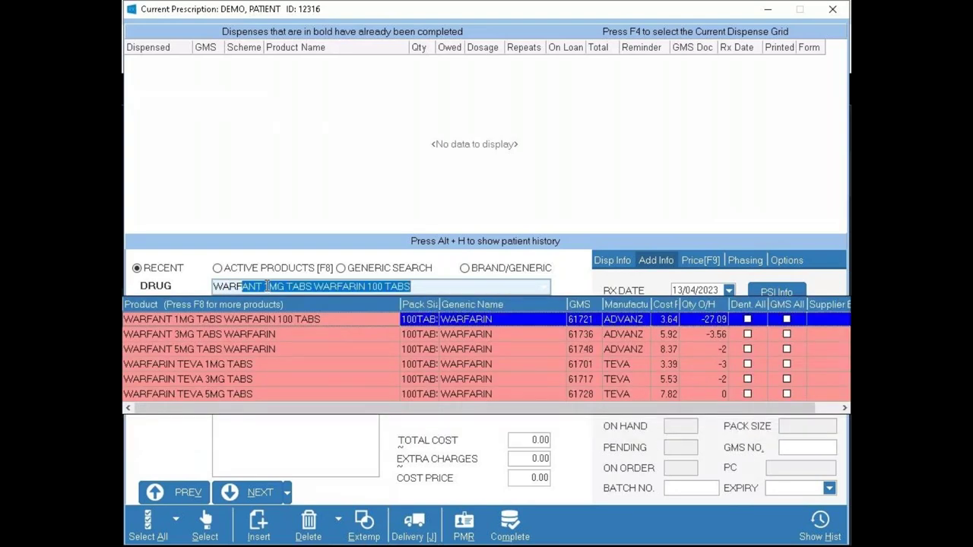
key(Down)
key(Down)
key(Down)
key(Down)
key(Up)
key(Up)
key(Up)
key(Down)
key(Down)
key(Down)
key(Up)
key(Up)
key(Up)
key(Down)
key(Down)
key(Down)
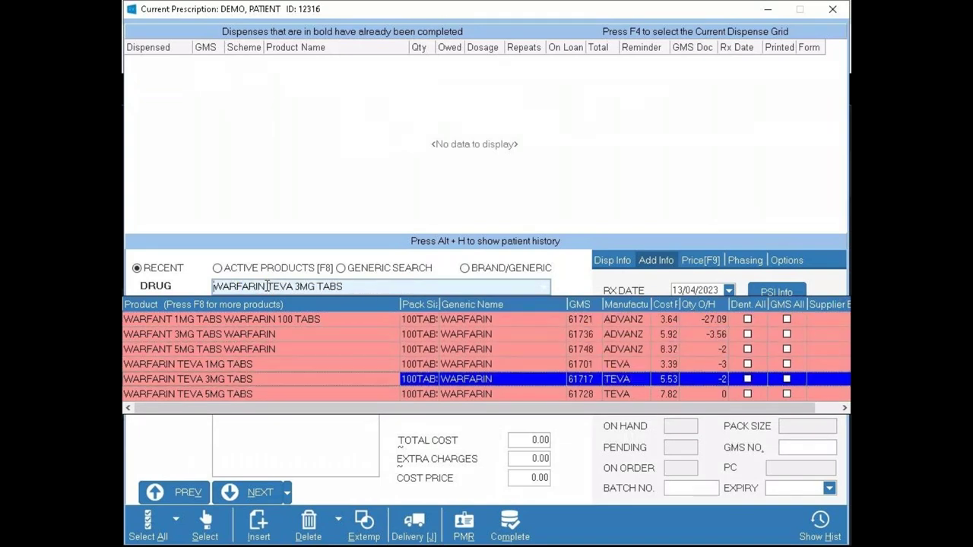
key(Up)
Choose WARFANT 3MG TABS WARFARIN and dispense it instead of the WARFARIN TEVA 3MG alternative
click(361, 335)
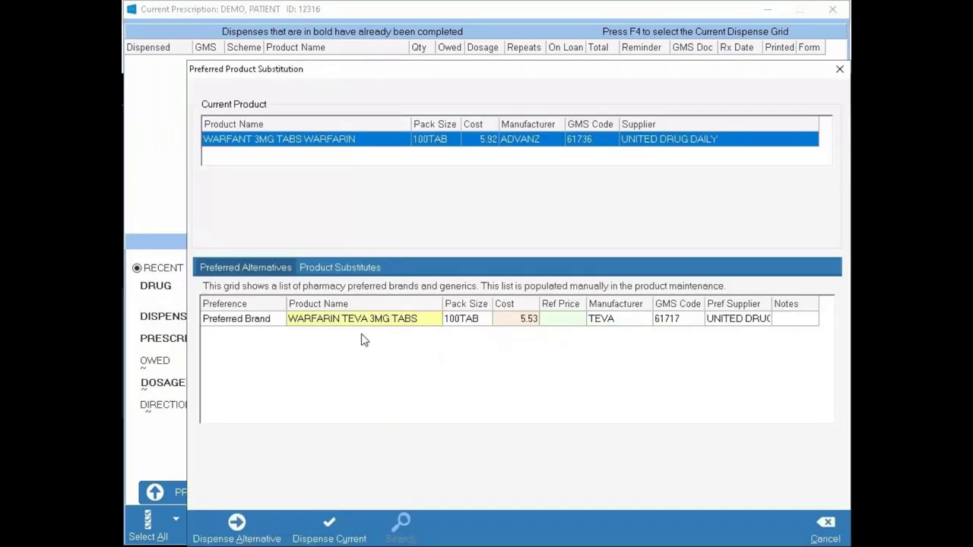
drag(435, 71, 396, 57)
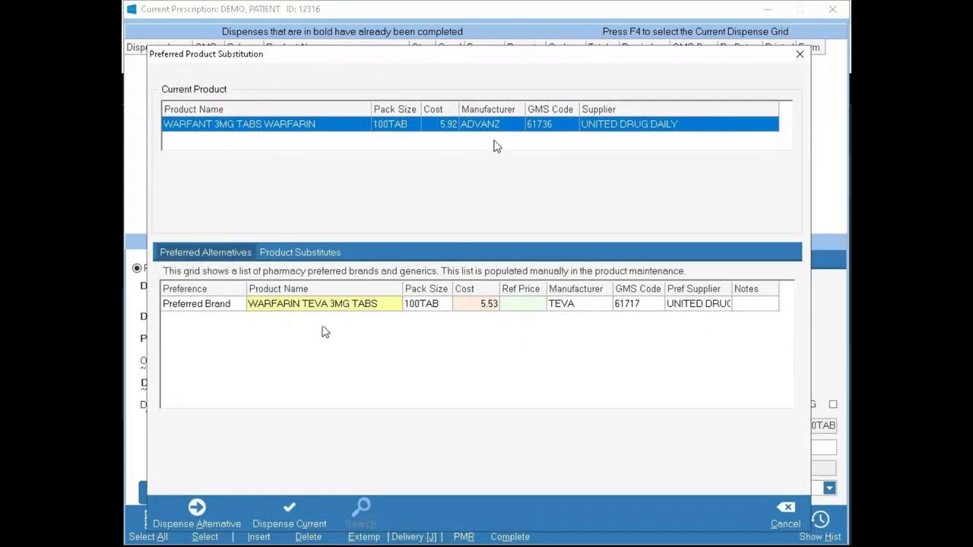
click(300, 515)
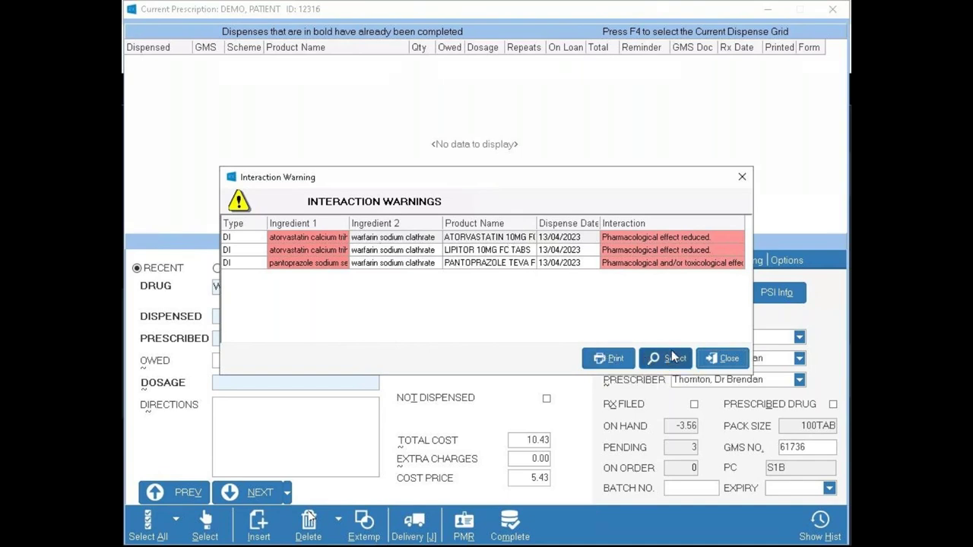
Inspect the atorvastatin interaction entry, then close the warfarin interaction warnings
click(576, 237)
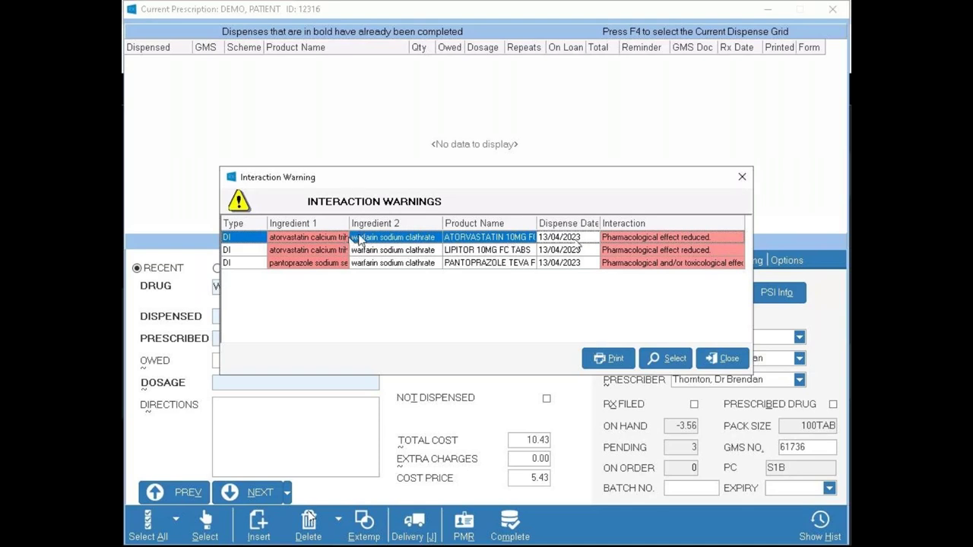
click(725, 362)
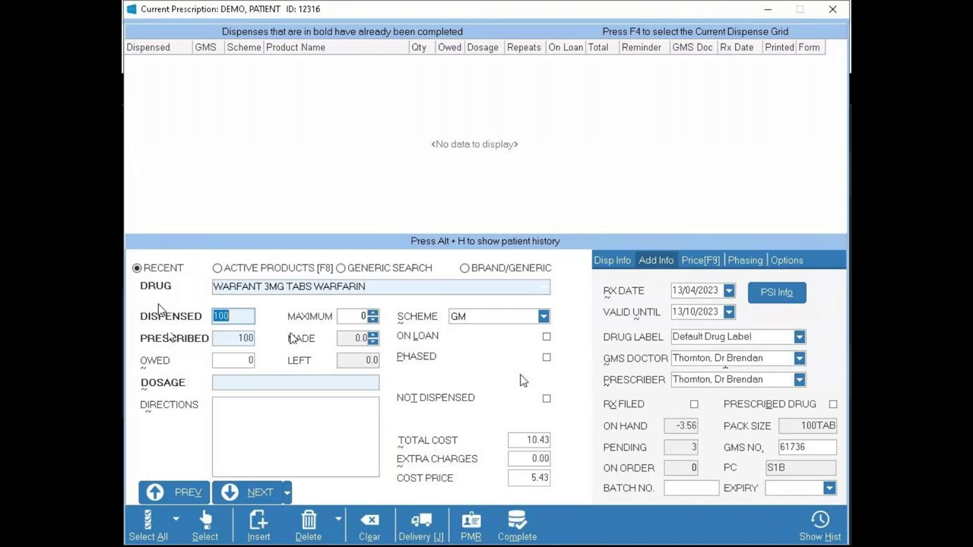
Enter dosage code MD for the warfarin so the directions read AS DIRECTED
key(Tab)
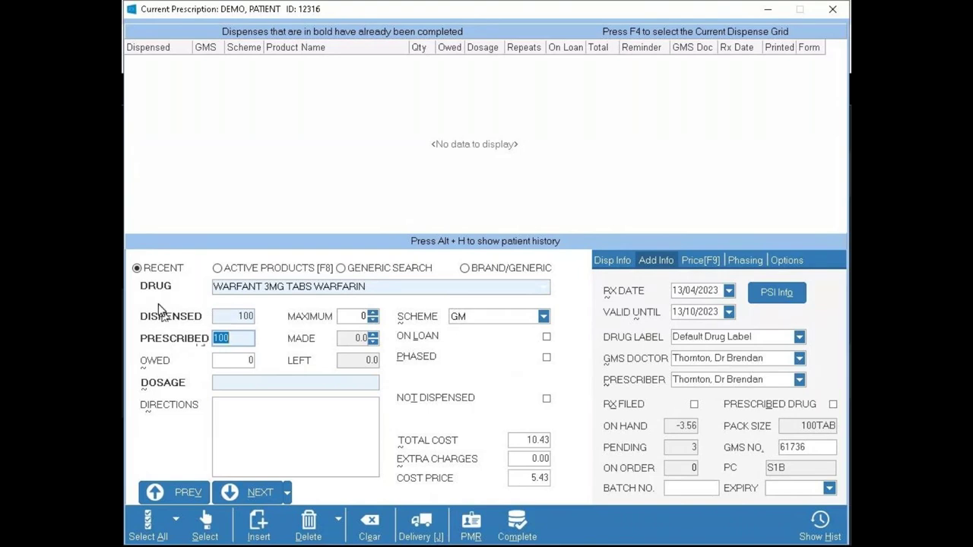
key(Tab)
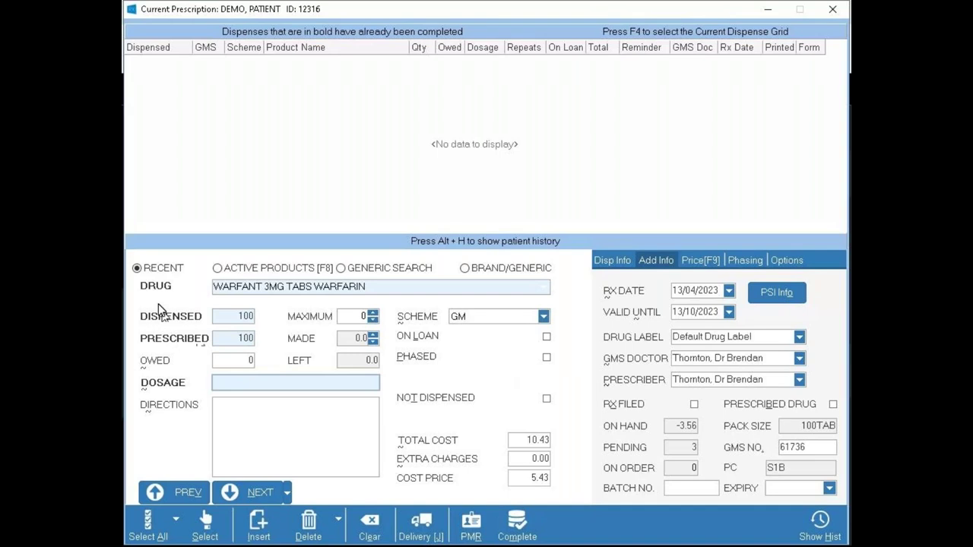
text(MD)
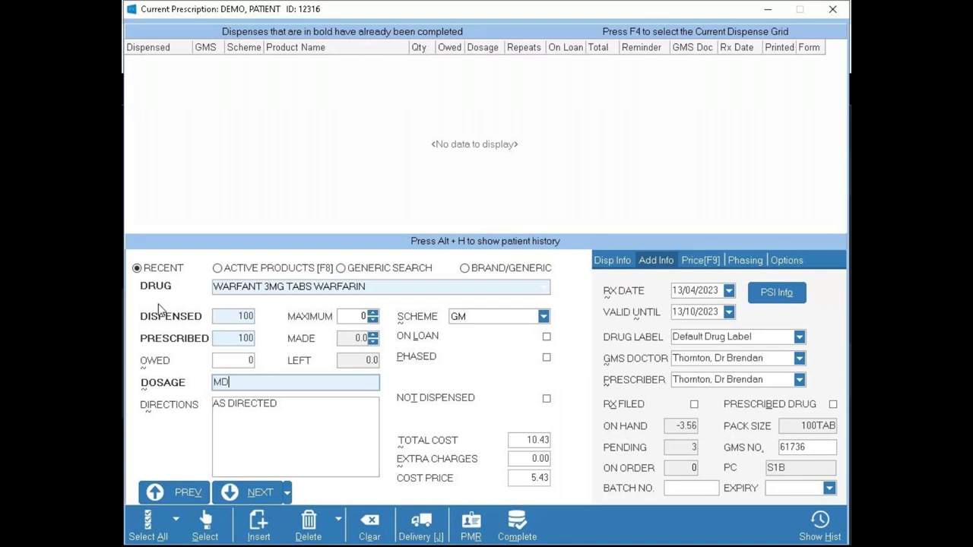
Browse the Maintain Dosage Codes list and close it without adding a code
double_click(250, 383)
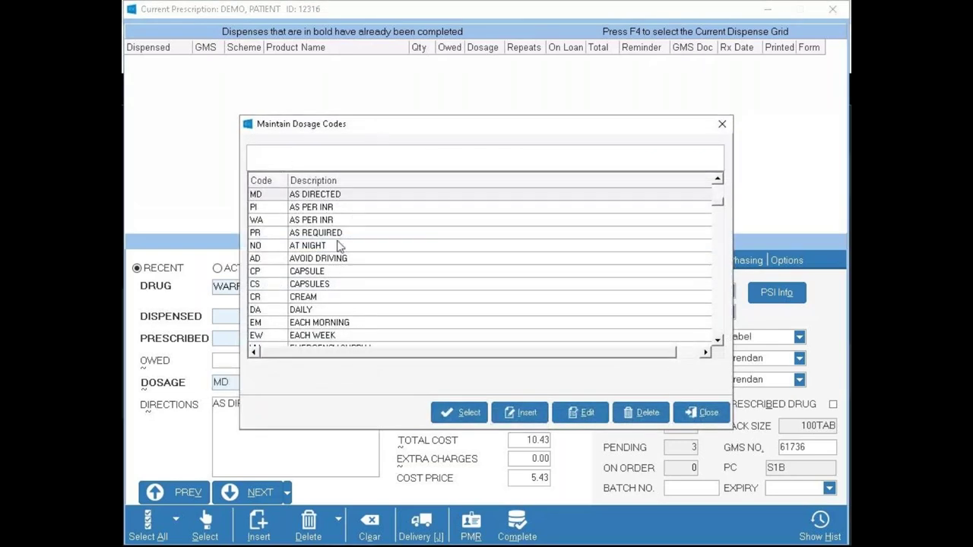
click(529, 412)
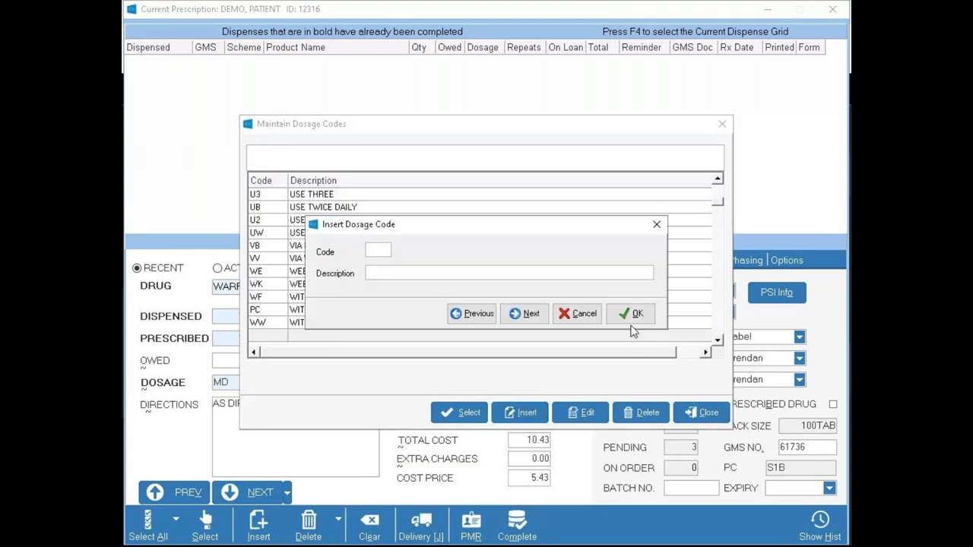
click(586, 314)
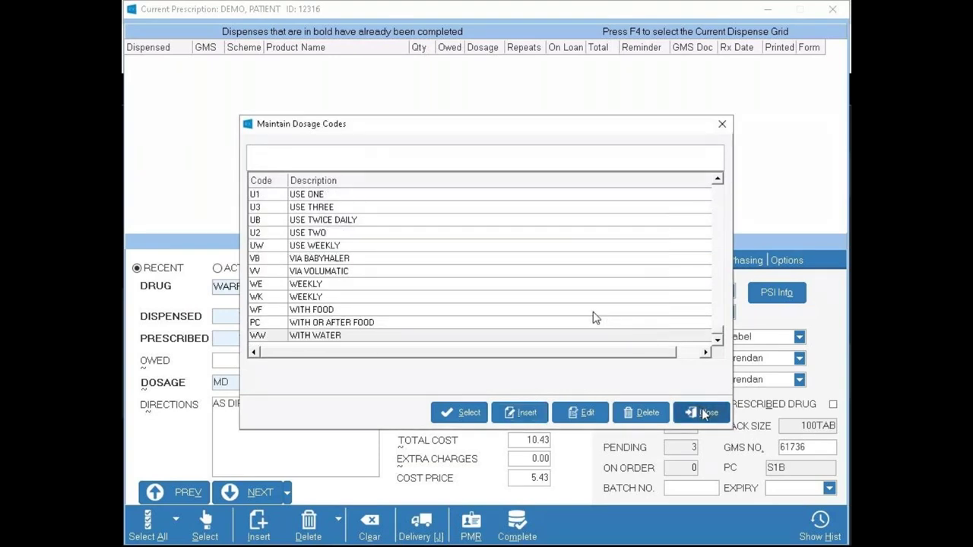
click(701, 412)
click(261, 383)
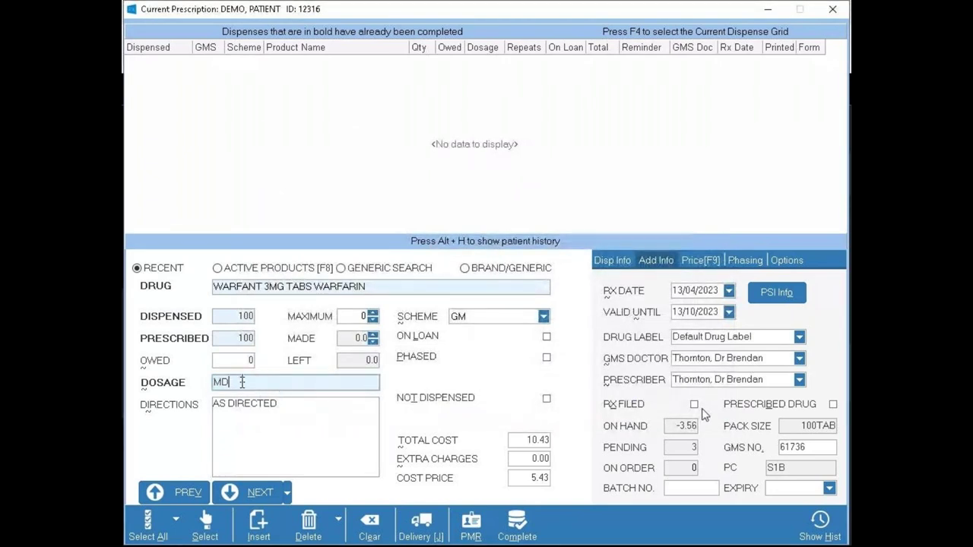
Tidy the directions and add WARFANT 3MG, quantity 100, dosage MD, to the dispense list
click(283, 411)
text(NYFIFHIUAFHE)
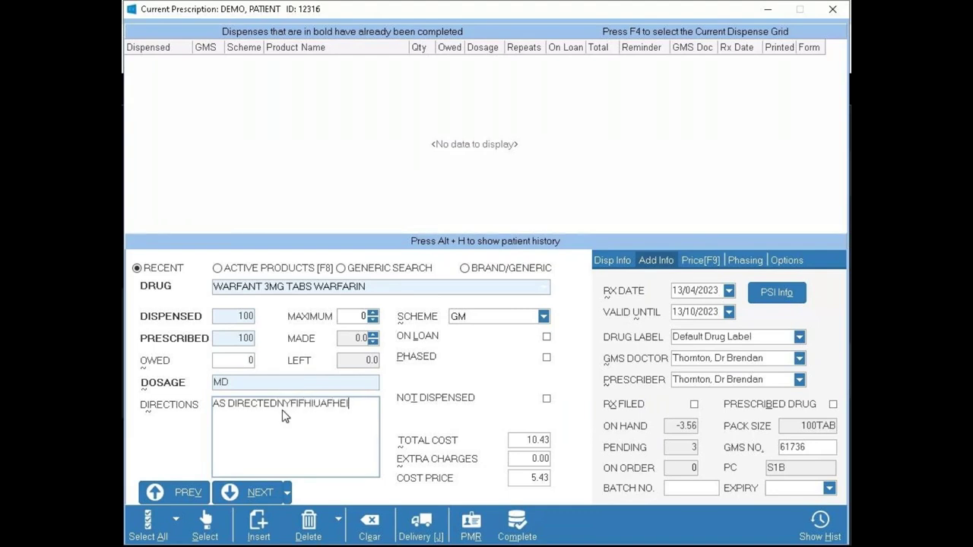
key(BackSpace)
key(BackSpace)
key(BackSpace)
key(BackSpace)
key(BackSpace)
key(BackSpace)
key(BackSpace)
click(268, 382)
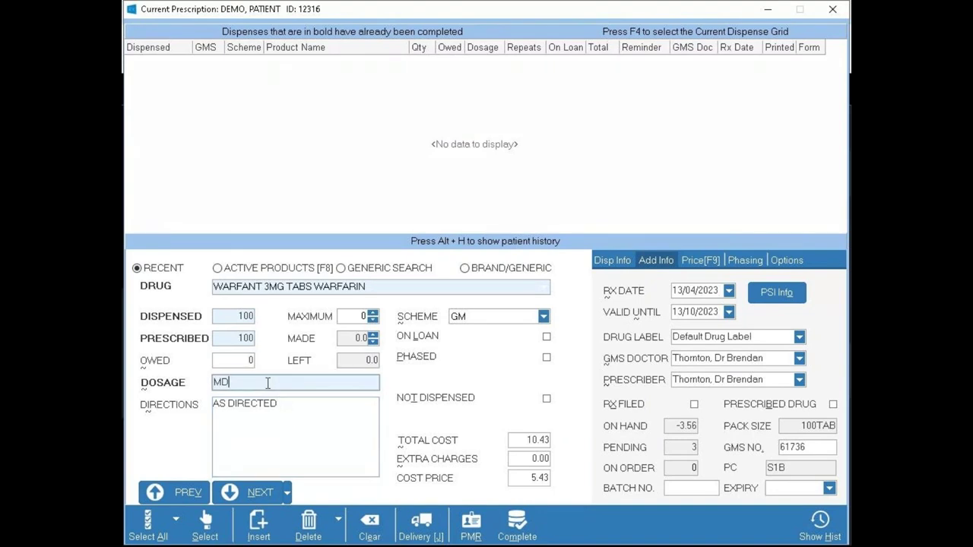
click(288, 415)
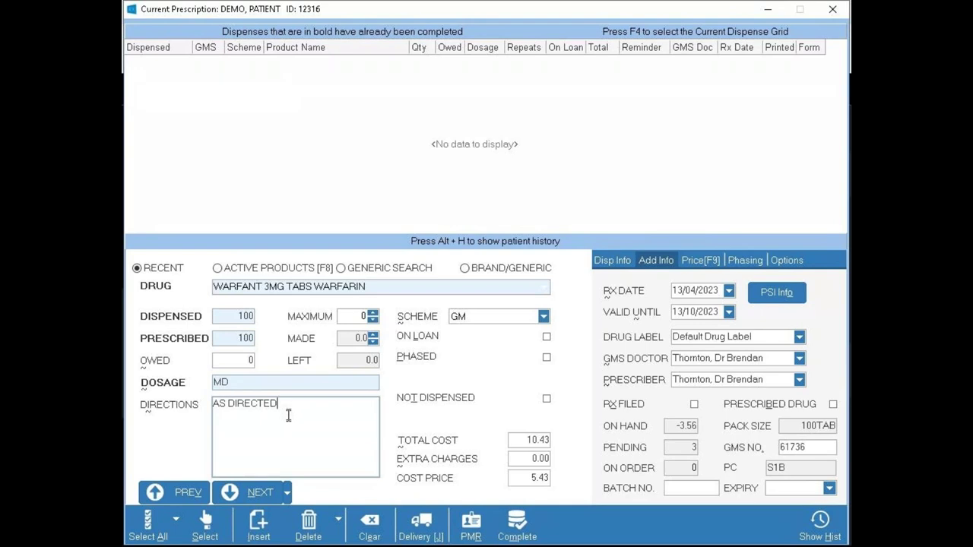
click(247, 381)
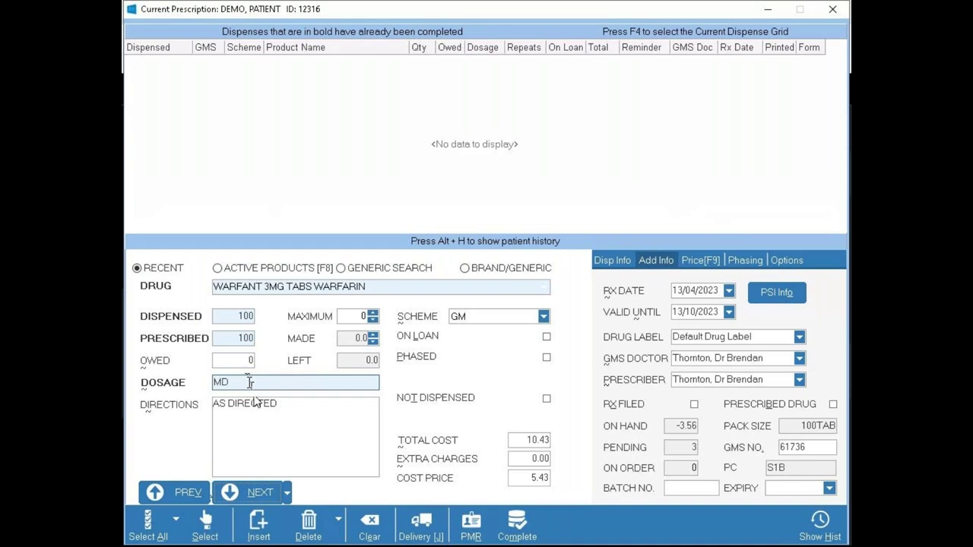
key(Return)
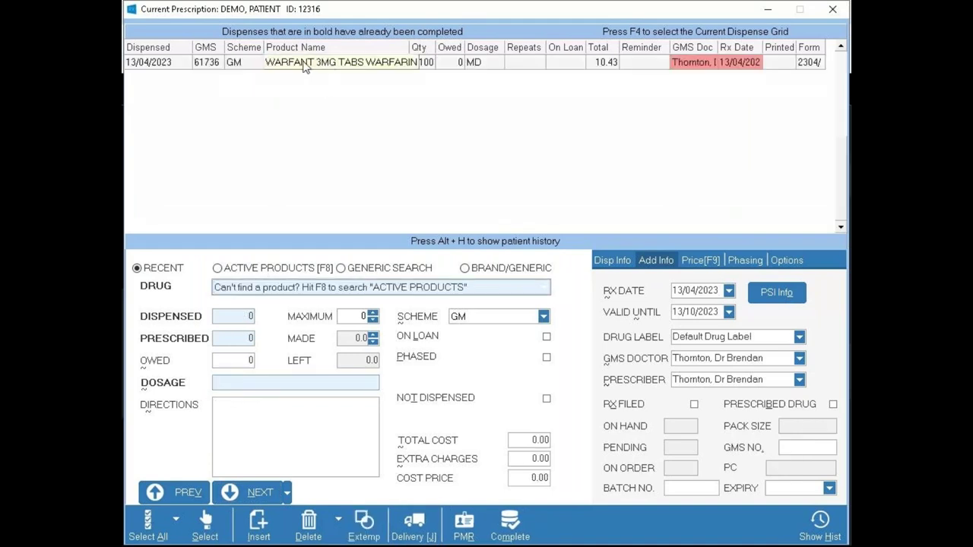
Search 'ATOR' and pick ATORVASTATIN 10MG FC TABS as the next drug
click(374, 67)
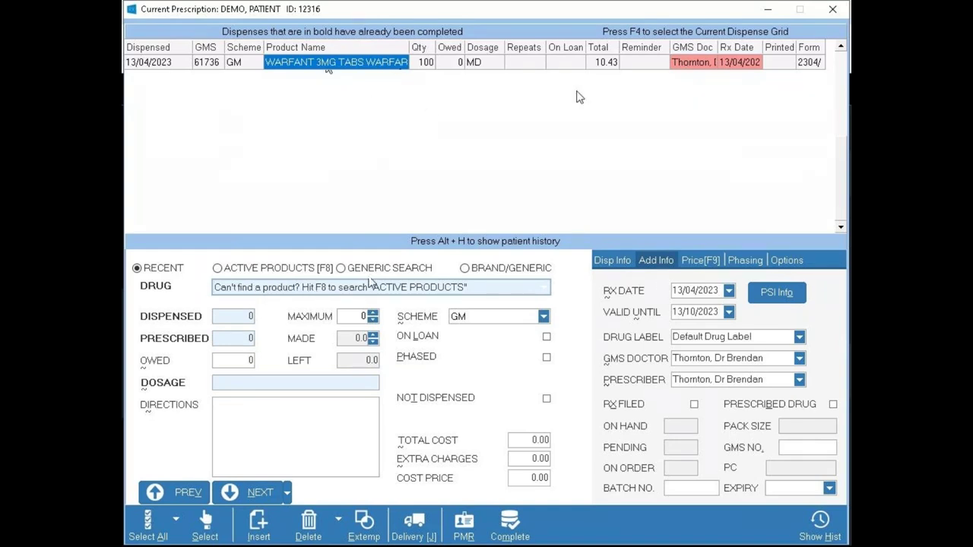
text(ATORVASTATIN 10MG FC TABS)
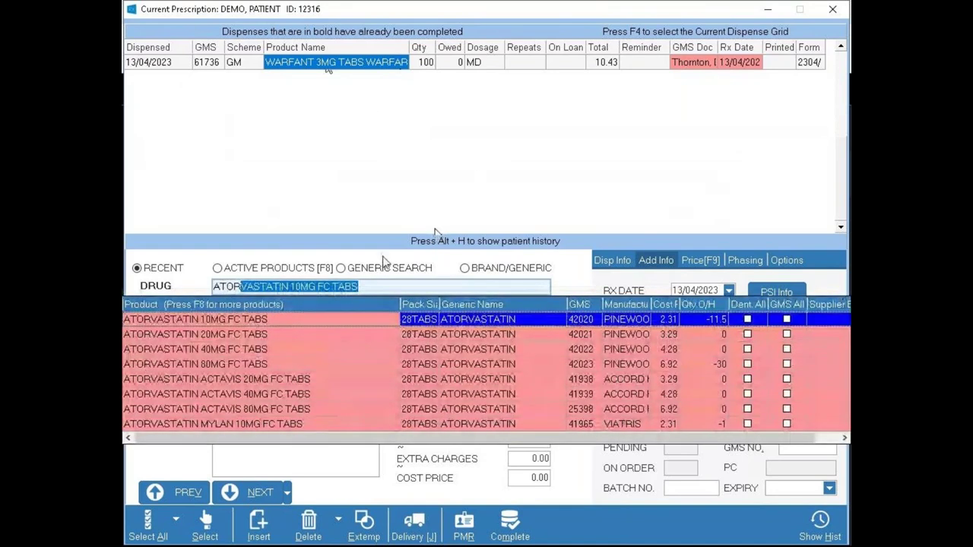
click(321, 320)
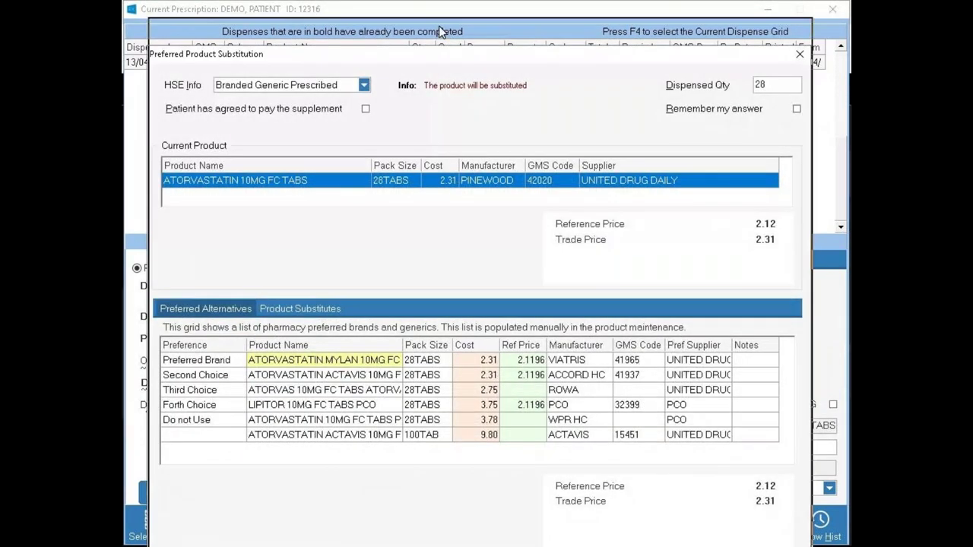
Try the HSE Info and supplement options, leaving HSE Info as Branded Generic Prescribed
drag(444, 49, 441, 19)
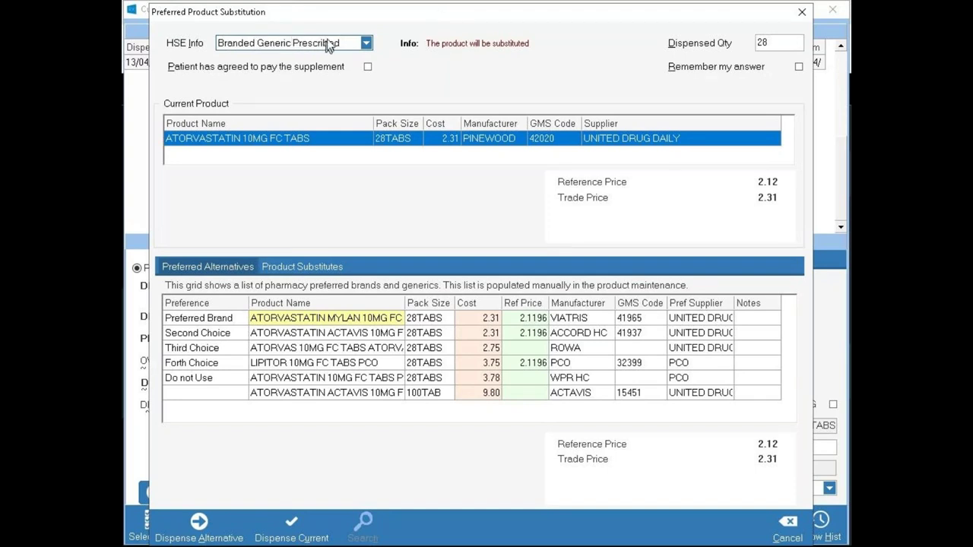
click(366, 44)
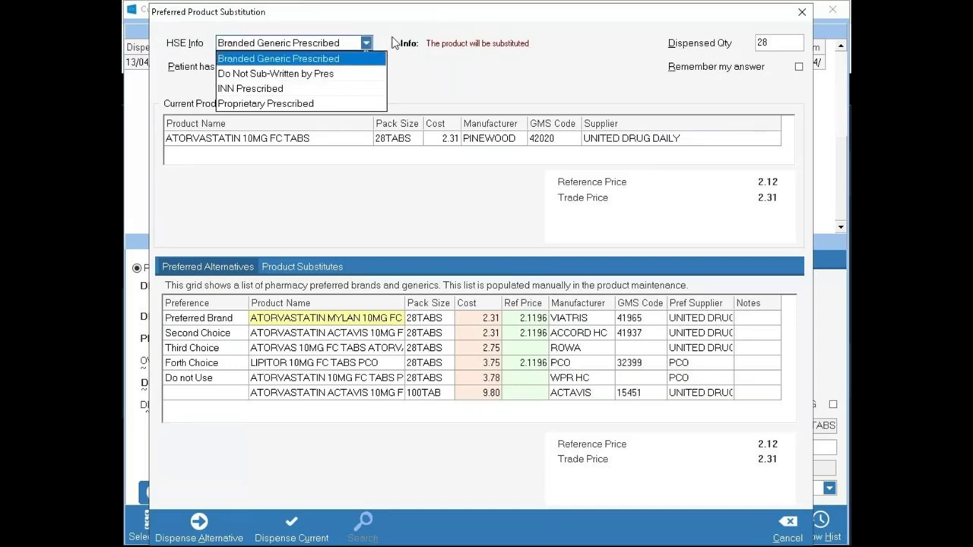
click(337, 57)
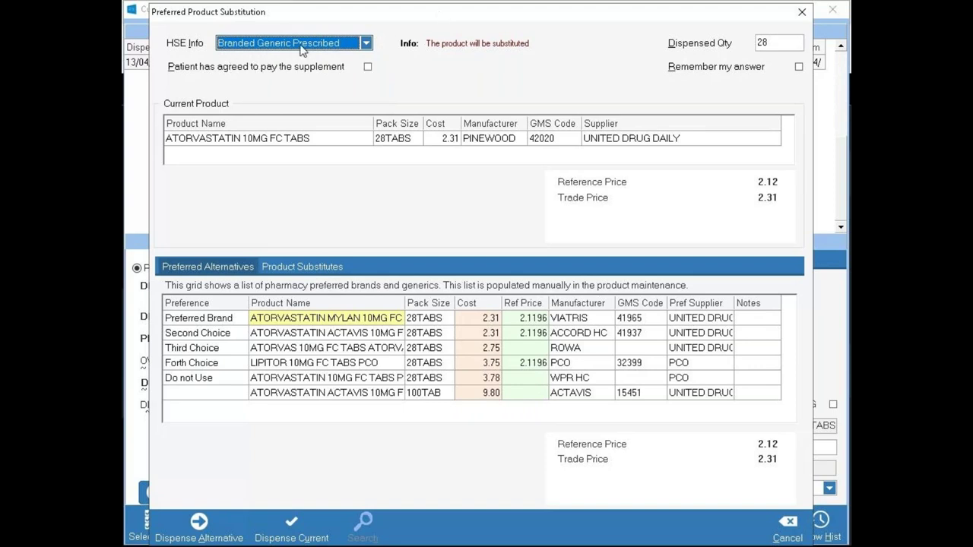
click(369, 68)
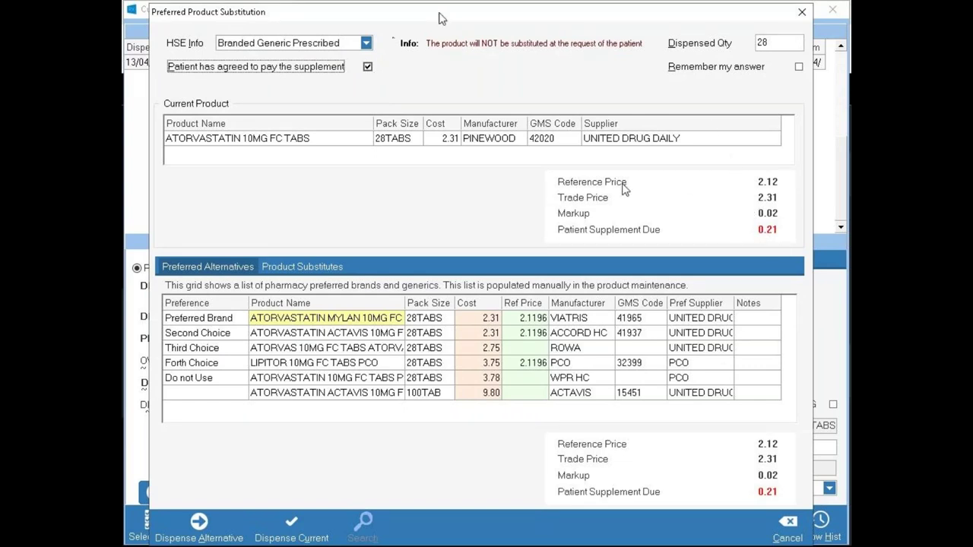
click(368, 68)
click(366, 43)
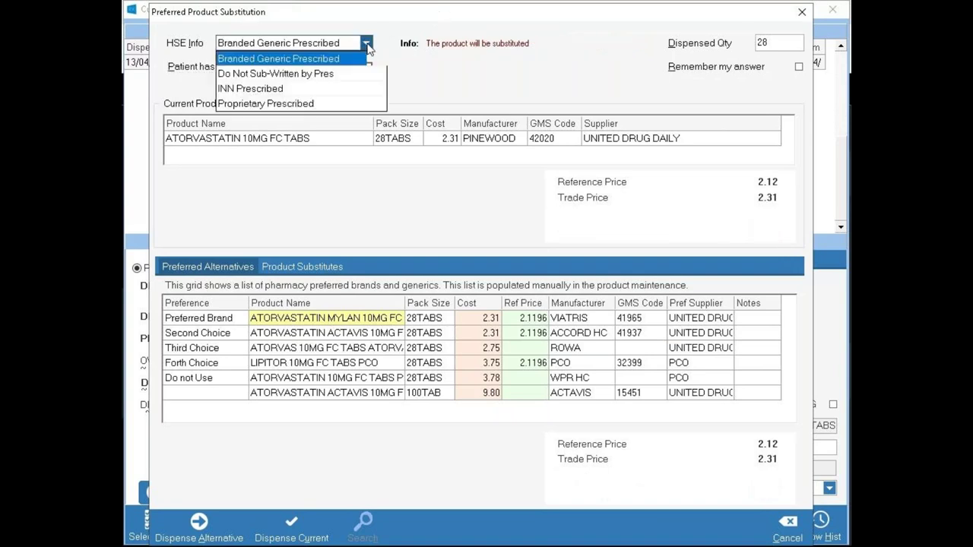
click(339, 75)
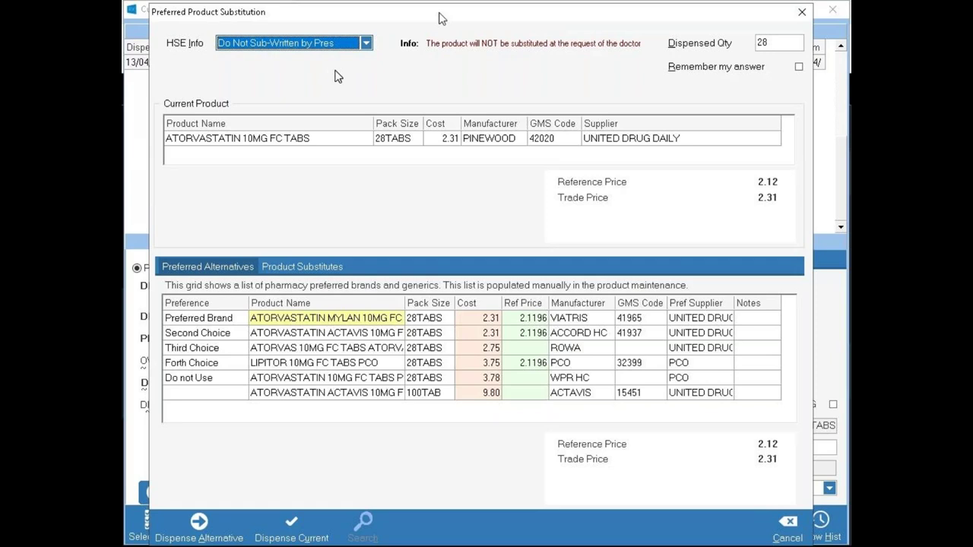
click(366, 43)
click(350, 58)
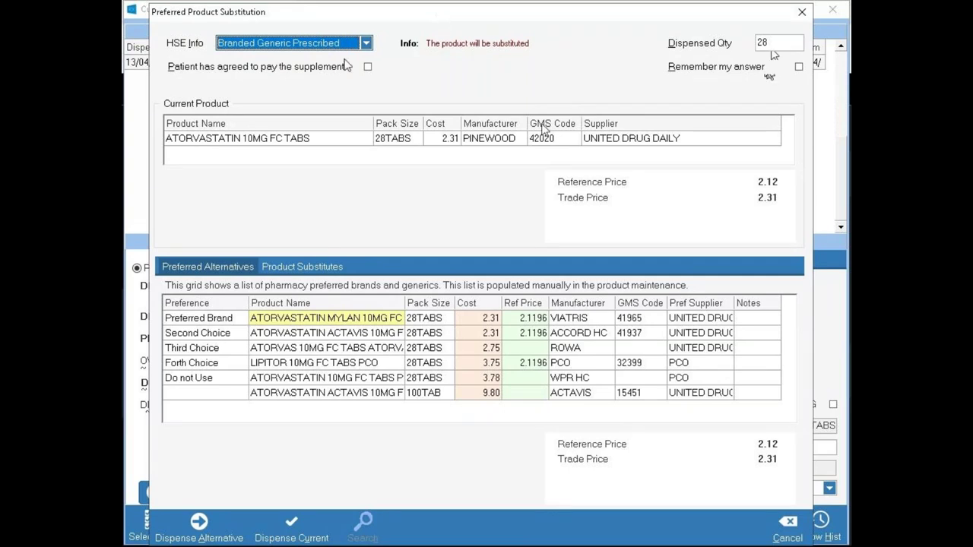
Compare the preferred atorvastatin alternatives through LIPITOR, then dispense the current product
click(260, 143)
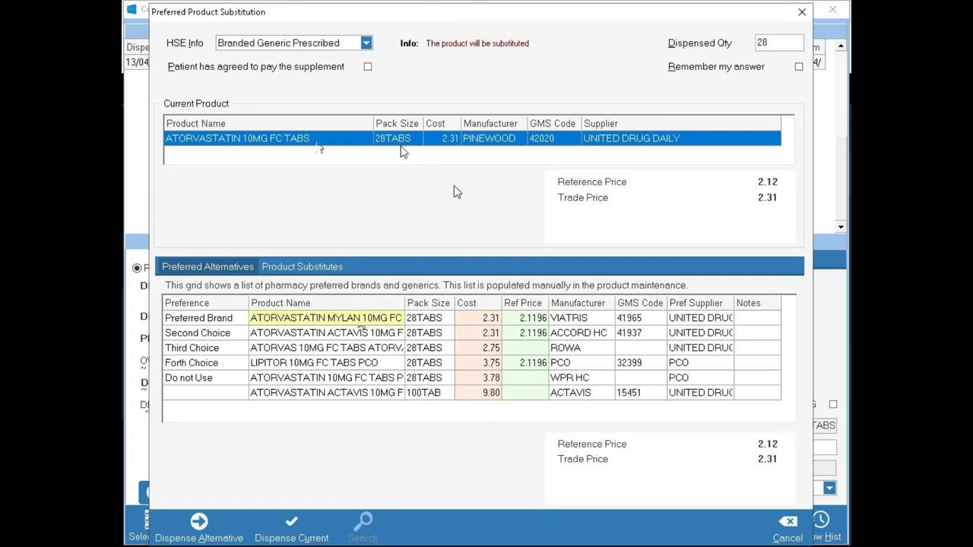
click(327, 377)
click(327, 393)
click(316, 350)
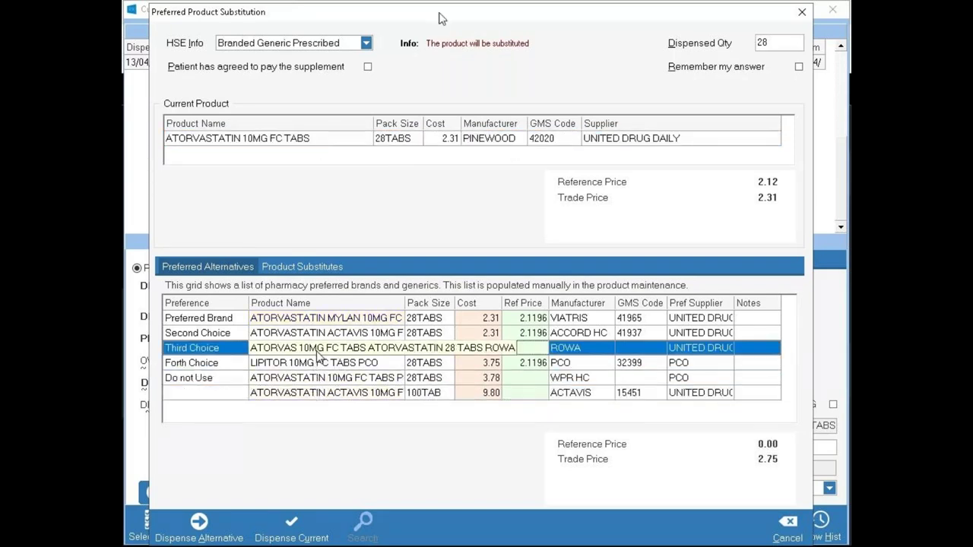
click(314, 335)
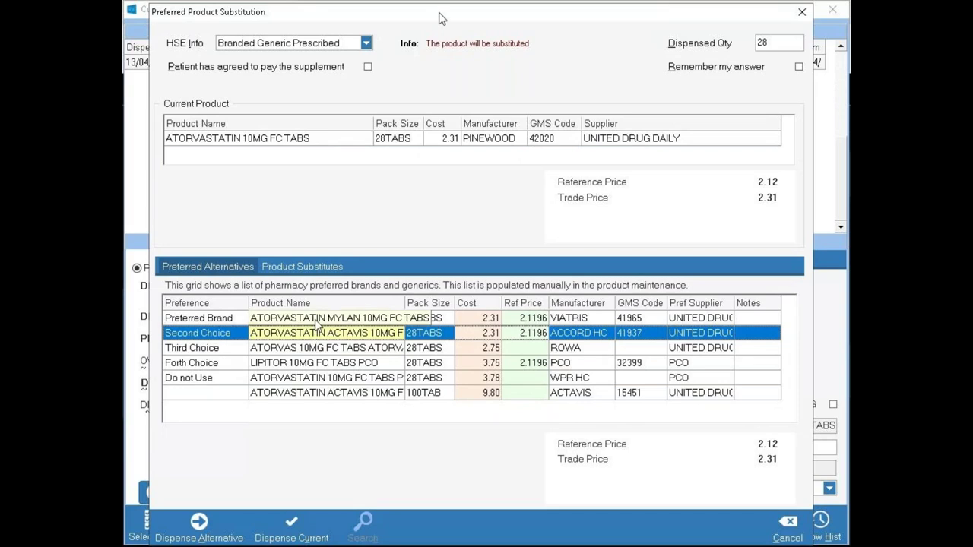
click(316, 319)
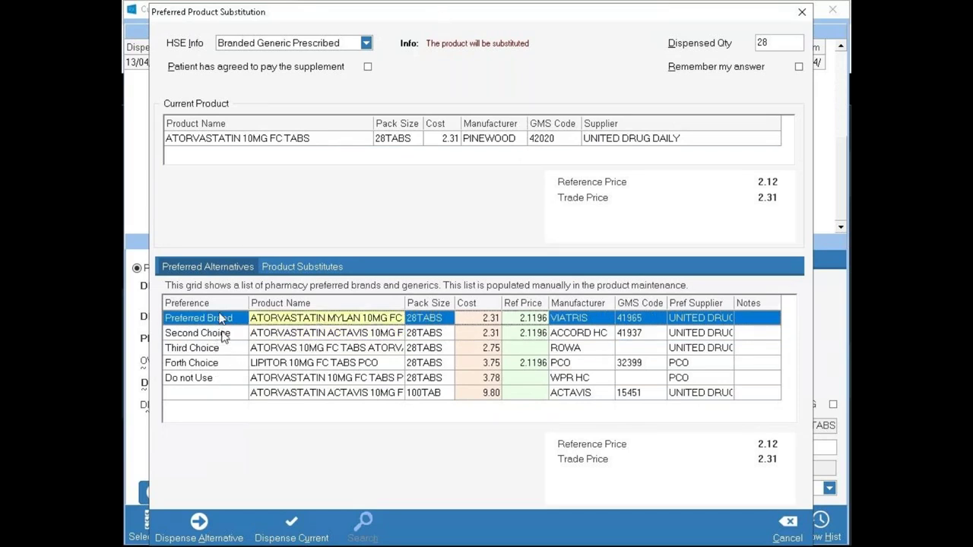
click(221, 335)
click(220, 349)
click(219, 363)
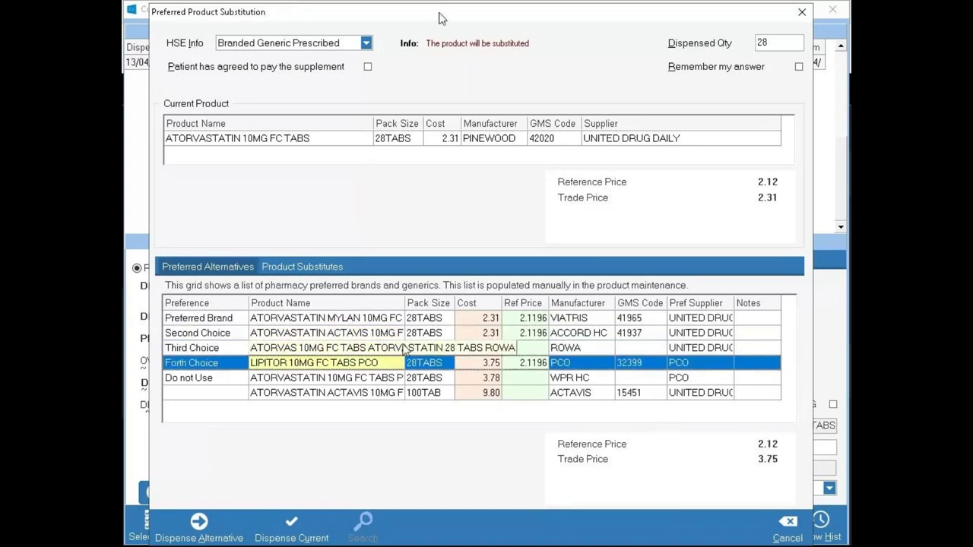
click(329, 319)
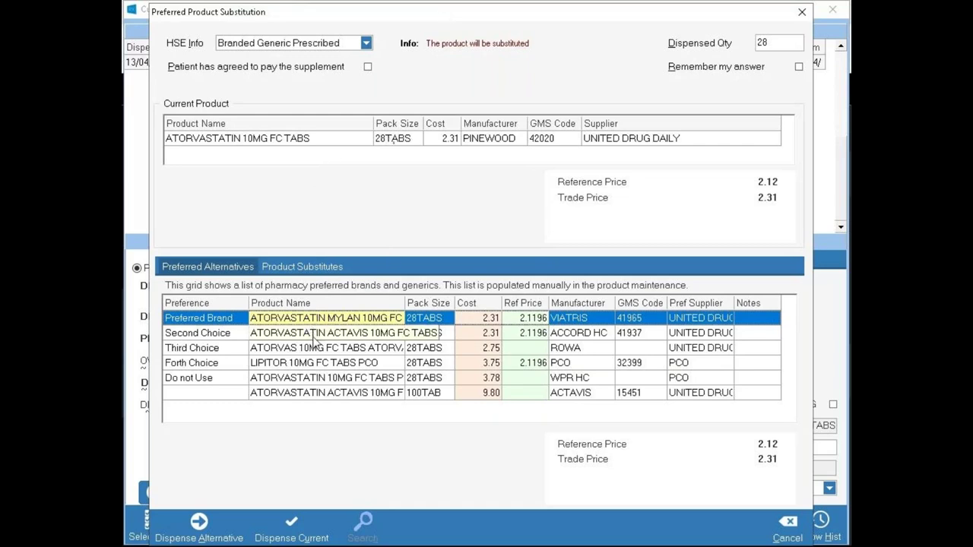
click(310, 364)
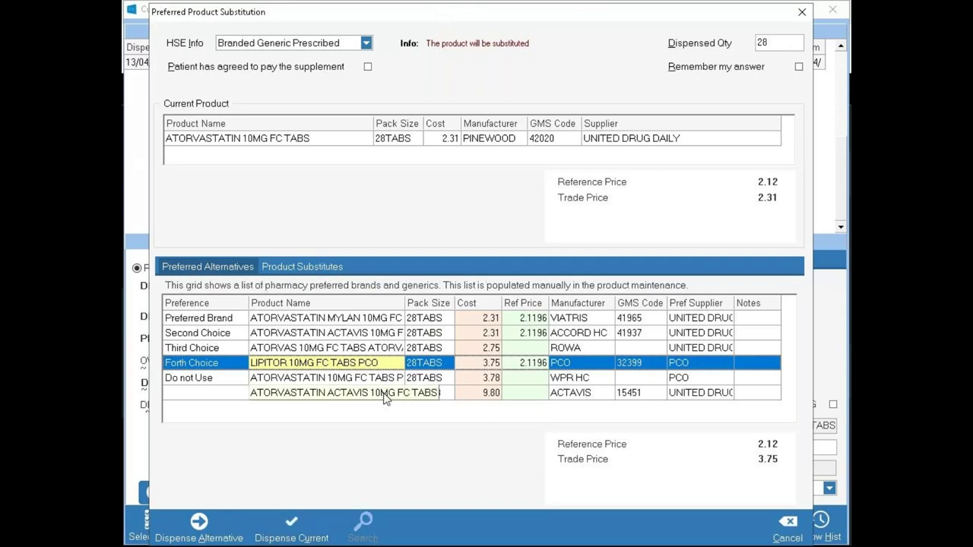
click(304, 535)
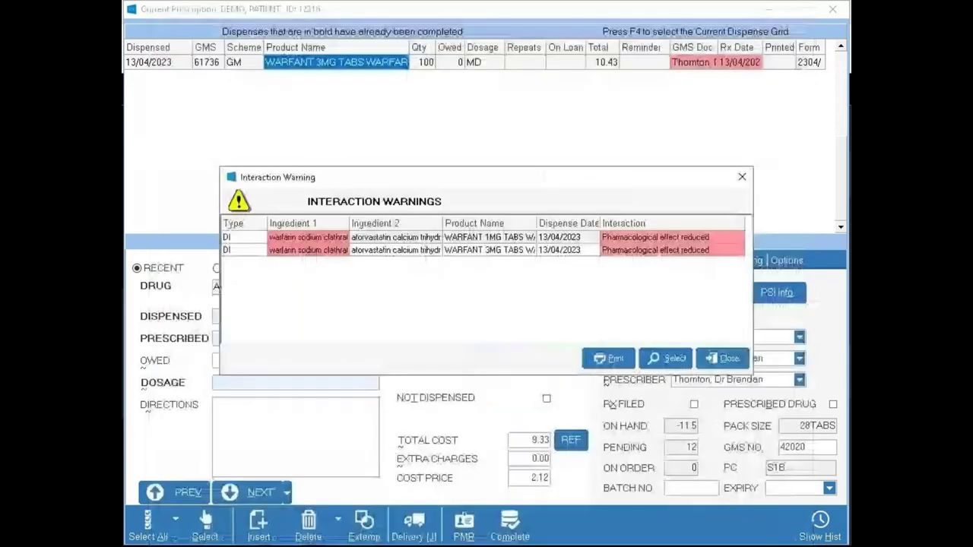
Close the warfarin interaction warnings to return to the atorvastatin dispense form
click(726, 360)
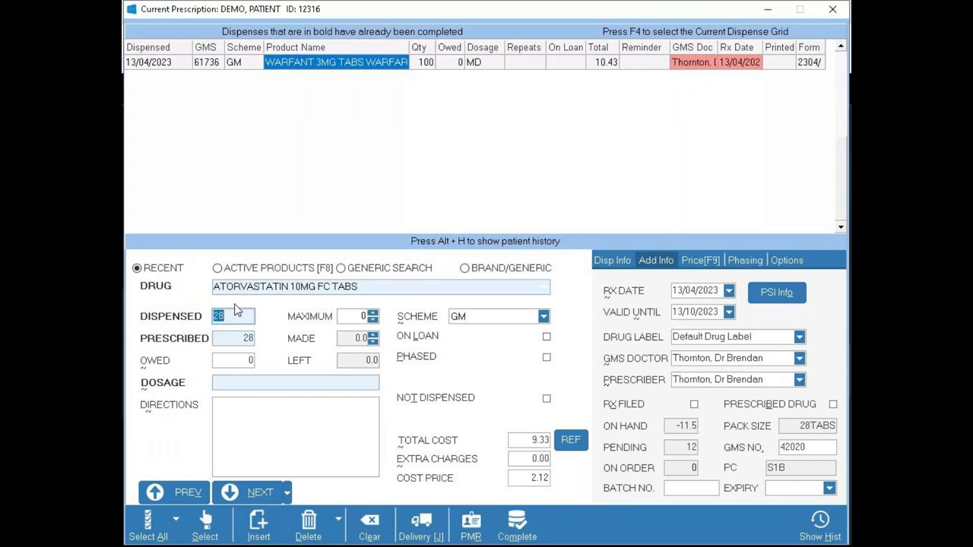
text(0)
key(Tab)
text(28)
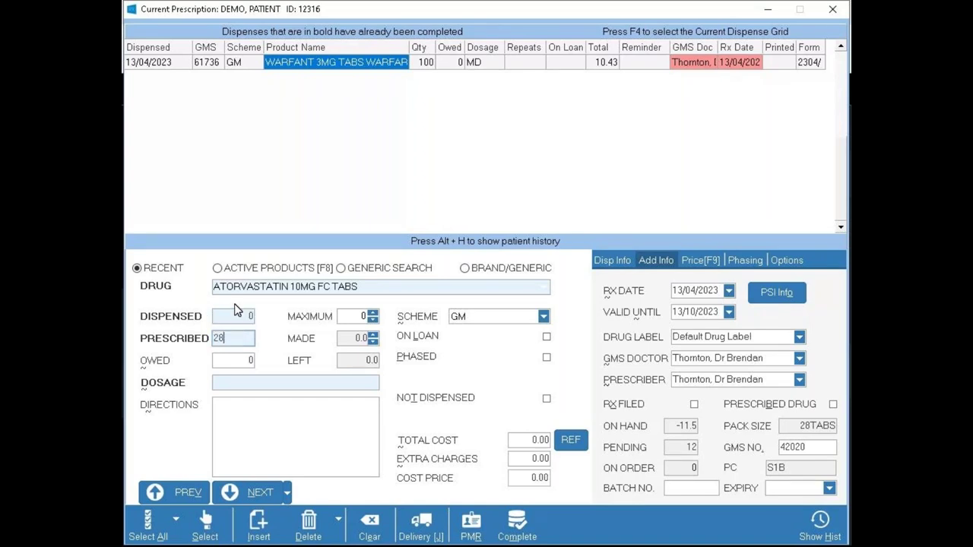
key(Tab)
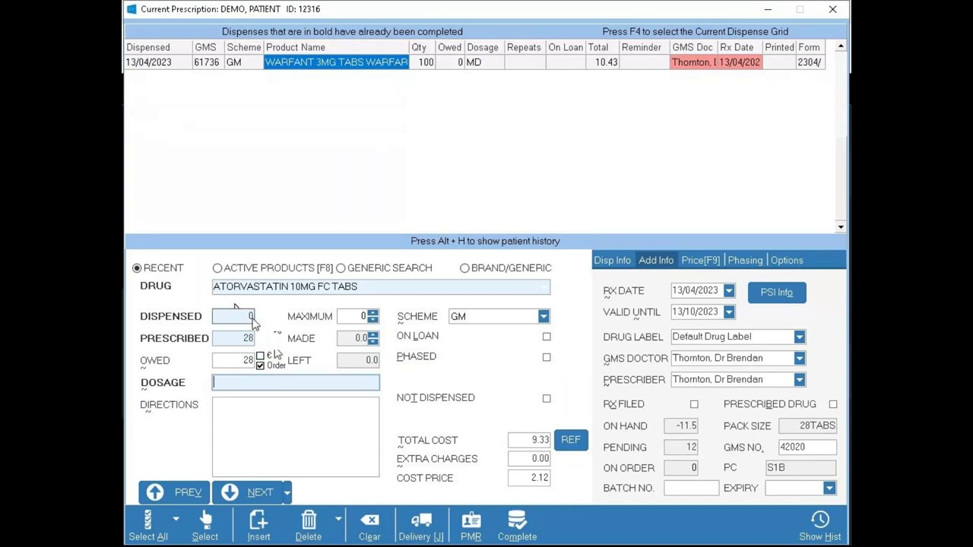
click(260, 356)
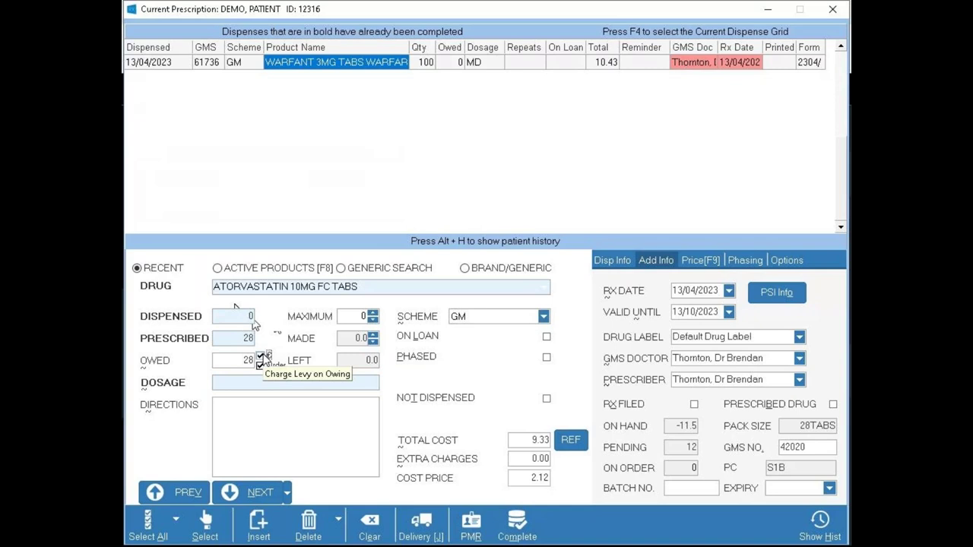
click(231, 318)
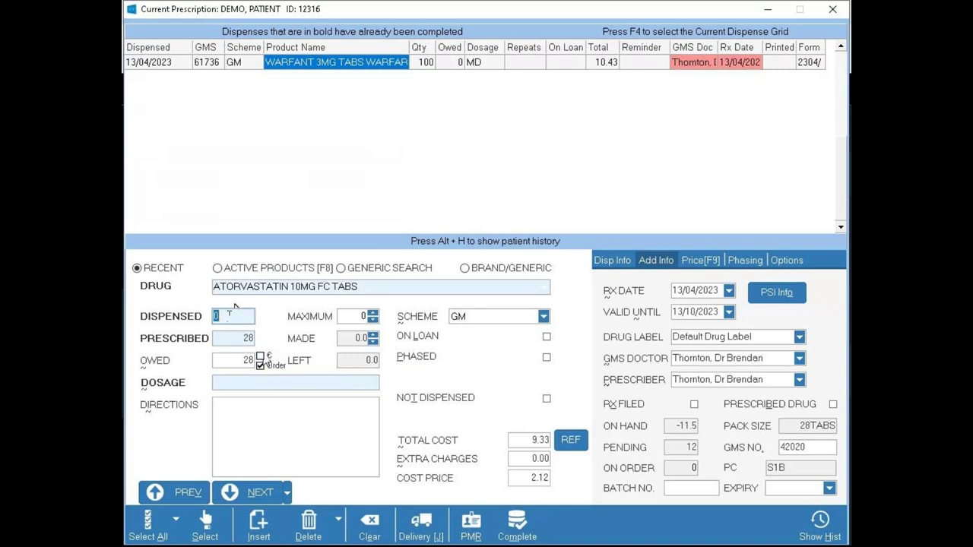
text(1)
key(Tab)
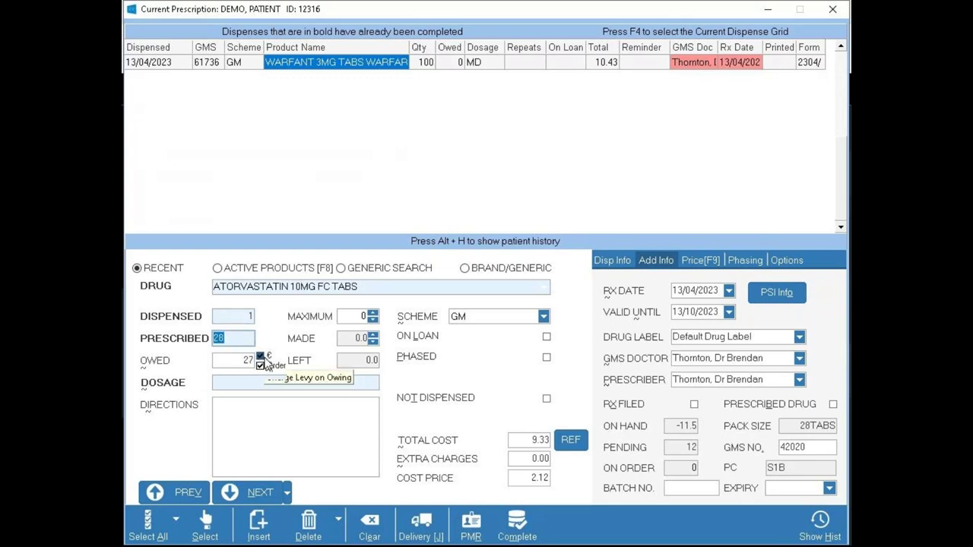
click(263, 356)
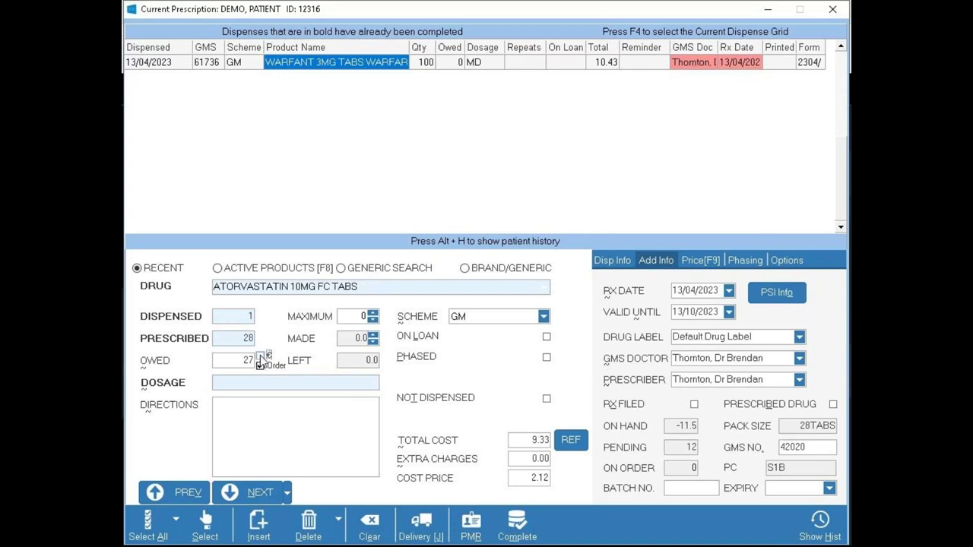
click(262, 355)
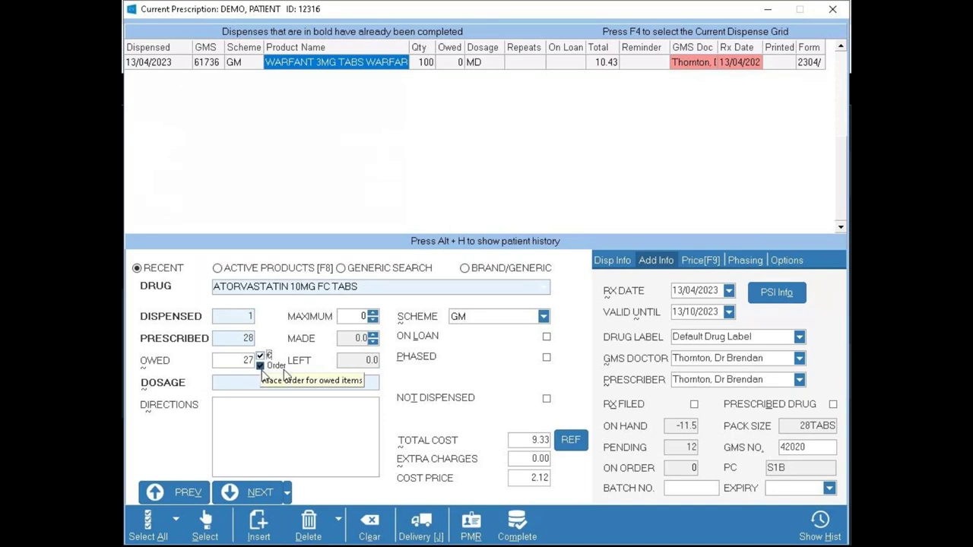
click(244, 319)
text(0)
key(Tab)
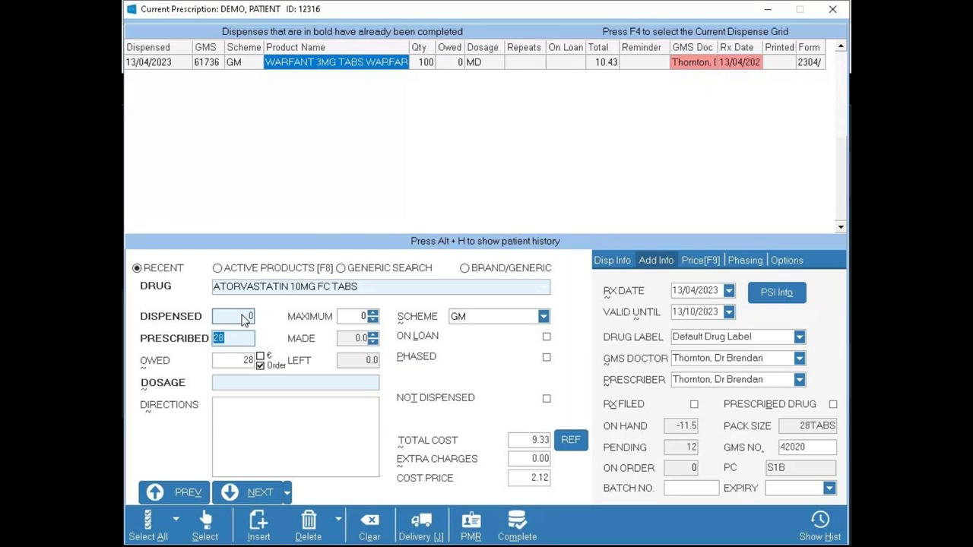
click(241, 383)
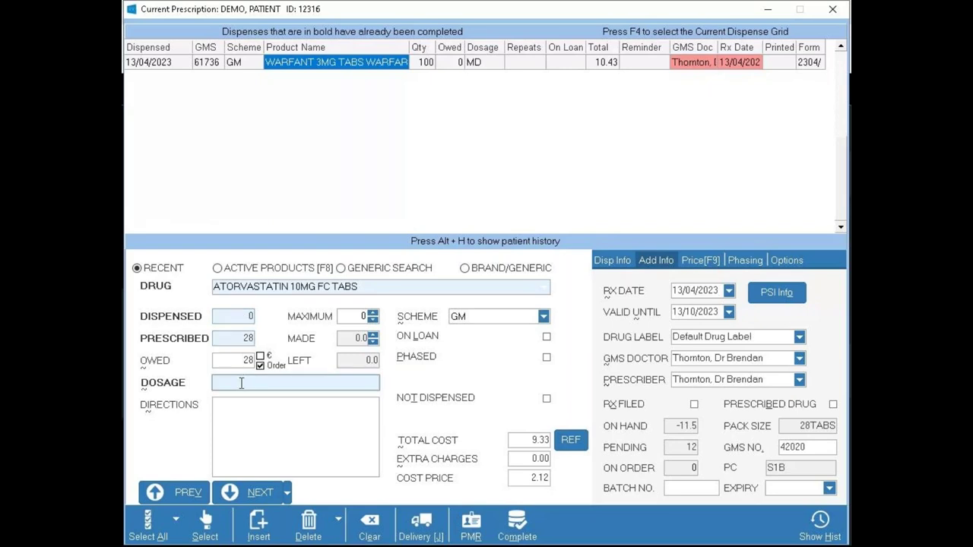
text(MD)
key(BackSpace)
key(BackSpace)
click(241, 318)
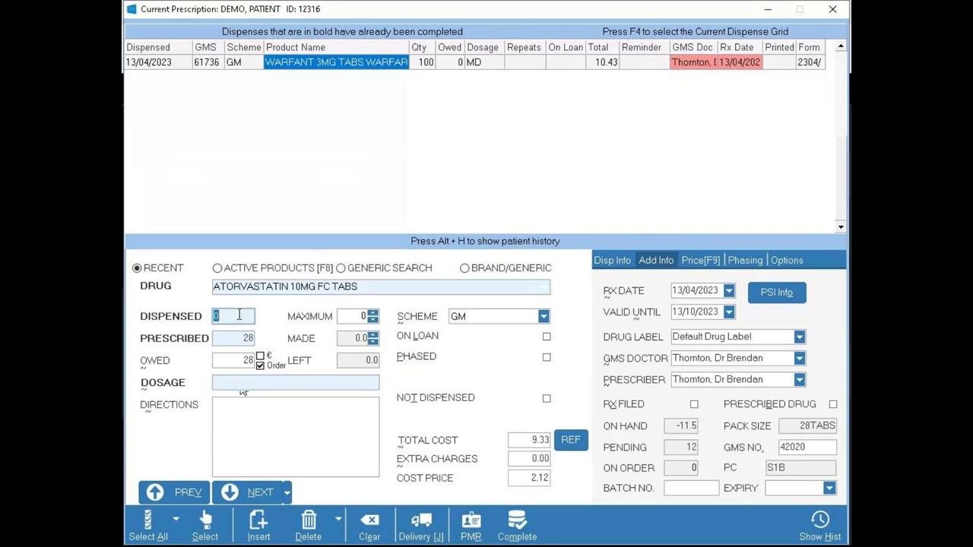
text(28)
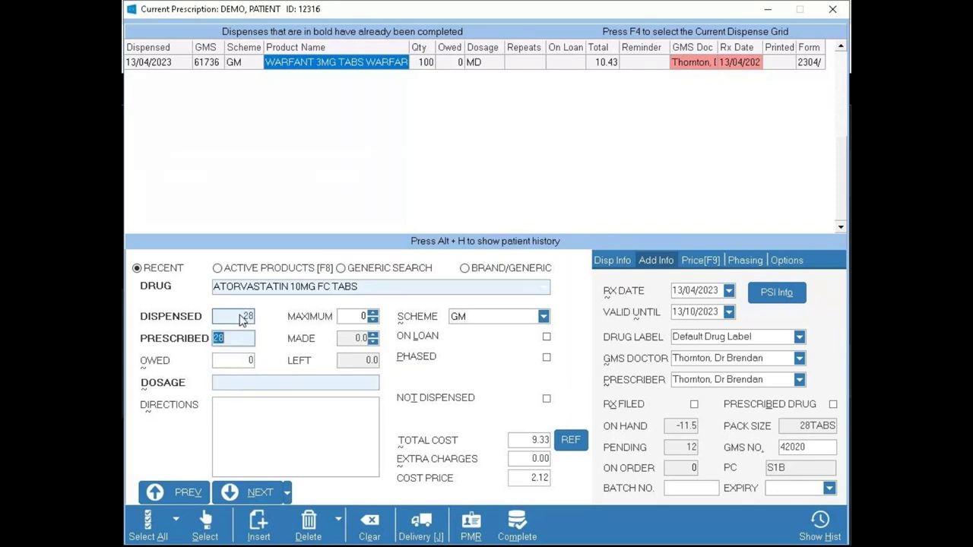
click(240, 380)
Give atorvastatin dosage MD (AS DIRECTED) and tick ON LOAN
text(MD)
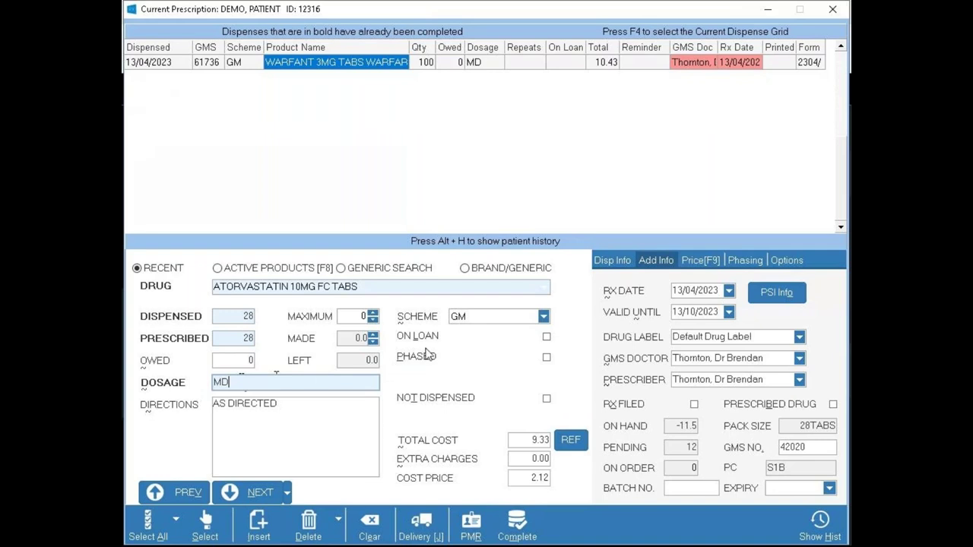
click(547, 336)
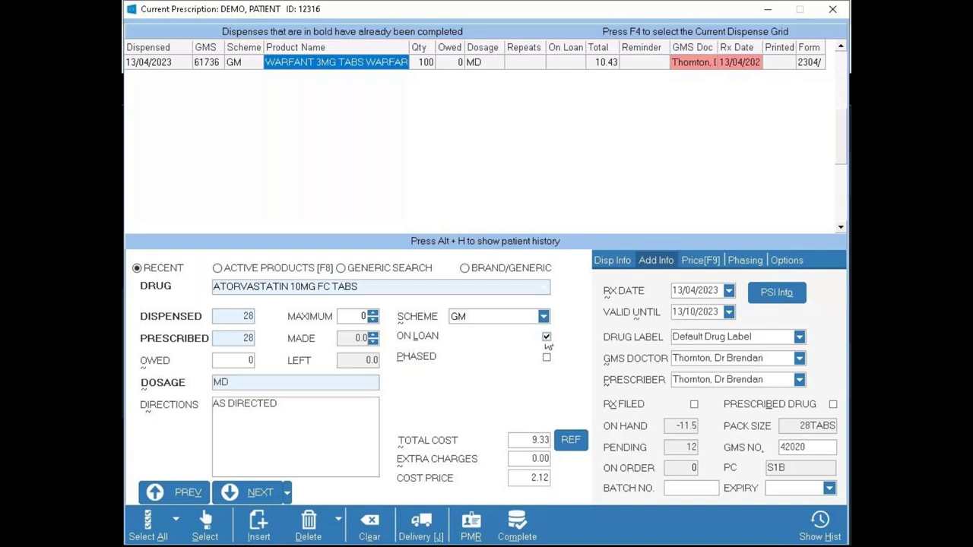
Untick ON LOAN, try the DR scheme and a cancelled emergency supply, then settle on GM
click(547, 337)
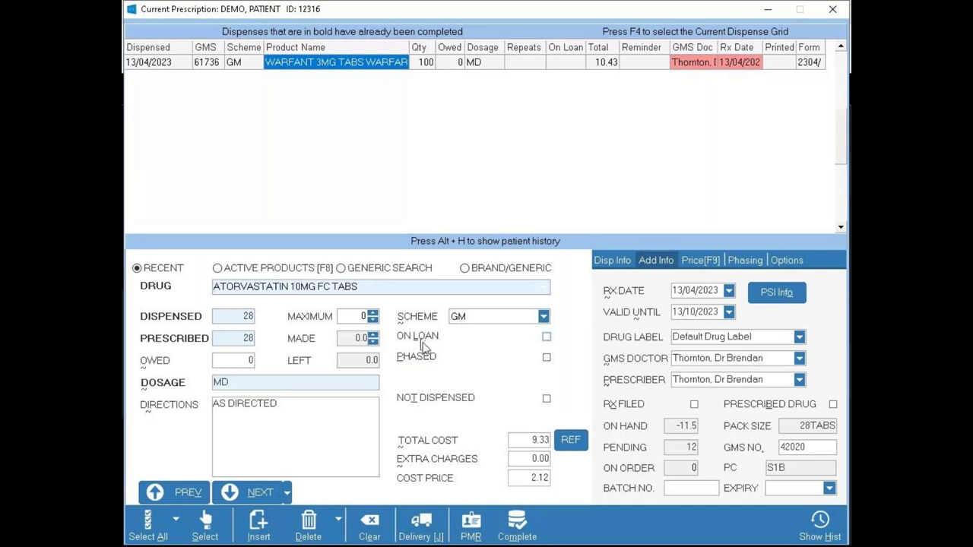
click(547, 338)
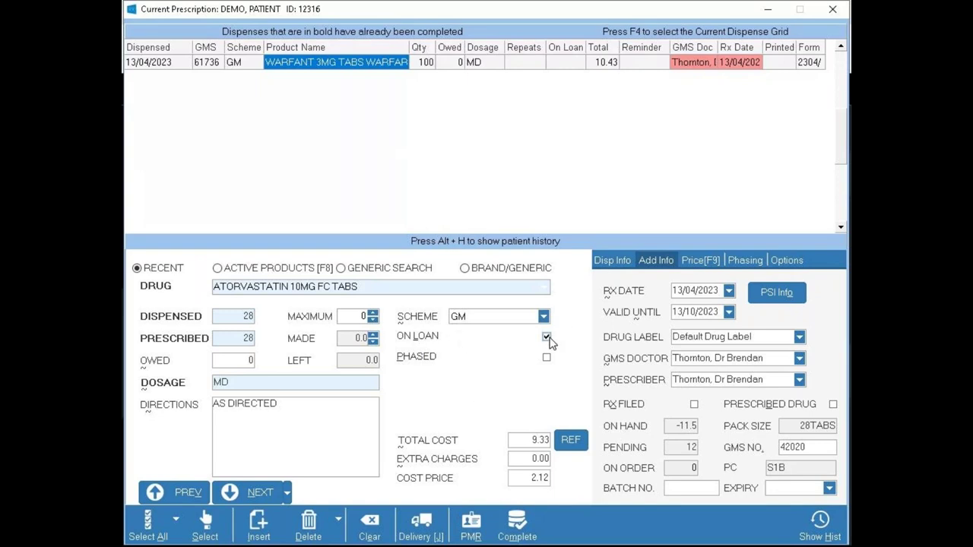
click(549, 339)
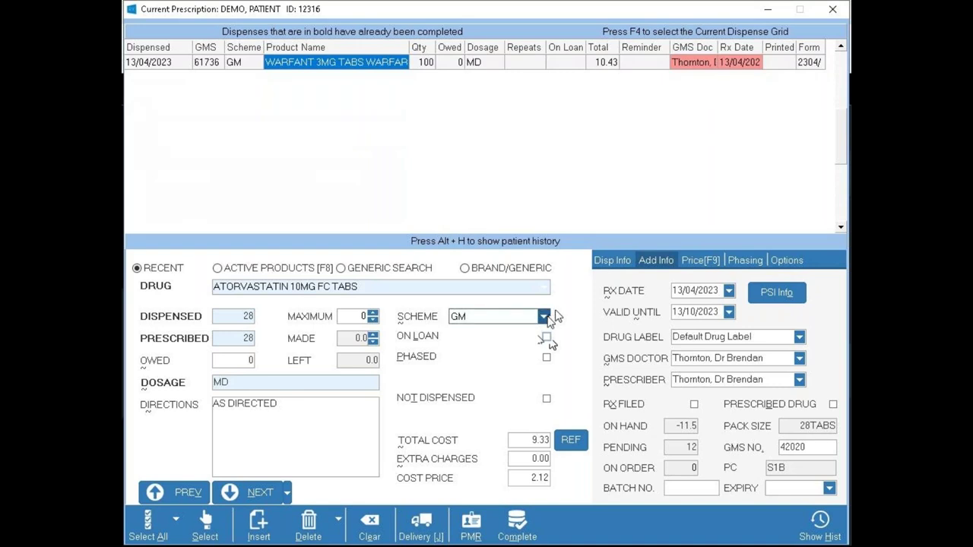
click(546, 317)
click(532, 349)
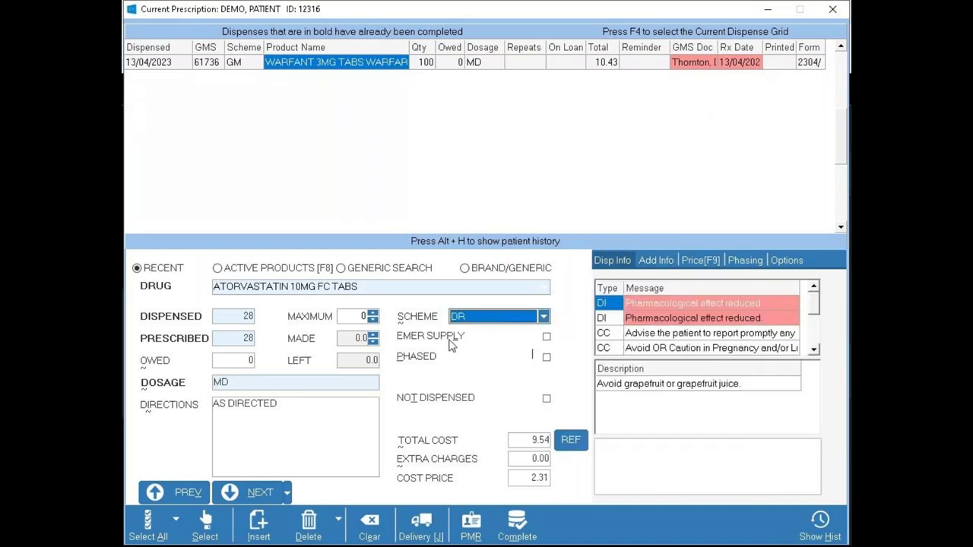
click(546, 337)
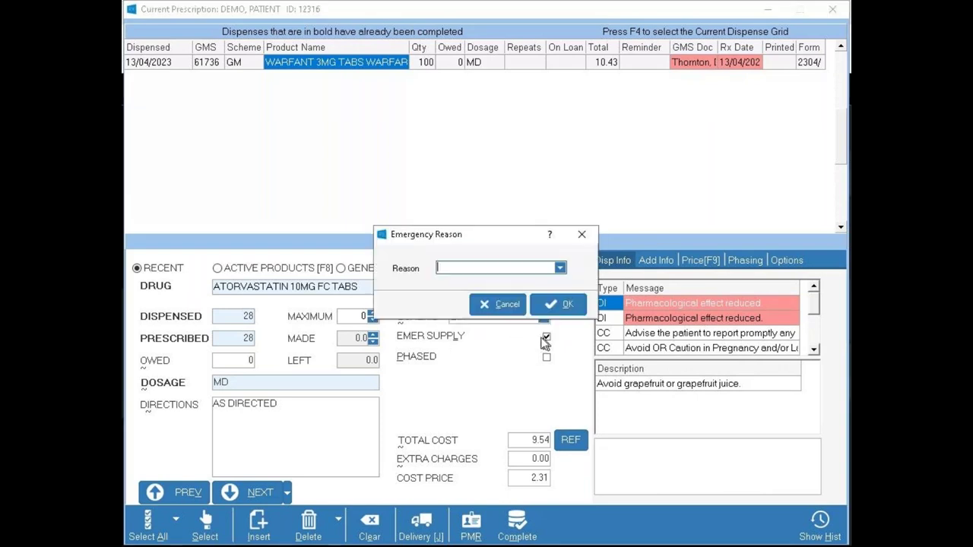
click(491, 303)
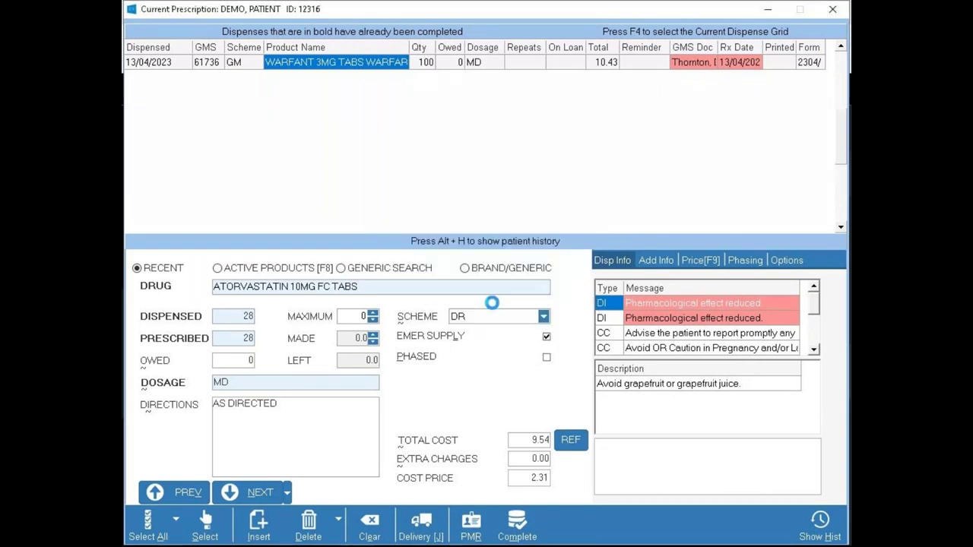
click(543, 317)
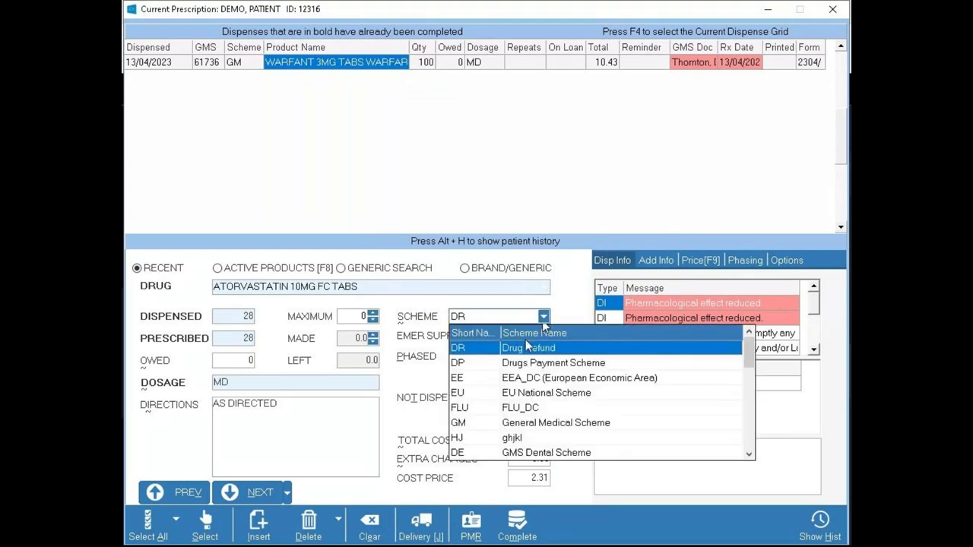
click(502, 423)
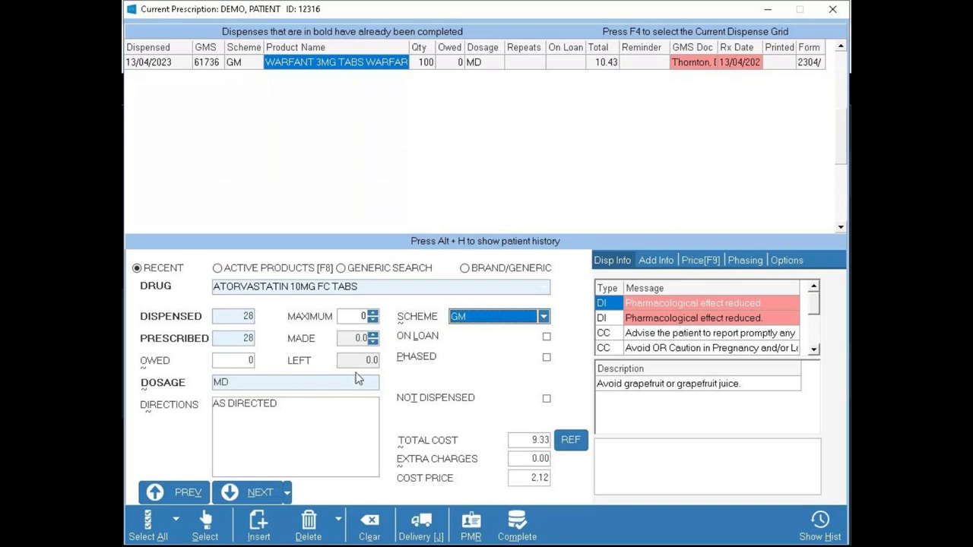
Clear the dispense form and complete the Warfant 3mg prescription
click(384, 528)
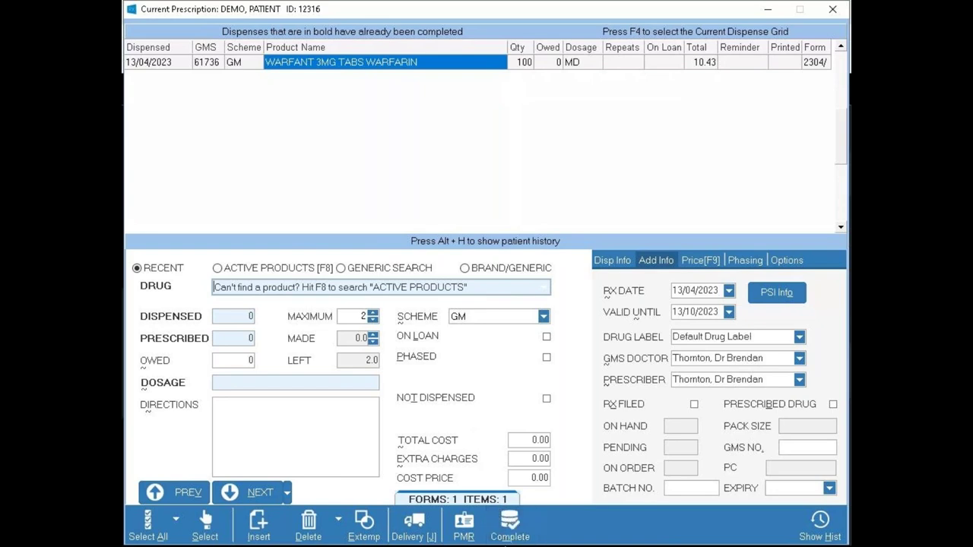
click(509, 538)
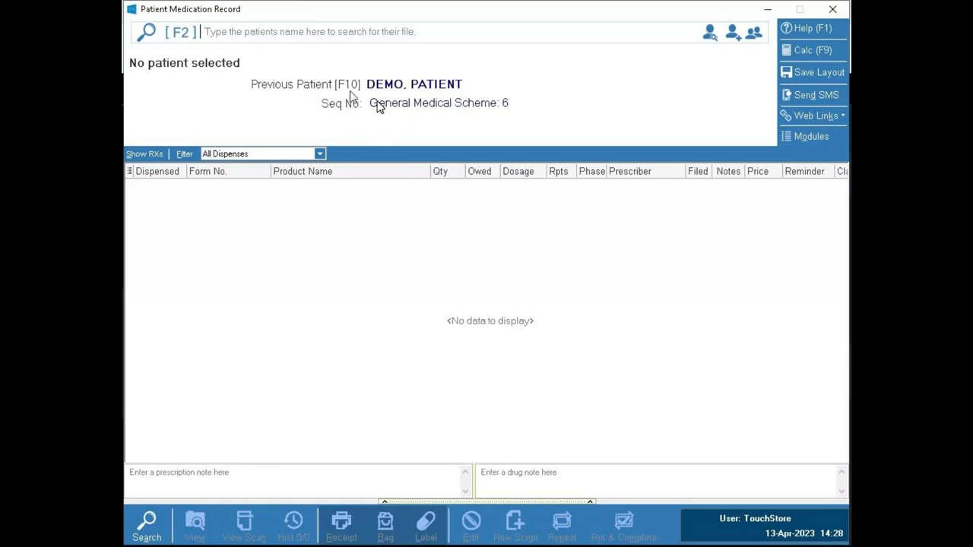
Reload the previous patient with F10 and move back to the first WARFANT 1MG dispense
key(F10)
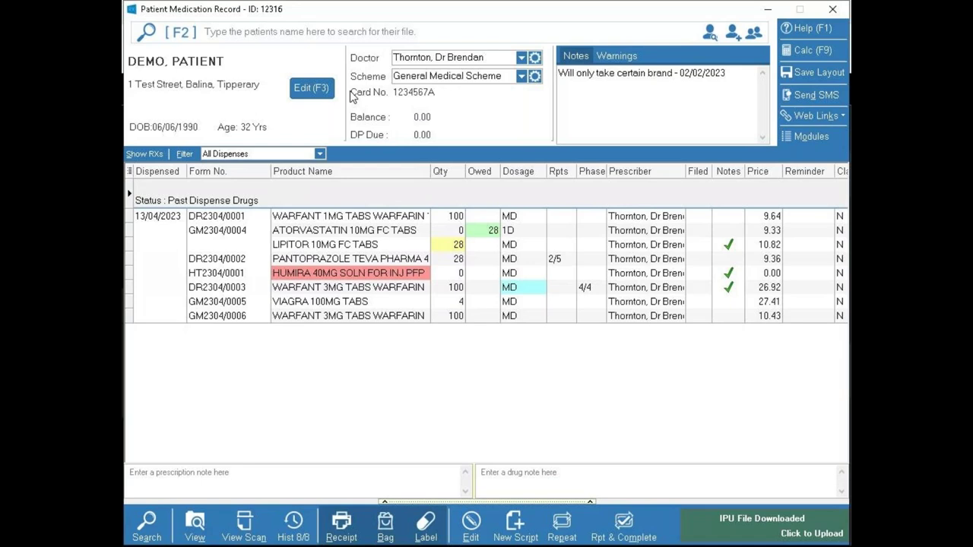
click(325, 218)
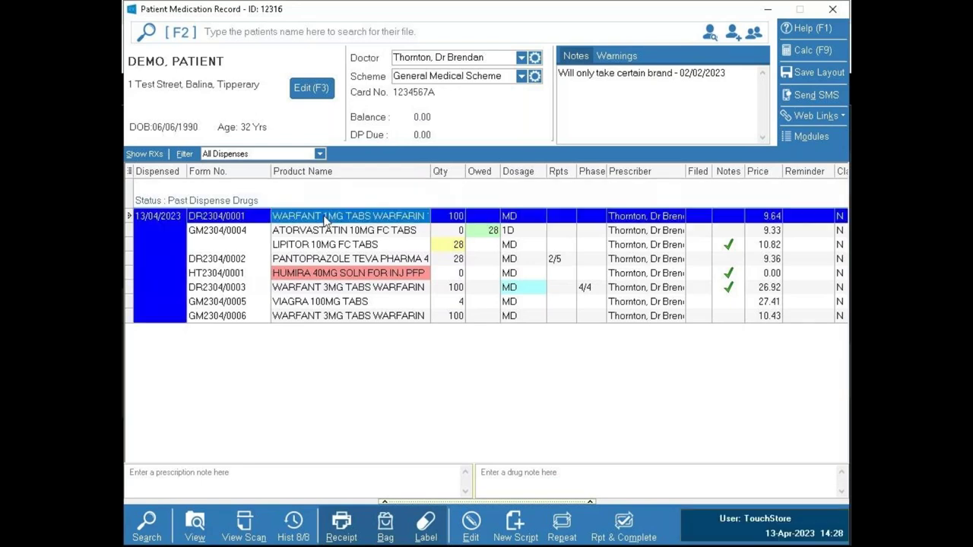
click(335, 317)
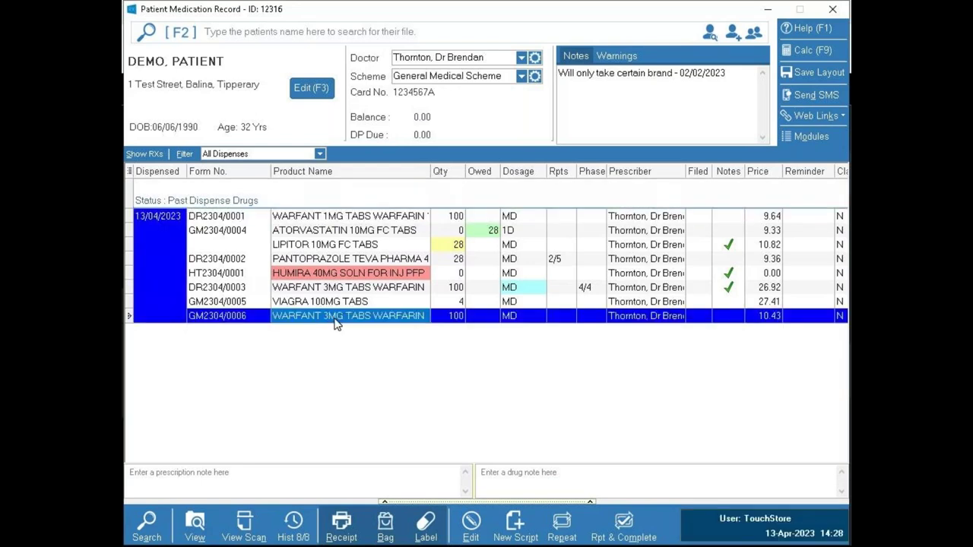
click(359, 198)
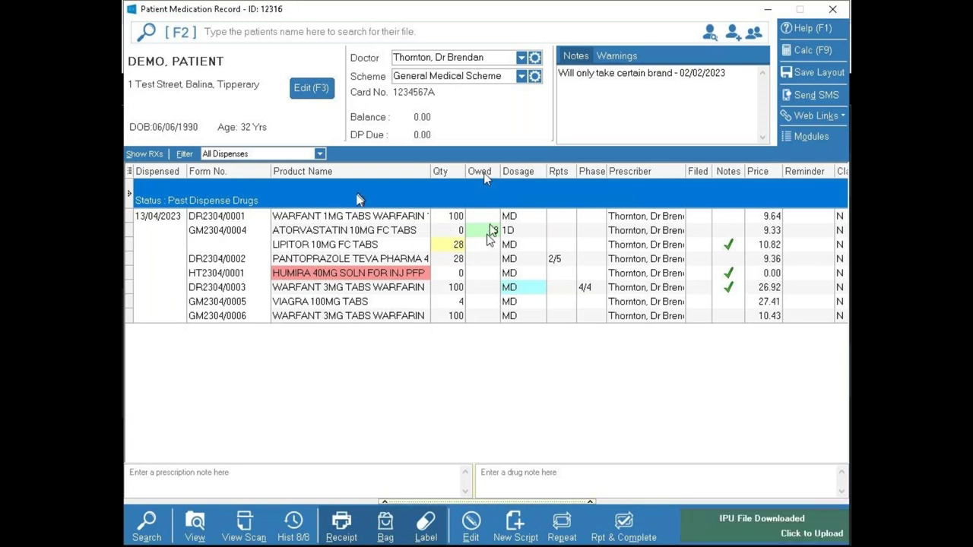
key(Down)
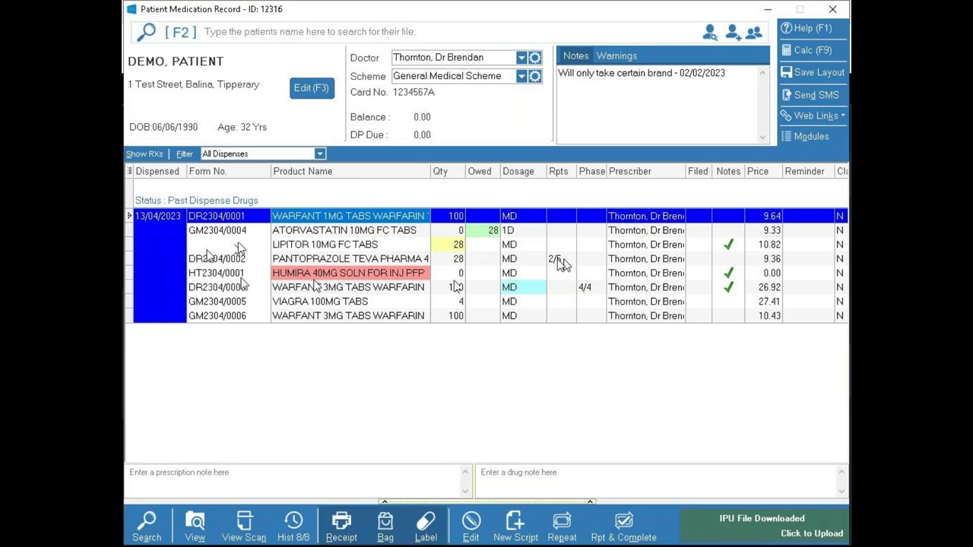
Read the Humira 'Not Dispensed : not needed' note, then show WARFANT 3MG DR2304/0003's phasing note
click(226, 273)
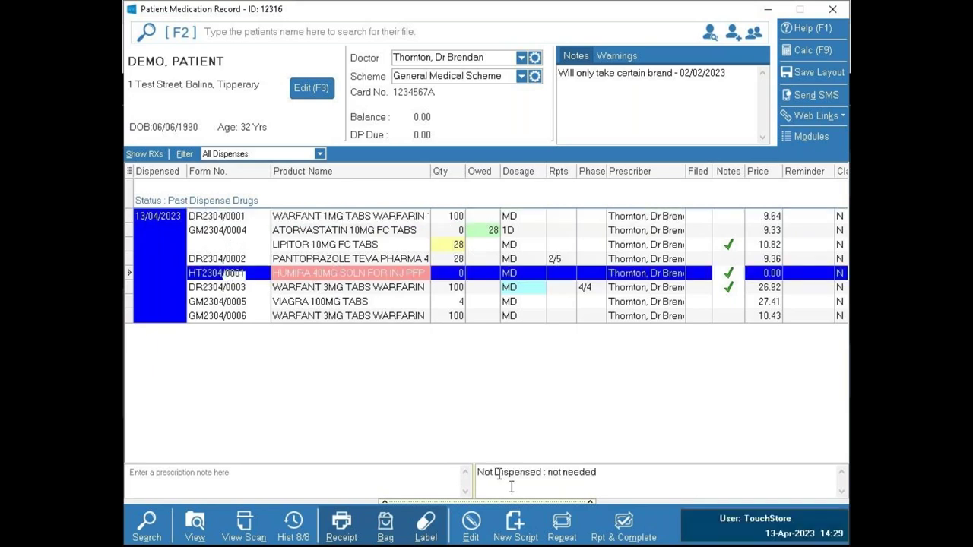
drag(619, 473, 493, 472)
click(637, 479)
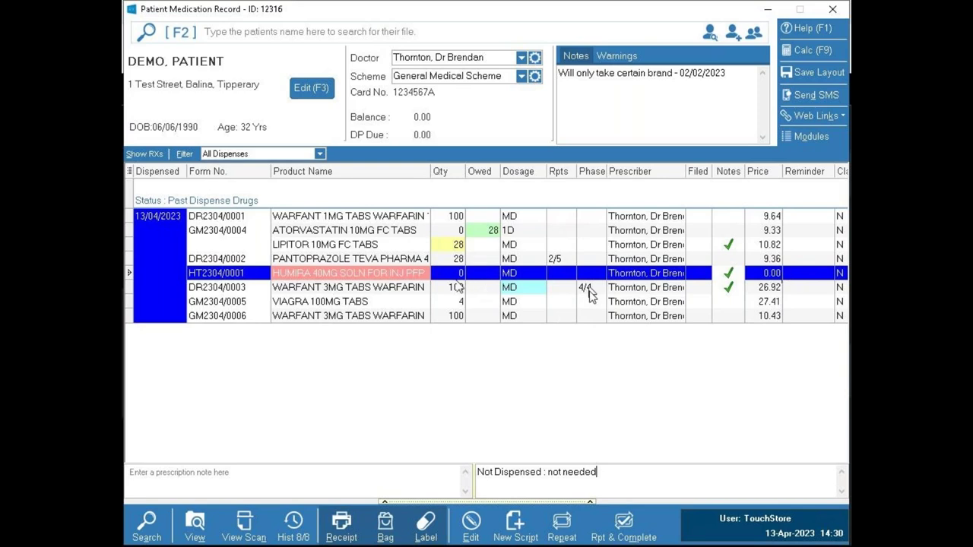
click(589, 293)
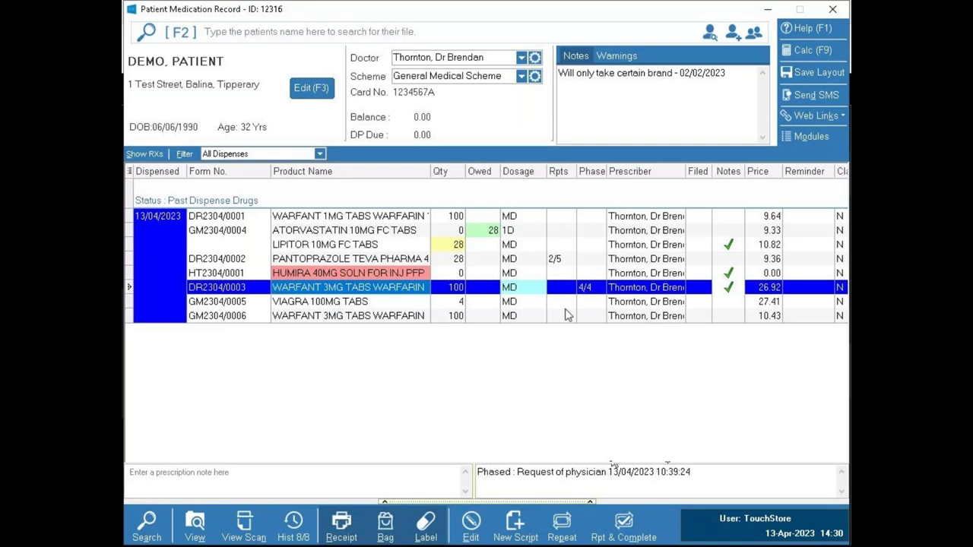
Check the Lipitor on-loan note, then select WARFANT 1MG and repeat it
click(668, 249)
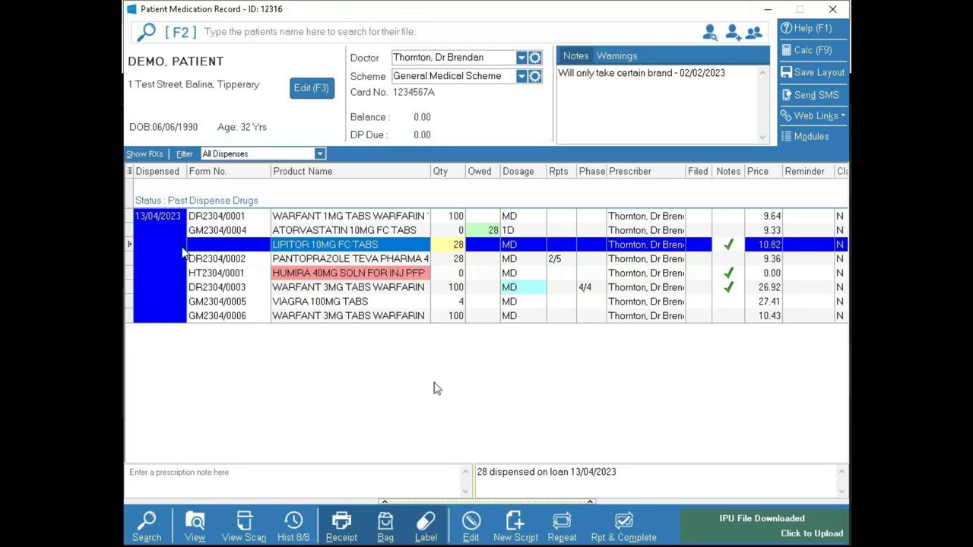
click(152, 218)
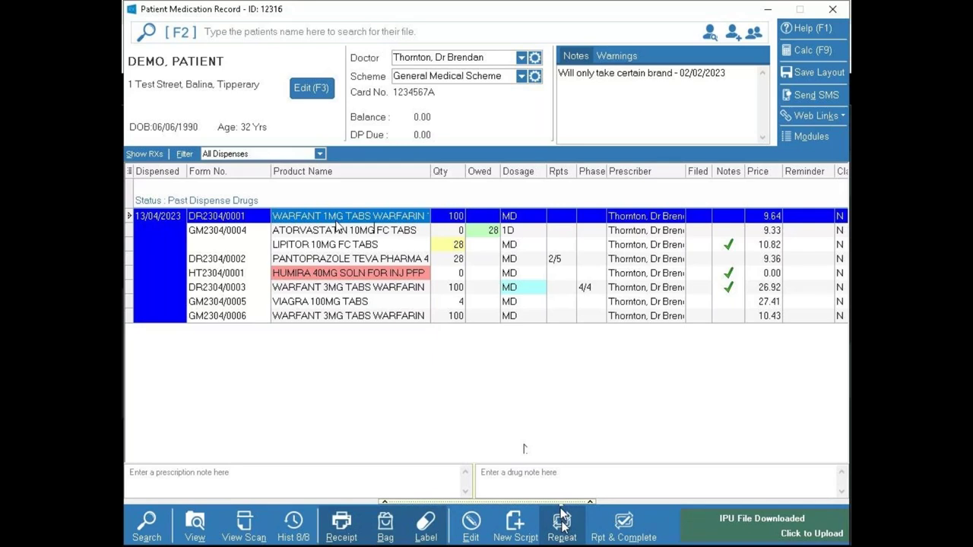
click(563, 520)
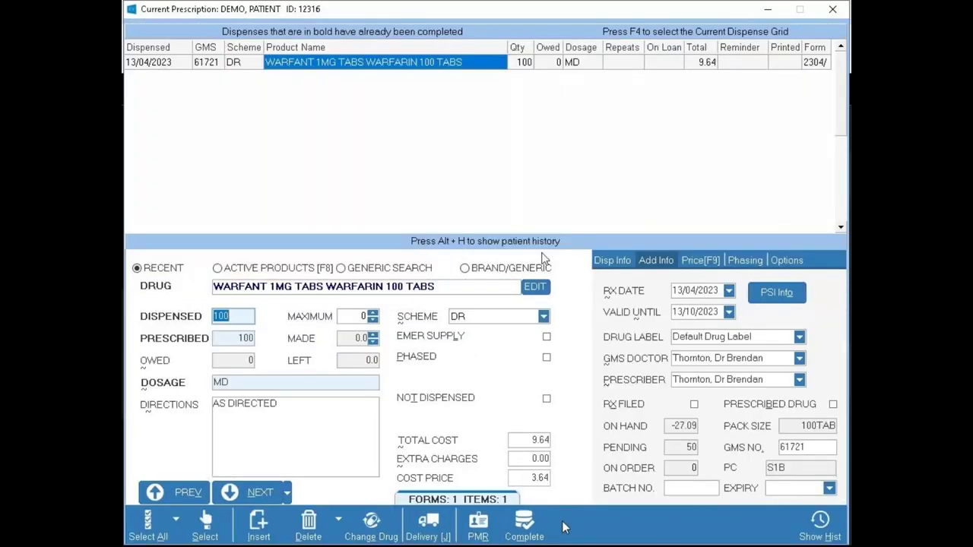
Complete the repeated Warfarin 1mg prescription, then Rpt & Complete the first WARFANT 1MG dispense
click(523, 526)
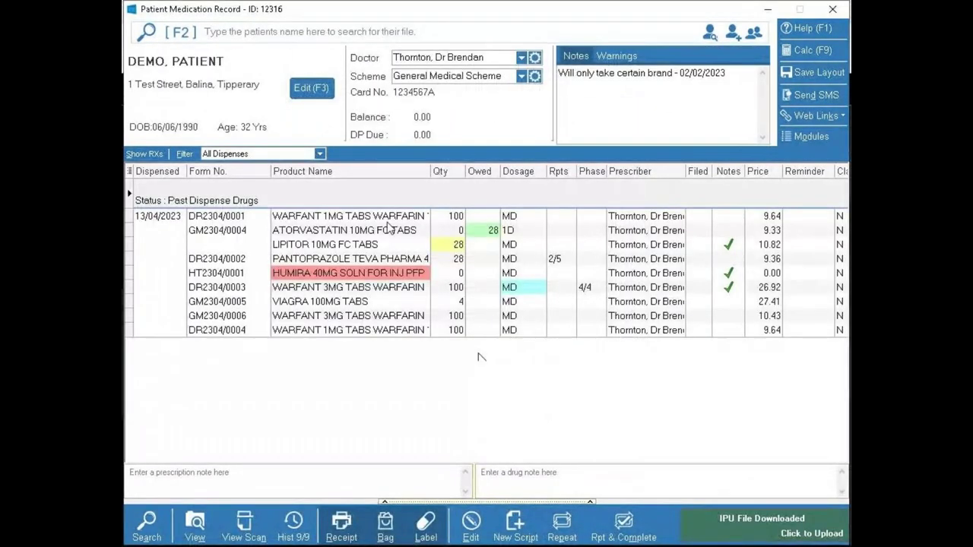
click(372, 217)
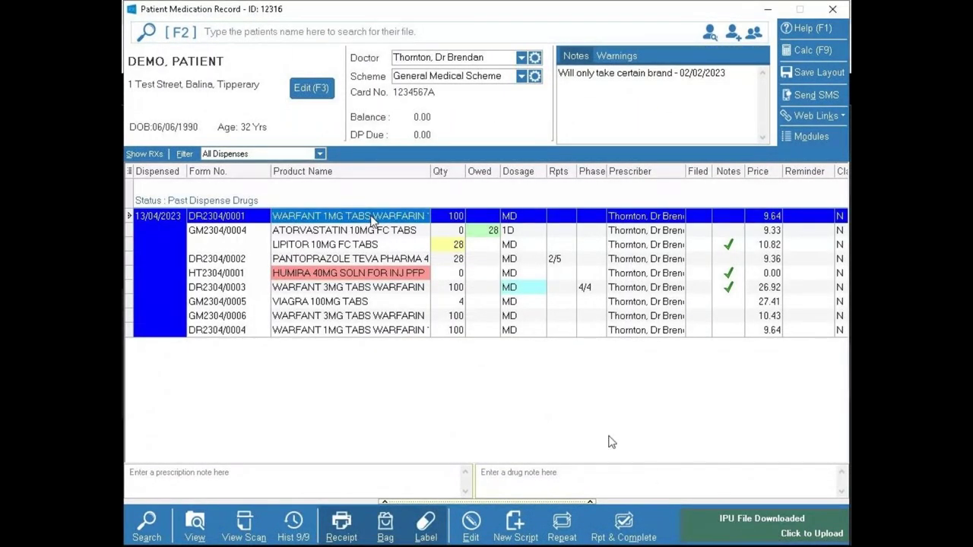
click(624, 521)
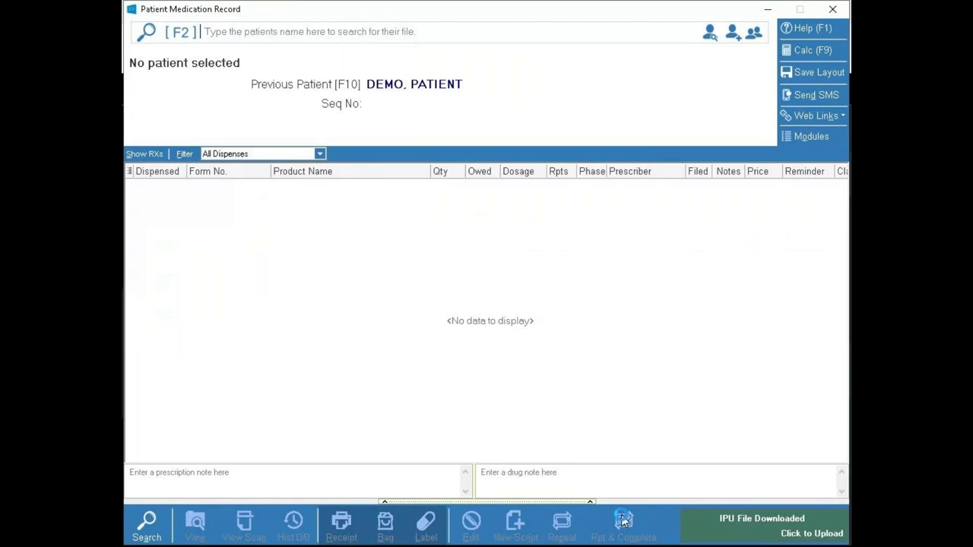
Reload the demo patient, toggle Show RXs and Show Items, then select the first WARFANT 1MG row
key(F10)
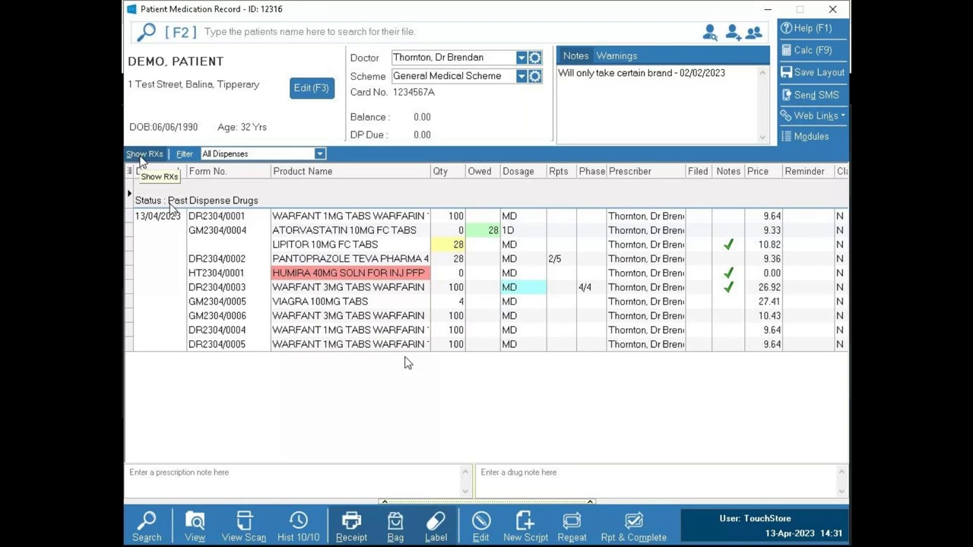
click(145, 154)
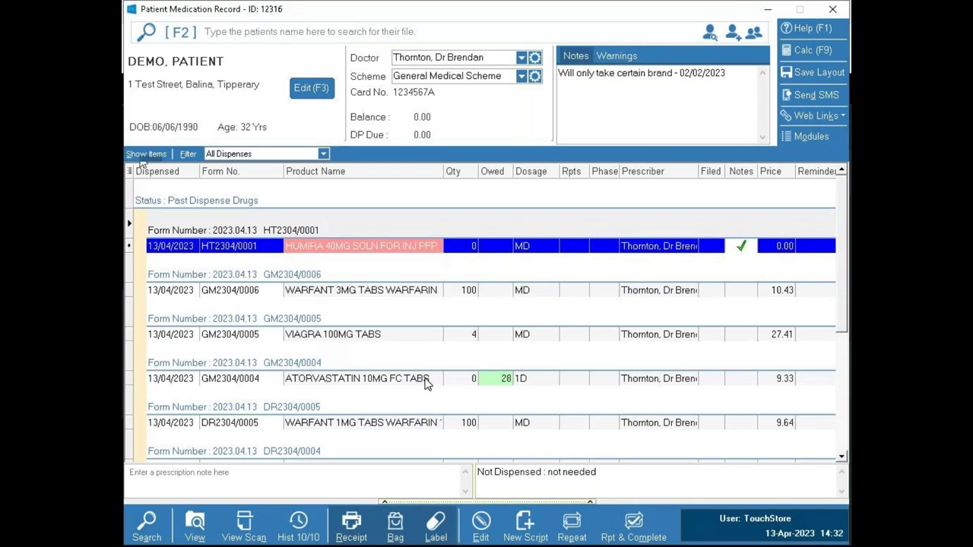
click(139, 156)
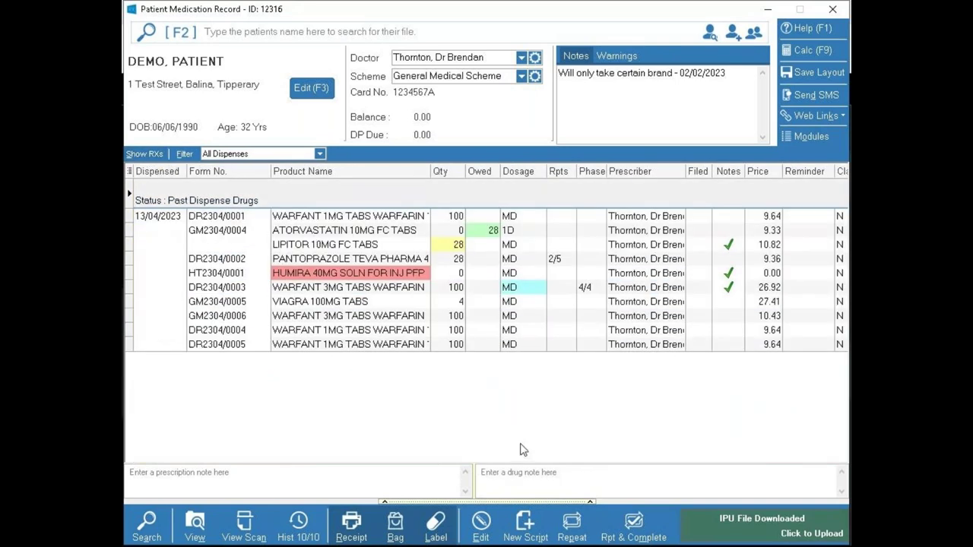
click(324, 220)
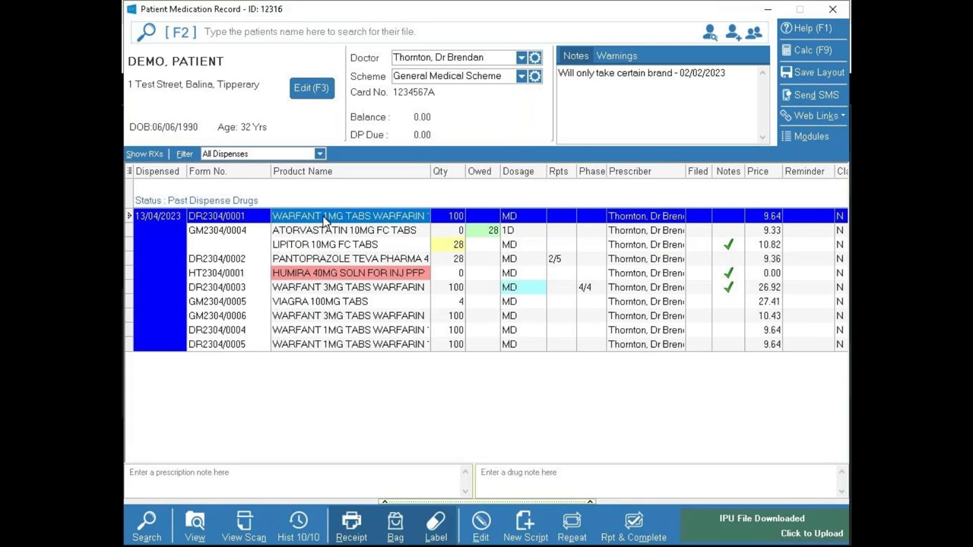
Edit the Warfarin 1mg prescription, entering Maximum 5 and raising repeats made to 3
click(495, 520)
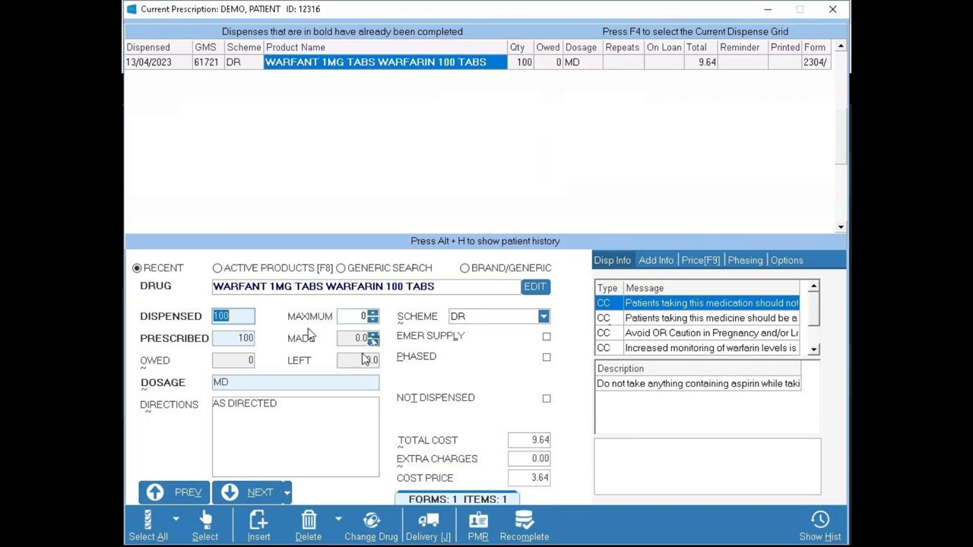
click(353, 316)
text(5)
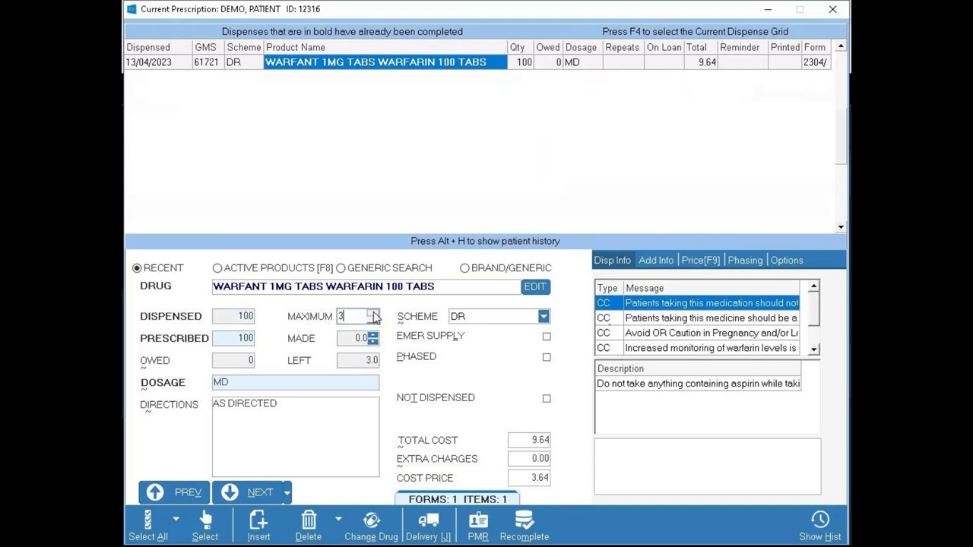
click(374, 335)
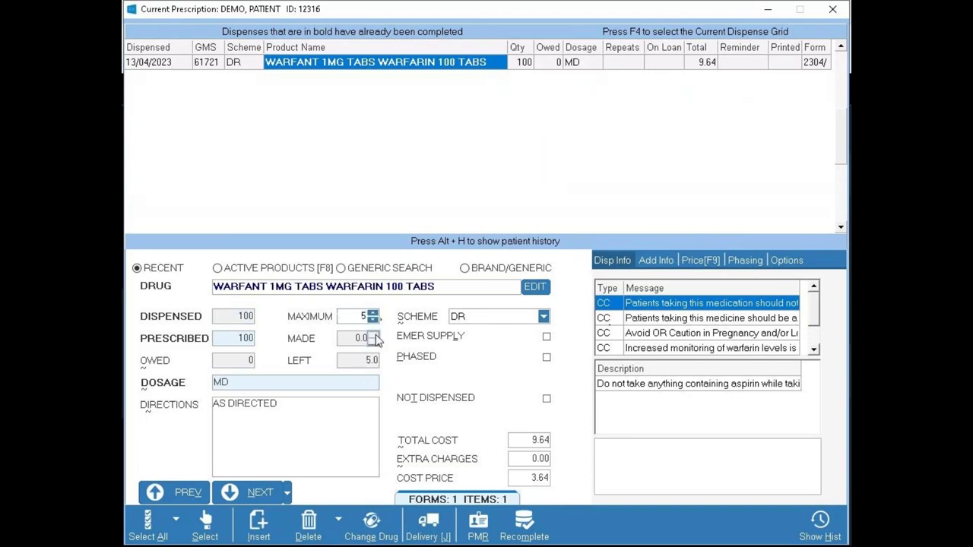
click(374, 336)
click(374, 336)
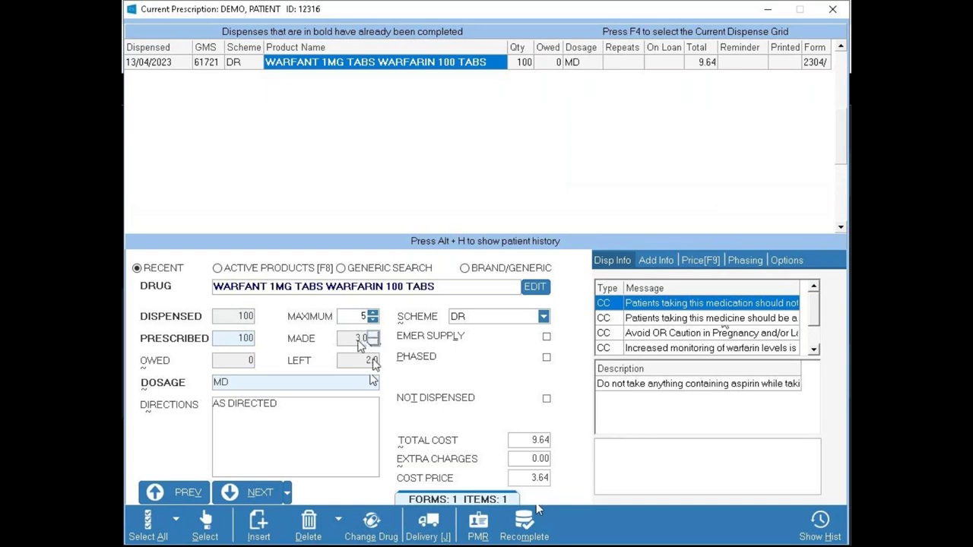
Reset both repeats made and maximum repeats back to 0
click(374, 342)
click(374, 342)
click(374, 342)
click(374, 321)
click(374, 321)
click(374, 321)
click(374, 321)
click(374, 321)
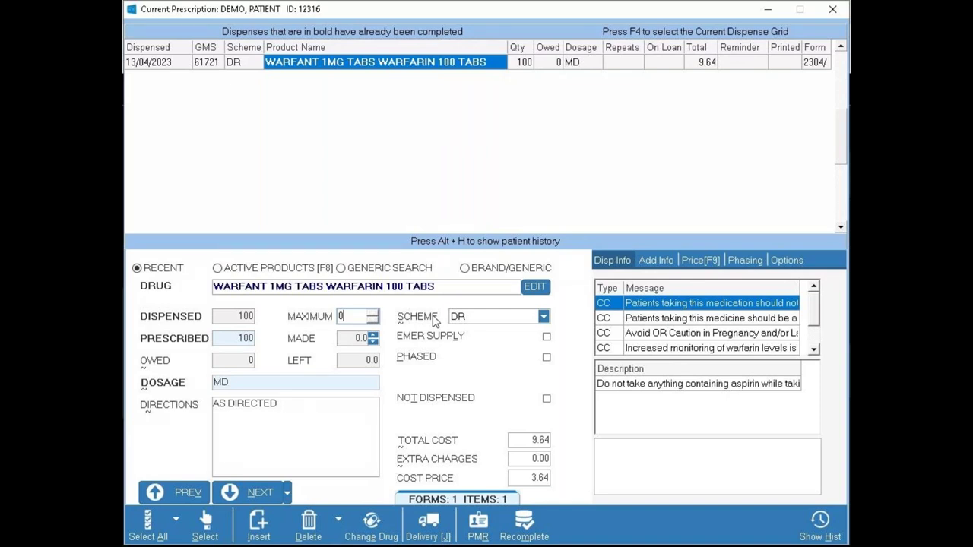
click(455, 316)
Mark the dispense as phased with 3 additional phases, 4 in total
click(548, 358)
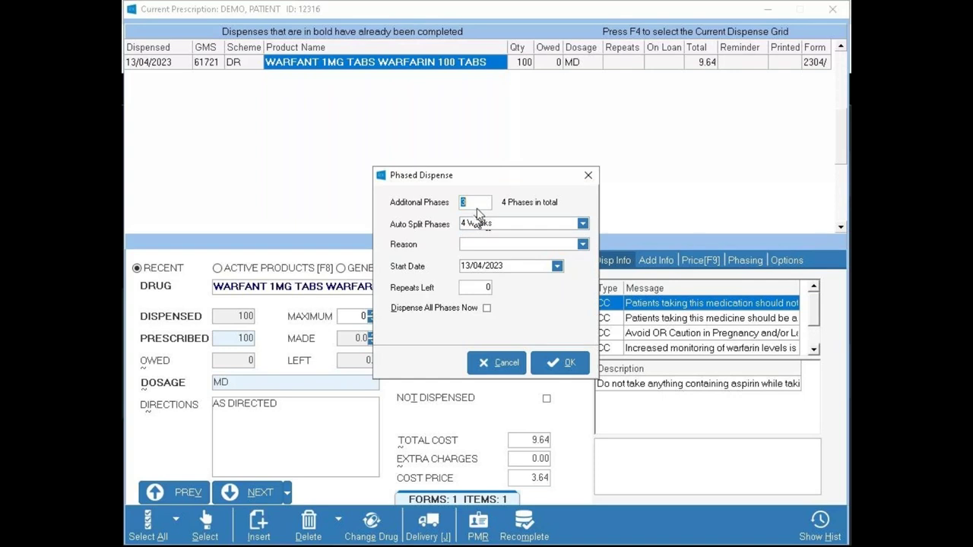
click(476, 205)
key(BackSpace)
key(Tab)
click(476, 207)
text(3)
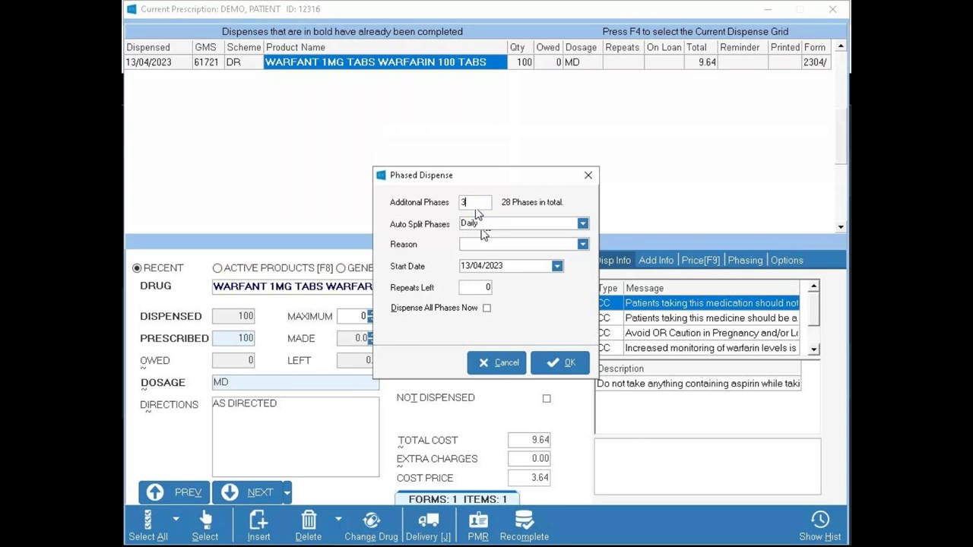
key(Tab)
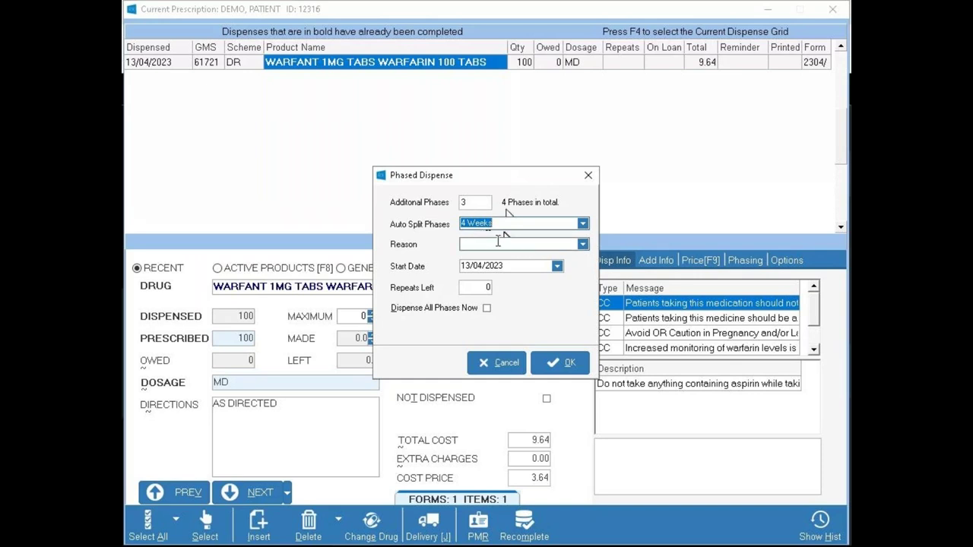
Set the phasing reason to Request of physician, leaving Dispense All Phases Now unticked
click(547, 244)
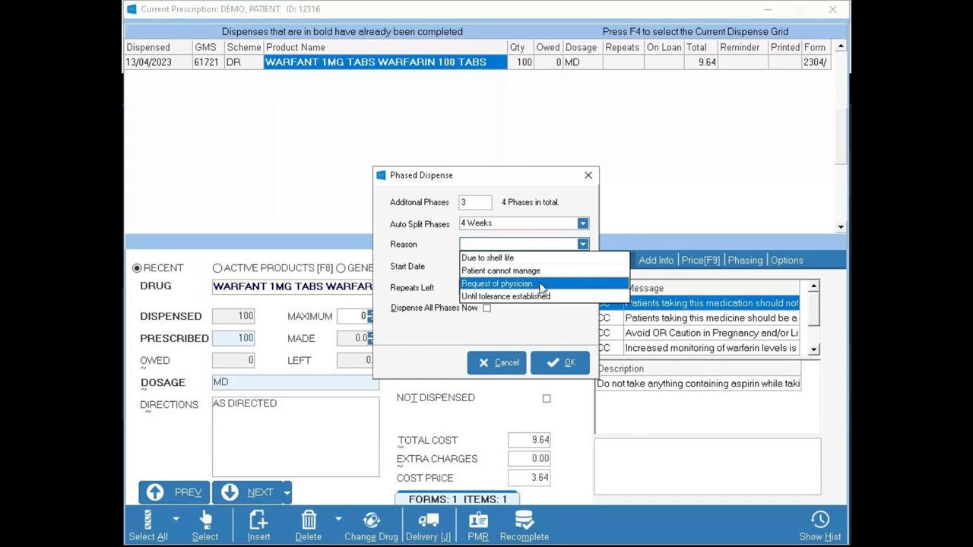
click(541, 285)
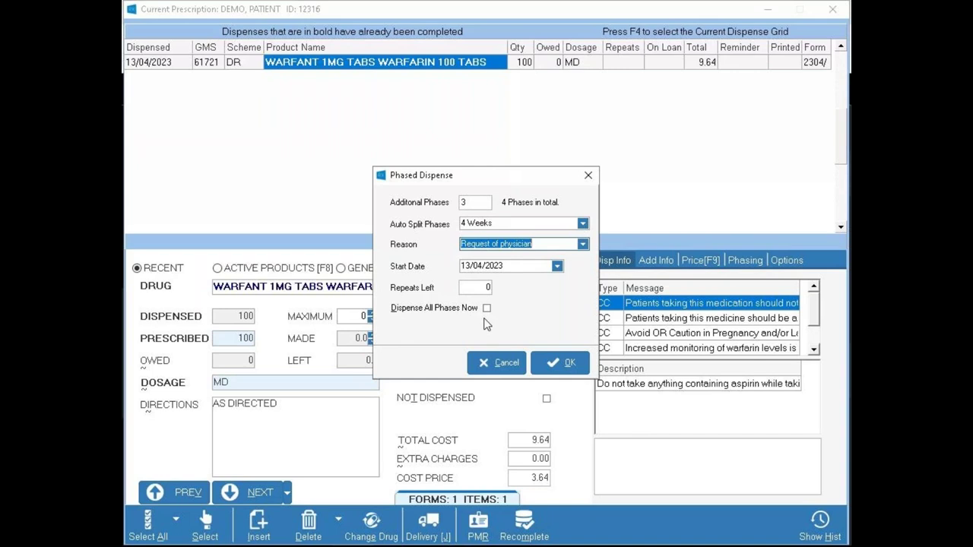
click(487, 309)
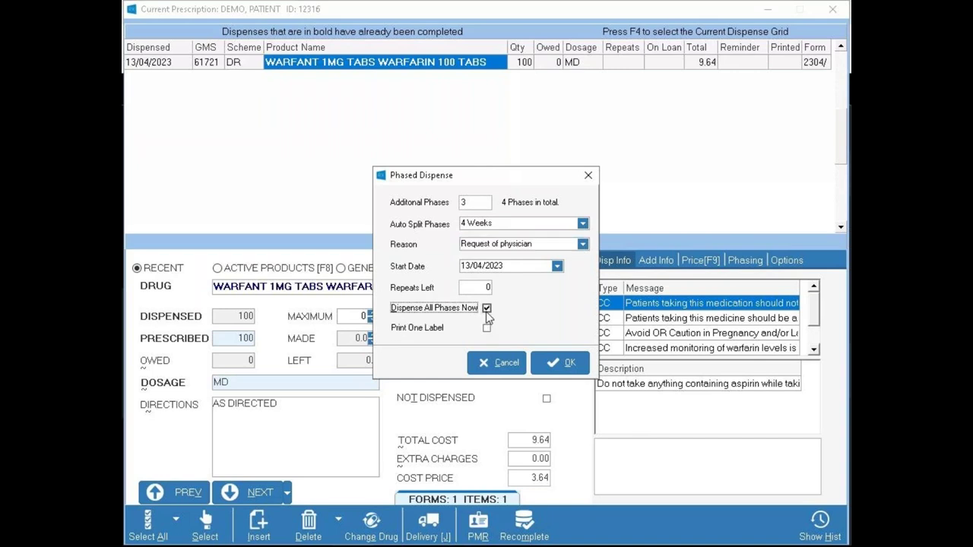
click(487, 309)
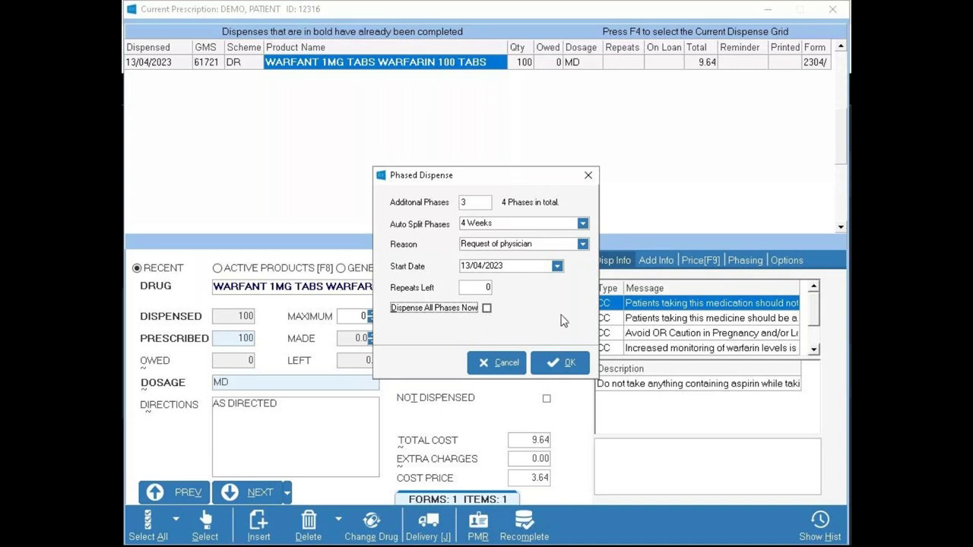
Save the phased dispense, then try Printed ticks and start-date edits on the later phases
click(561, 363)
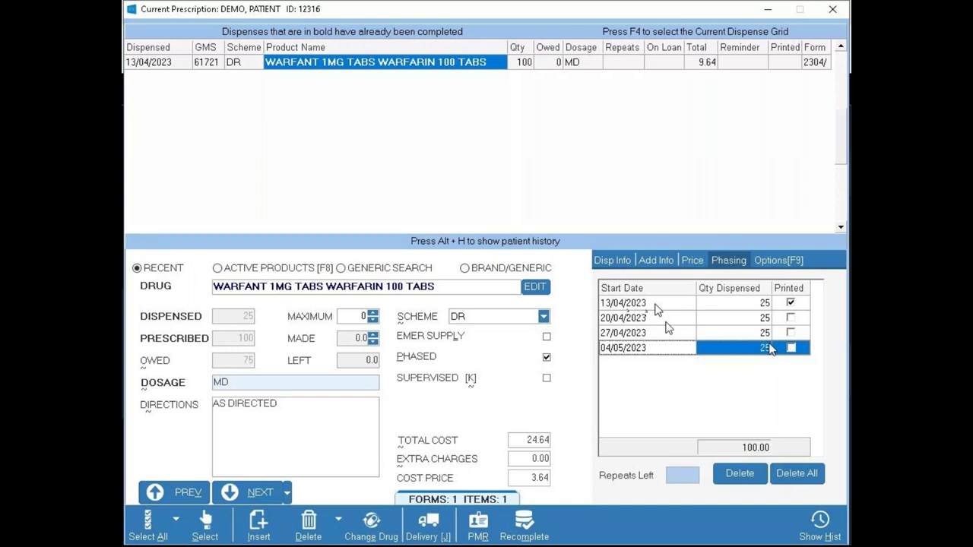
click(791, 322)
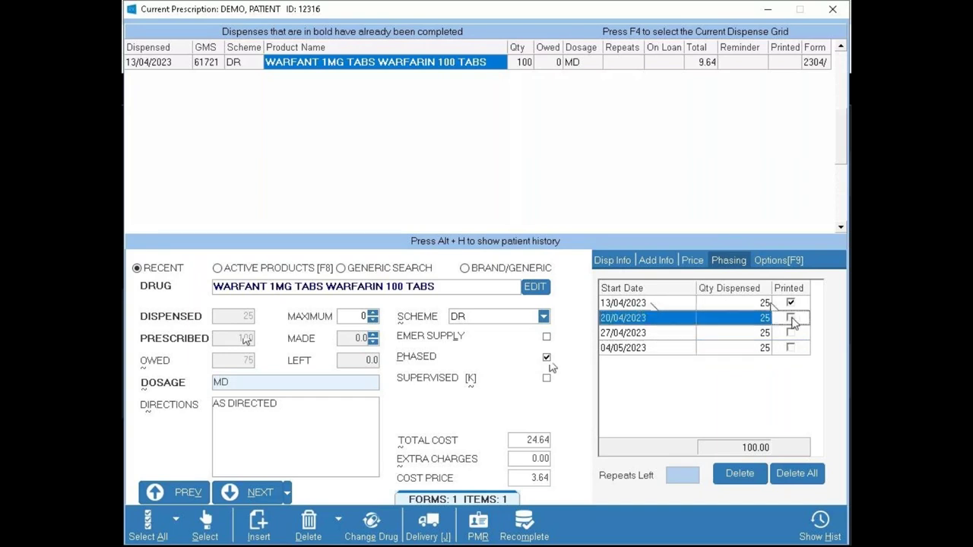
click(791, 319)
click(791, 333)
click(791, 347)
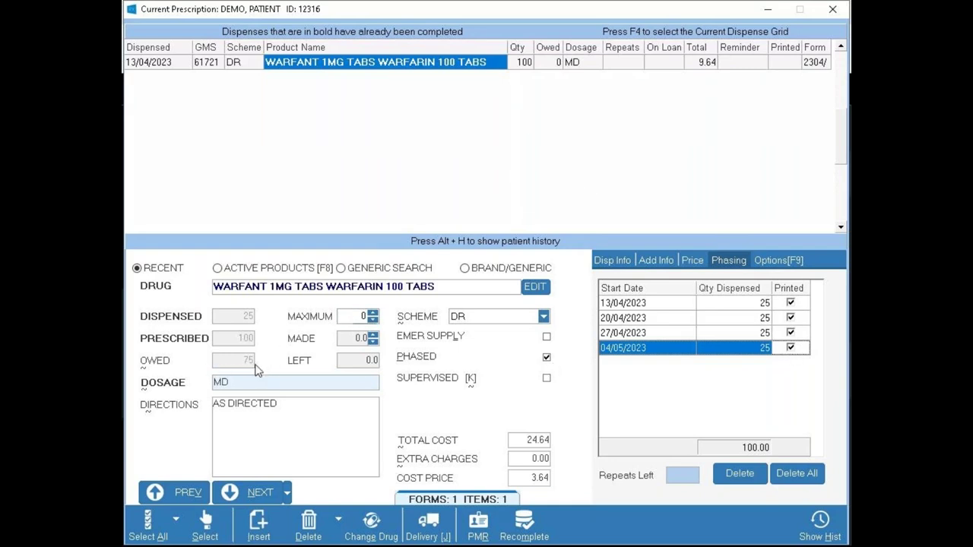
click(791, 349)
click(790, 333)
click(790, 318)
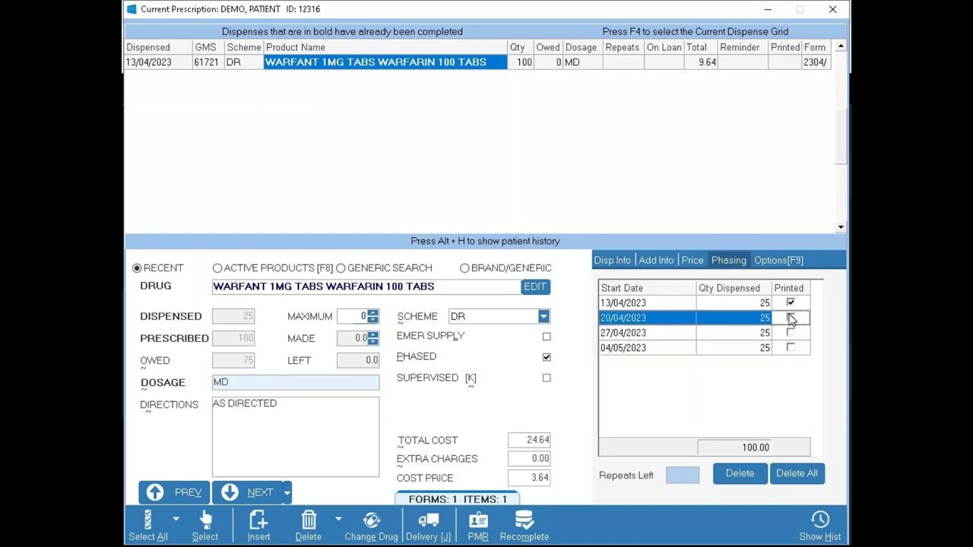
click(667, 326)
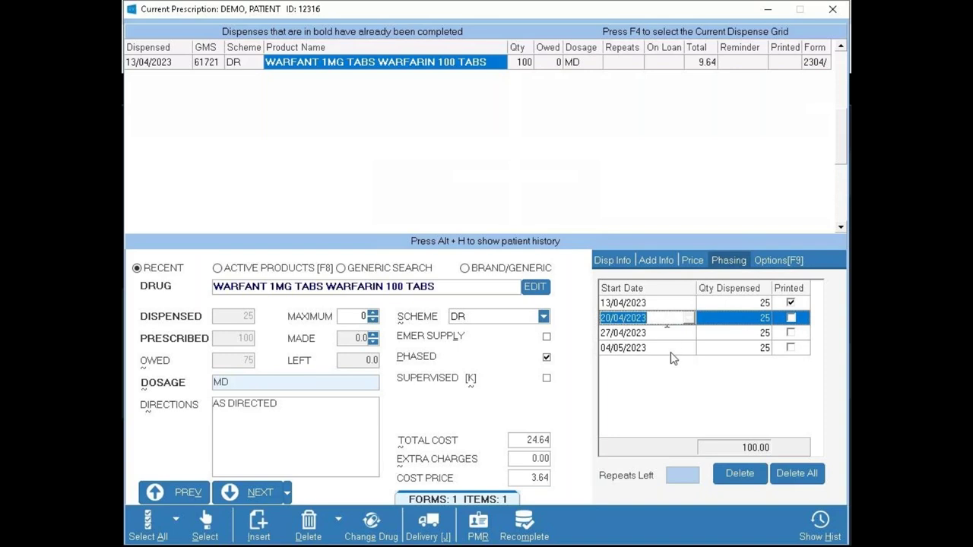
click(670, 353)
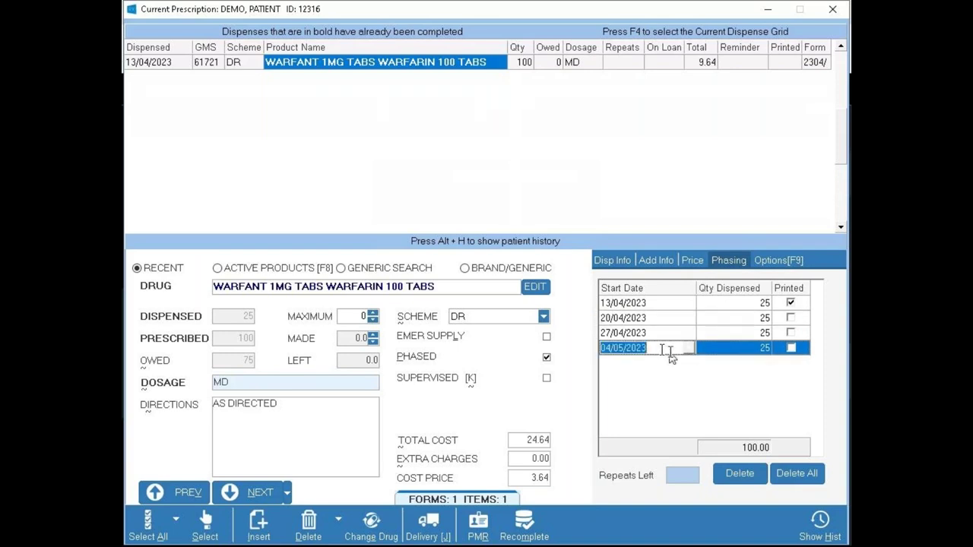
key(Down)
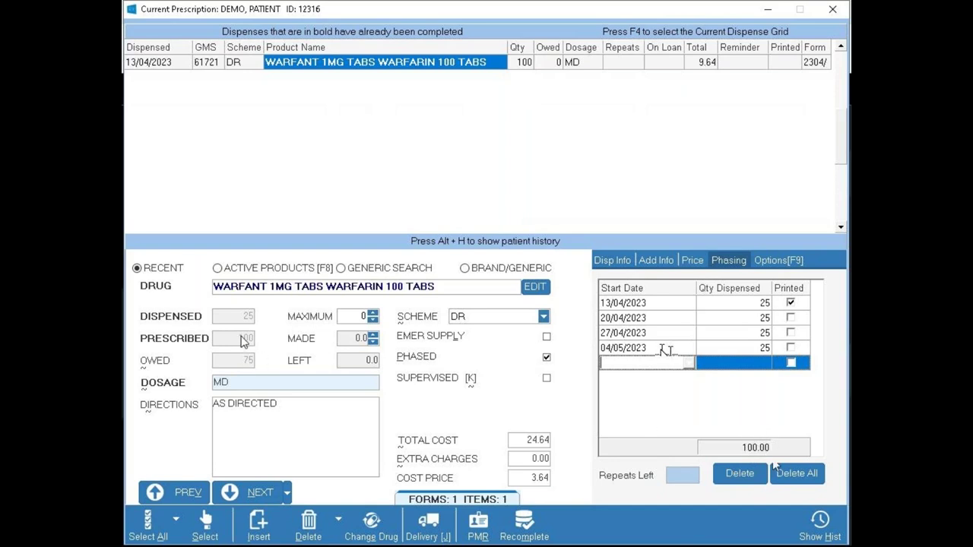
Set the 27/04/2023 phase to 27 tablets, Recomplete, dismiss the warning, then reset it to 25
click(751, 333)
text(27)
key(Return)
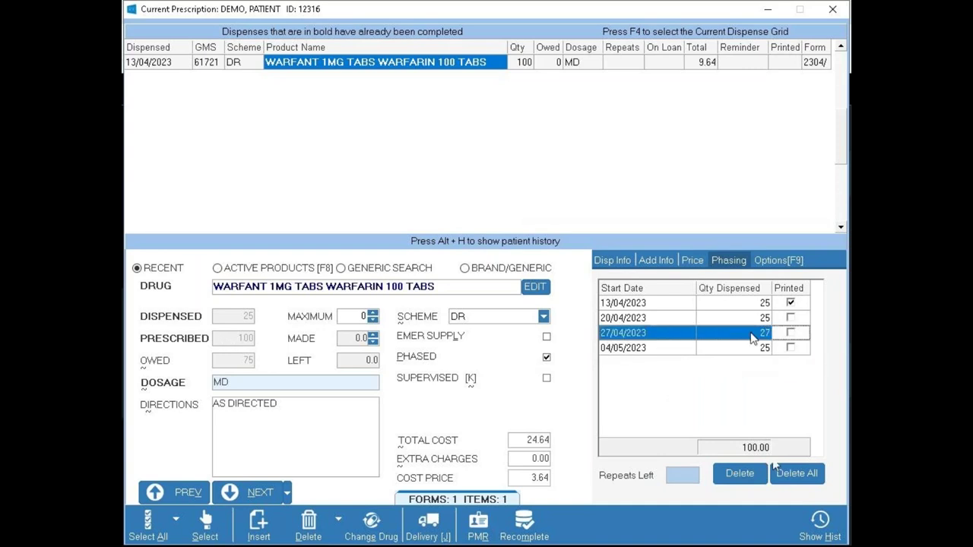
click(523, 524)
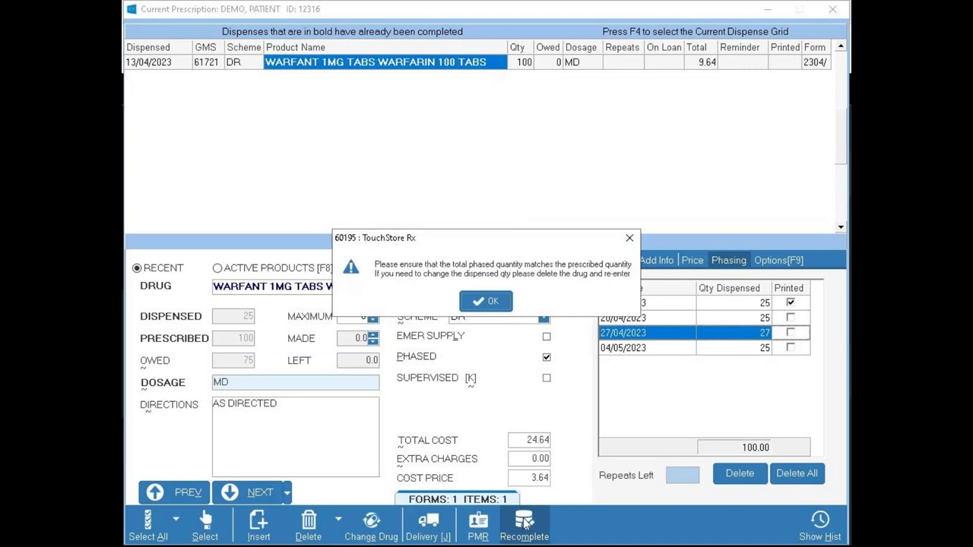
click(503, 302)
click(746, 335)
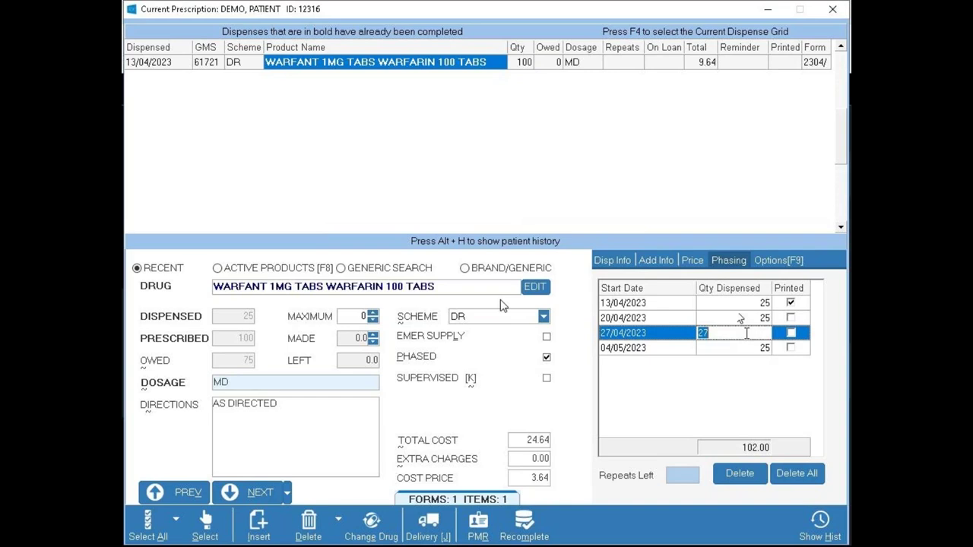
text(25)
click(808, 372)
Remove phasing from the warfarin, try and cancel Not Dispensed reasons, then recomplete the prescription
click(547, 356)
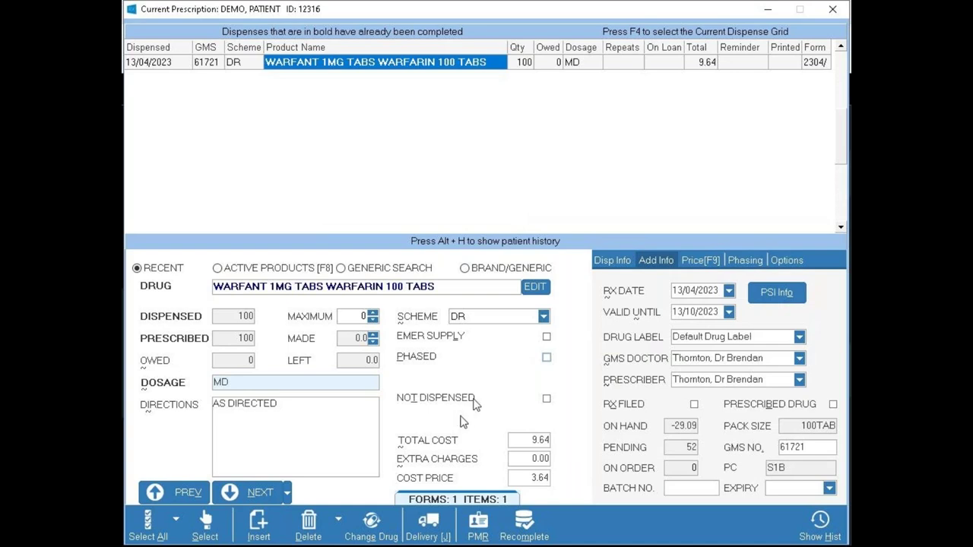
click(546, 400)
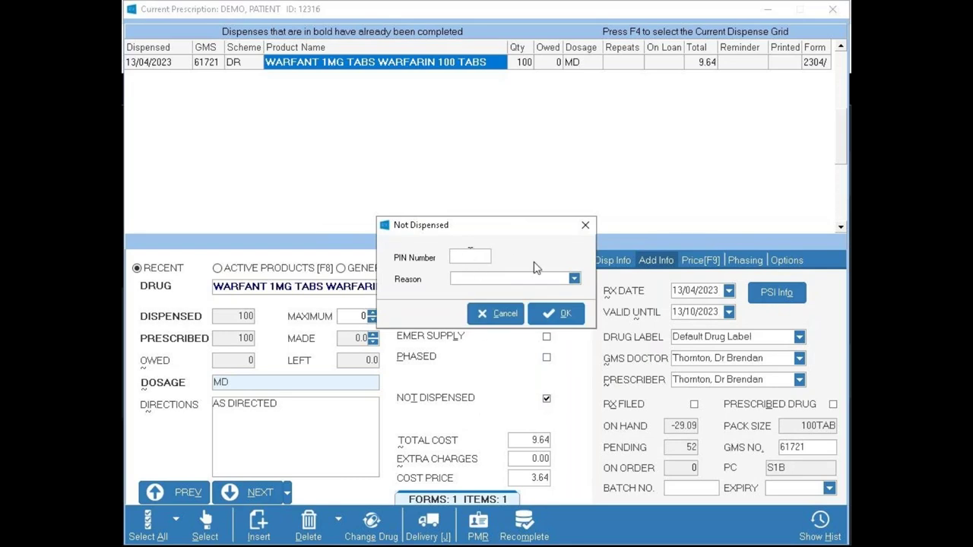
click(575, 279)
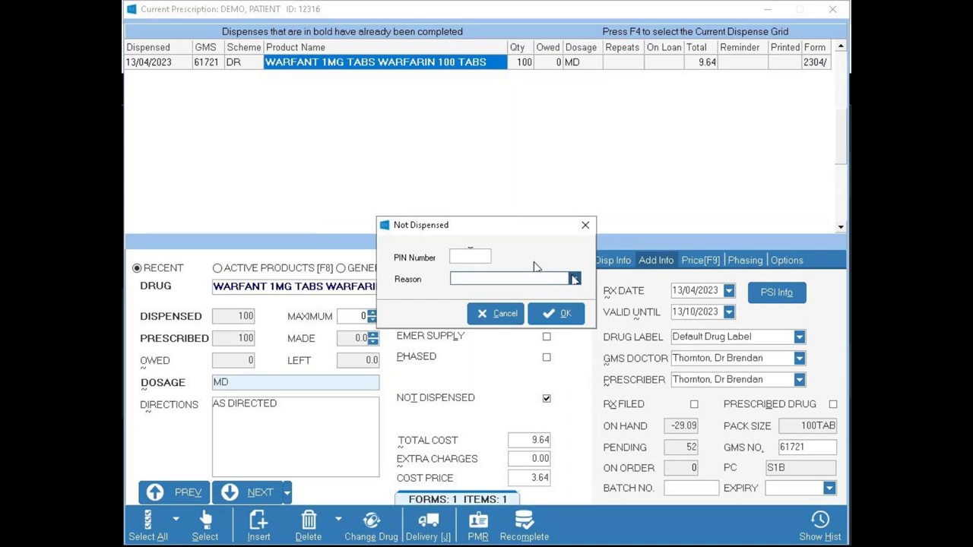
click(576, 279)
double_click(530, 278)
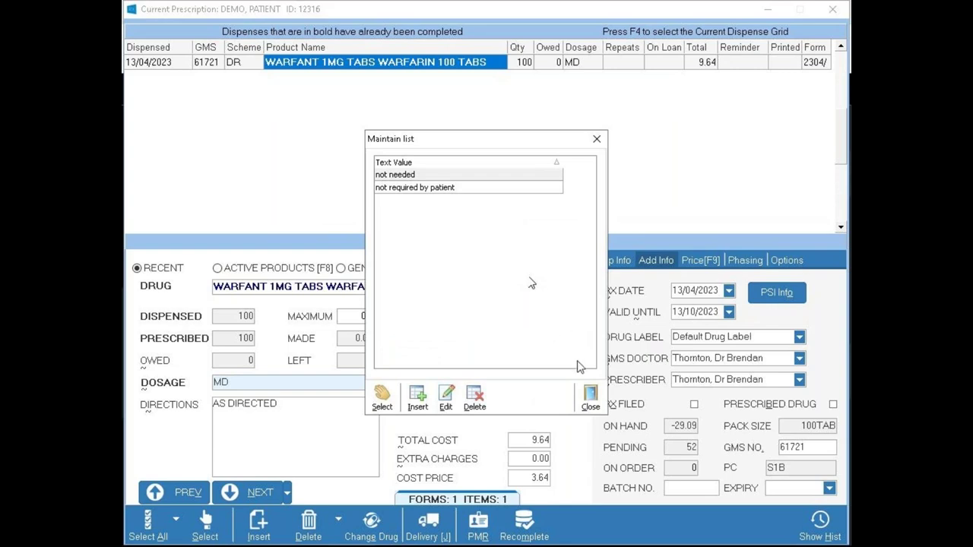
click(590, 397)
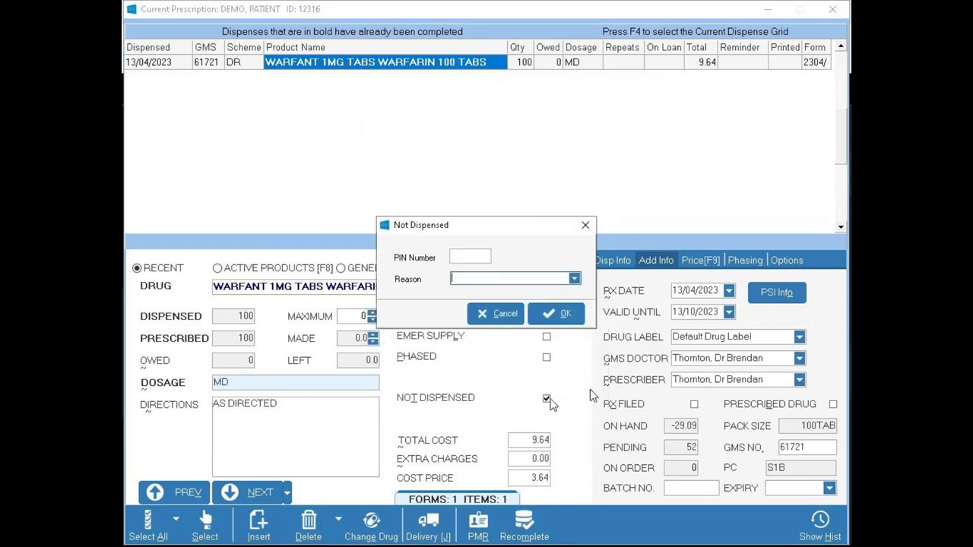
click(484, 313)
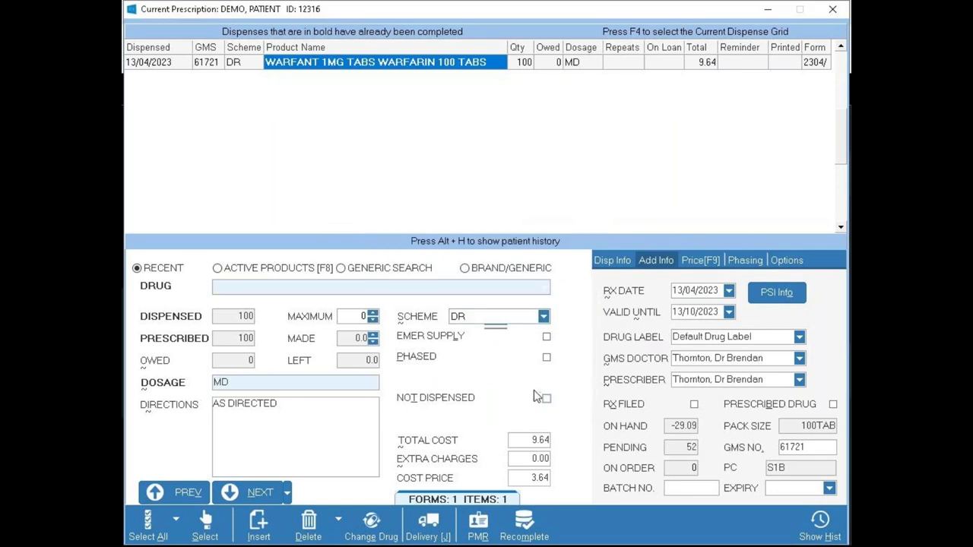
click(524, 524)
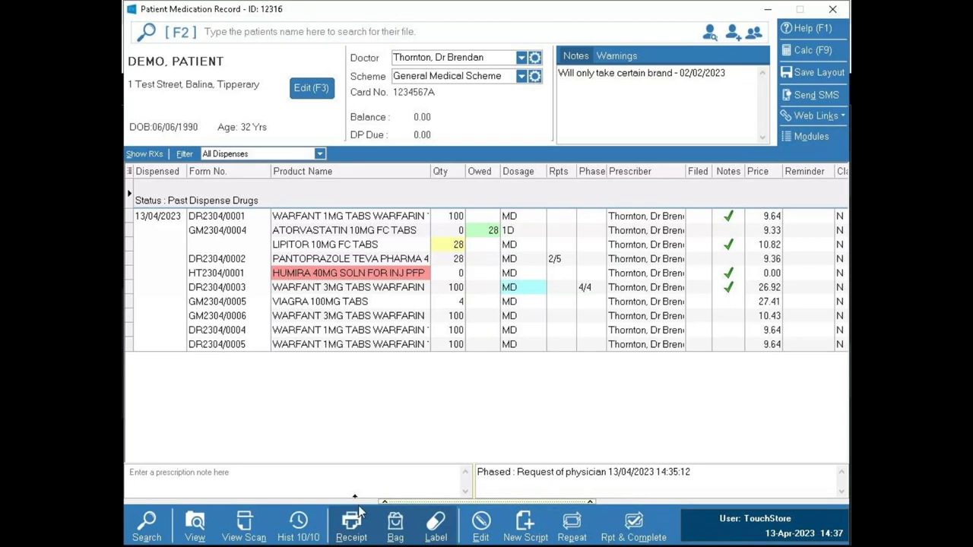
Select the WARFANT 1MG DR2304/0001 row to view its Phased note
click(350, 219)
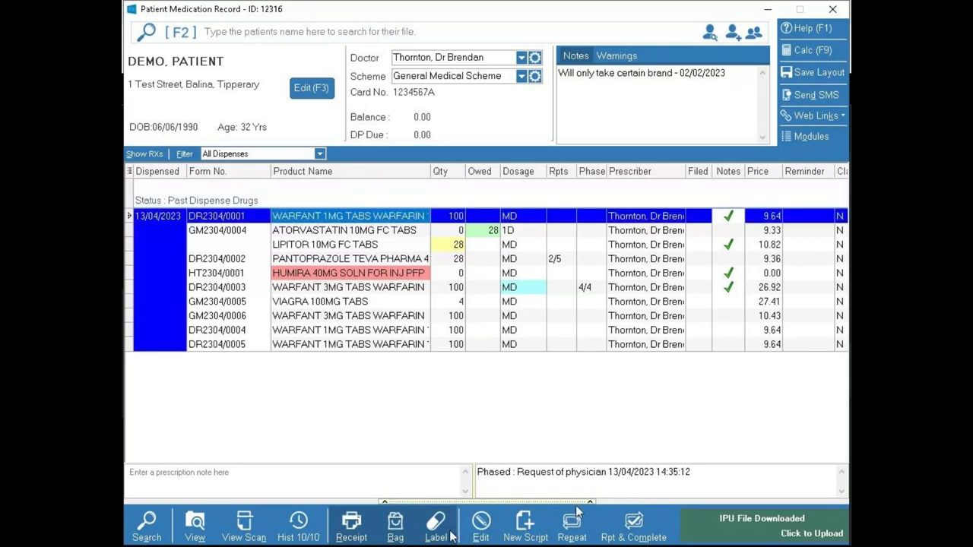
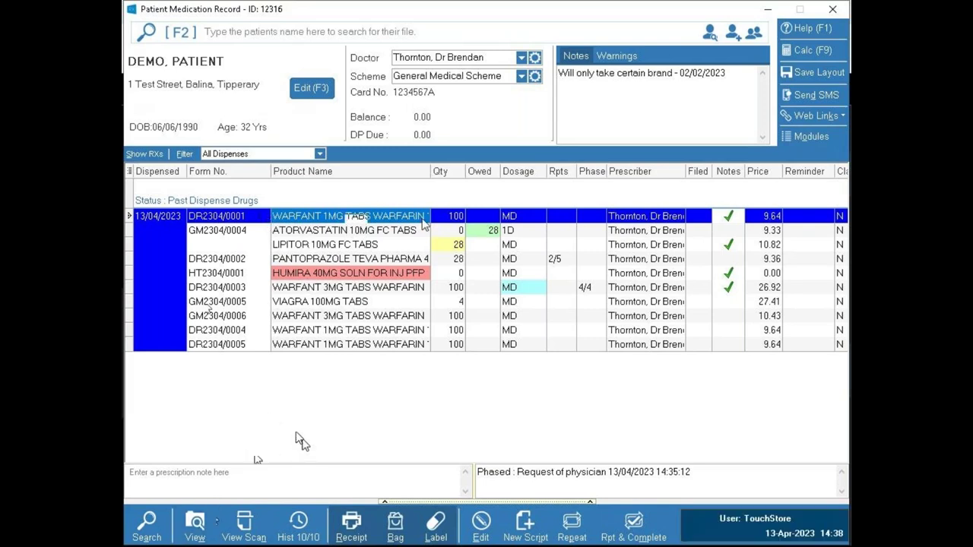
Open the WARFANT 1MG prescription from the medication record for editing, then return to the record
click(198, 524)
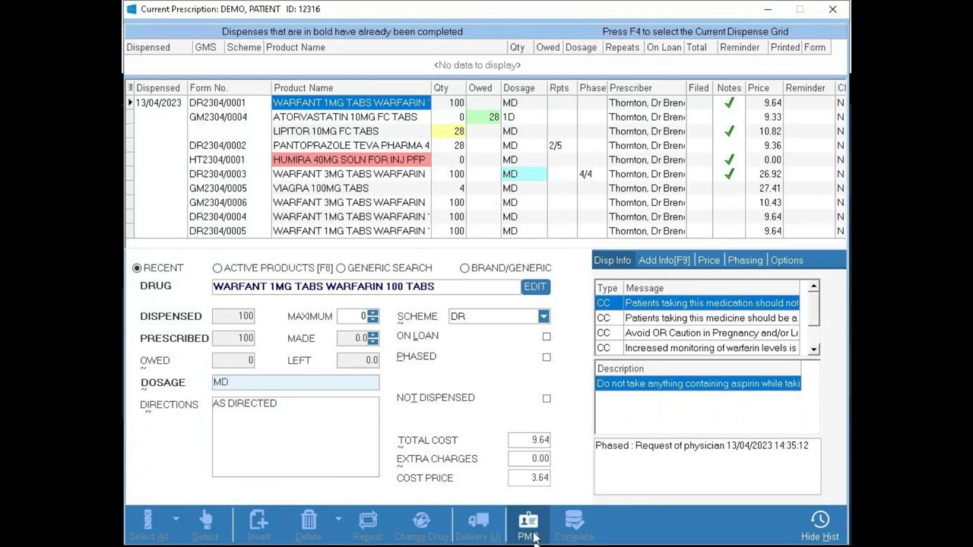
click(534, 536)
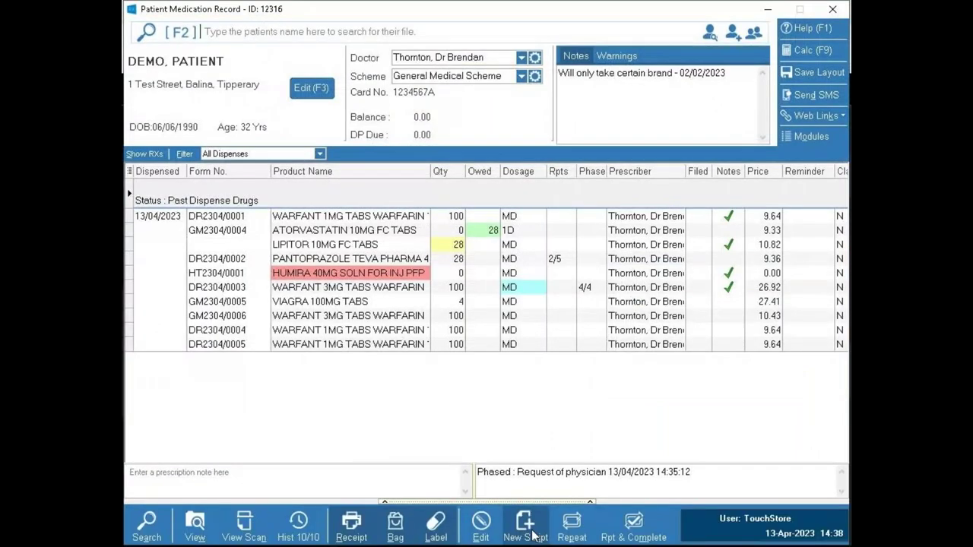
click(351, 217)
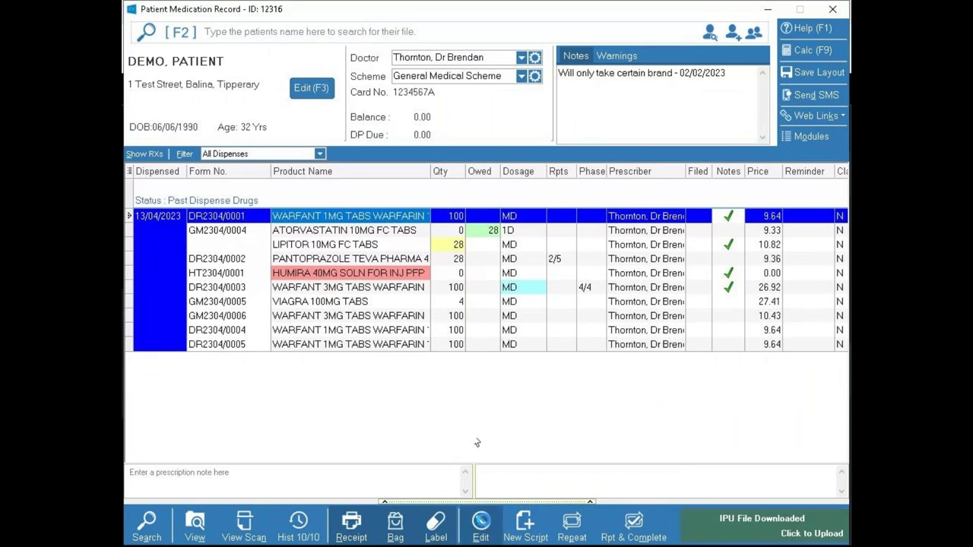
click(481, 525)
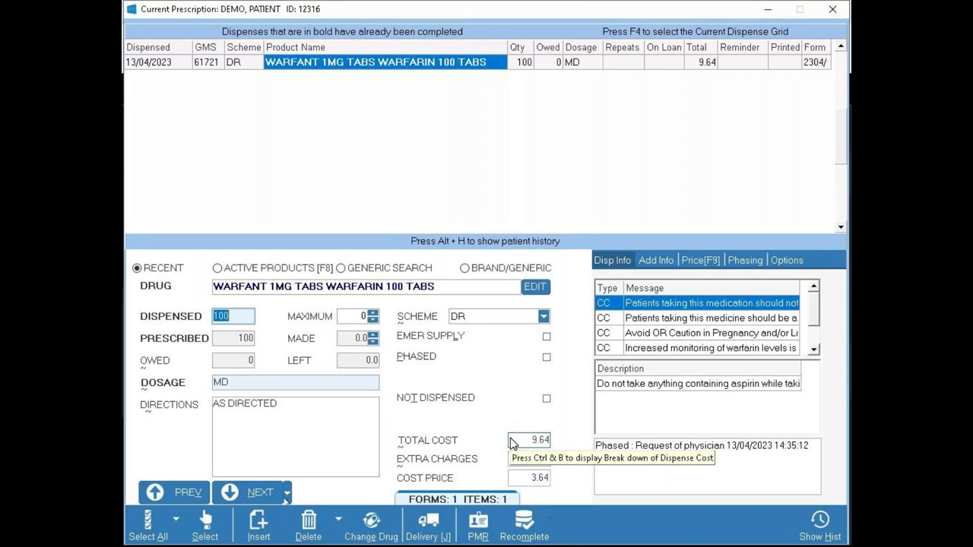
click(479, 521)
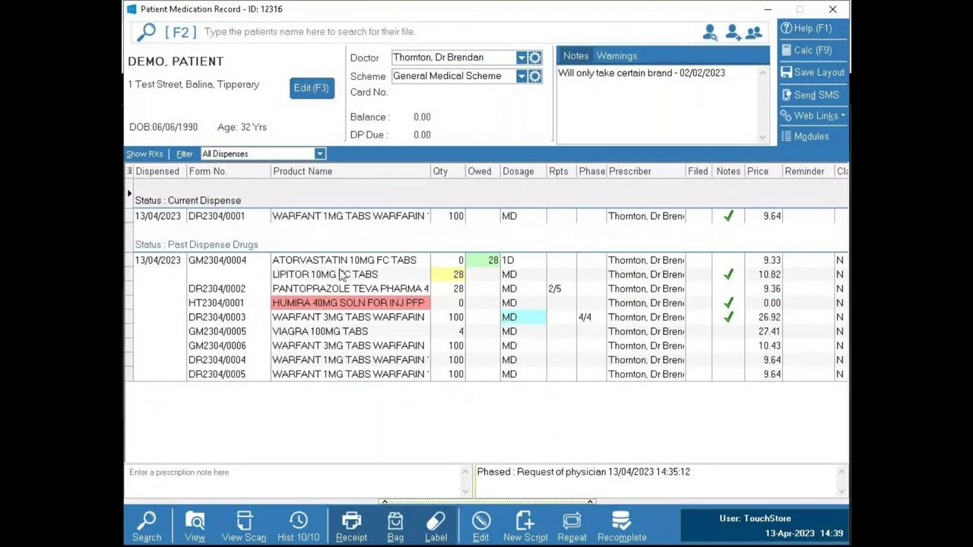
Select the WARFANT 3MG past dispenses and the current WARFANT 1MG dispense, then edit it past the recomplete warning
click(340, 318)
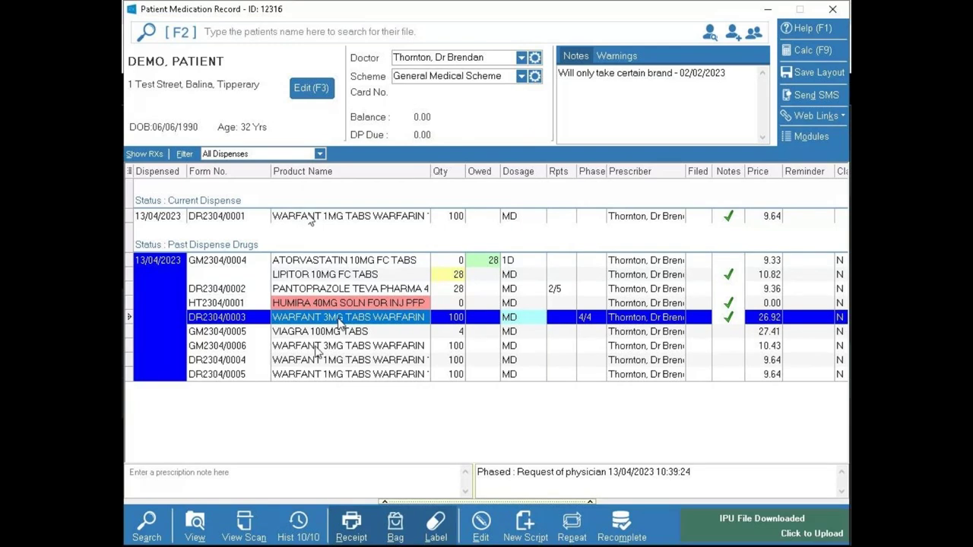
click(318, 351)
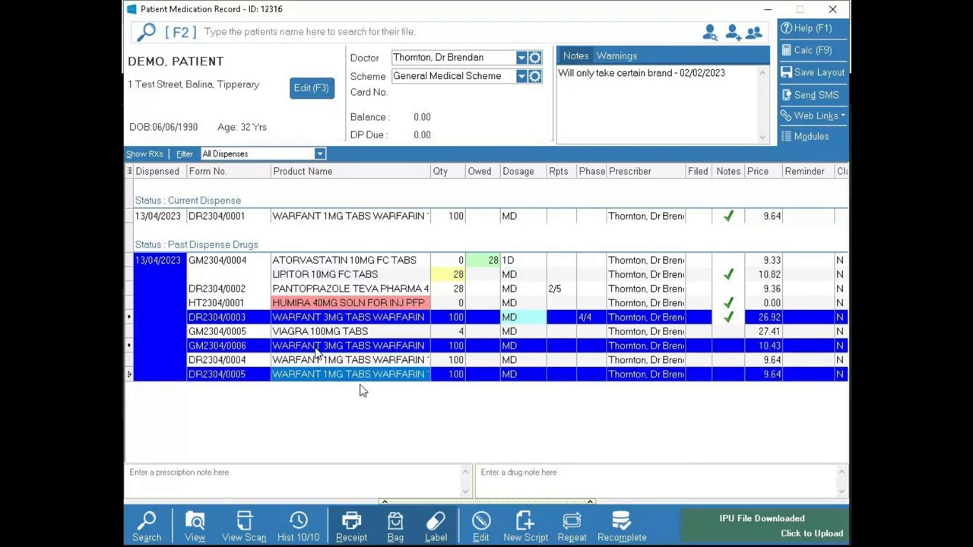
click(323, 217)
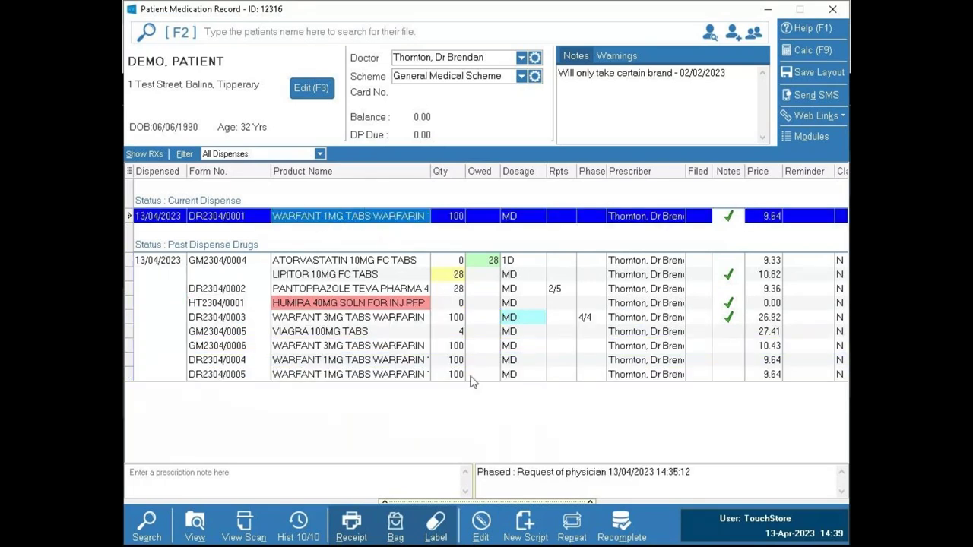
click(487, 522)
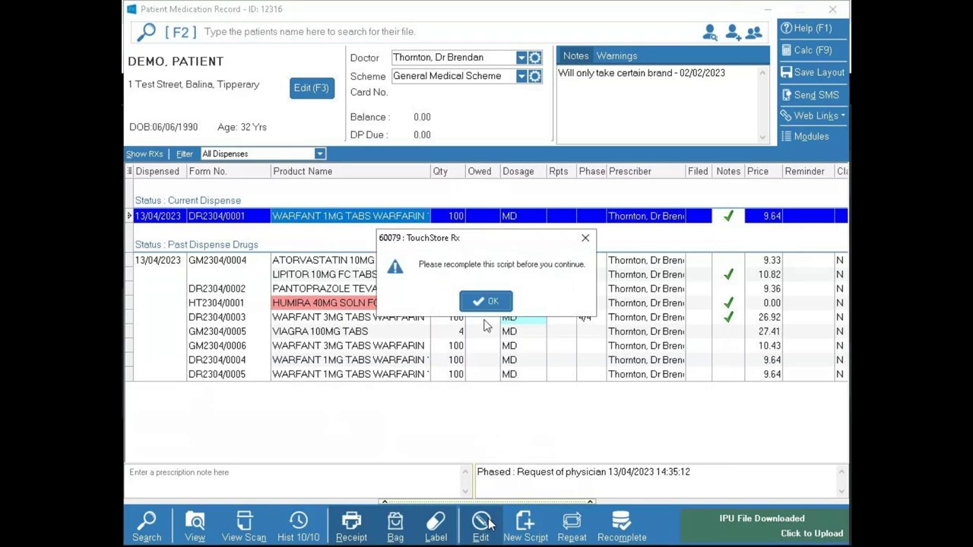
click(489, 304)
Replace the drug with WARFANT 3MG TABS WARFARIN, keeping the current brand despite interaction warnings
click(571, 523)
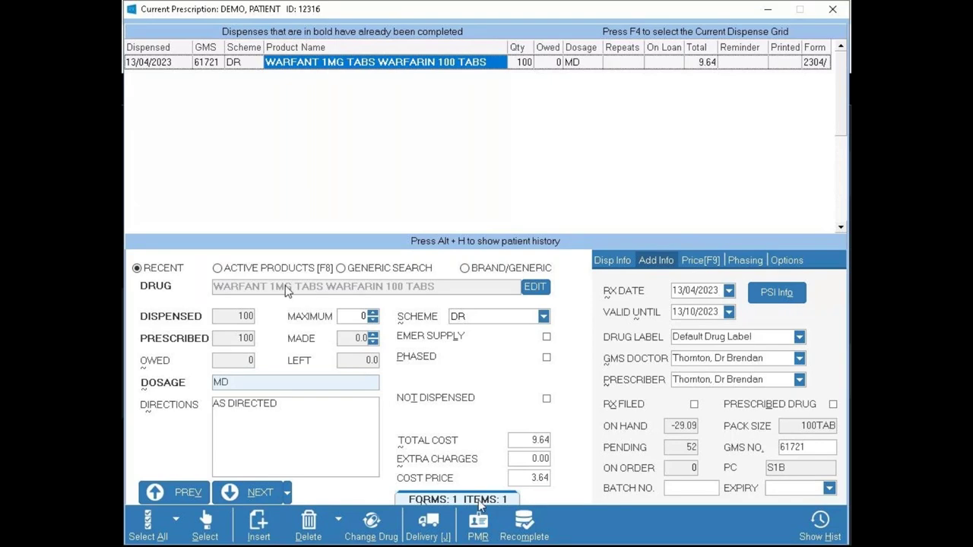
click(371, 522)
text(warf)
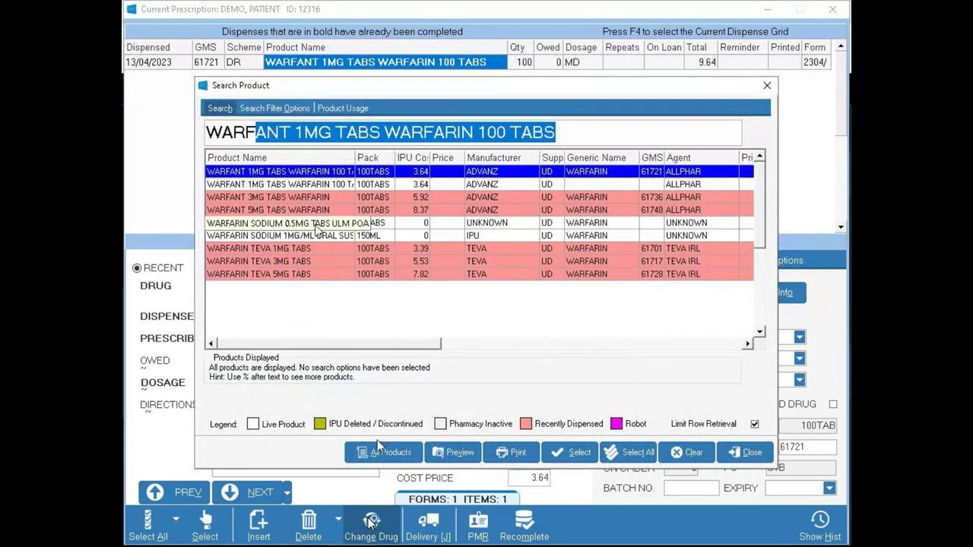
click(301, 200)
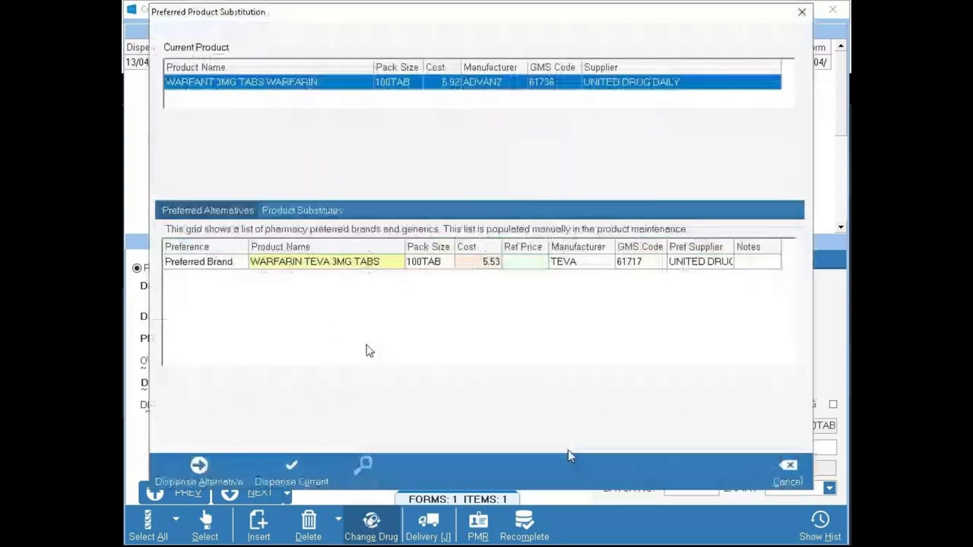
click(570, 452)
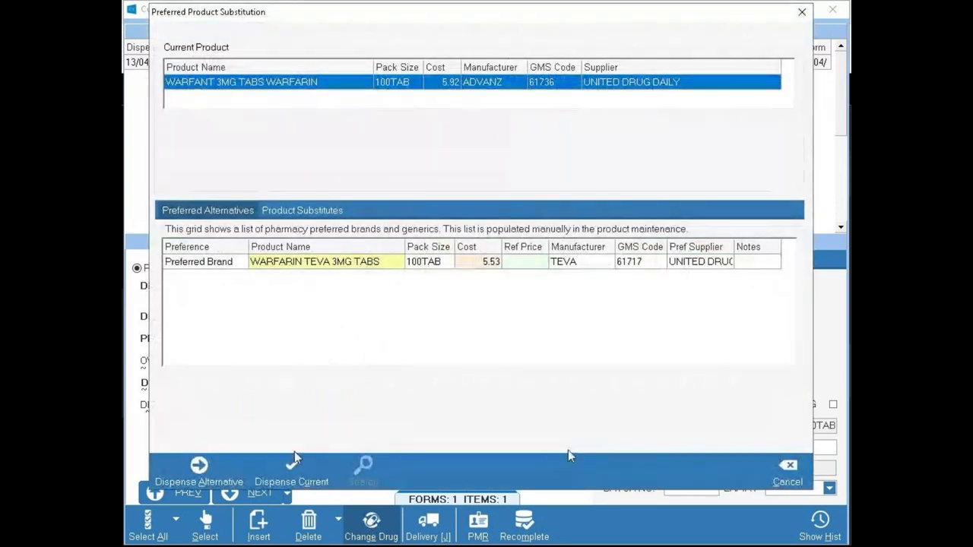
click(292, 460)
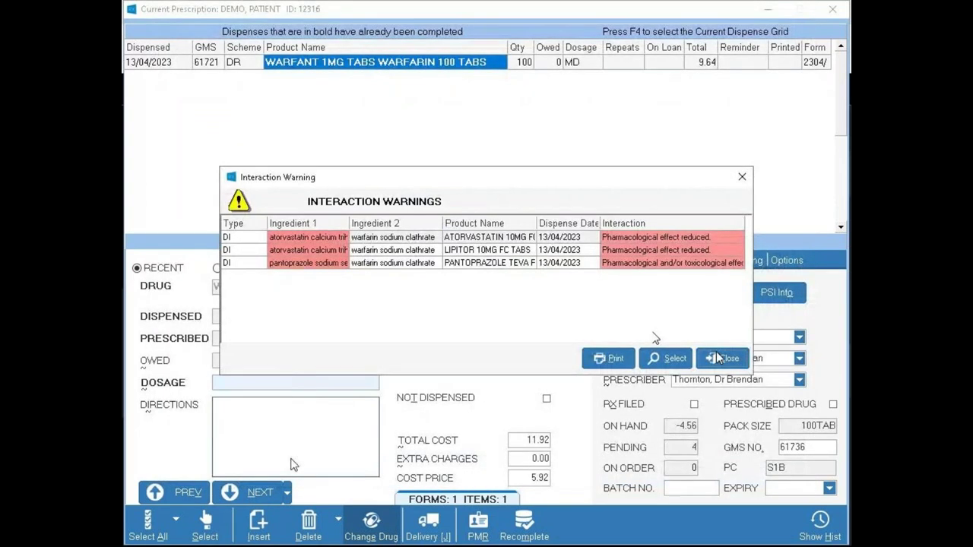
click(720, 358)
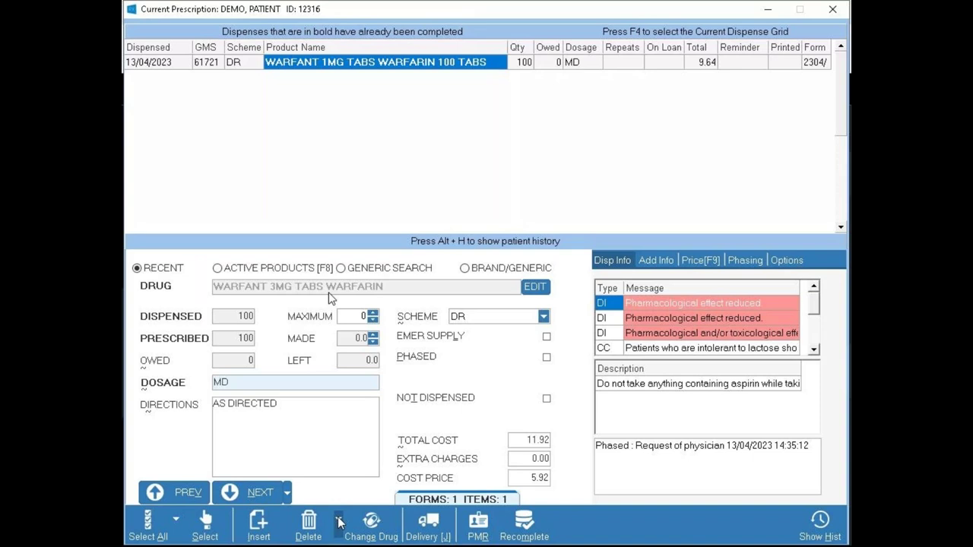
Open and close the Delete options without deleting, insert a blank item, and open the Select All menu
click(340, 522)
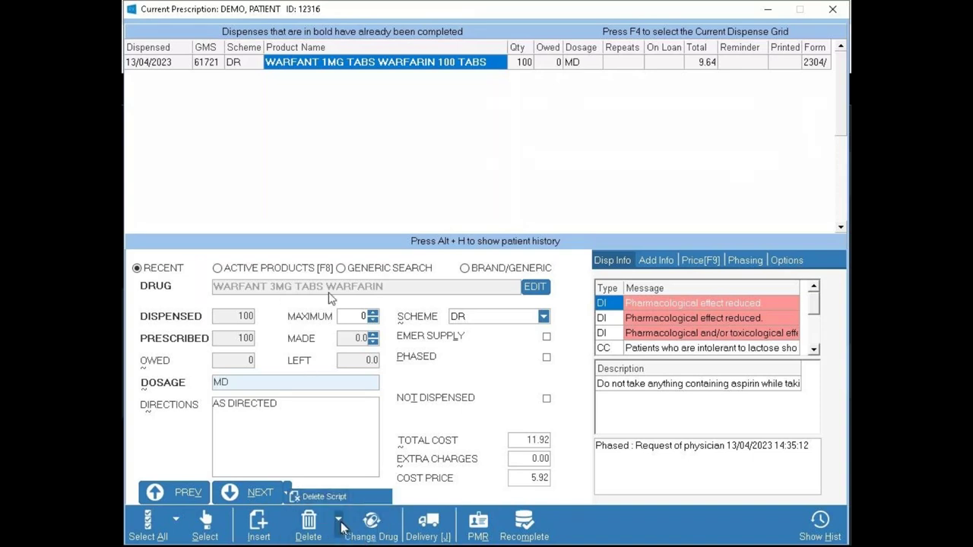
click(340, 522)
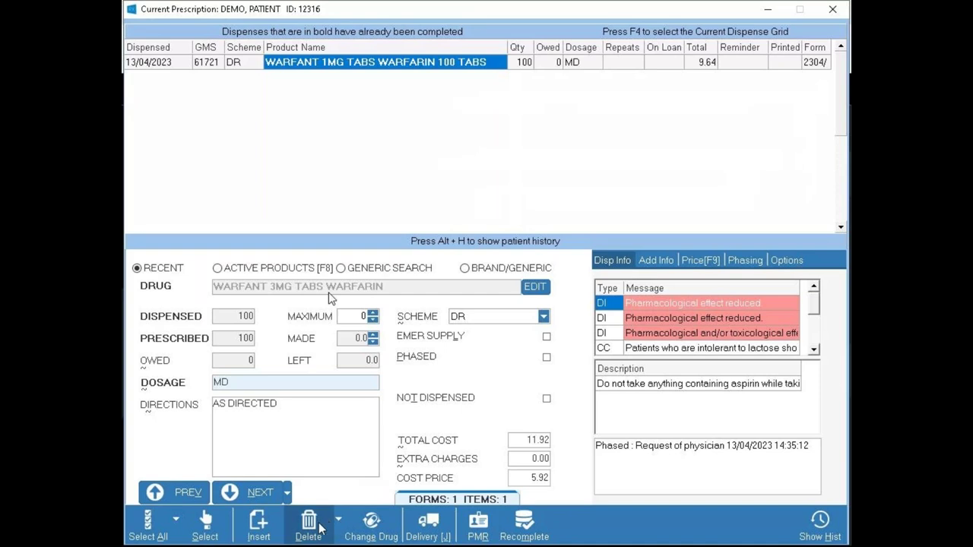
click(272, 531)
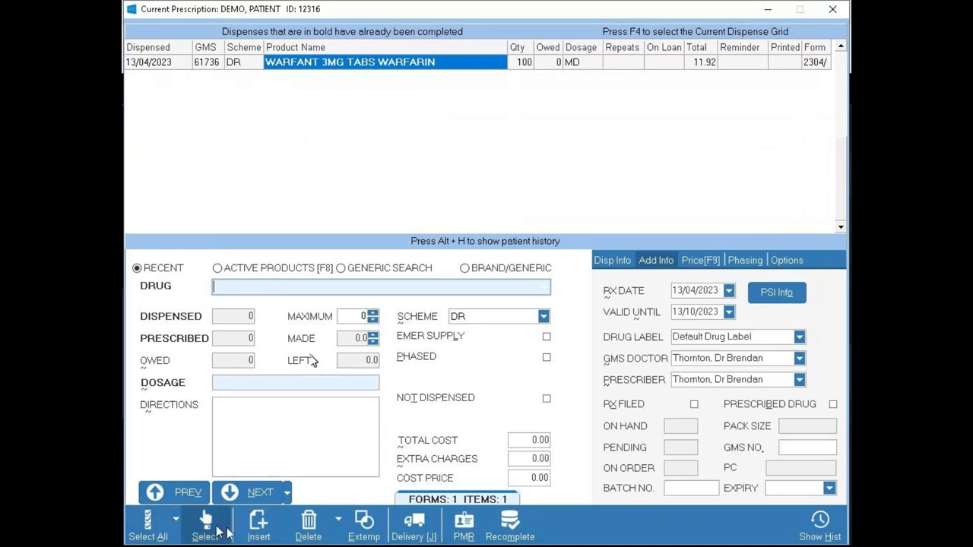
click(161, 534)
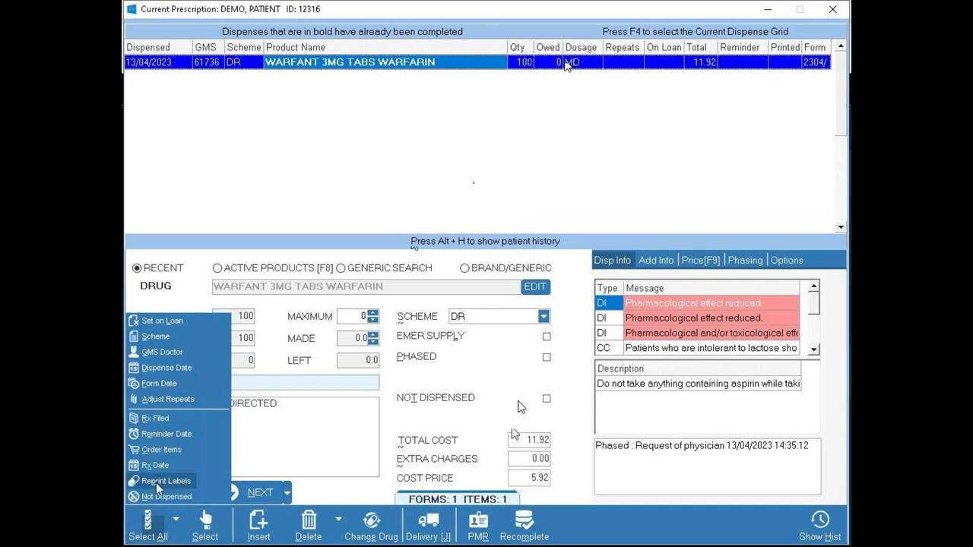
Set the WARFANT 3MG item's dispense date to 01/06/2023 and reopen the item actions list
click(173, 367)
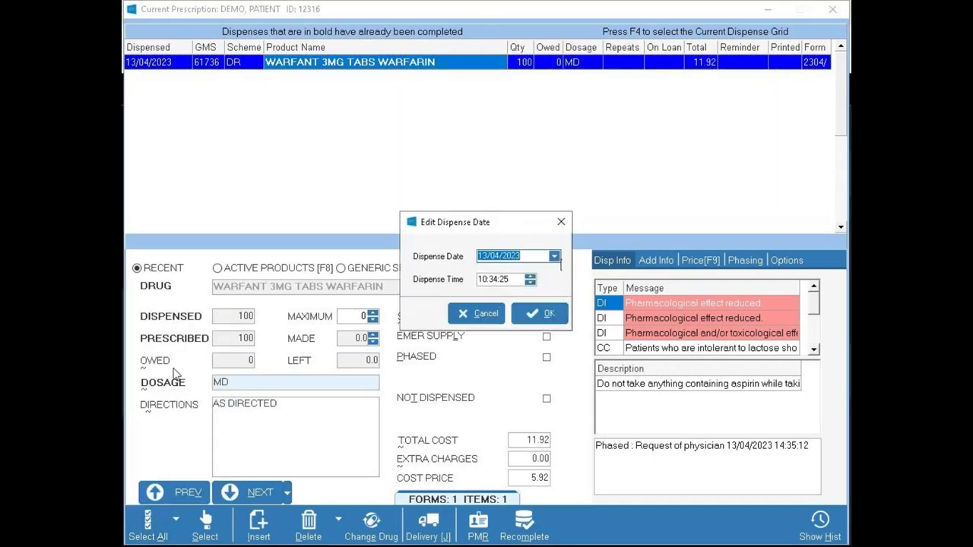
click(555, 257)
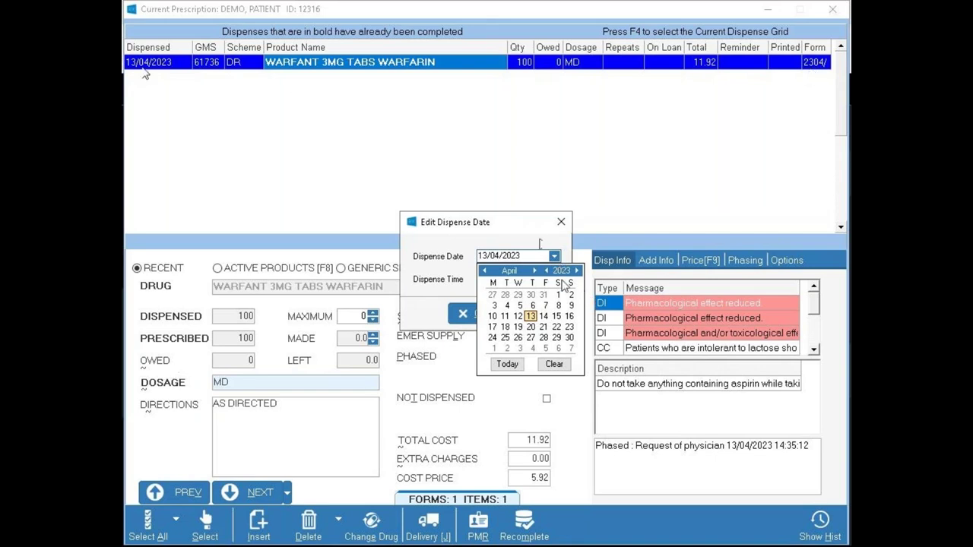
click(535, 270)
click(534, 271)
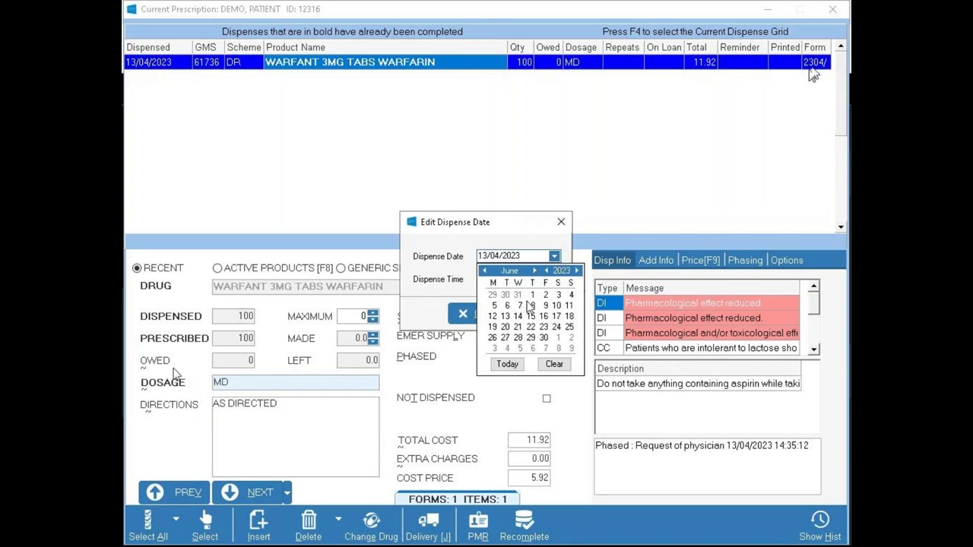
click(532, 294)
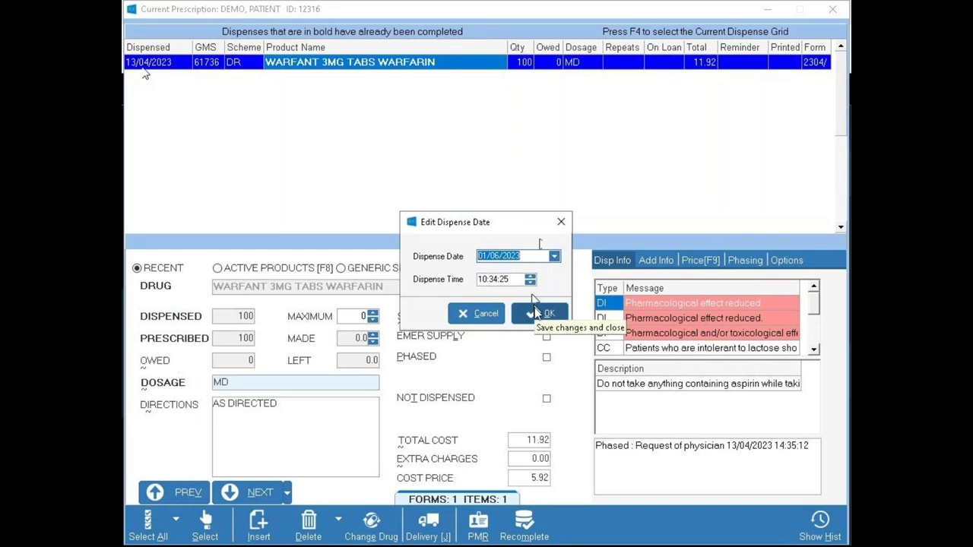
click(531, 312)
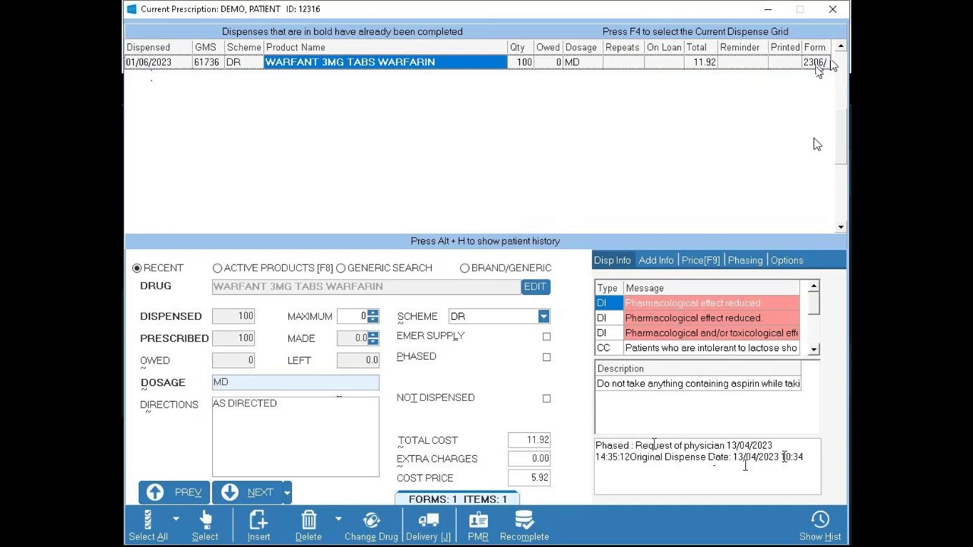
click(143, 523)
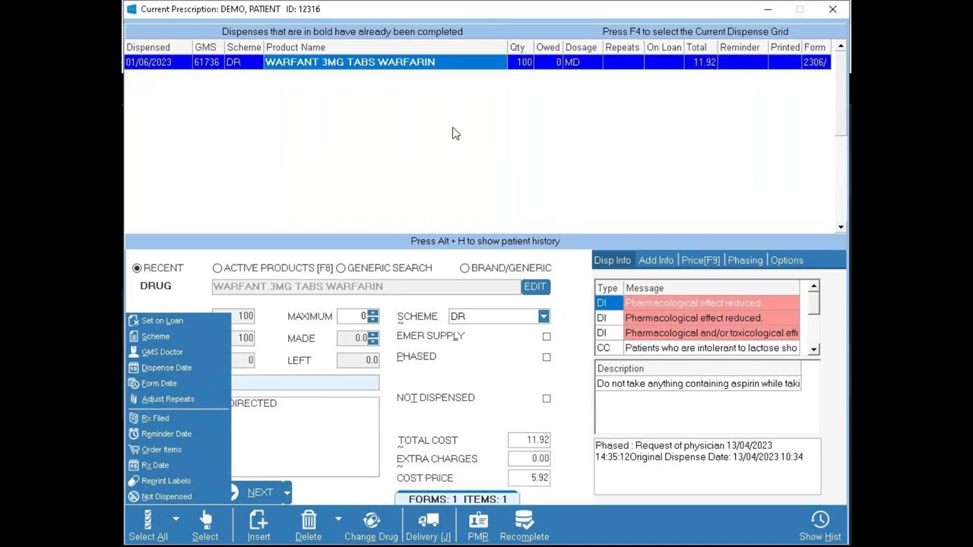
Set the item's claim form period to June 2023 and view its Add Info details
click(209, 369)
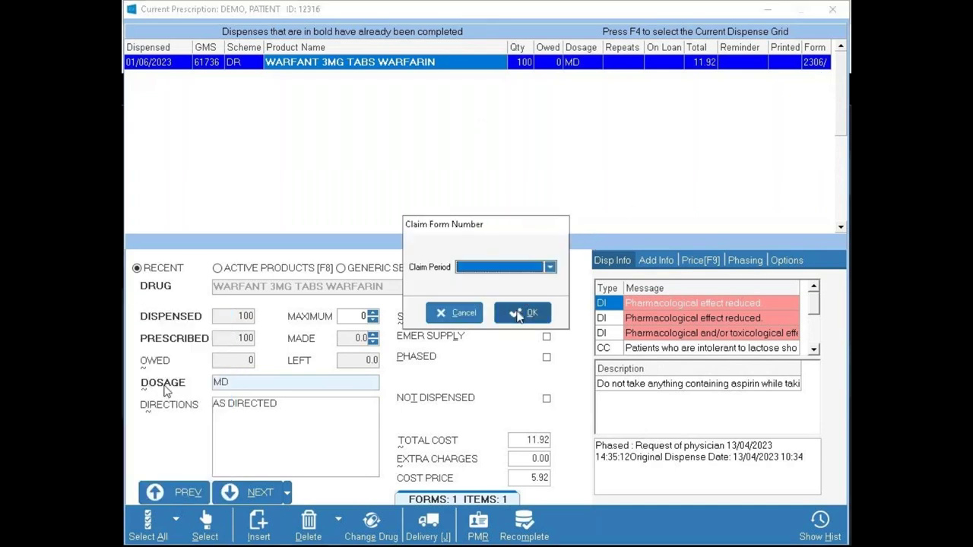
click(549, 267)
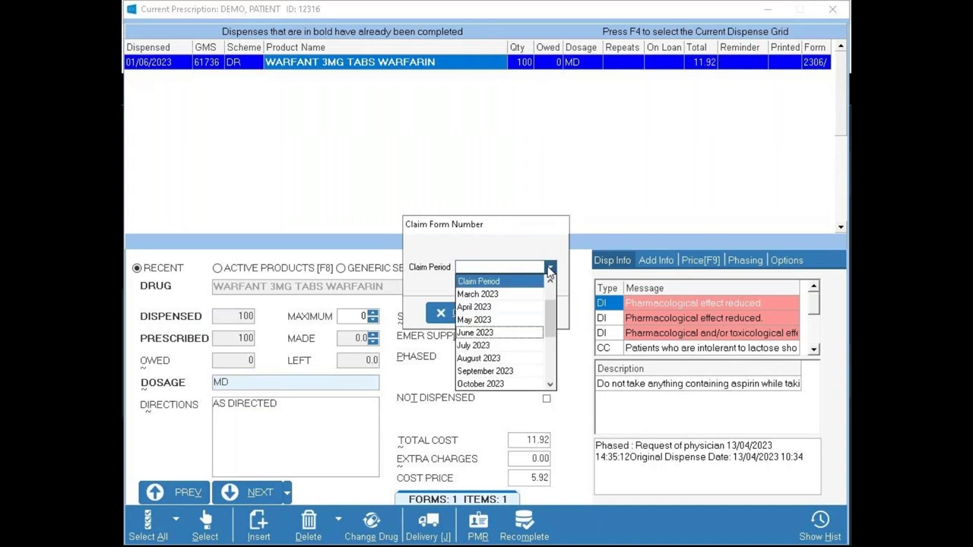
click(493, 333)
click(512, 314)
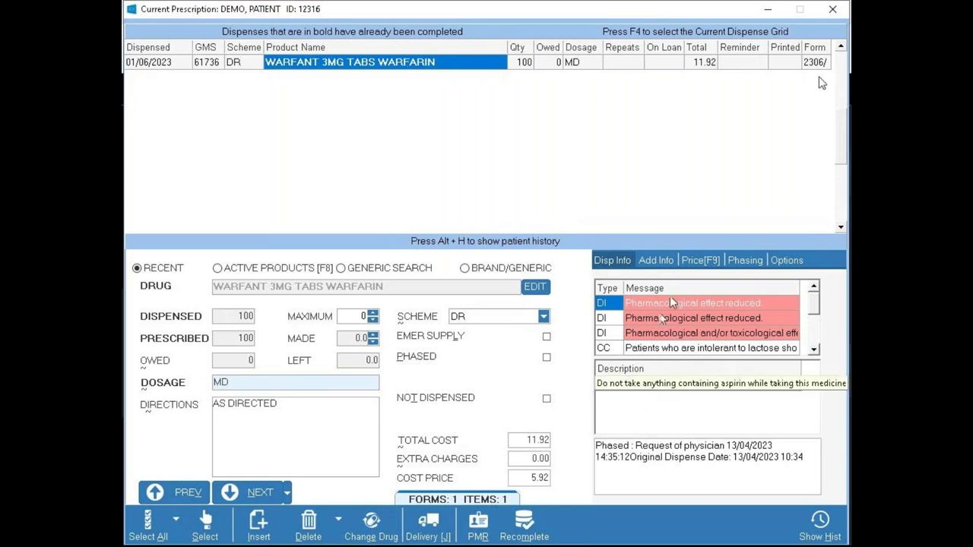
click(666, 262)
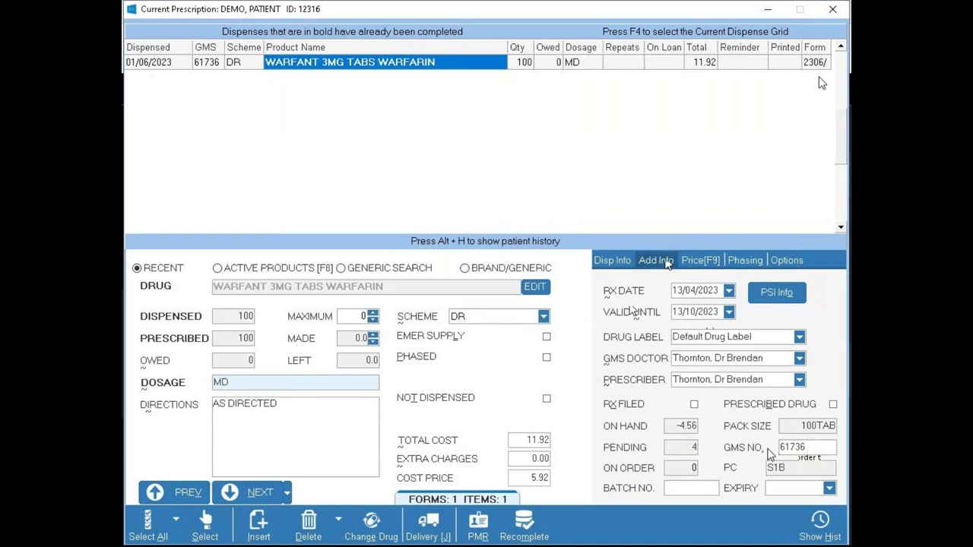
Leave the GMS number unchanged at 61736 and display the item's price breakdown
double_click(808, 448)
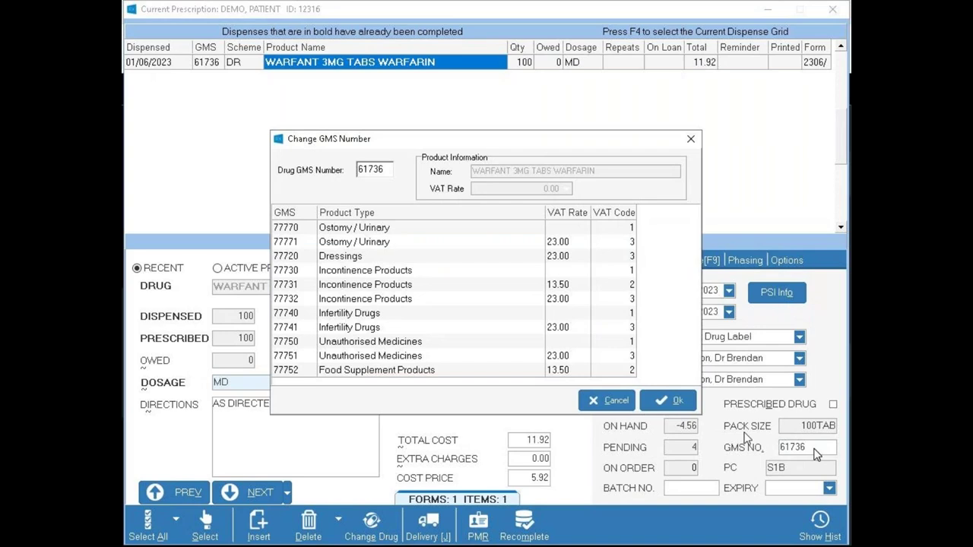
click(613, 400)
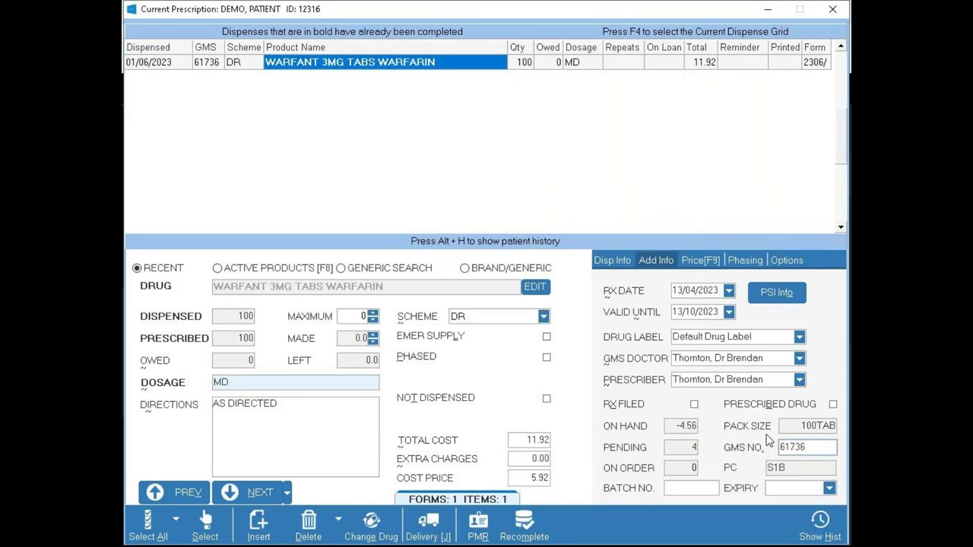
click(719, 379)
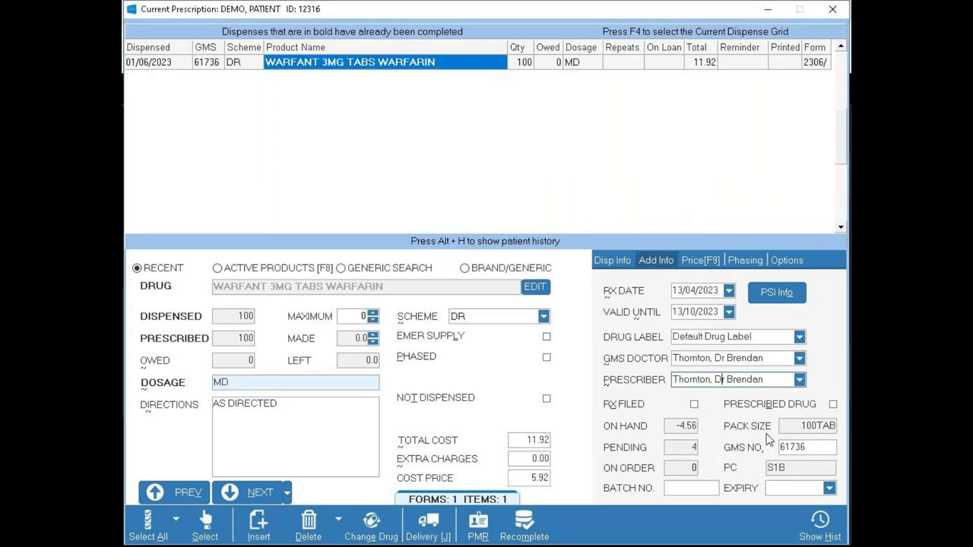
double_click(794, 450)
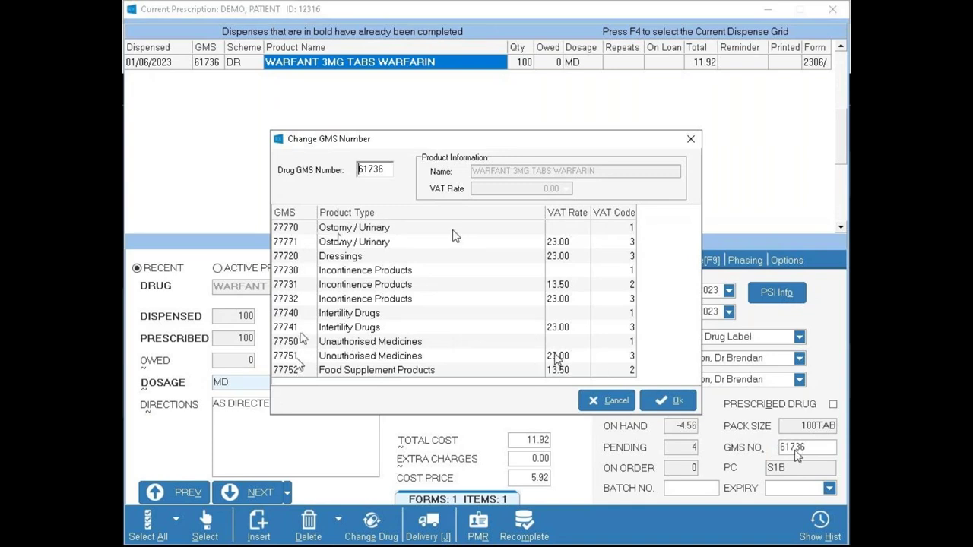
click(668, 401)
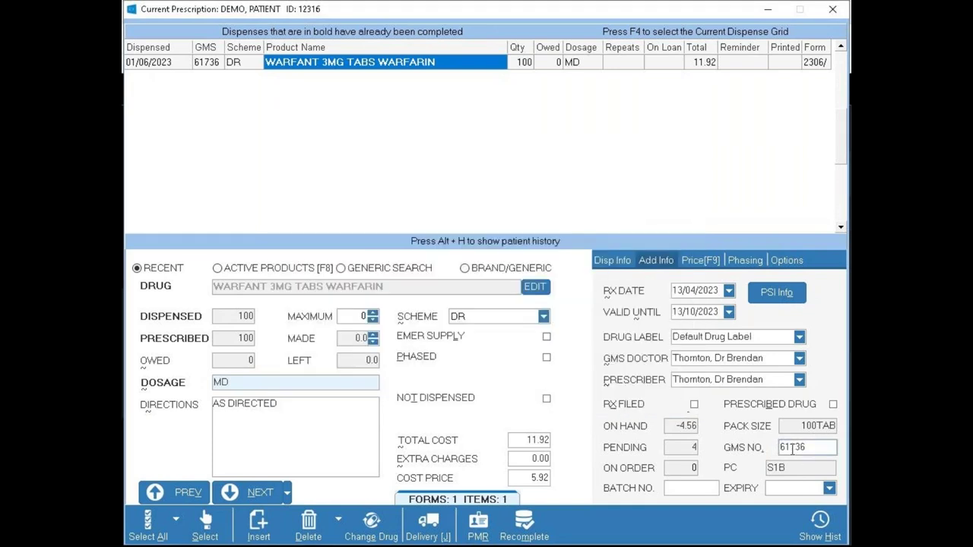
click(701, 263)
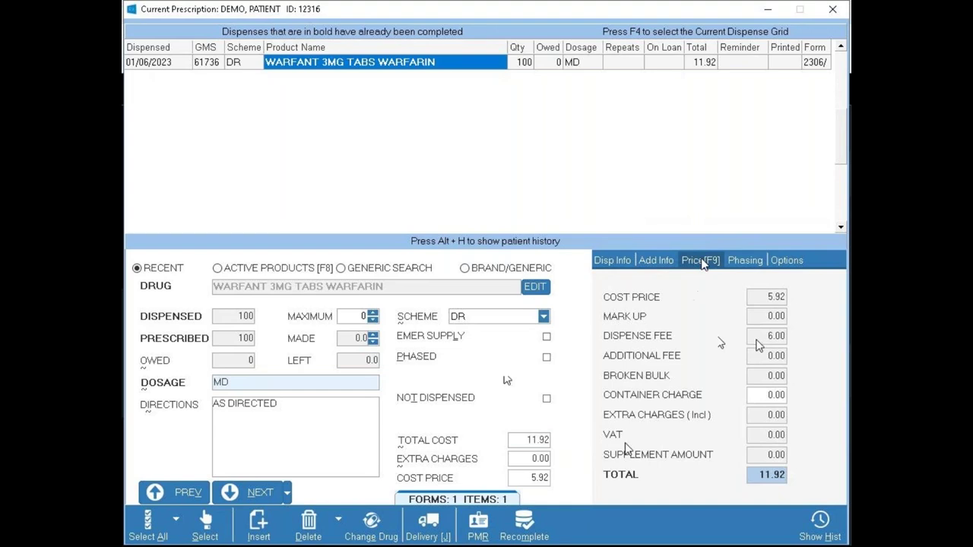
Select the 11.92 total cost and view the item's empty phasing schedule
click(529, 440)
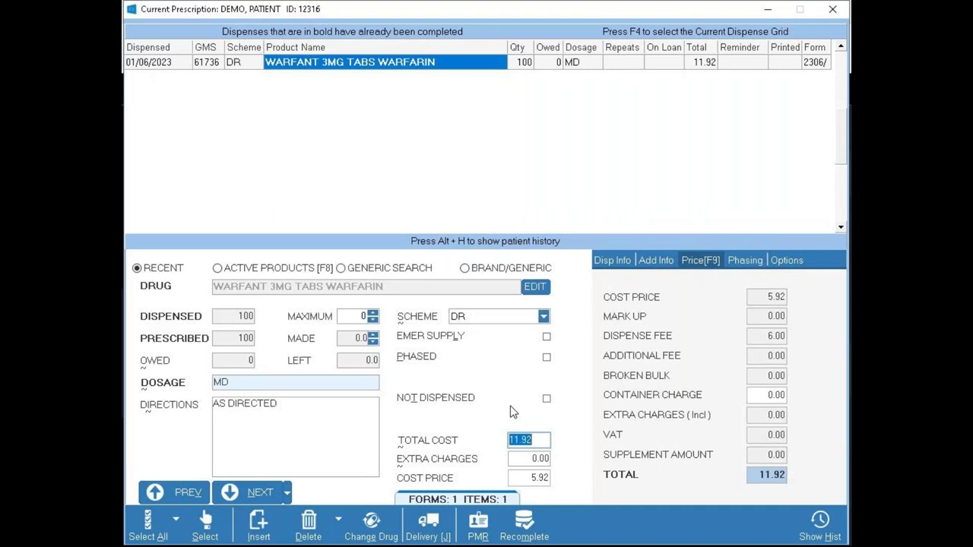
click(745, 261)
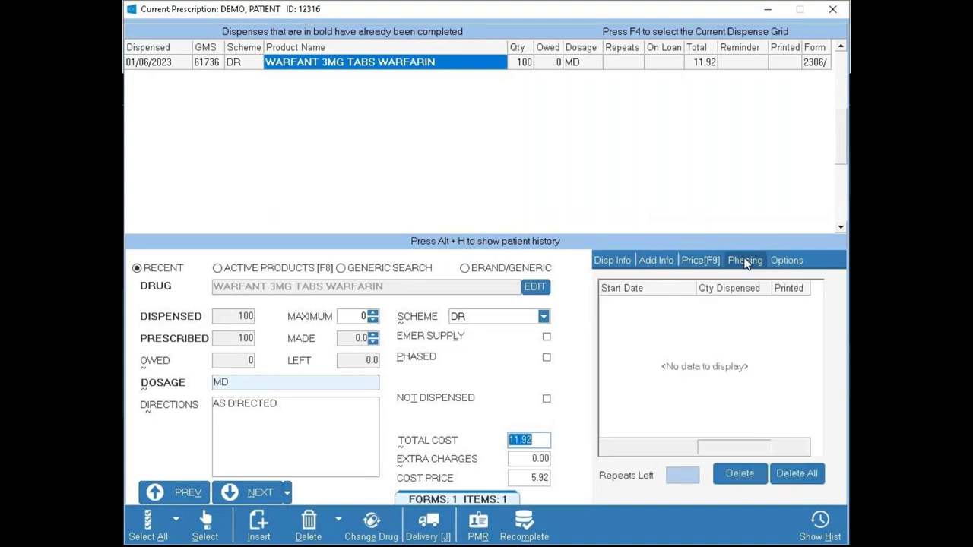
Review the Options, Disp Info and Add Info panels, then recomplete the WARFANT 3MG prescription
click(773, 259)
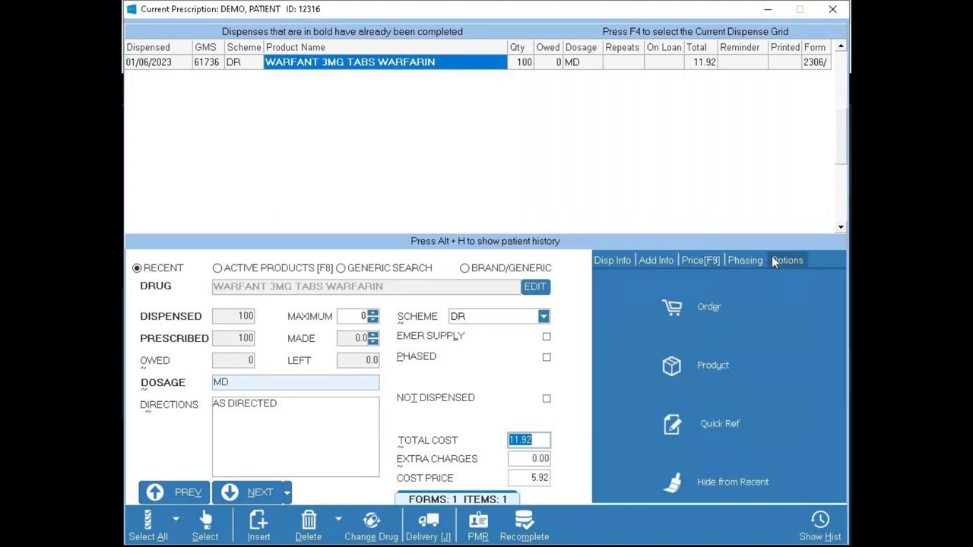
click(620, 262)
click(640, 262)
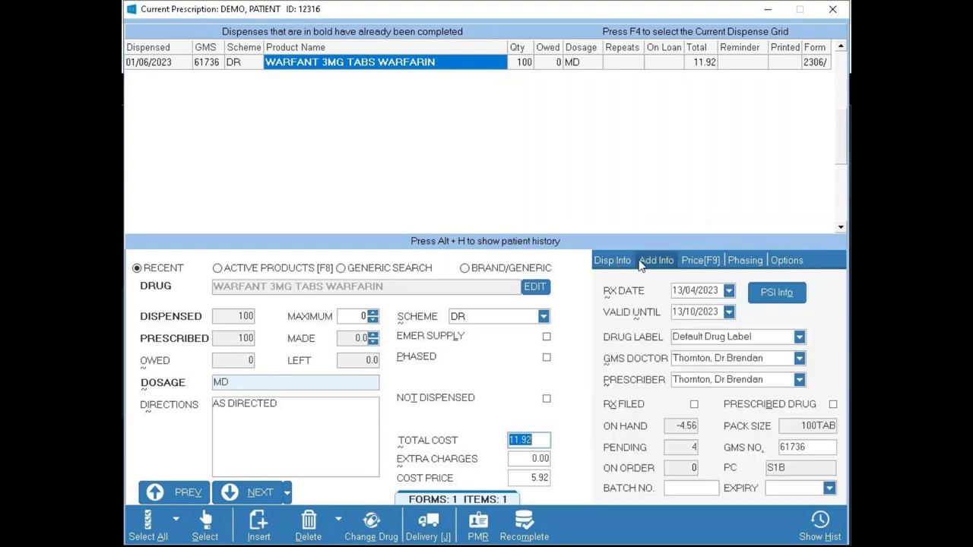
click(524, 524)
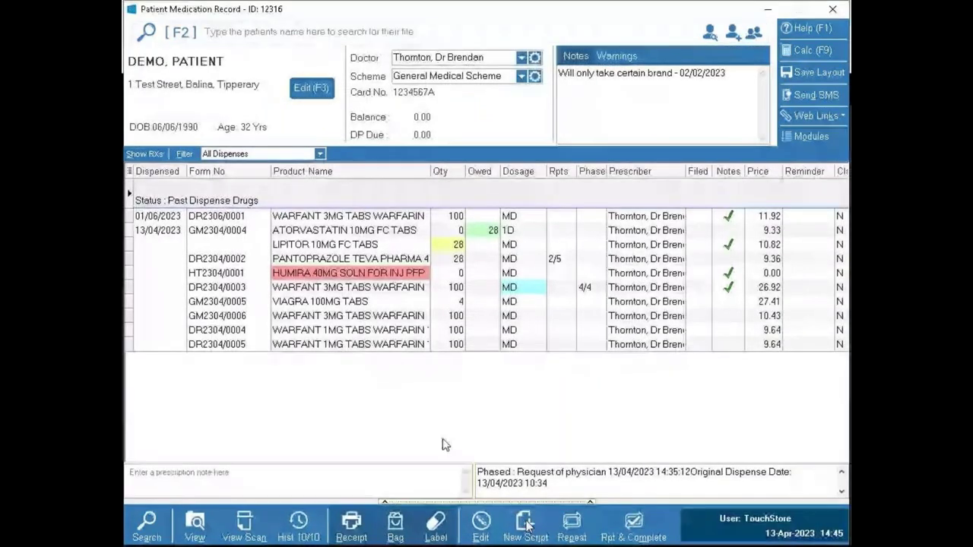
Select the VIAGRA 100MG TABS dispense and start a new prescription with drug 'Viag' (VIAGRA 100MG TABS)
click(298, 218)
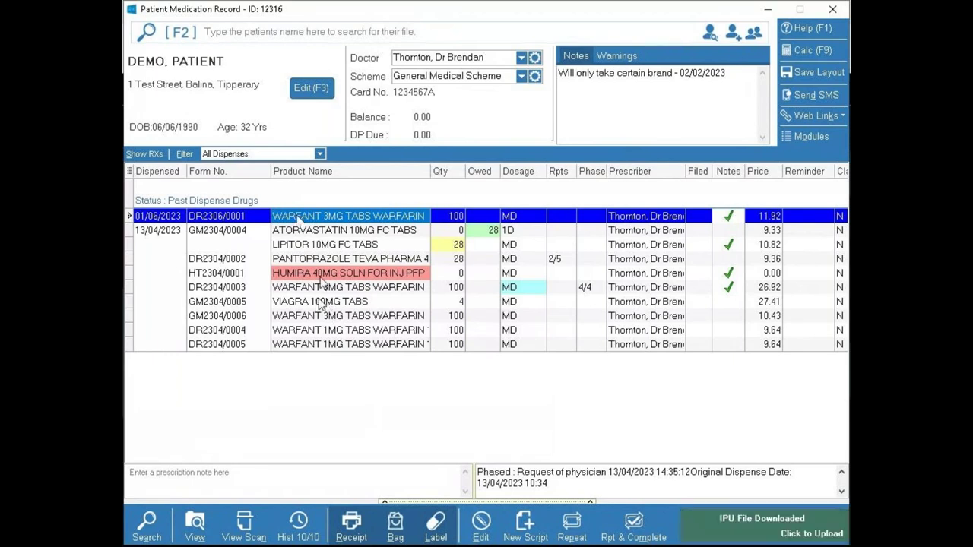
click(317, 302)
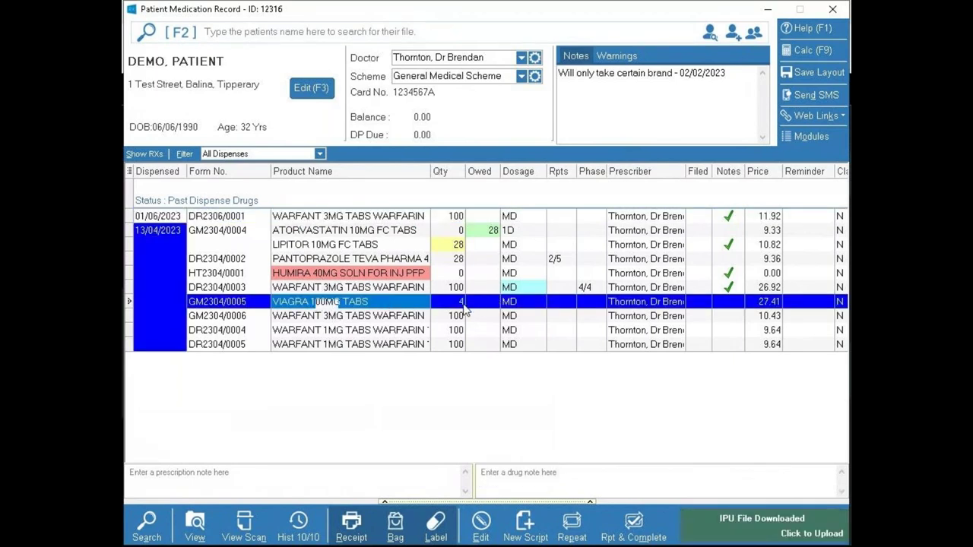
key(Return)
text(Viag)
key(Return)
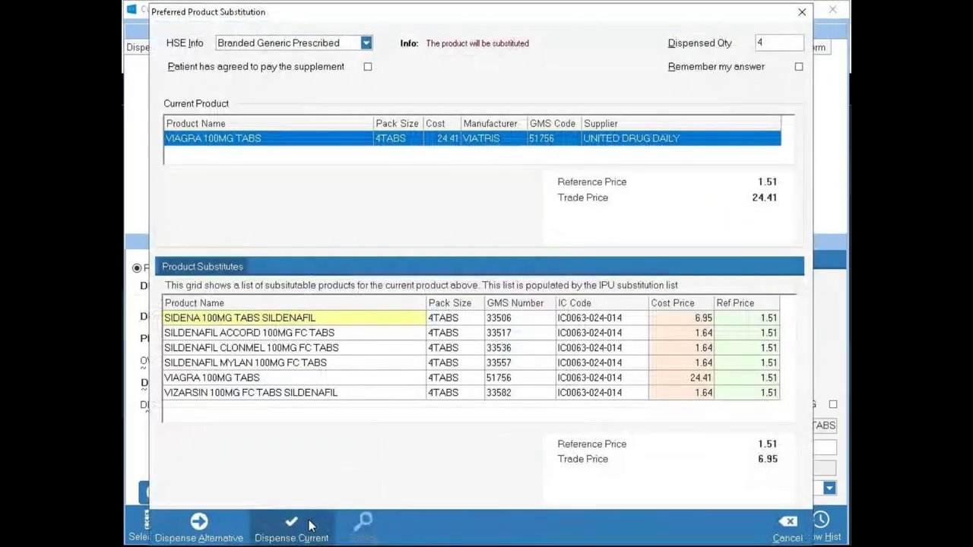
Decline the substitution, enter dosage MD (AS DIRECTED) and add 4 VIAGRA 100MG TABS
click(305, 522)
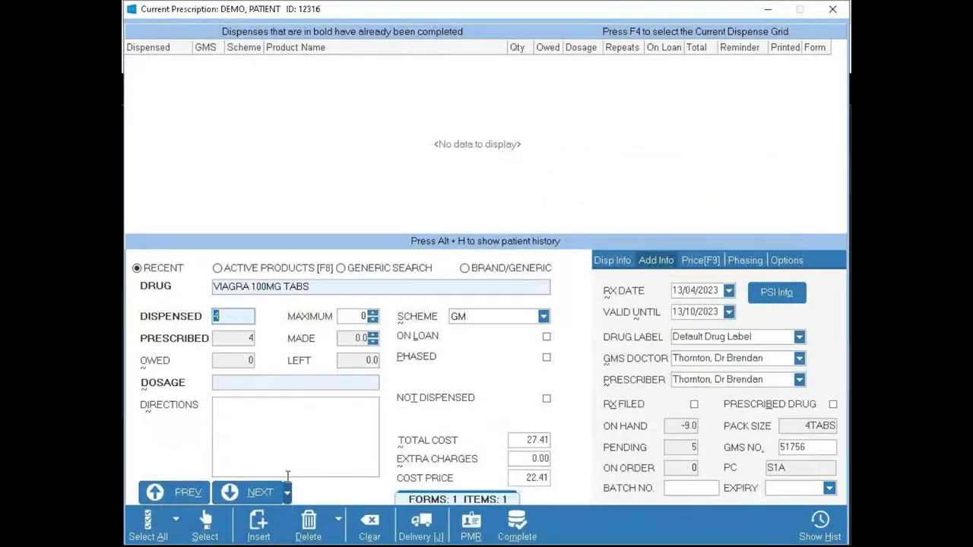
click(261, 384)
text(MD)
key(Return)
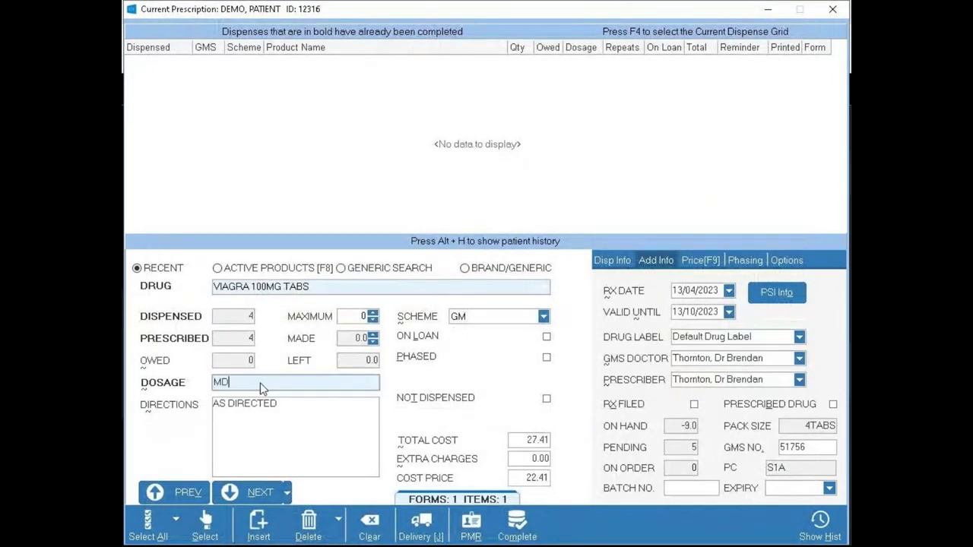
key(Return)
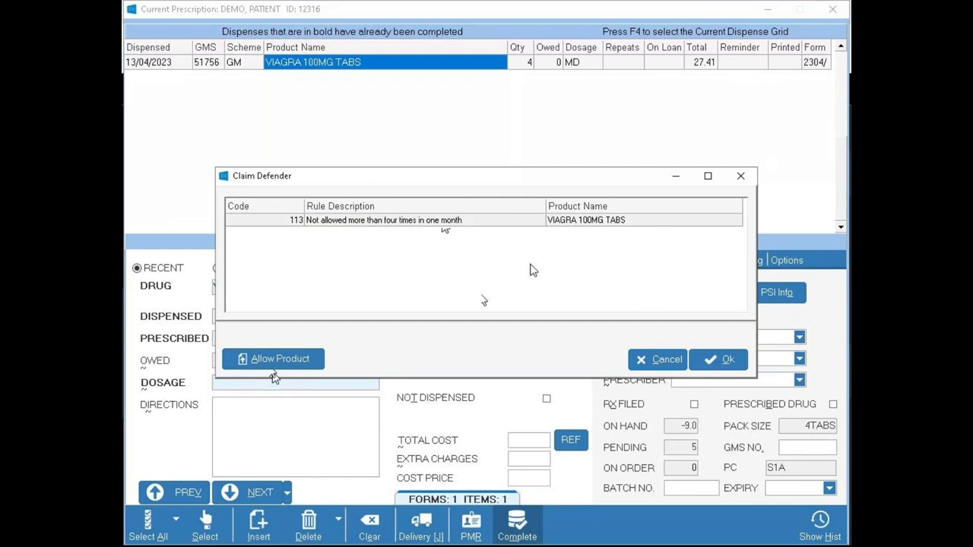
Cancel the PIN prompt and Claim Defender warnings blocking completion of the VIAGRA script
click(719, 359)
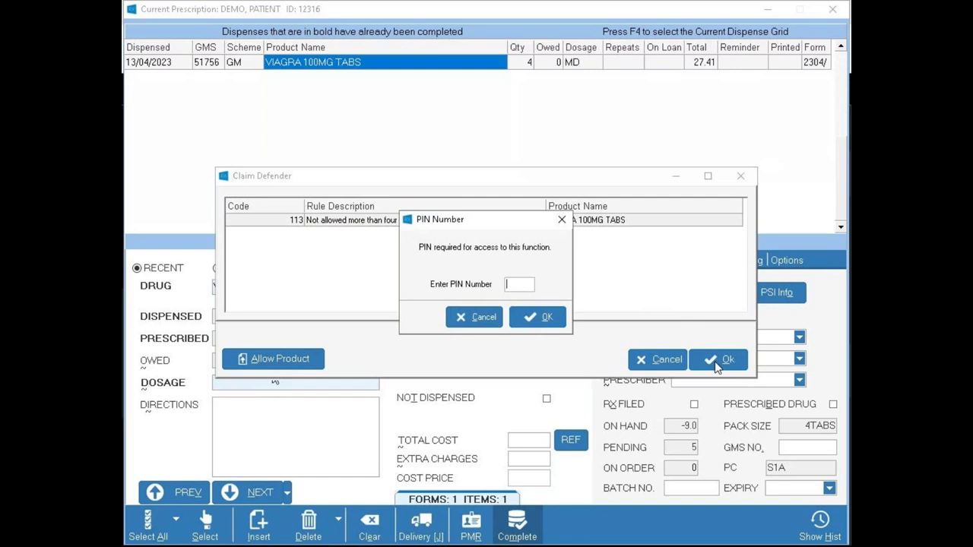
click(487, 320)
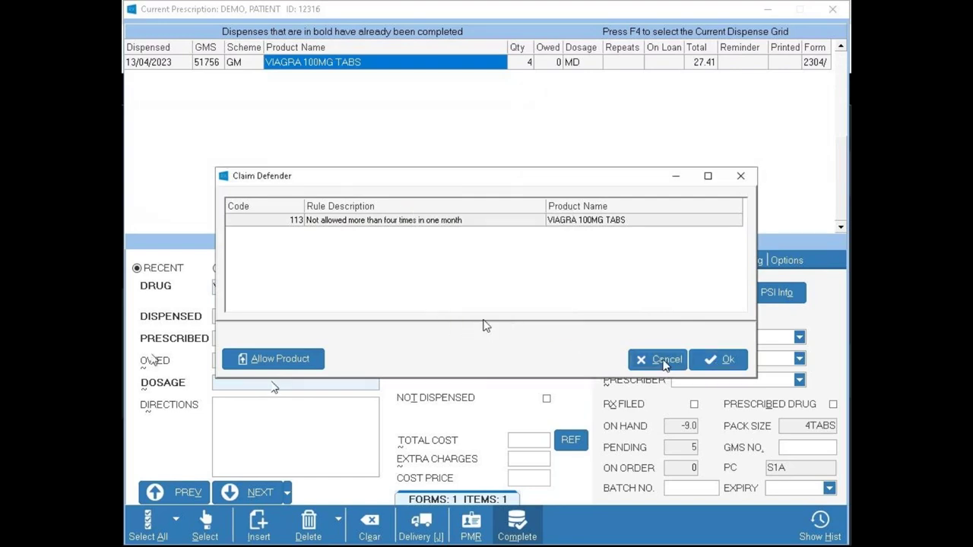
click(658, 363)
click(372, 529)
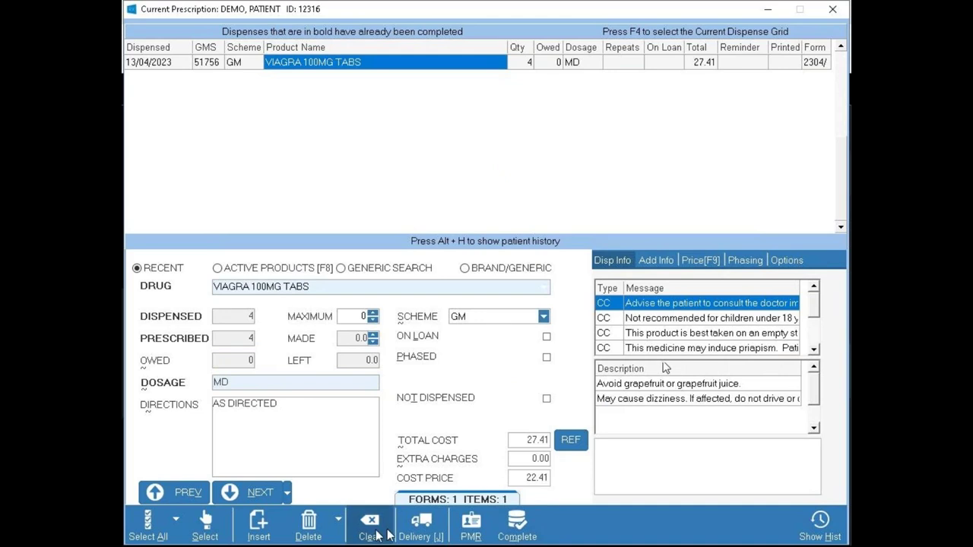
click(508, 526)
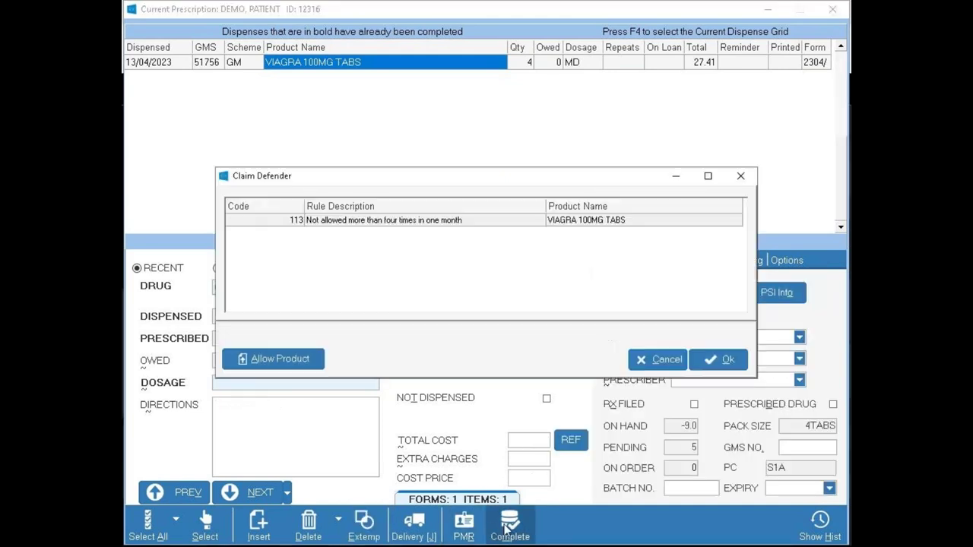
click(651, 356)
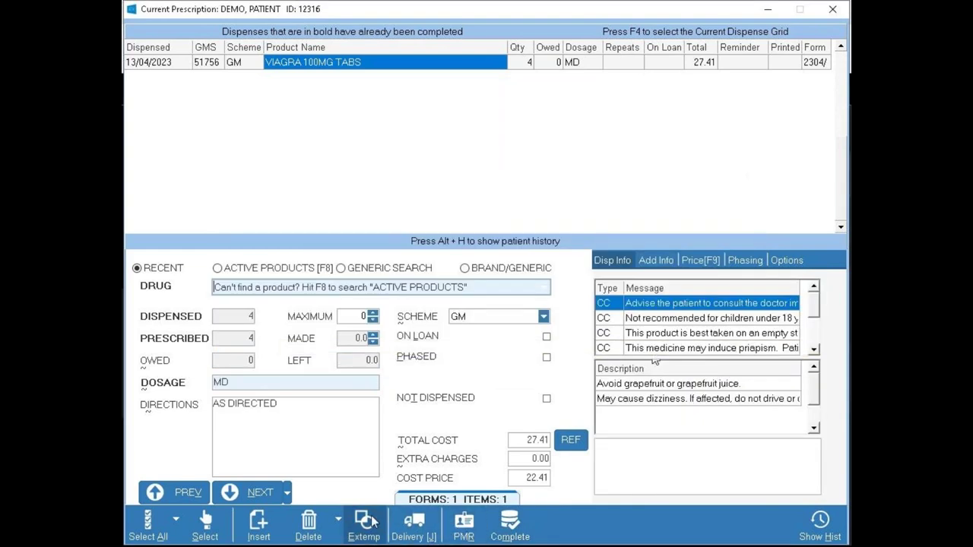
Delete the VIAGRA 100MG TABS item and return to the patient record
click(324, 524)
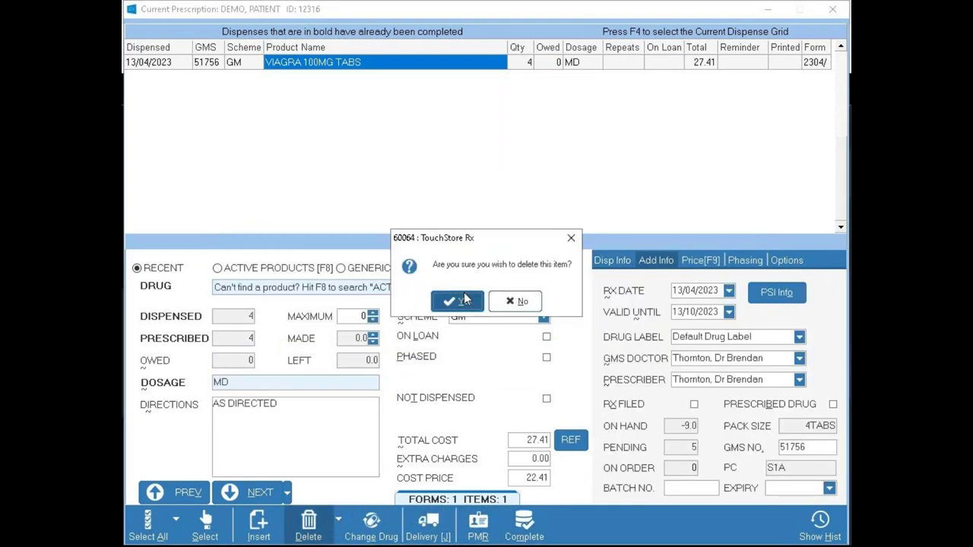
click(465, 300)
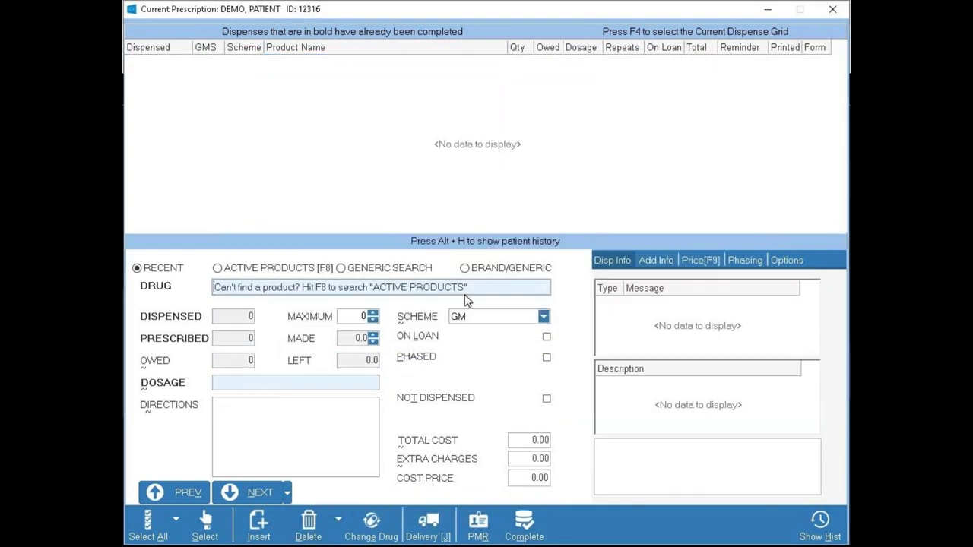
click(477, 523)
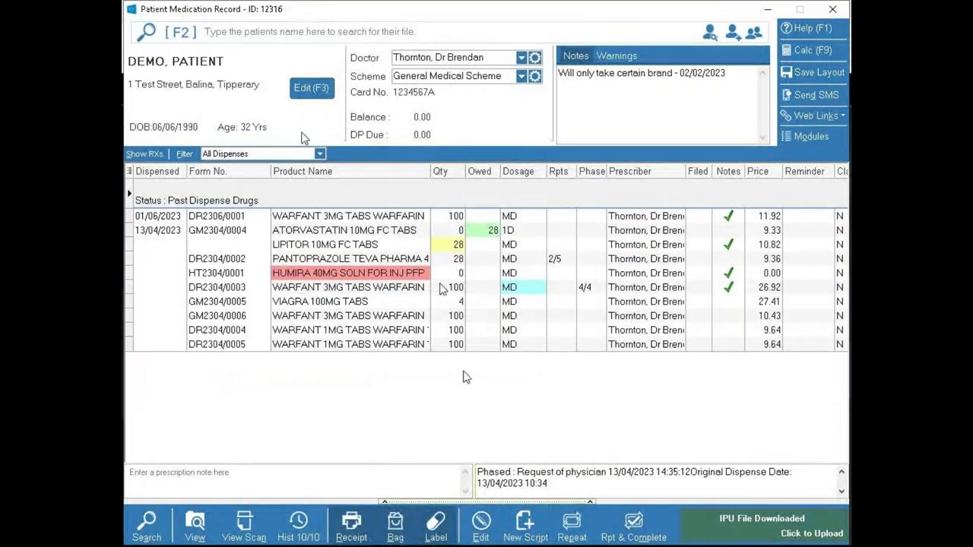
Open Patient Maintenance with Edit (F3) beside the patient's name
click(312, 88)
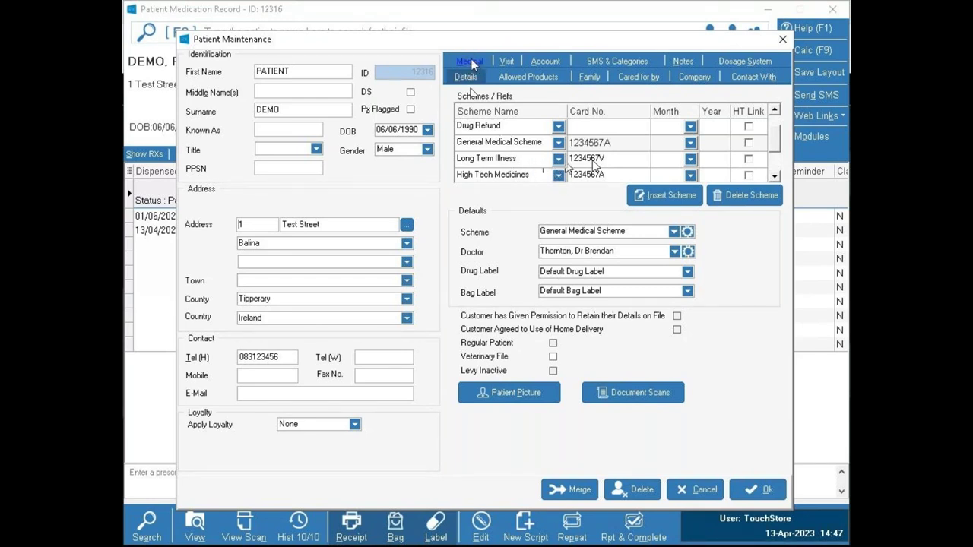
On the Medical tab, keep Diabetes Mellitus as the long-term illness condition
click(477, 64)
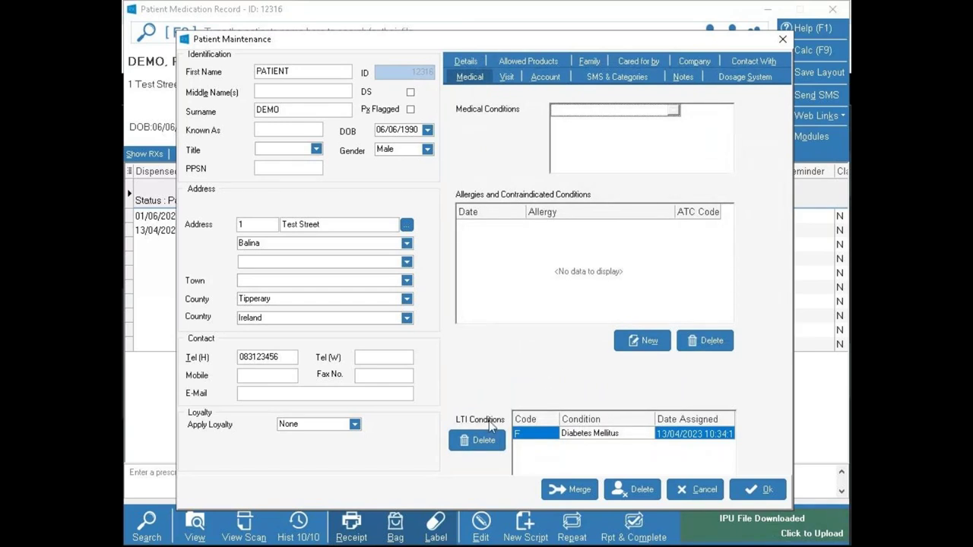
click(640, 439)
click(647, 435)
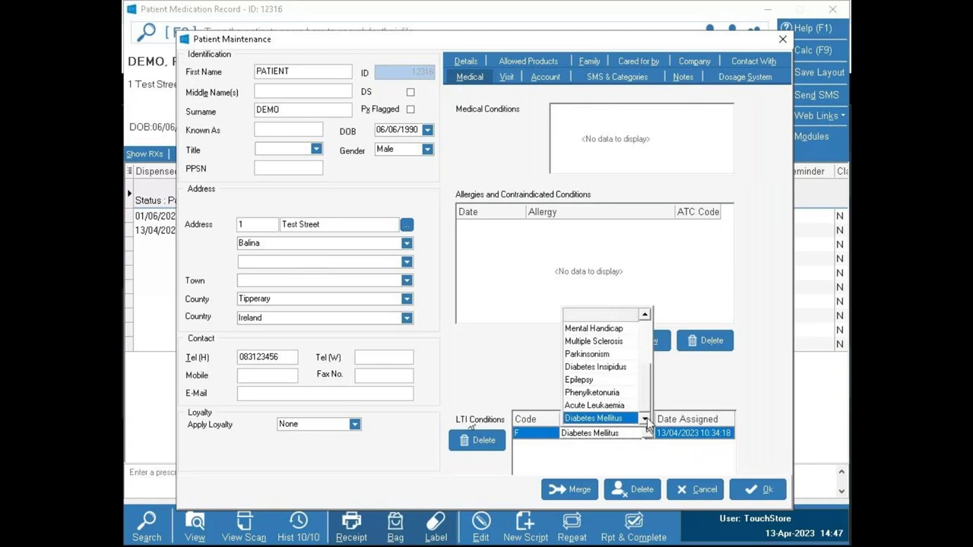
mouse_move(647, 386)
mouse_down()
mouse_move(645, 342)
mouse_move(641, 399)
mouse_up()
click(605, 437)
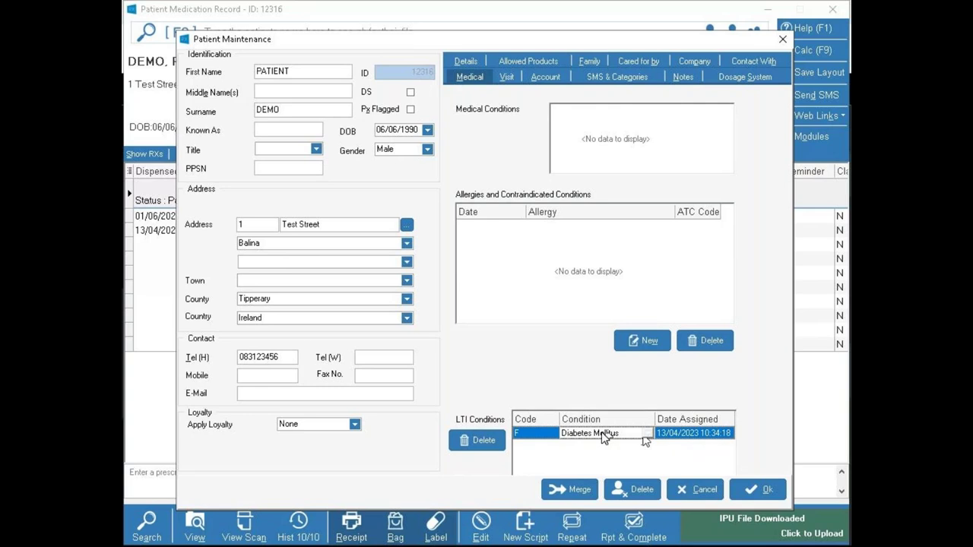
Discard the blank new condition row, then save and close Patient Maintenance
click(644, 450)
click(646, 451)
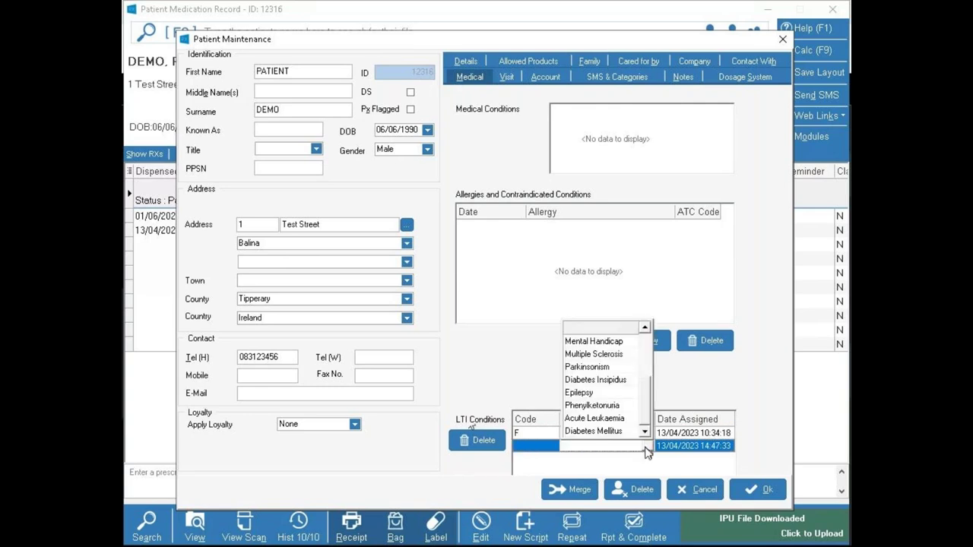
click(647, 453)
click(749, 490)
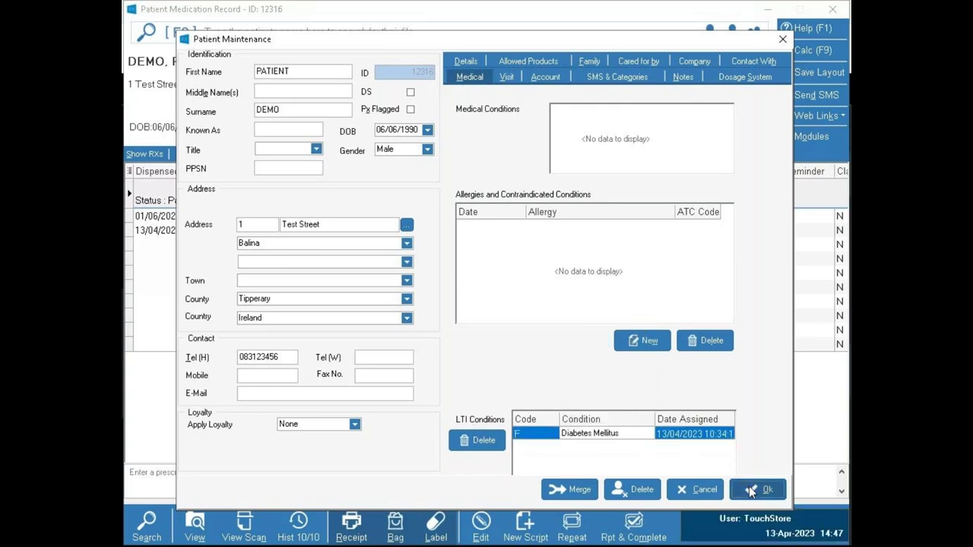
click(488, 301)
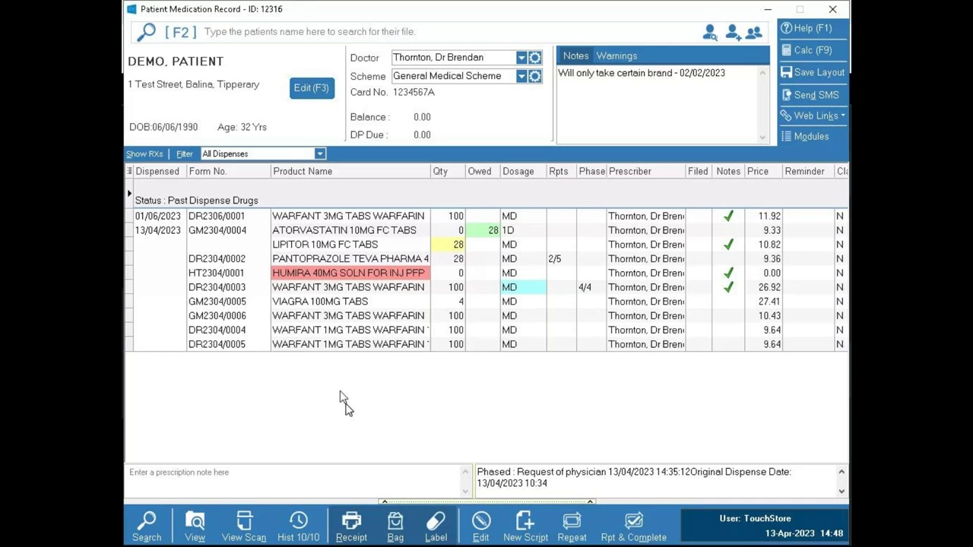
click(307, 96)
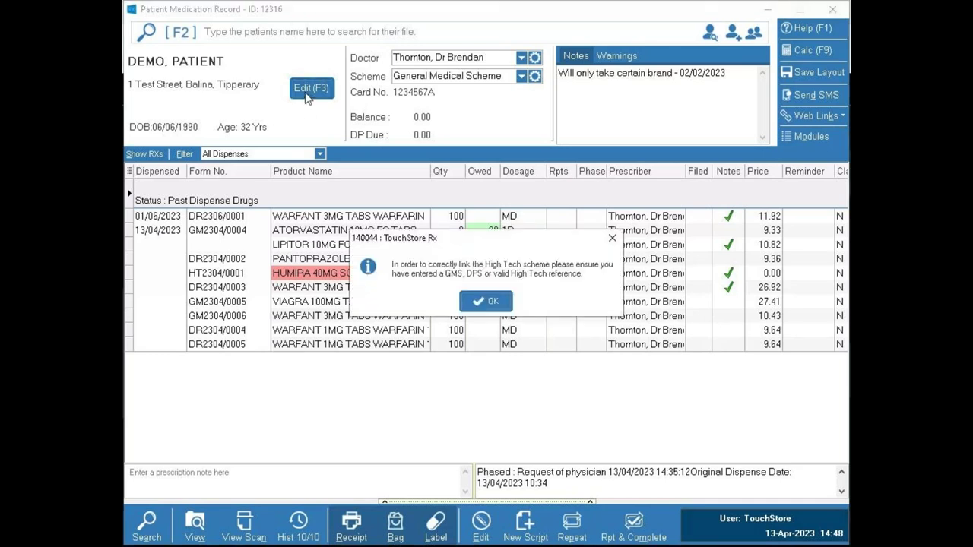
click(501, 301)
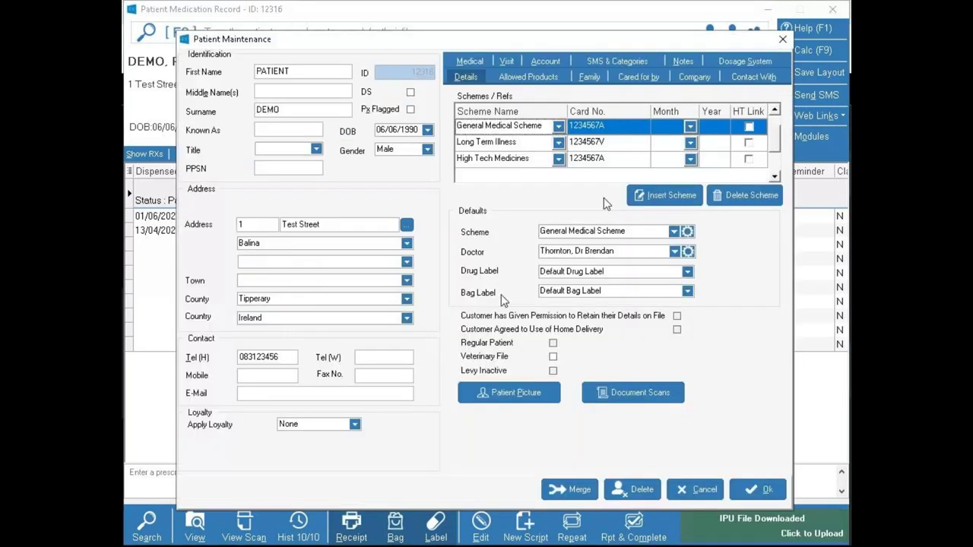
click(749, 128)
click(748, 128)
click(467, 61)
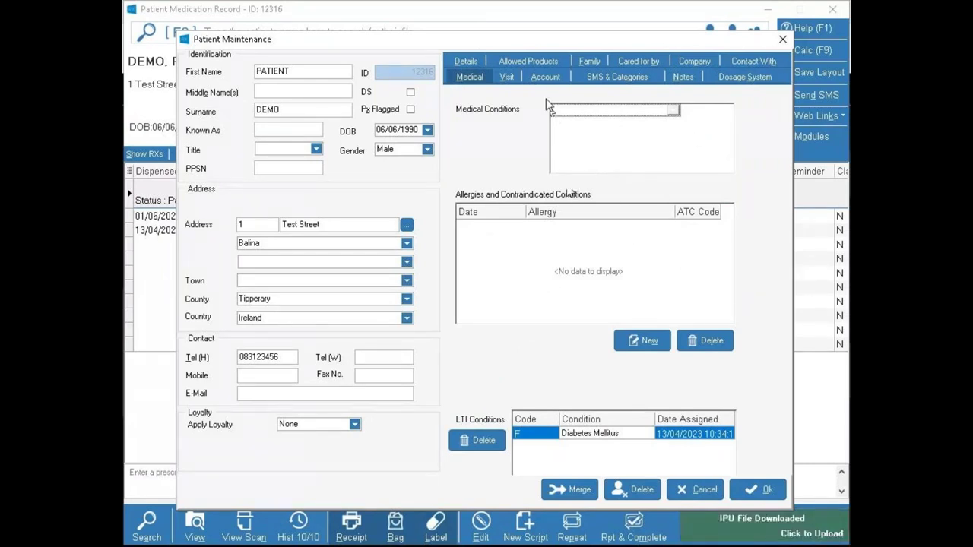
click(588, 61)
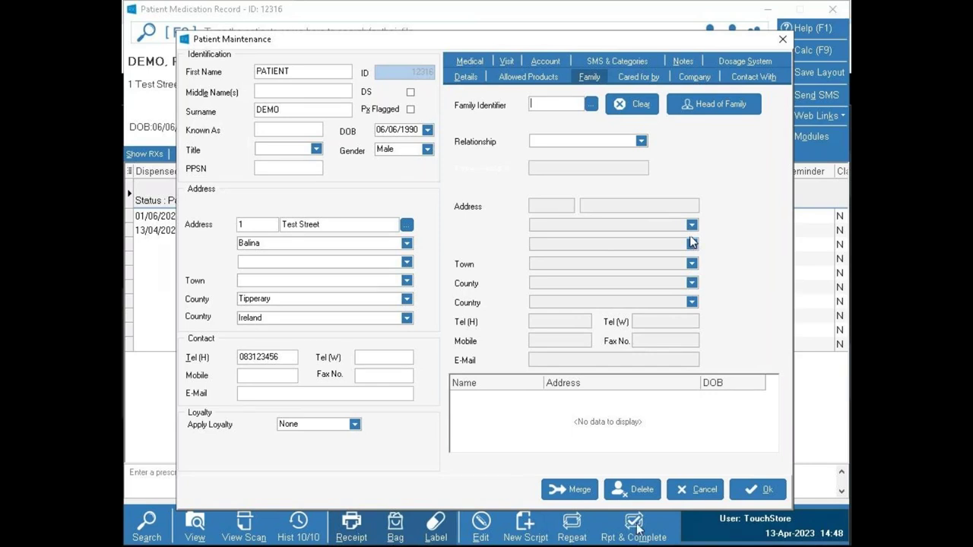
click(693, 491)
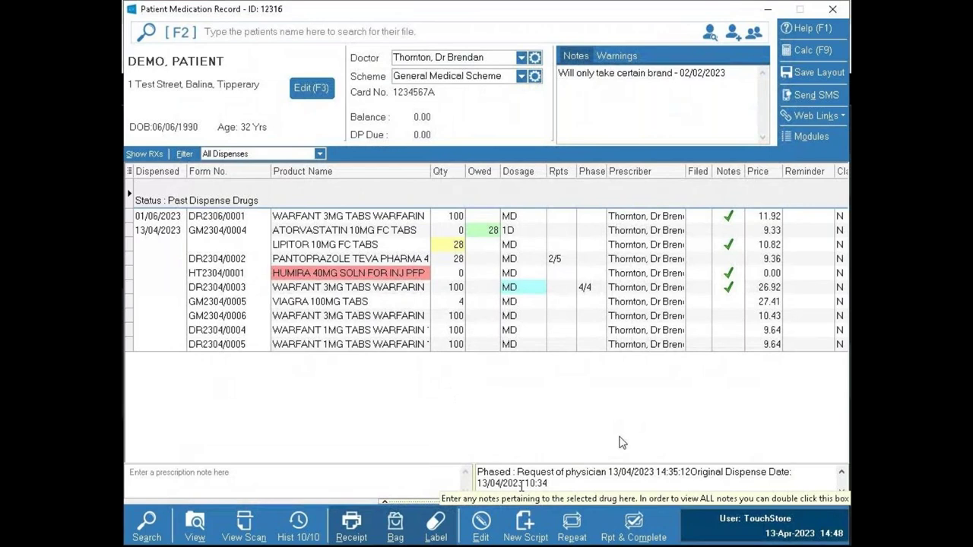
click(525, 521)
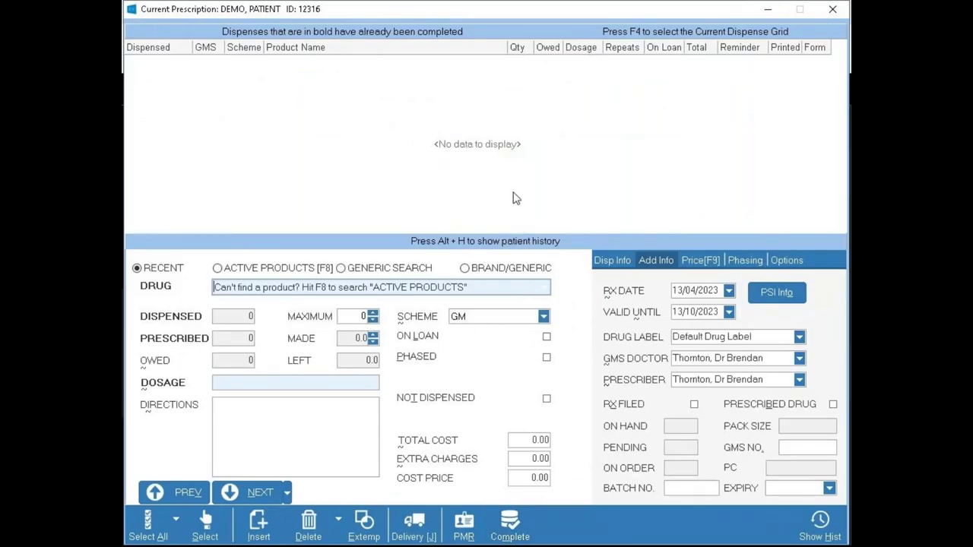
key(alt)
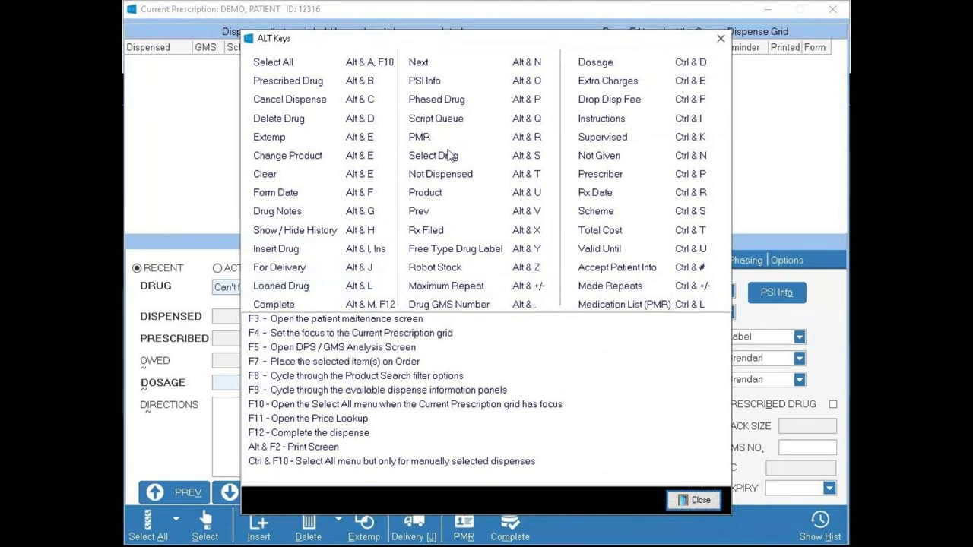
click(714, 505)
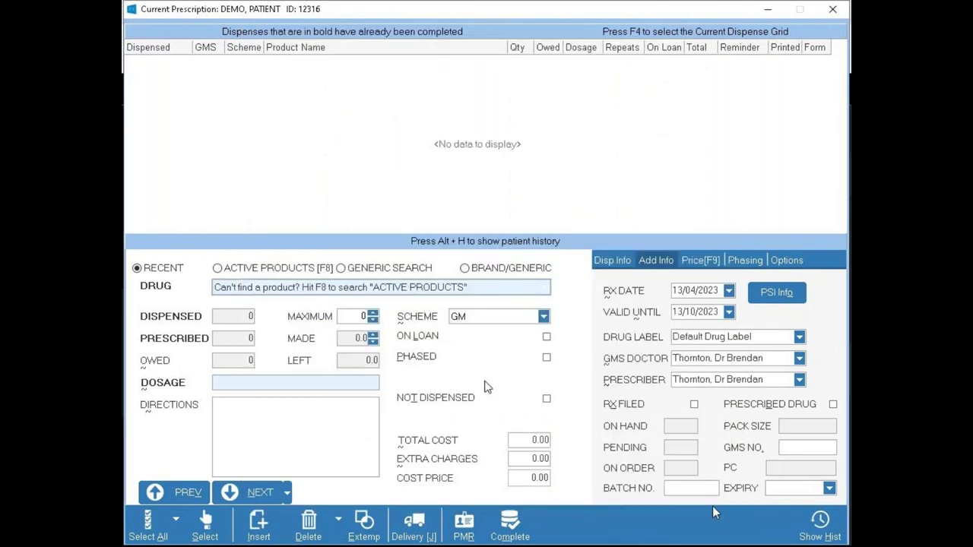
click(468, 520)
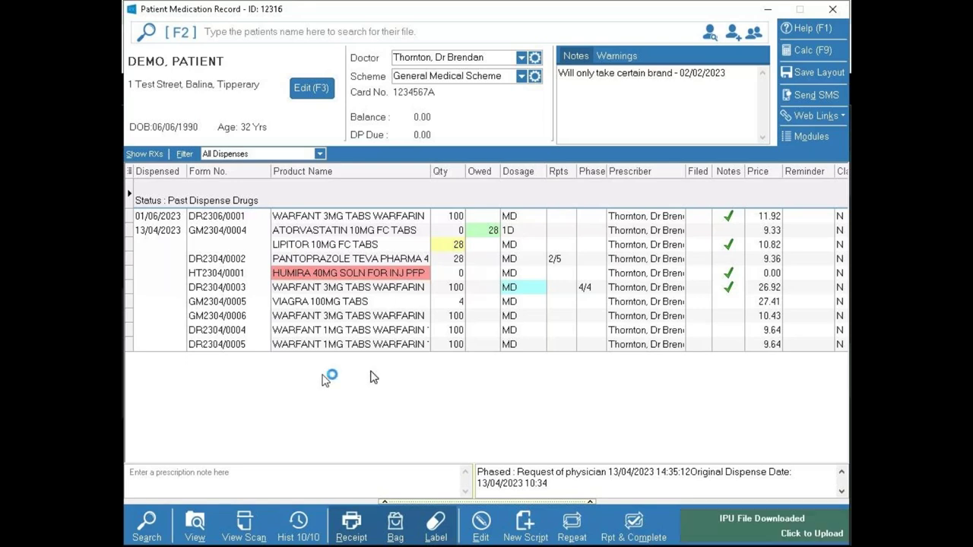
key(F1)
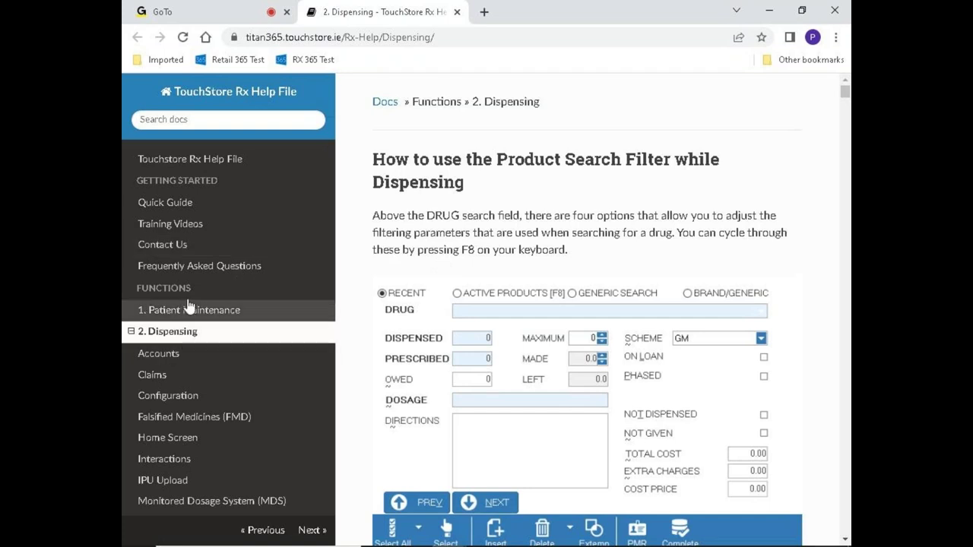
click(170, 227)
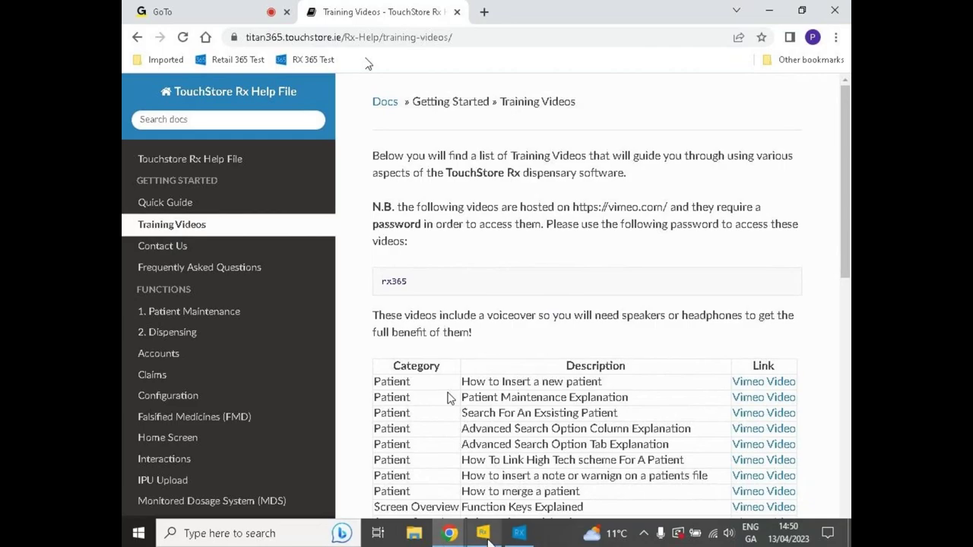
click(521, 535)
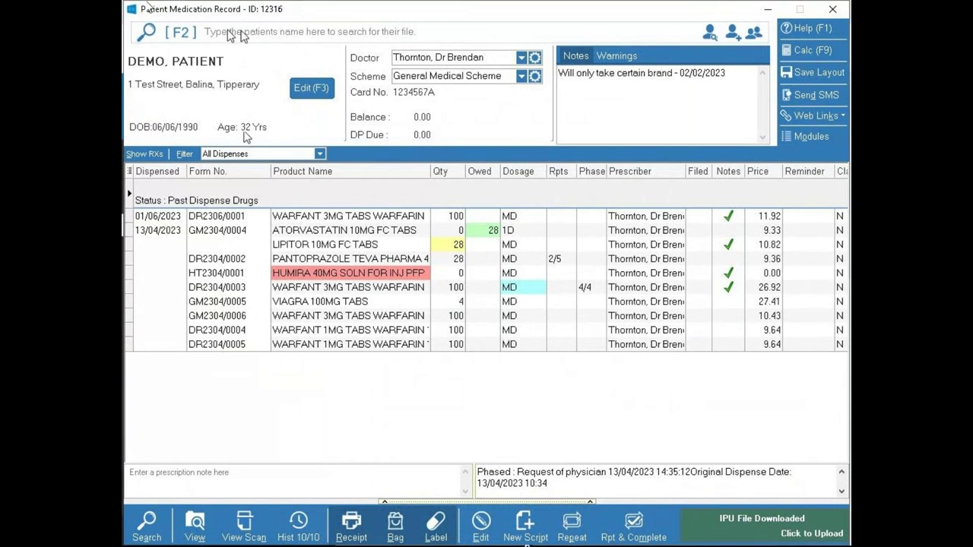
Tick HT Link on the patient's General Medical Scheme row and save the details
click(317, 90)
click(487, 296)
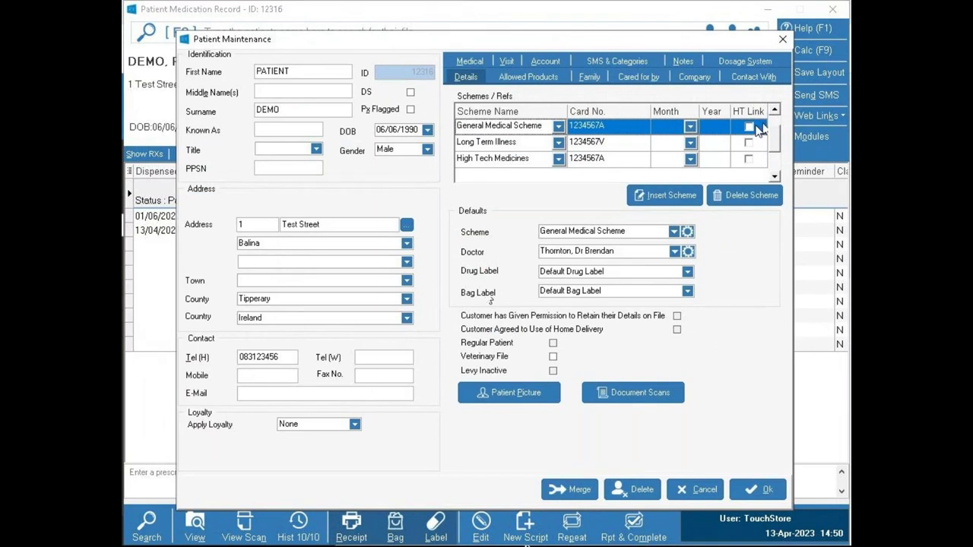
click(749, 127)
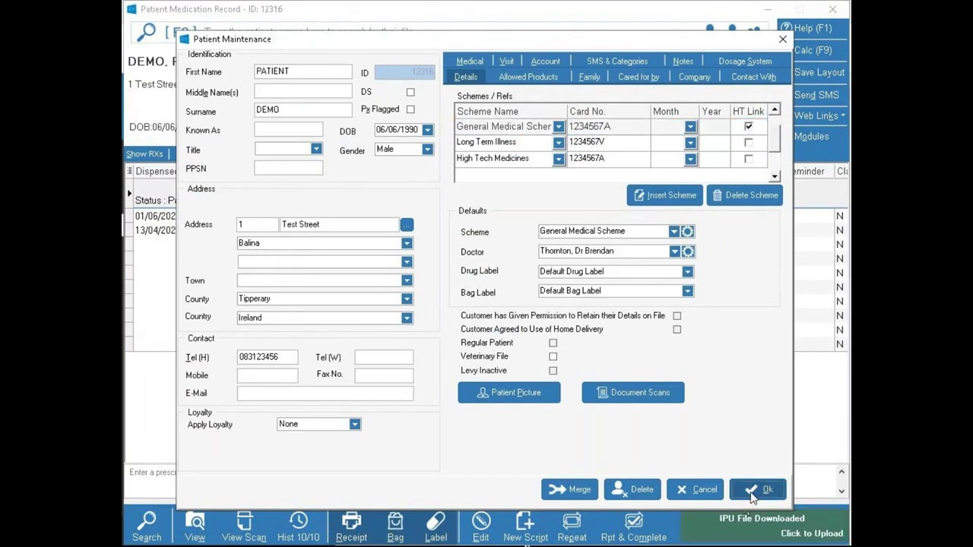
click(752, 491)
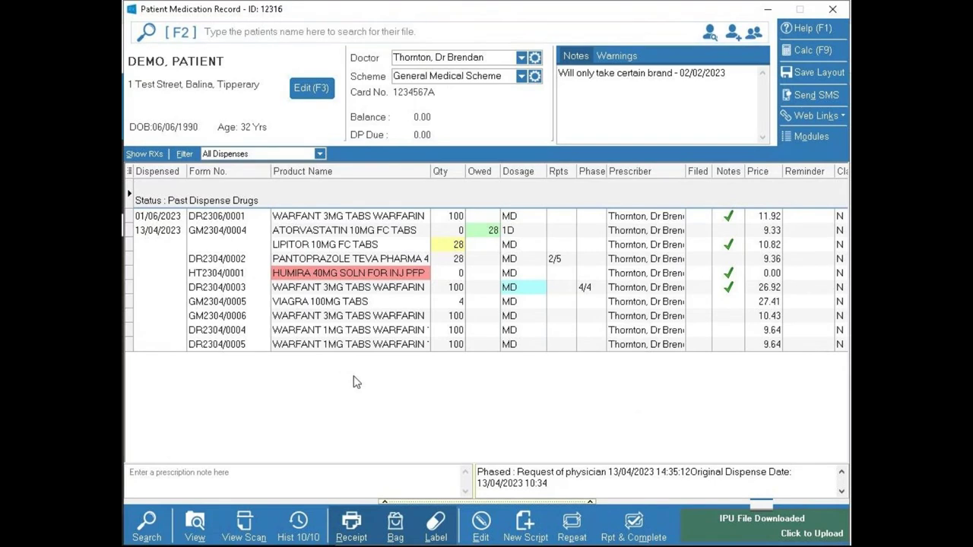
key(ctrl+l)
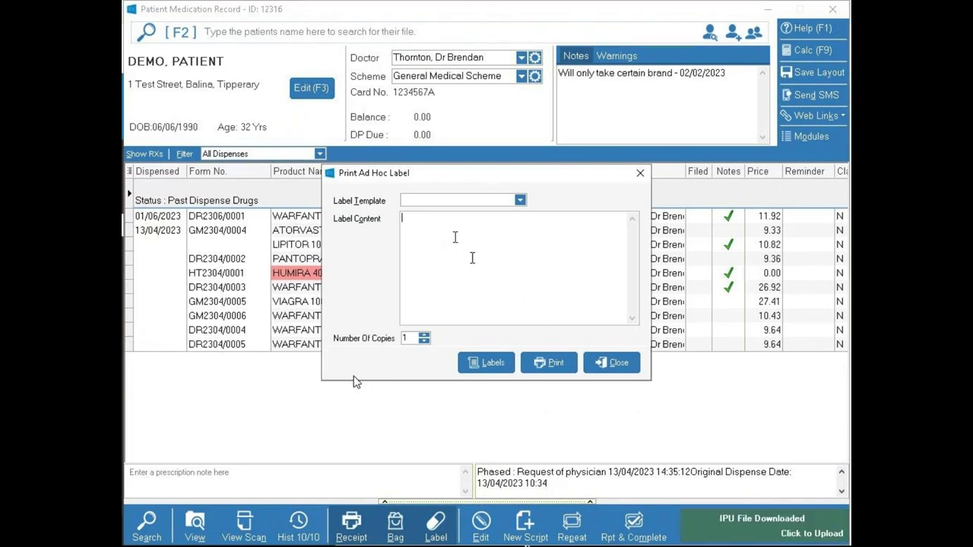
text(yfsuyaf)
key(BackSpace)
key(BackSpace)
key(BackSpace)
key(BackSpace)
key(BackSpace)
key(BackSpace)
key(BackSpace)
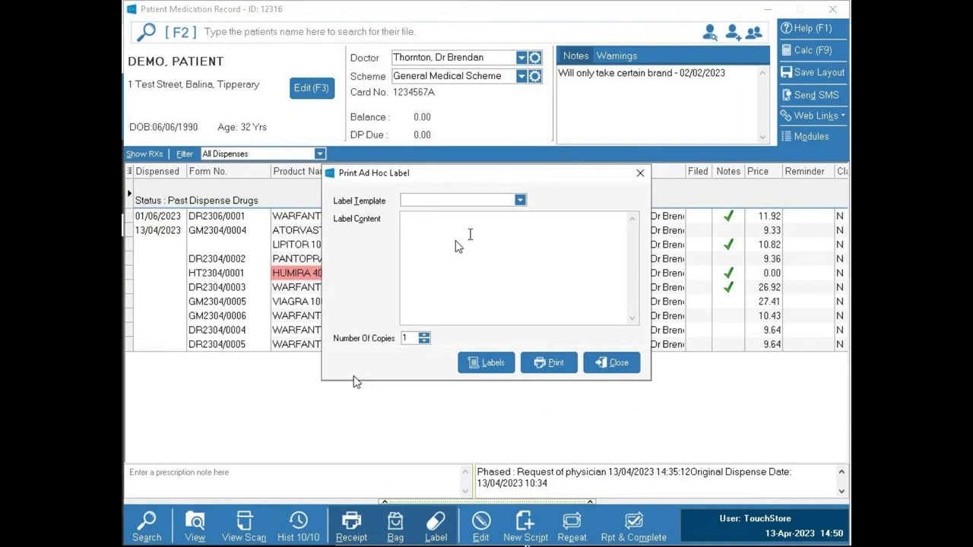
click(494, 199)
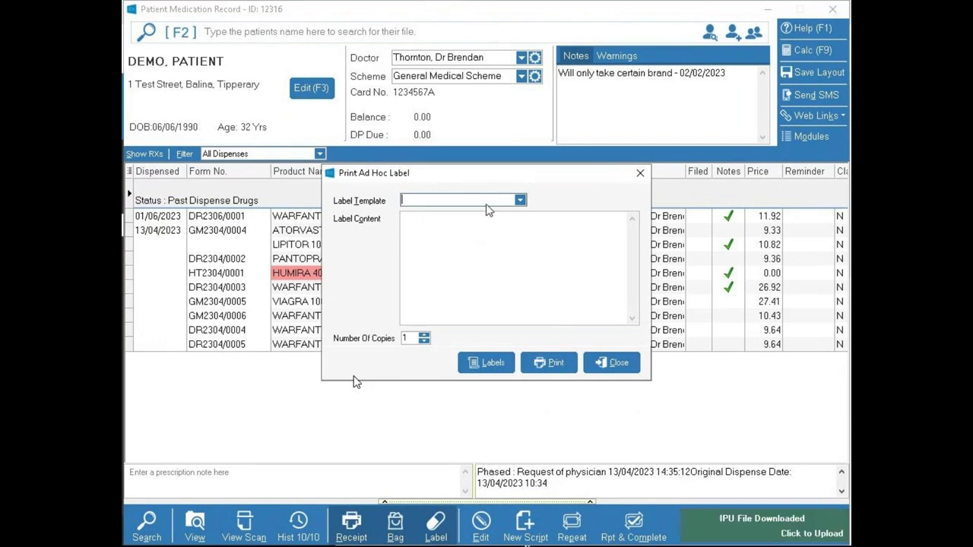
double_click(489, 202)
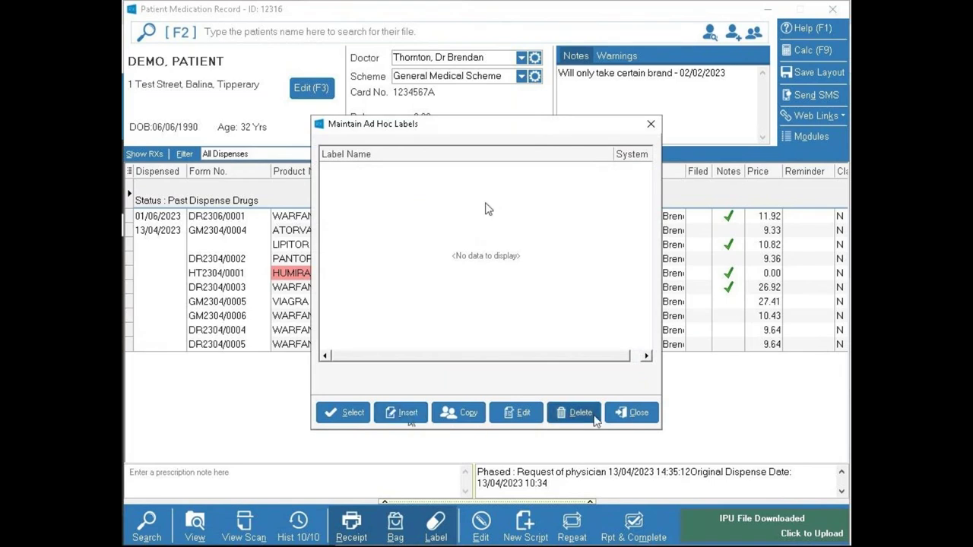
click(624, 414)
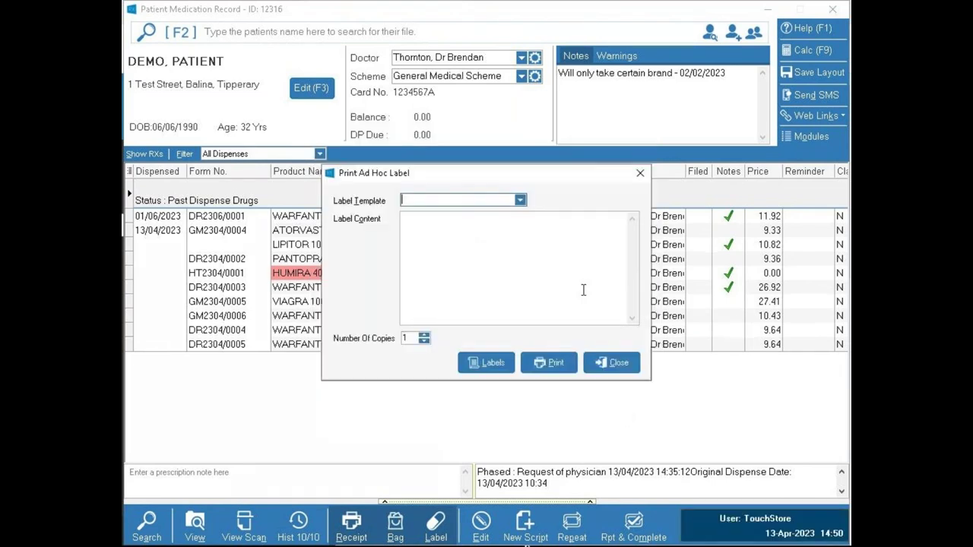
click(608, 364)
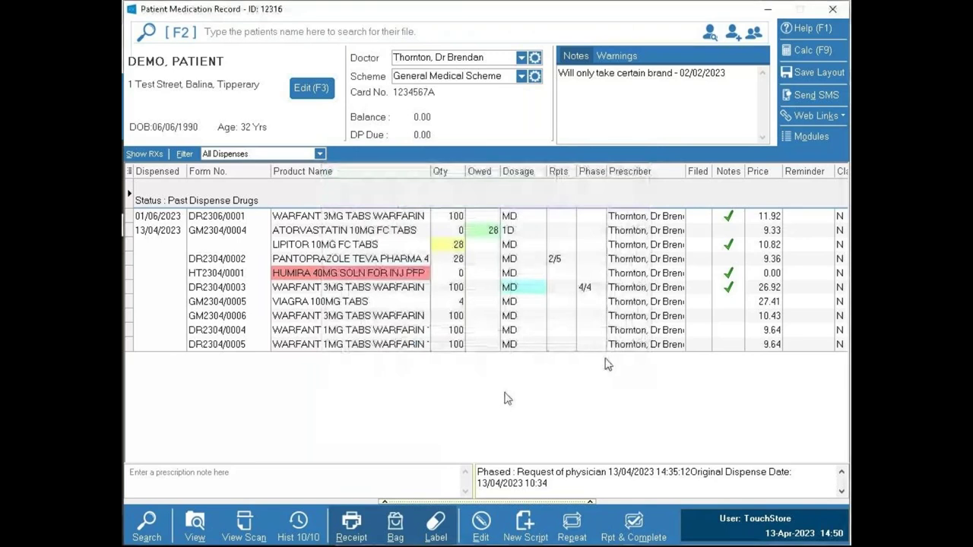
click(384, 345)
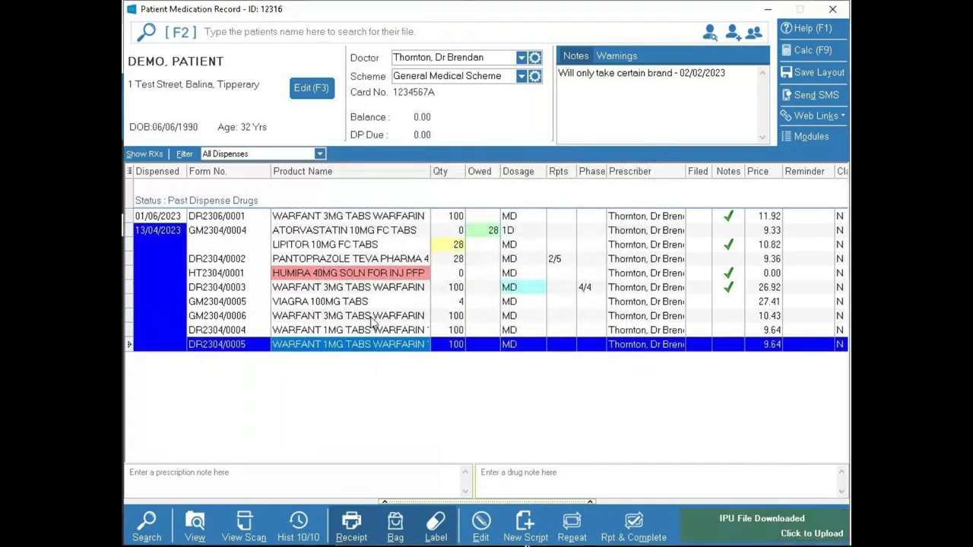
key(F7)
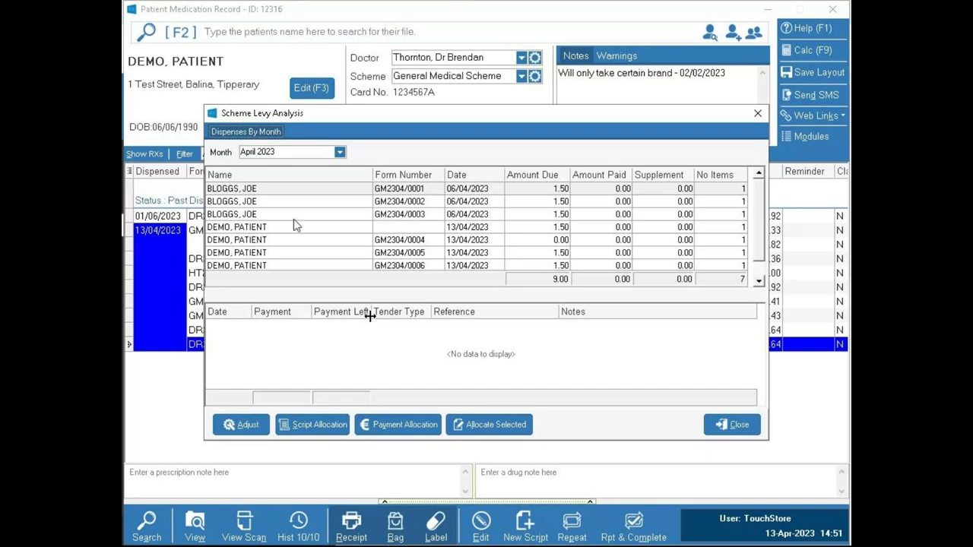
click(254, 227)
click(256, 241)
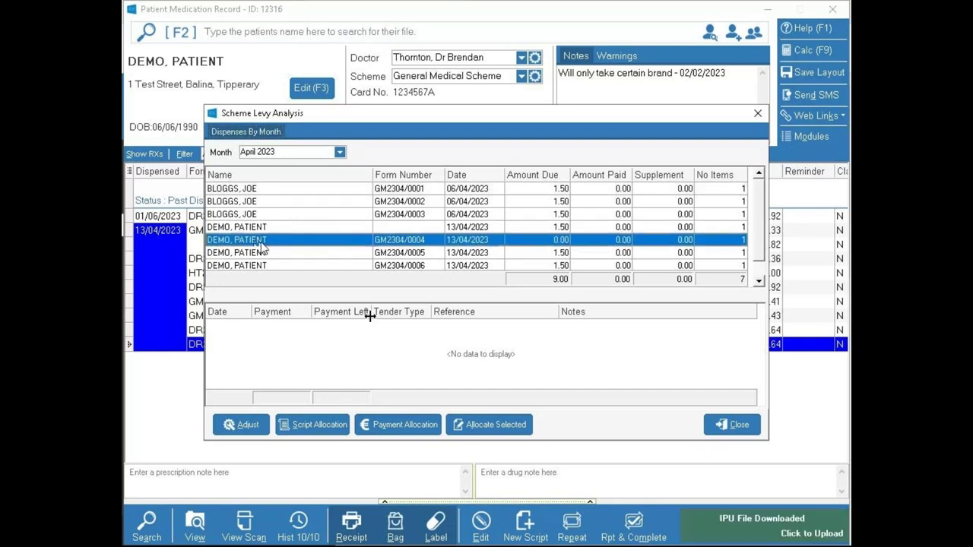
click(255, 191)
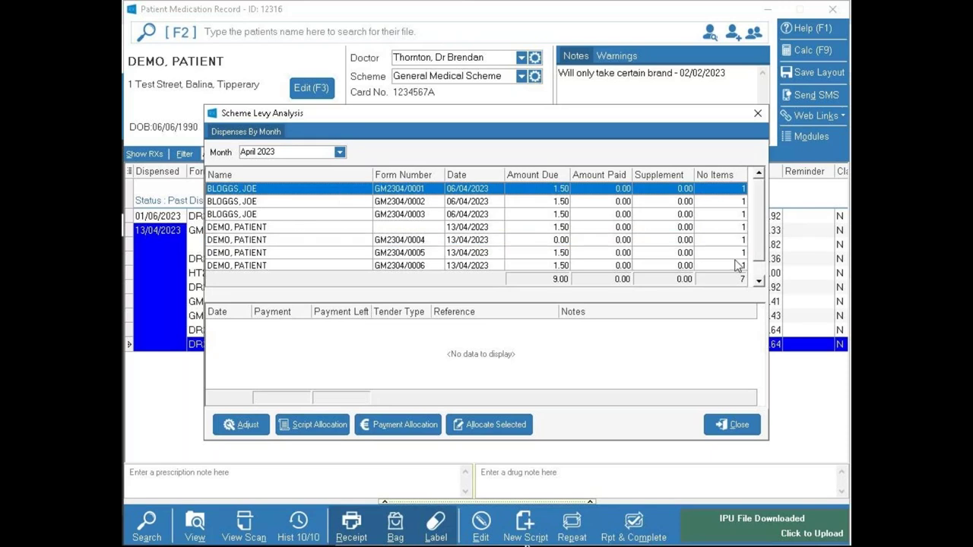
scroll(763, 230, down, 1)
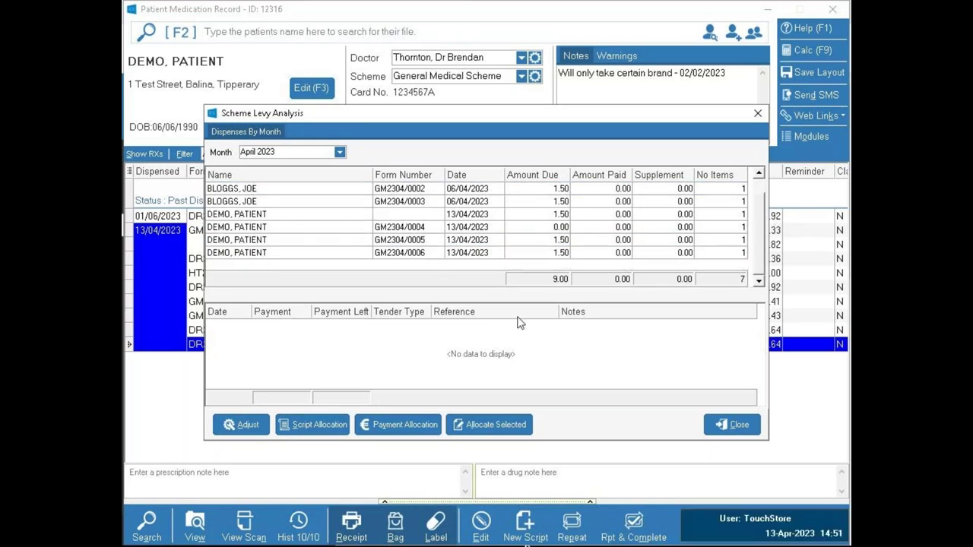
click(335, 256)
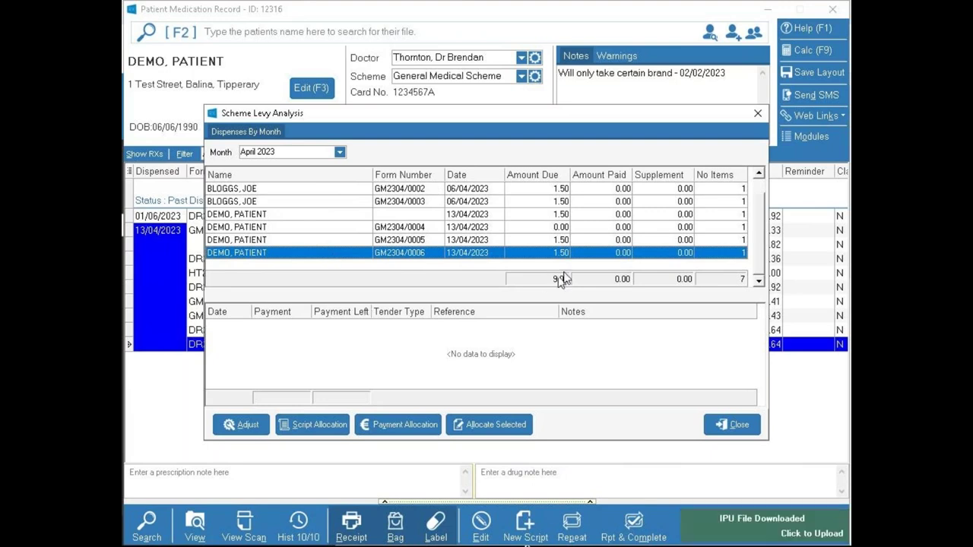
scroll(760, 233, up, 1)
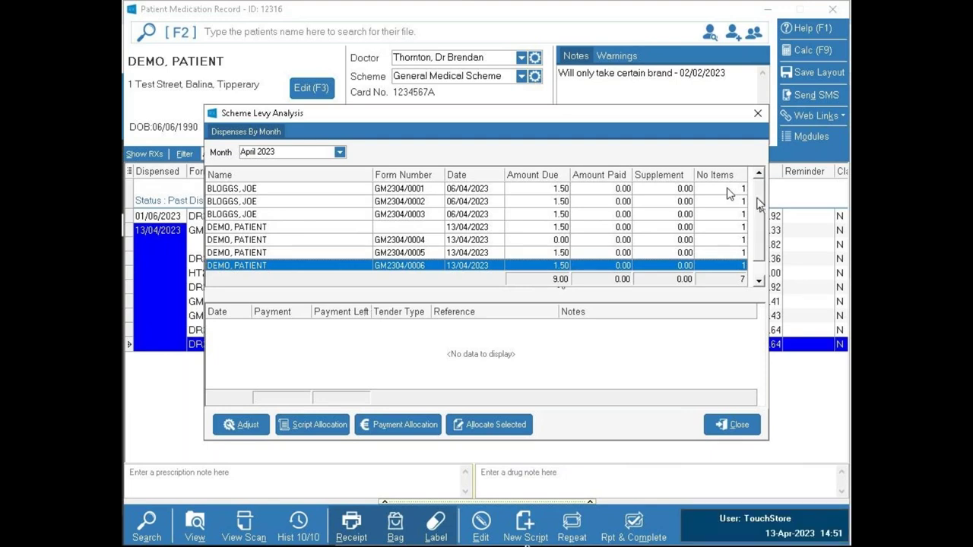
Close the scheme levy analysis, leaving the Scheme dropdown unchanged
click(757, 112)
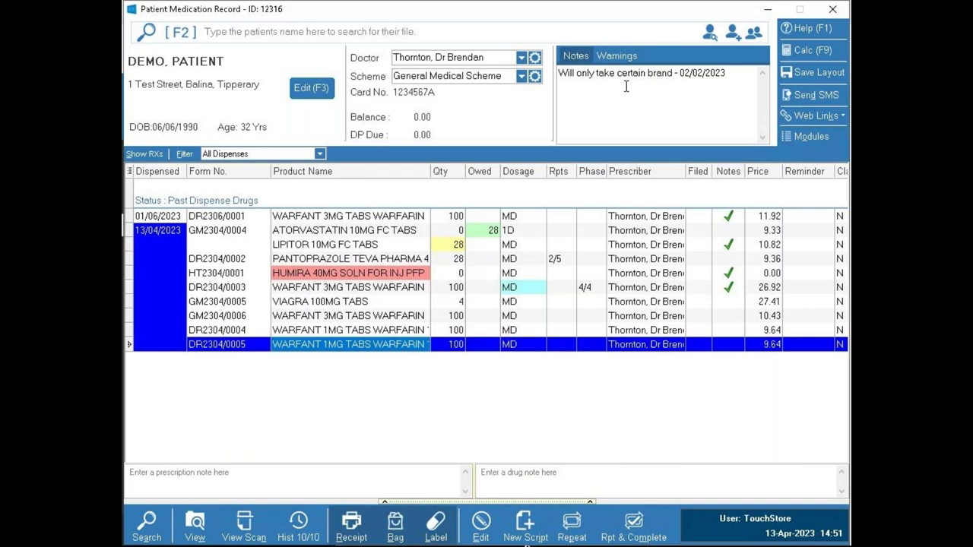
click(520, 76)
click(520, 76)
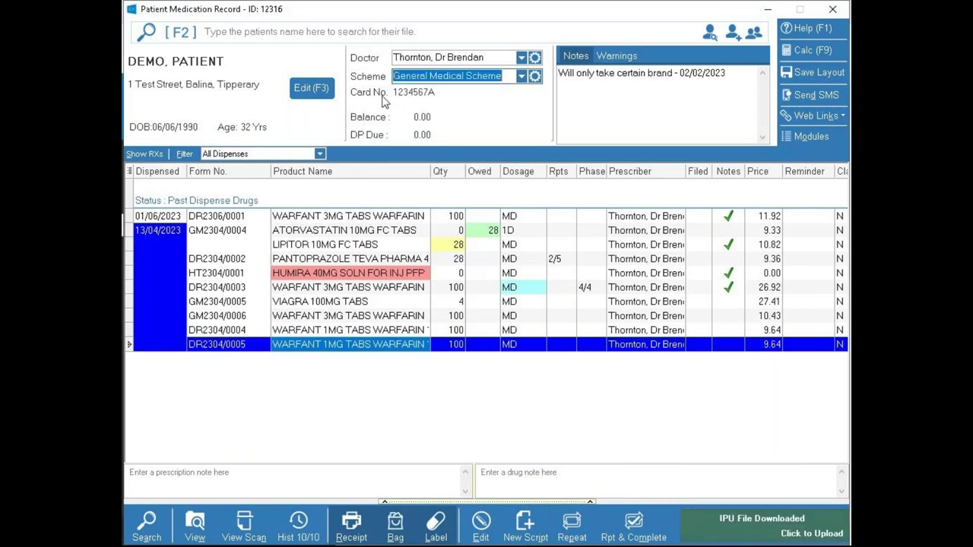
Add a Drugs Payment Scheme row with its card number, save, and make it the record's scheme
click(330, 93)
click(661, 196)
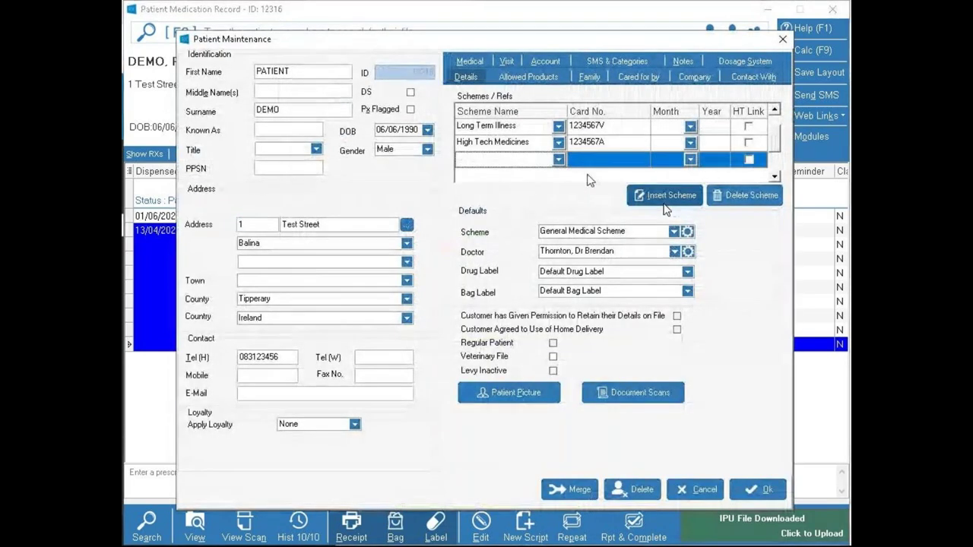
click(558, 159)
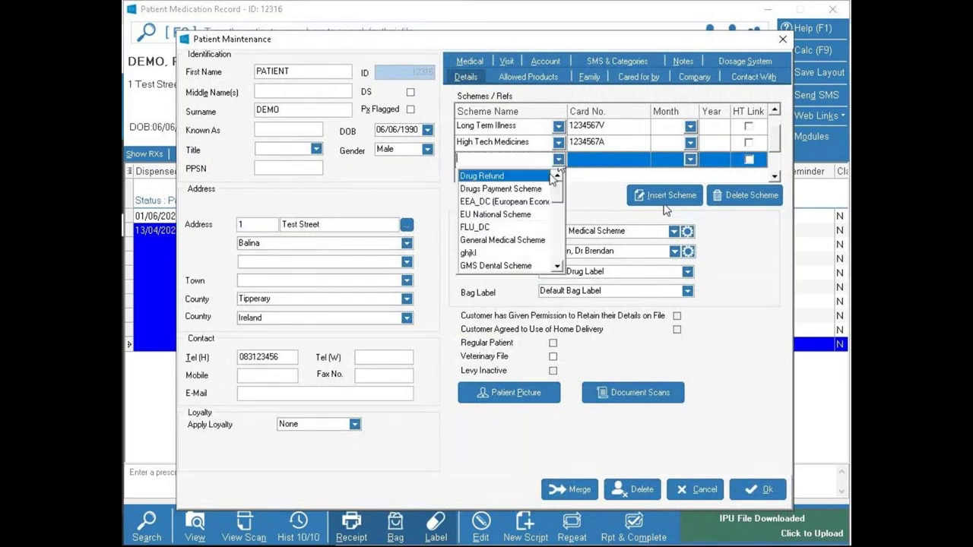
click(544, 187)
click(581, 164)
text(1234567A)
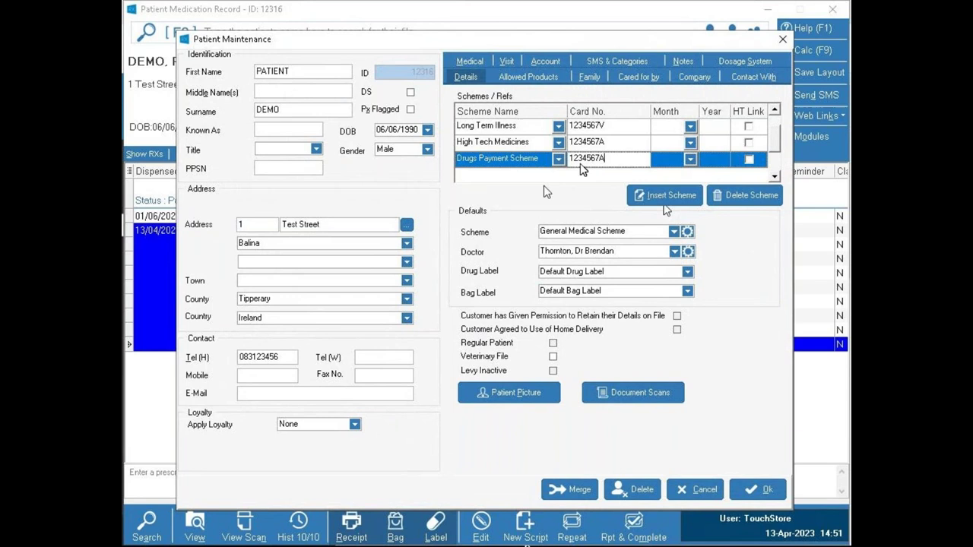
click(758, 489)
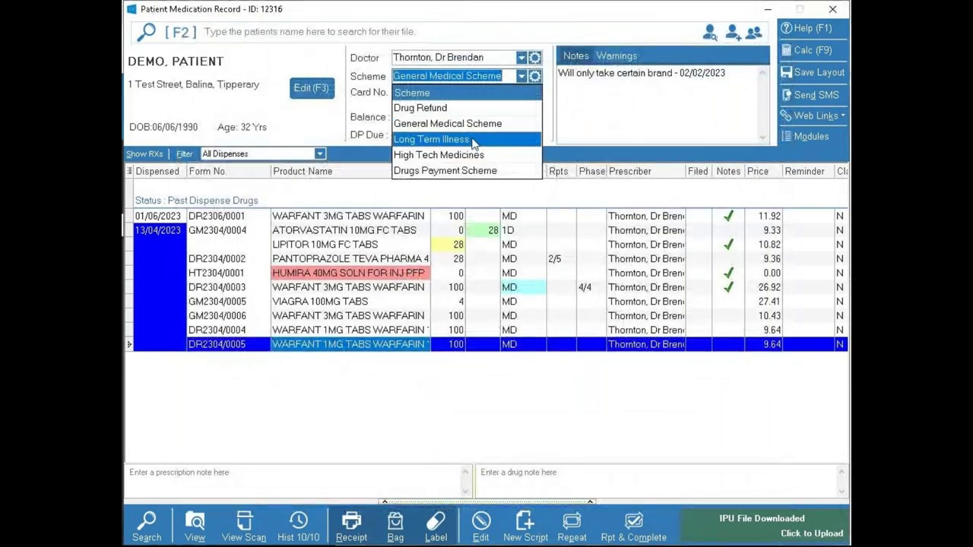
click(456, 171)
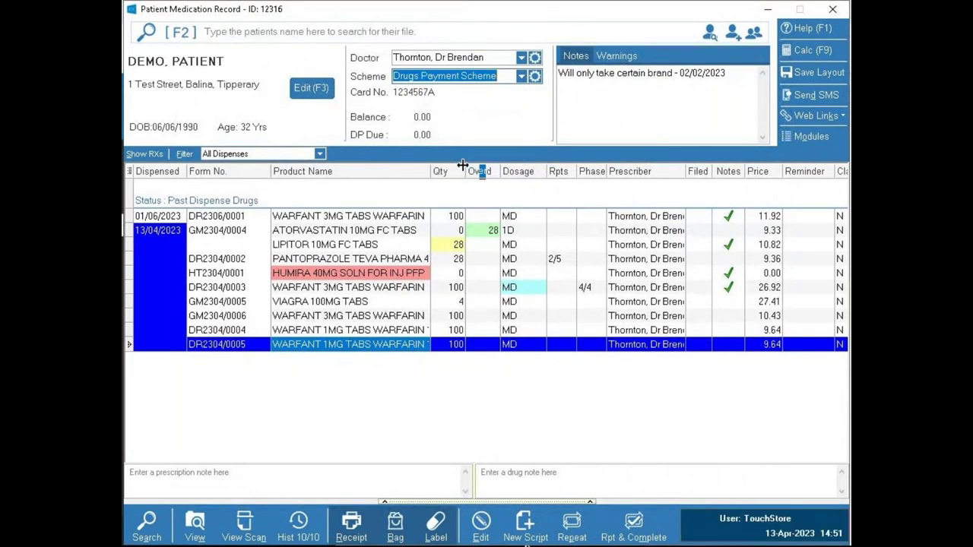
Dispense WARFANT 1MG with dosage MD on a new script, then review the DPS analysis
click(370, 319)
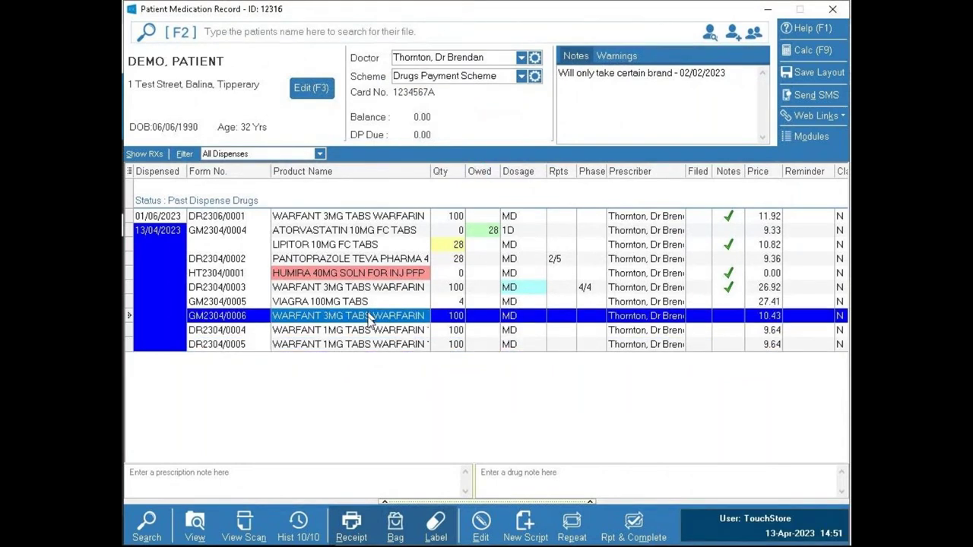
key(ctrl+n)
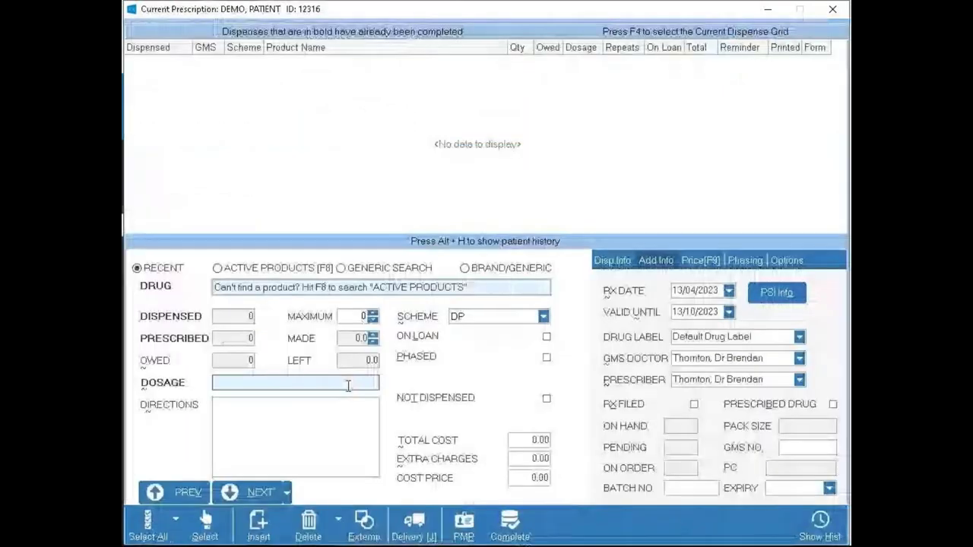
text(WAR)
key(Return)
key(Return)
key(Return)
key(Return)
text(MD)
key(Return)
key(Return)
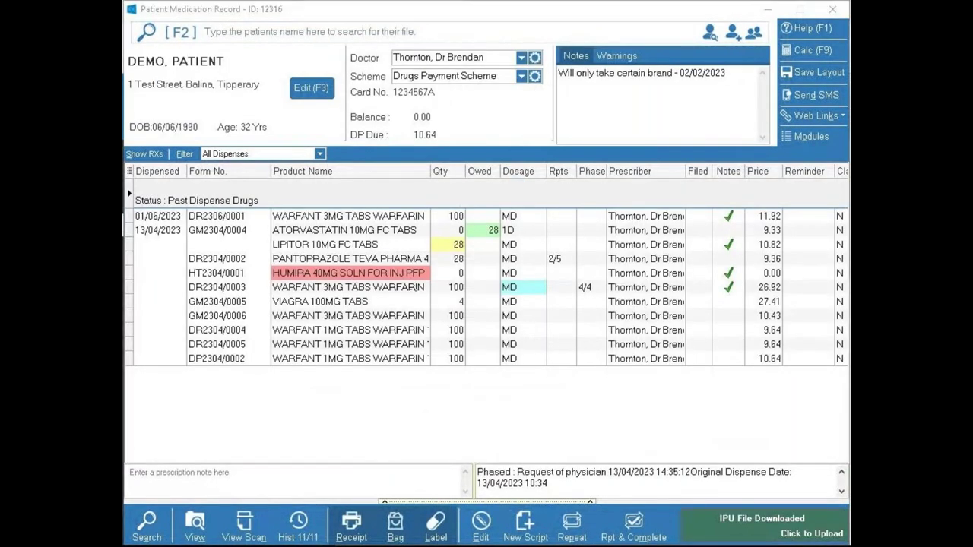
double_click(410, 283)
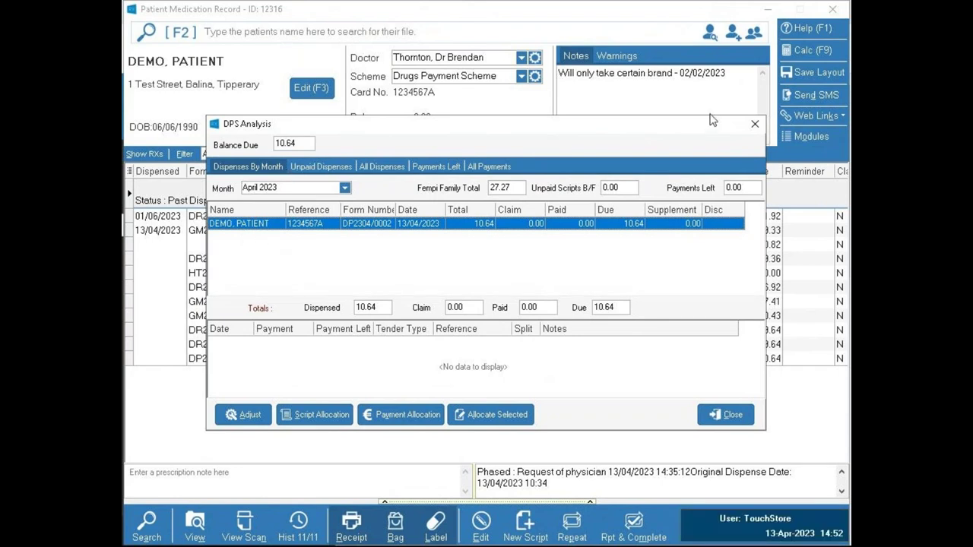
click(754, 126)
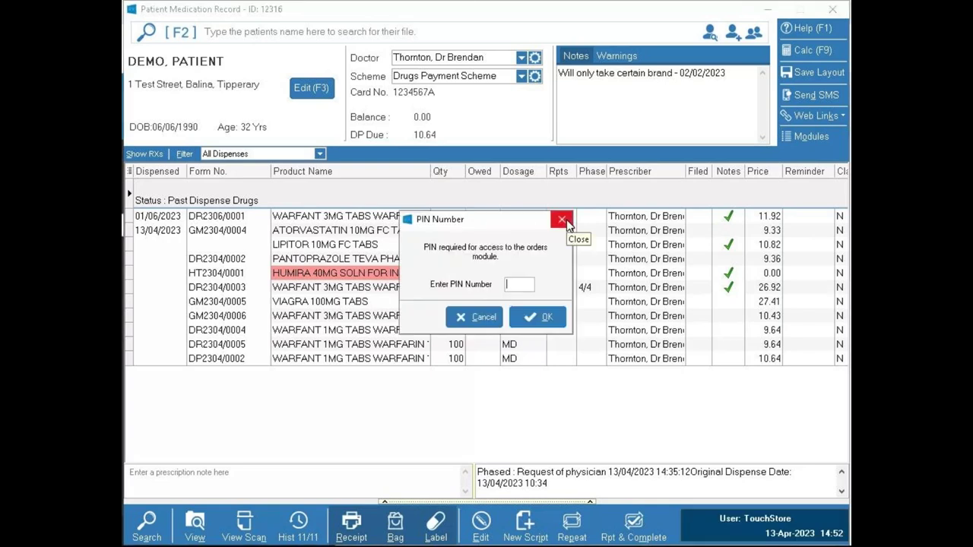
Unlock the orders module with the PIN
key(Return)
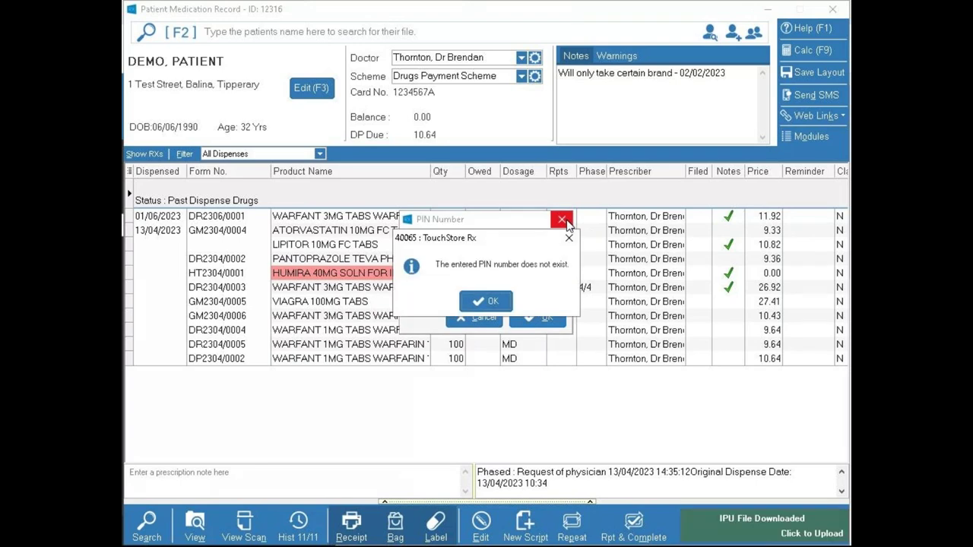
key(Return)
text(****)
key(Return)
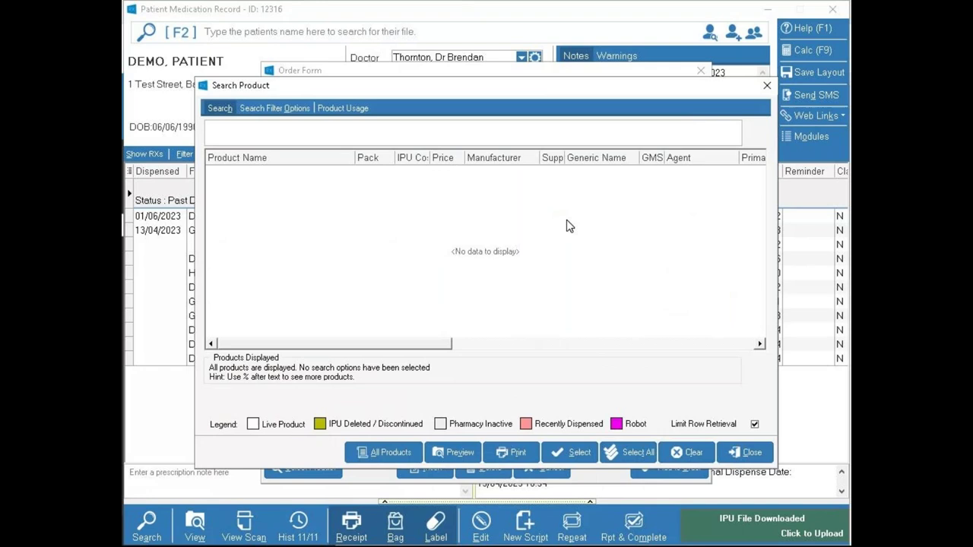
Order 5 packs of WARFANT 1MG TABS WARFARIN 100 TABS and close the order form
text(warf)
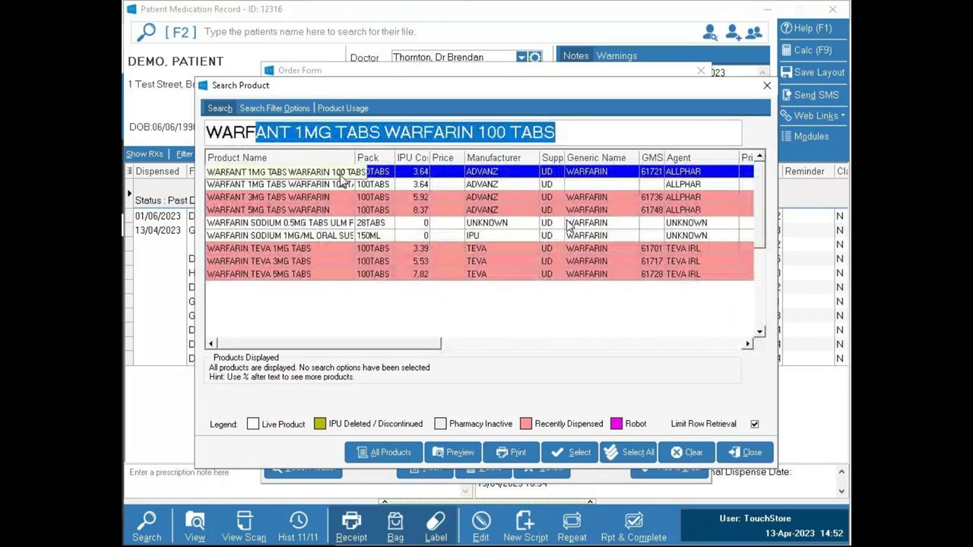
double_click(342, 181)
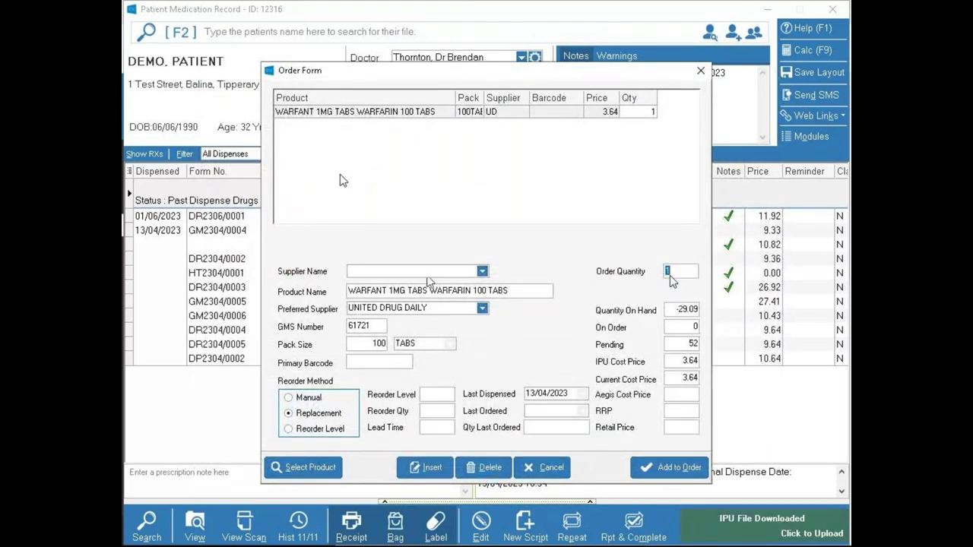
text(5)
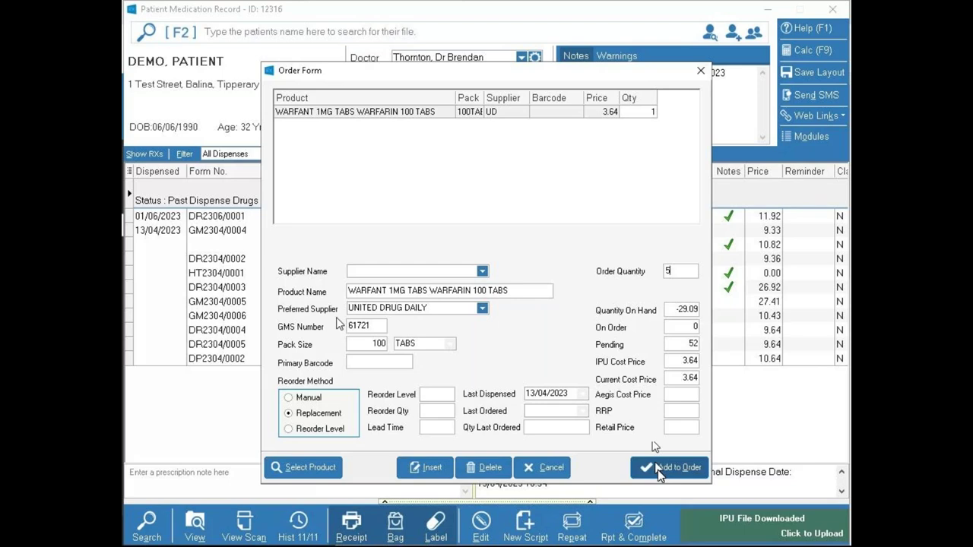
click(657, 469)
click(544, 465)
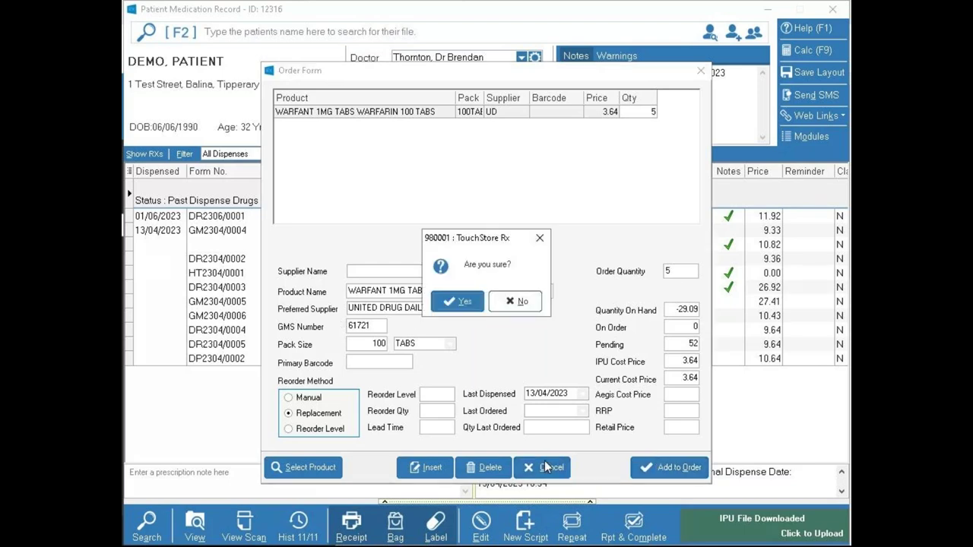
click(459, 303)
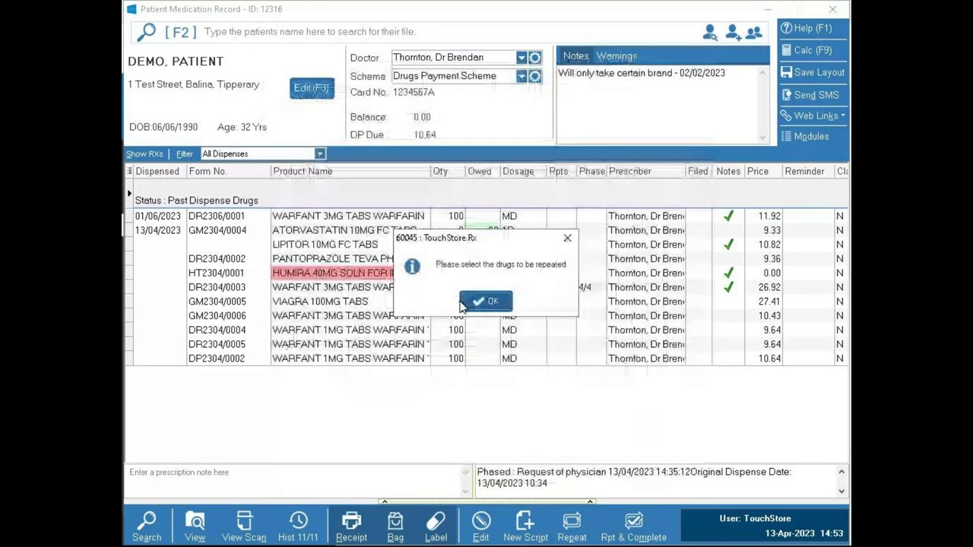
click(461, 302)
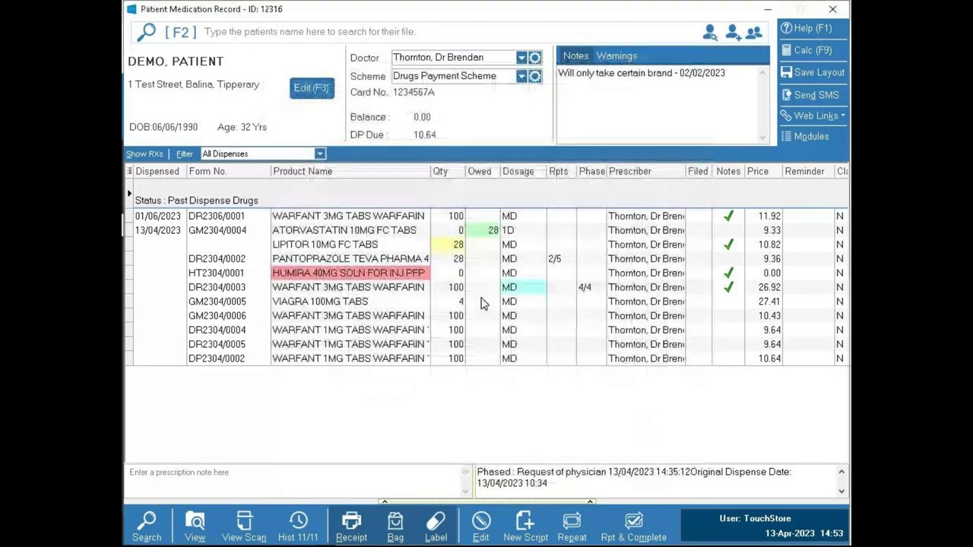
click(355, 217)
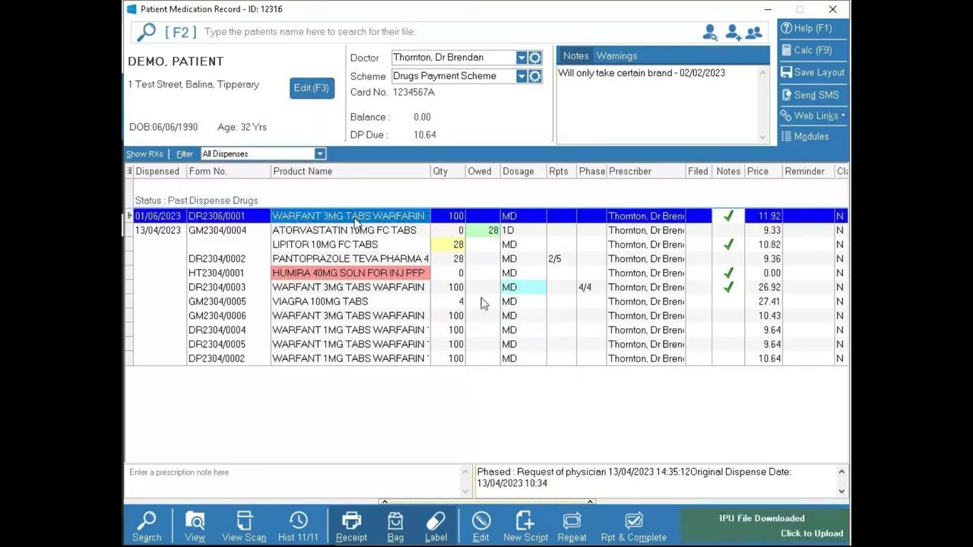
key(F9)
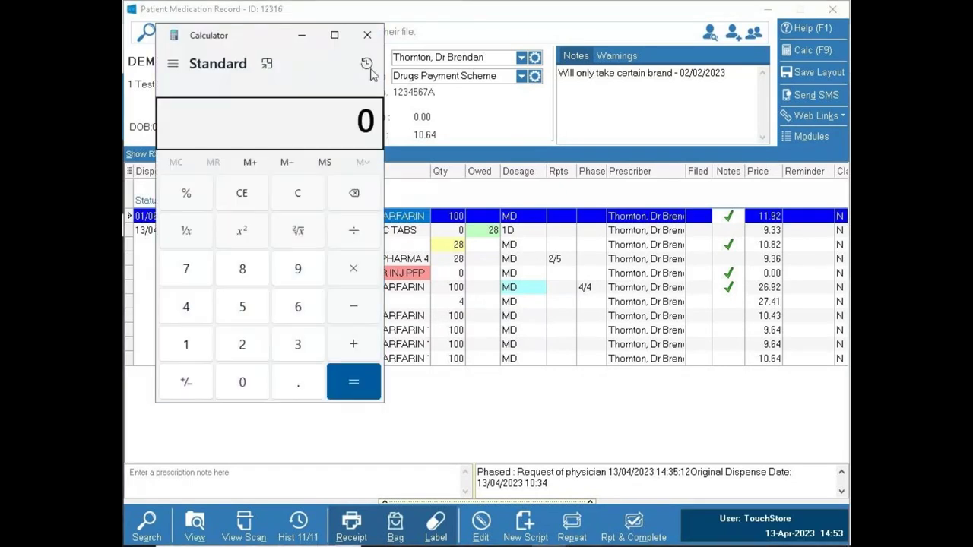
click(370, 42)
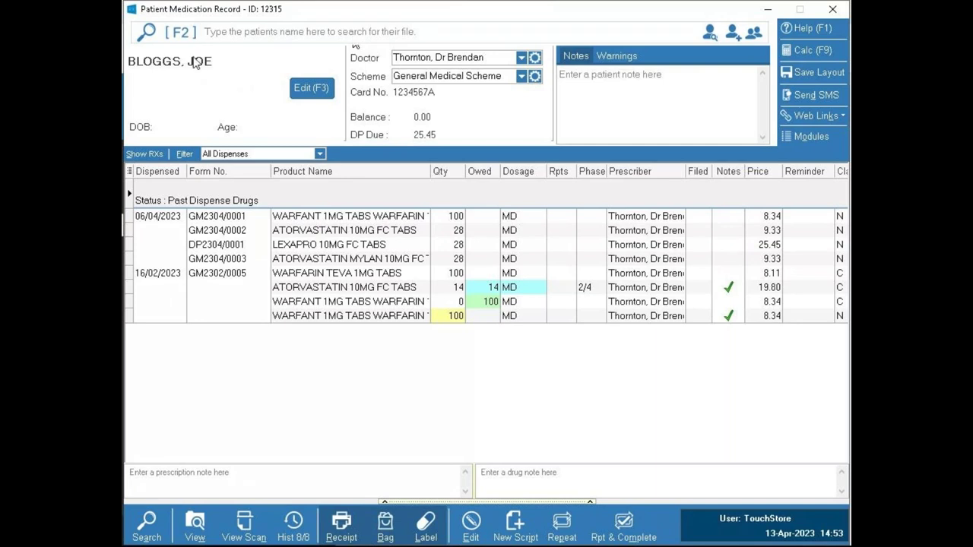
text(DEMO, PATIENT)
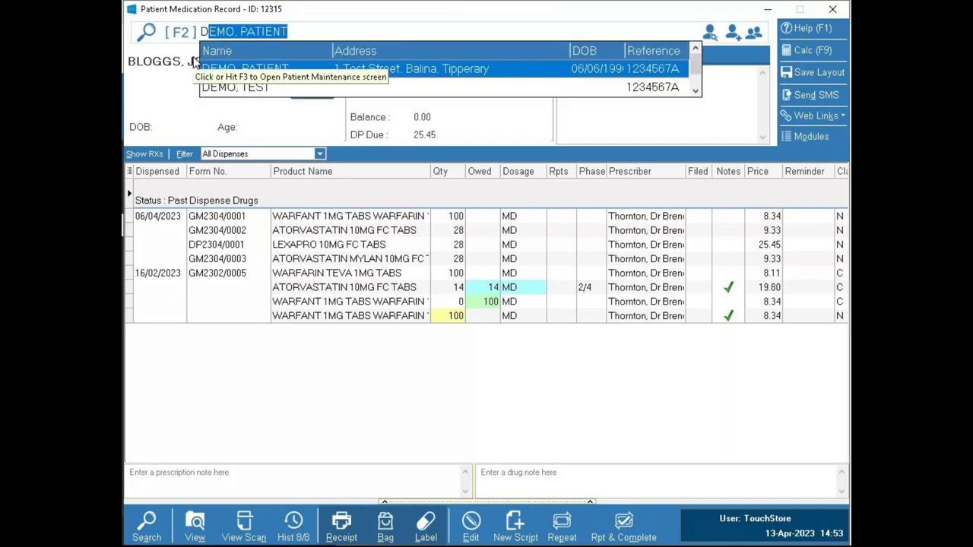
key(Return)
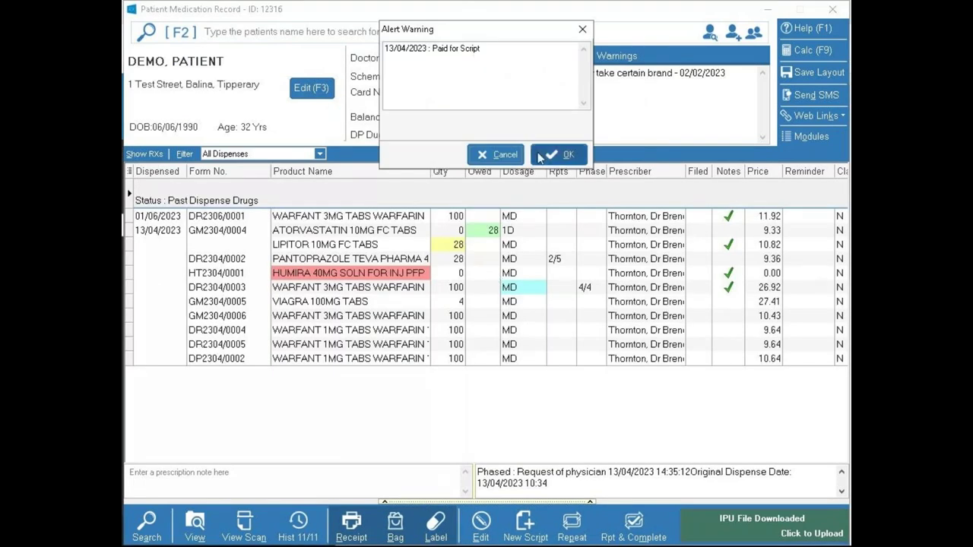
key(Return)
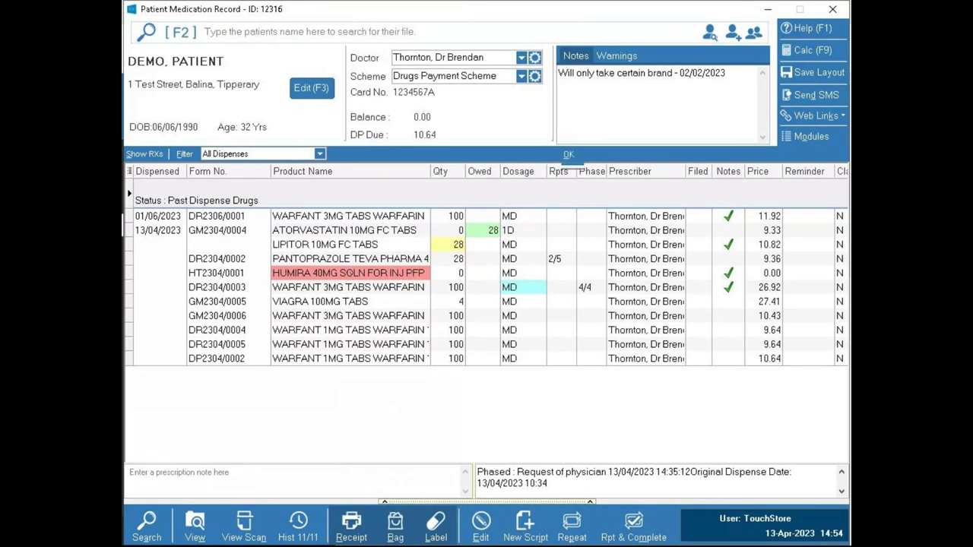
key(F9)
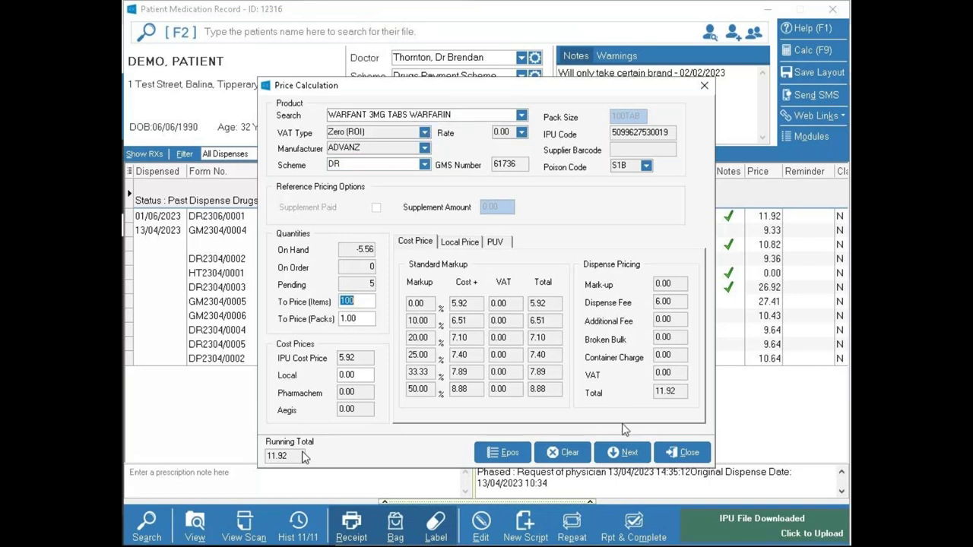
Add ATORVAS 10MG FC TABS to the price calculation after WARFANT 3MG, then close it
click(622, 452)
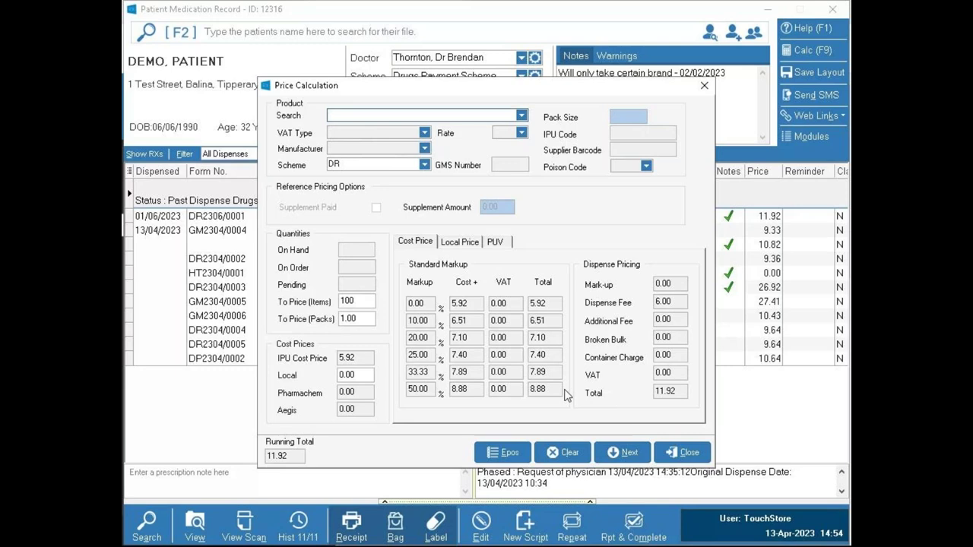
click(342, 114)
text(ar)
key(BackSpace)
text(tr)
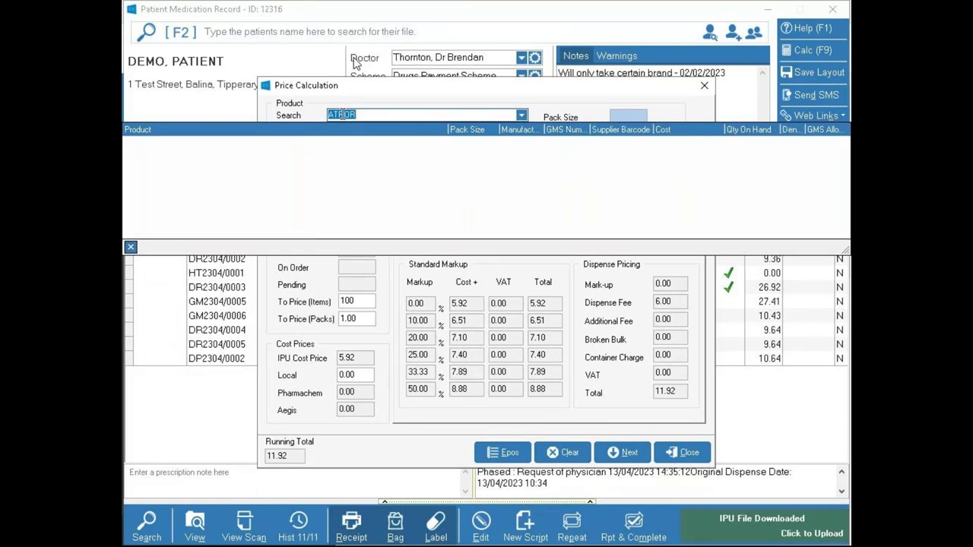
text(ATORV)
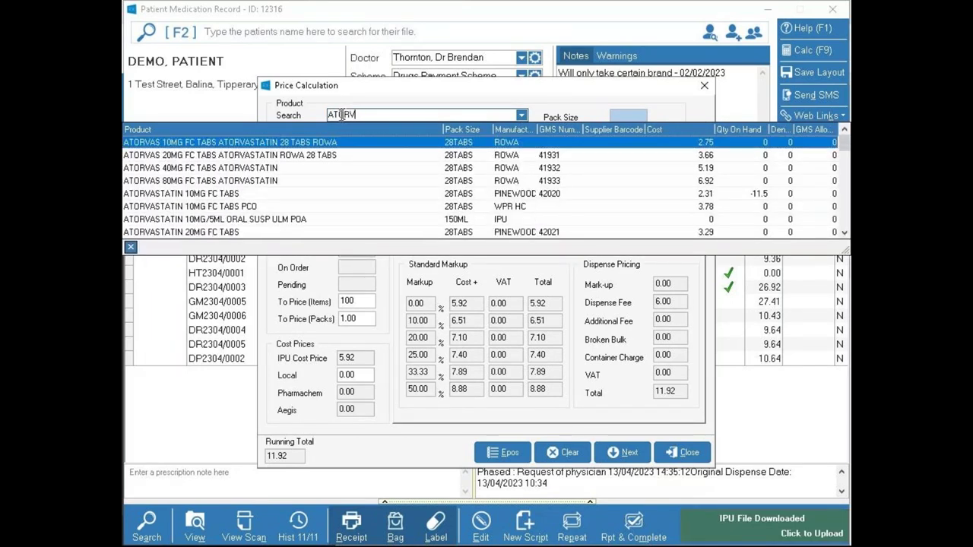
click(324, 143)
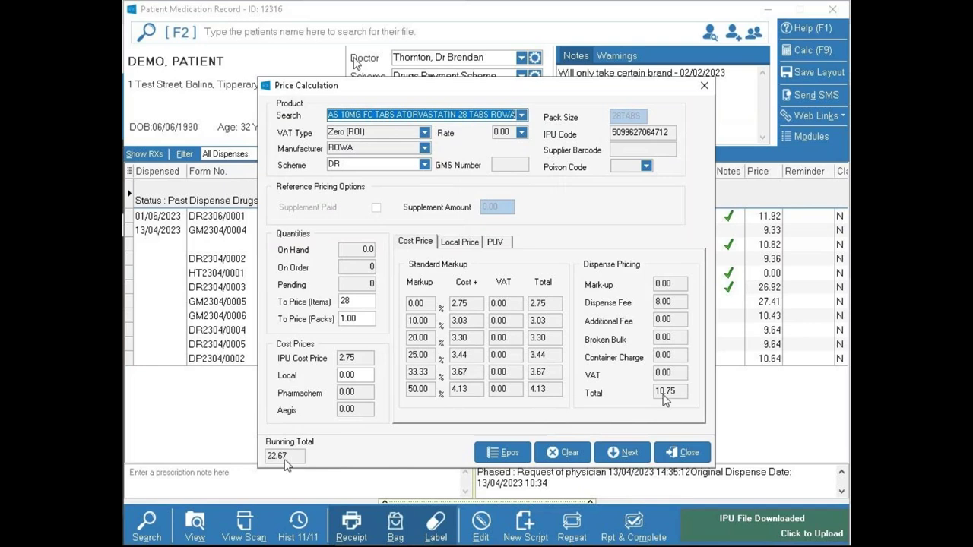
click(632, 458)
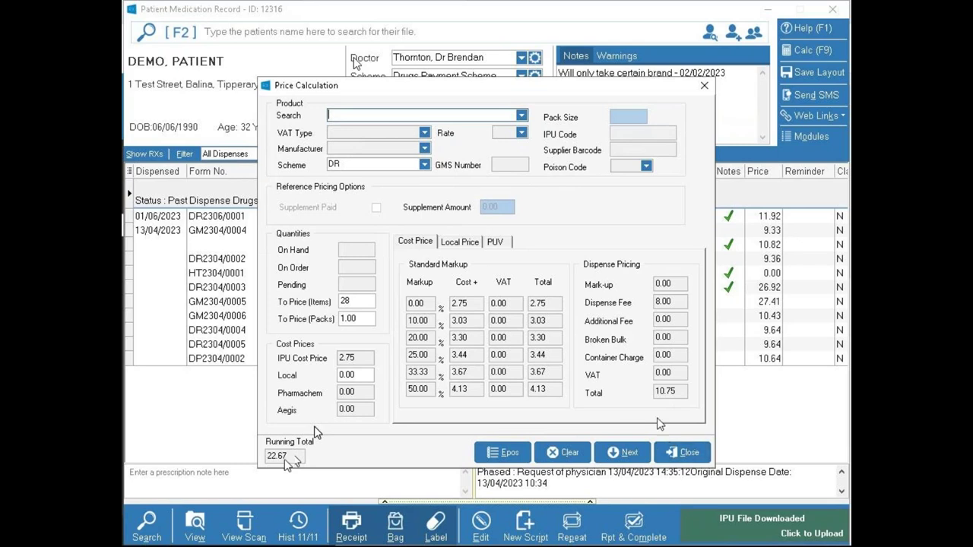
click(680, 453)
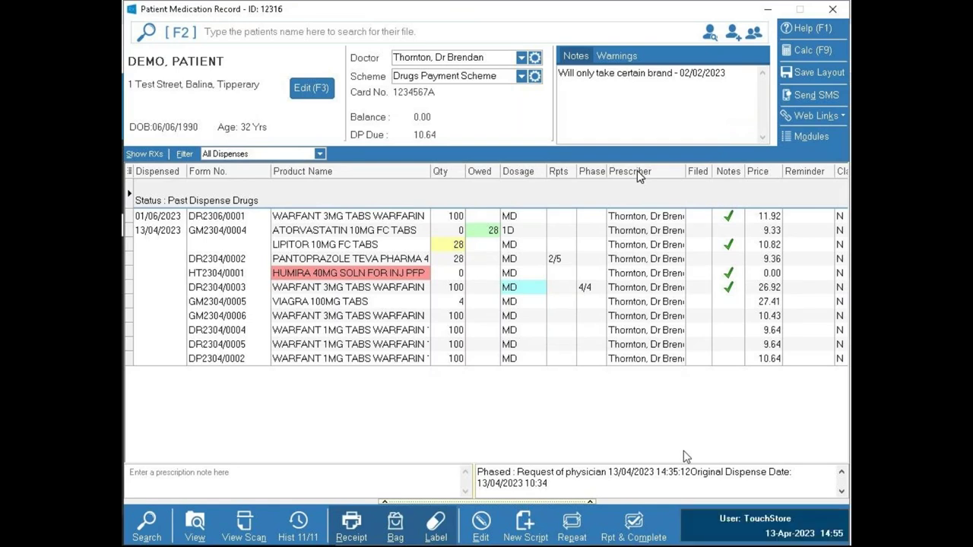
click(834, 137)
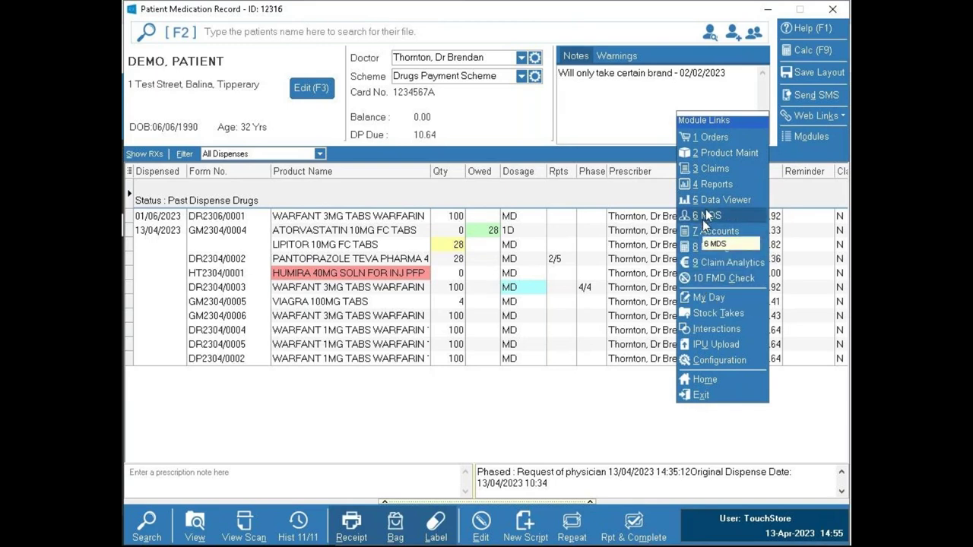
click(728, 184)
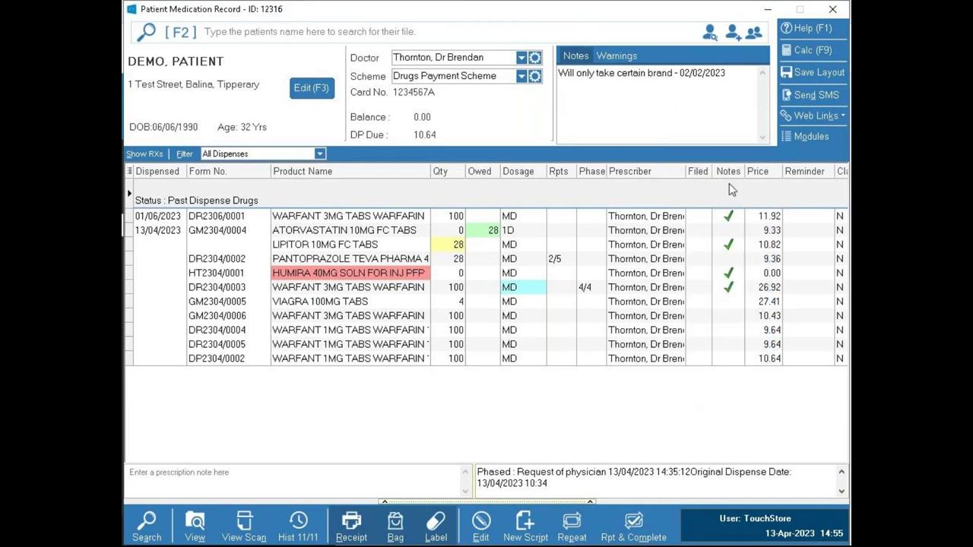
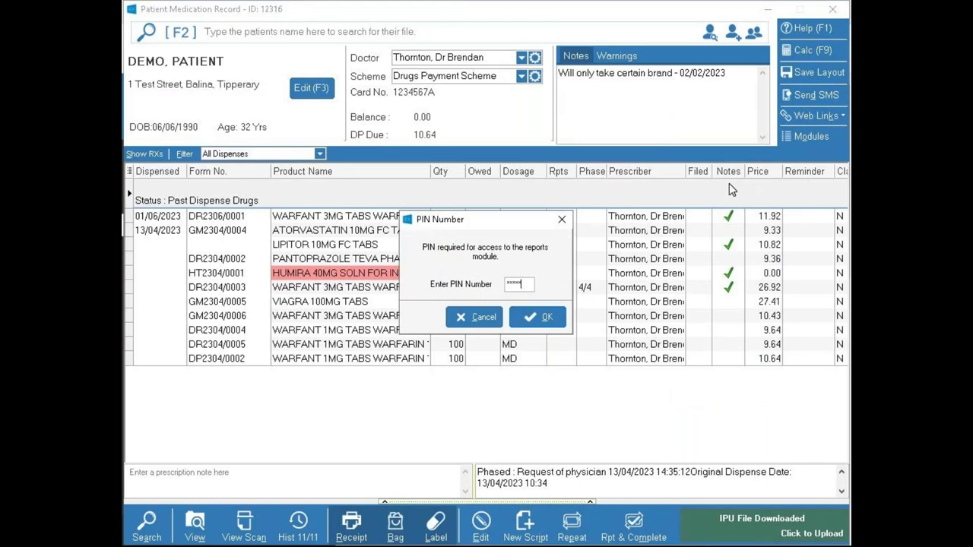
key(Return)
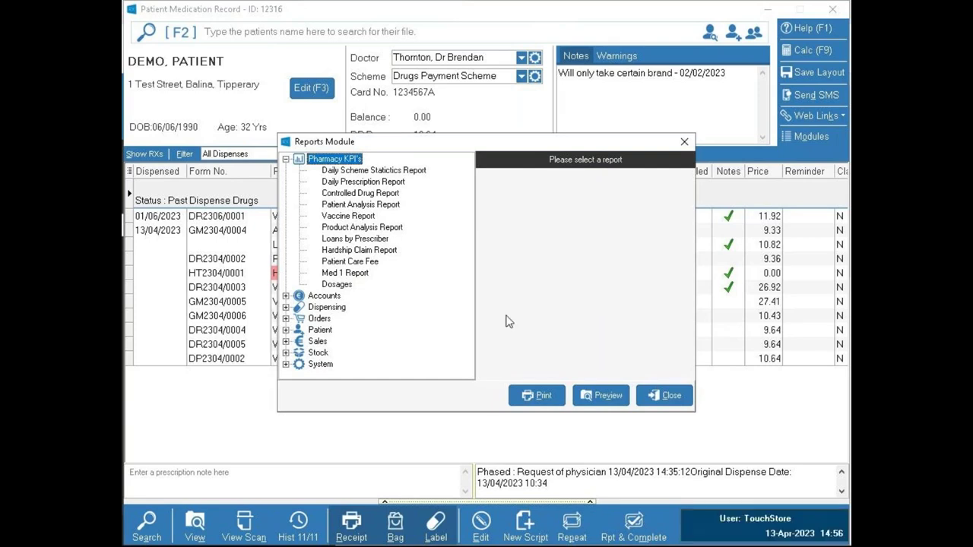
click(669, 401)
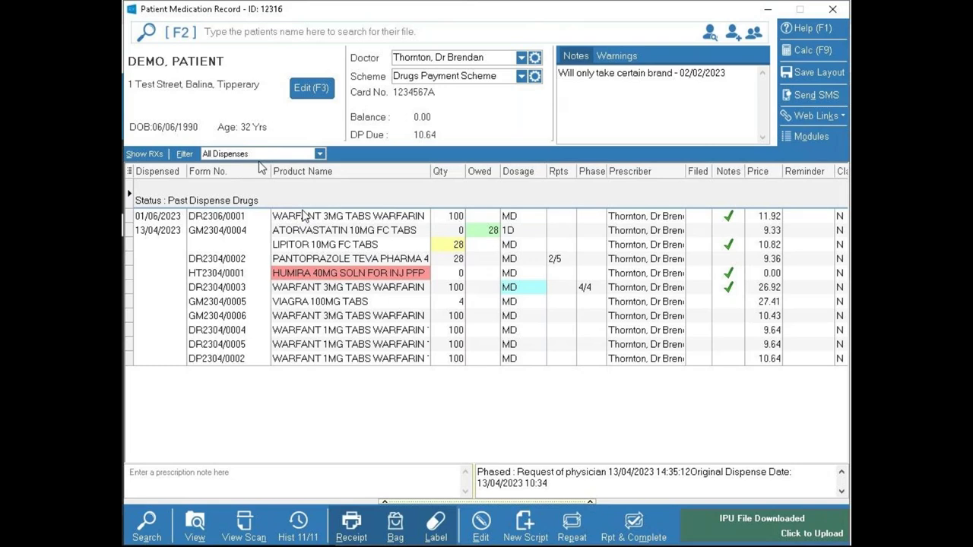
Print-preview the medication list for the three latest dispenses, then open the Modules menu
key(shift+Down)
key(shift+Down)
key(shift+Down)
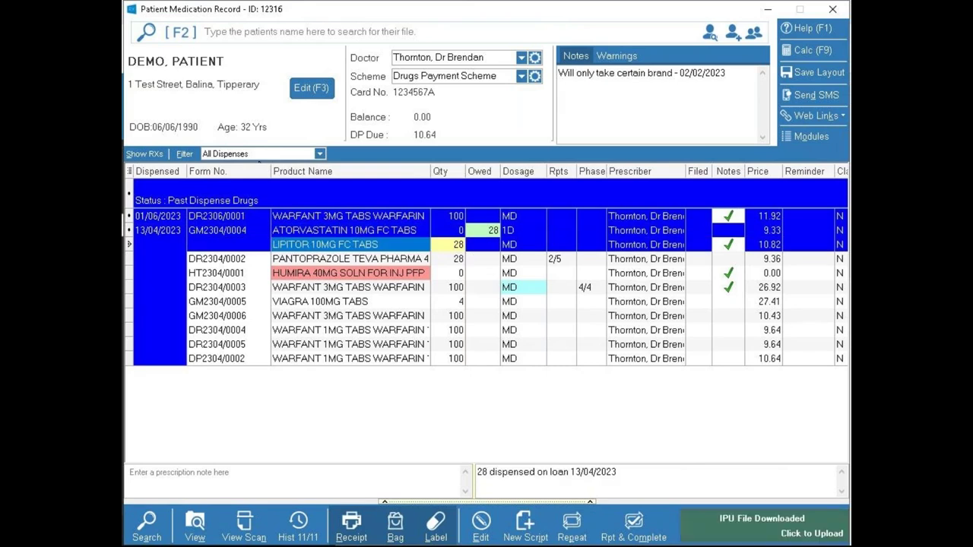
click(259, 162)
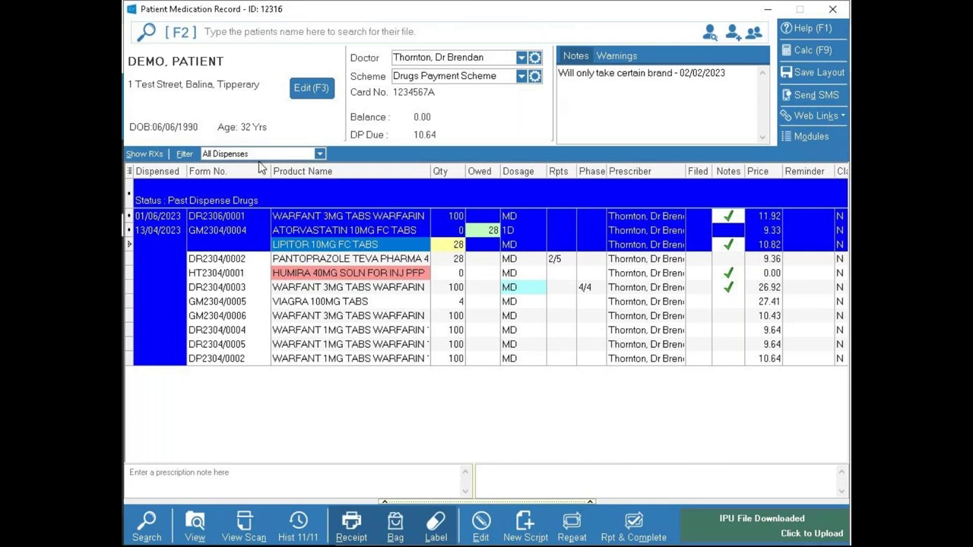
click(259, 163)
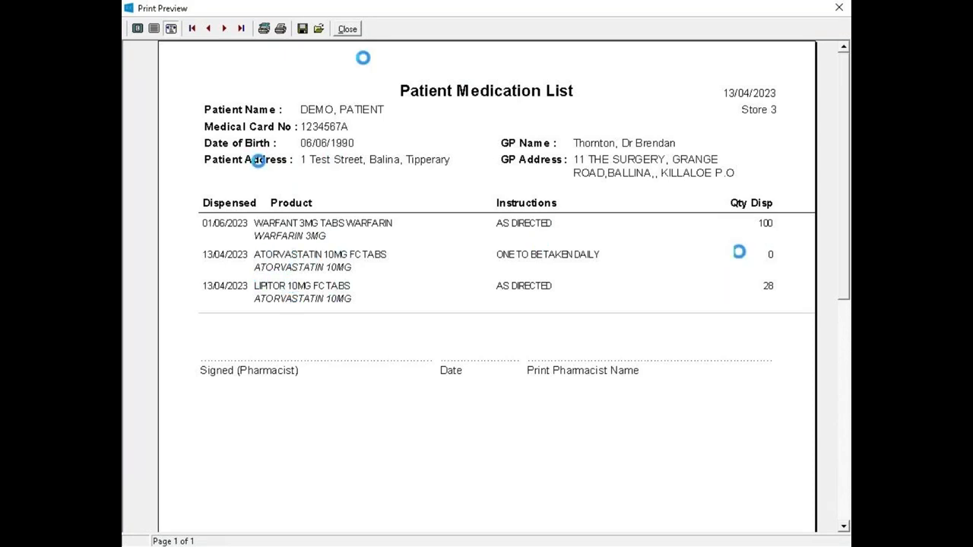
click(349, 29)
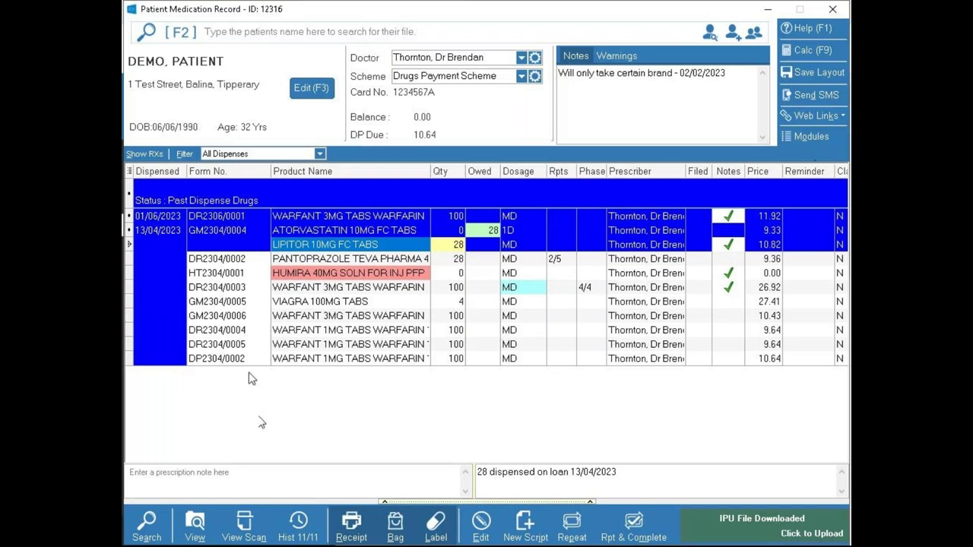
click(820, 139)
Unlock the Reports module with the PIN
click(715, 184)
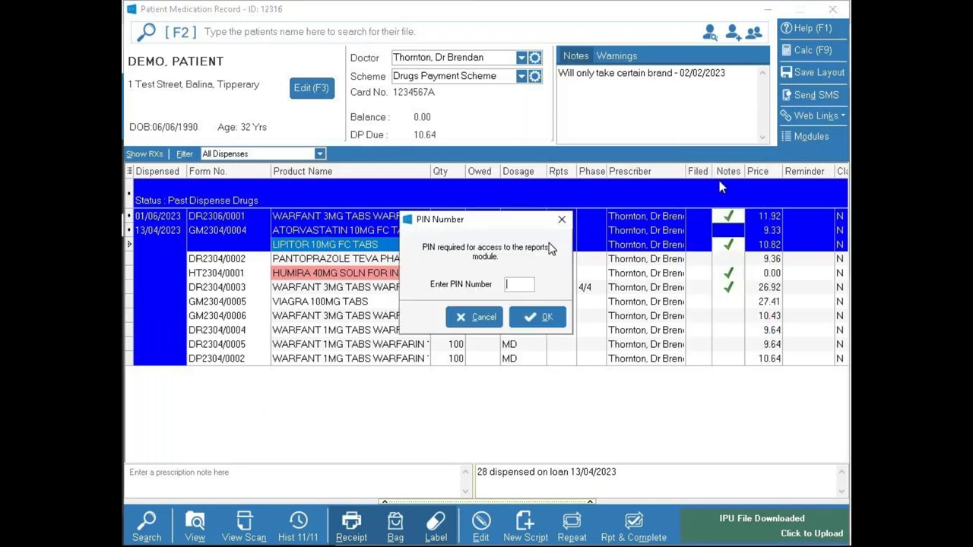
text(****)
key(Return)
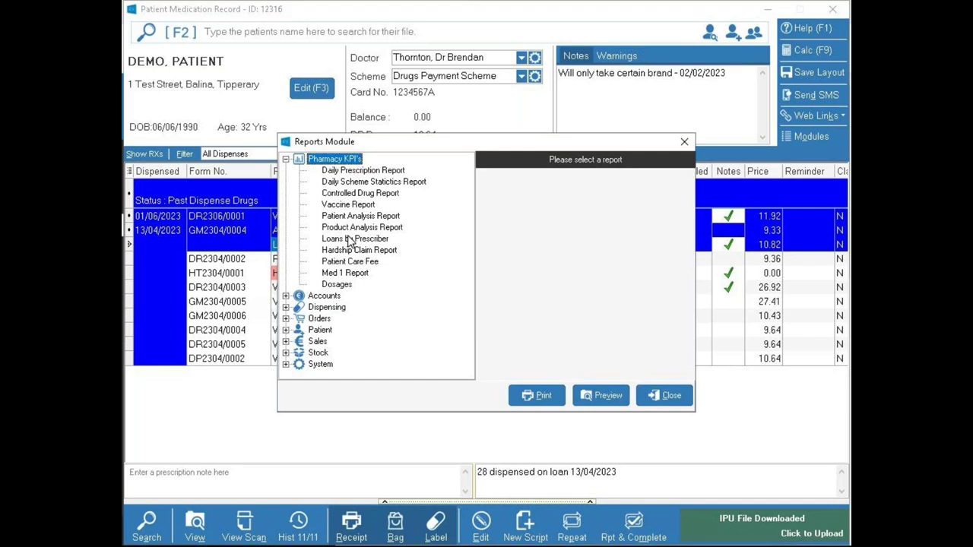
In Pharmacy KPI's, view Loans by Prescriber, then select the Hardship Claim Report
click(348, 240)
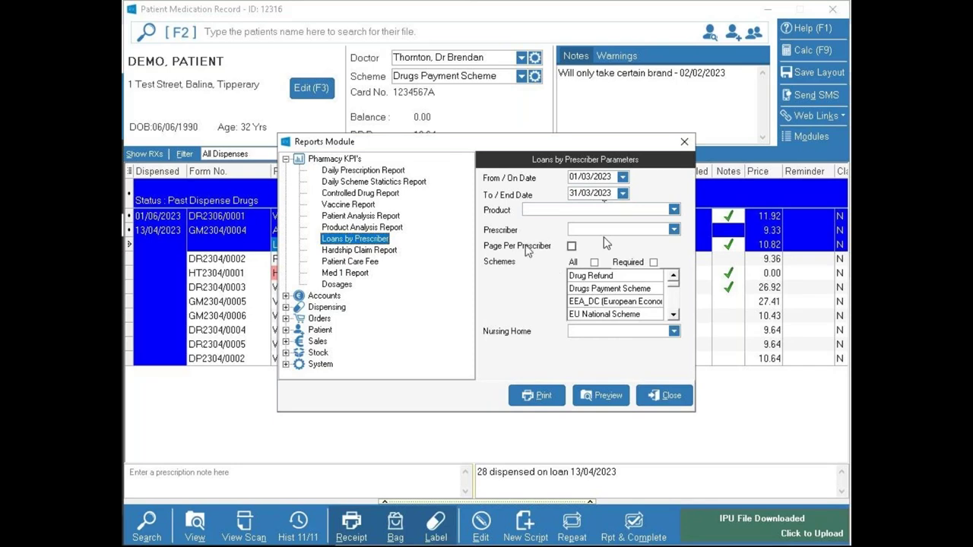
click(579, 231)
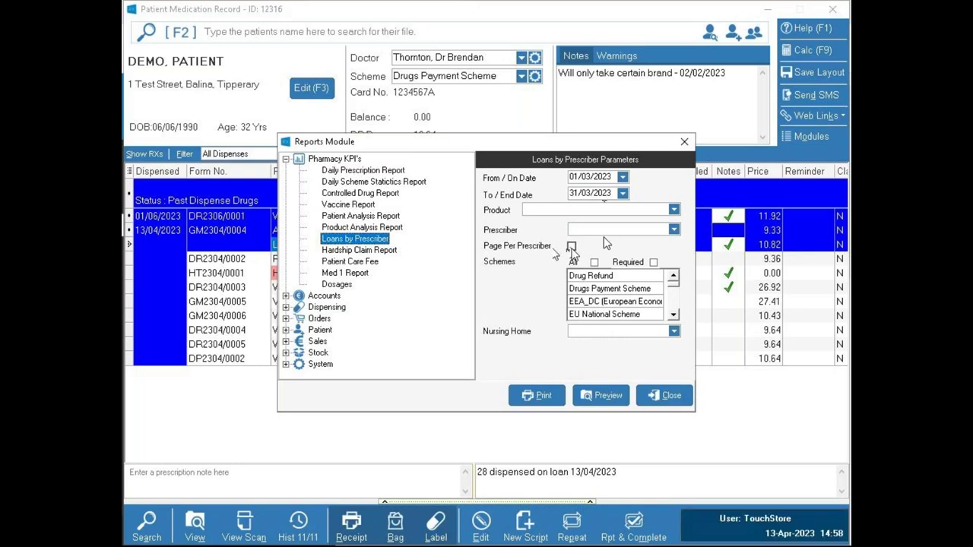
click(348, 251)
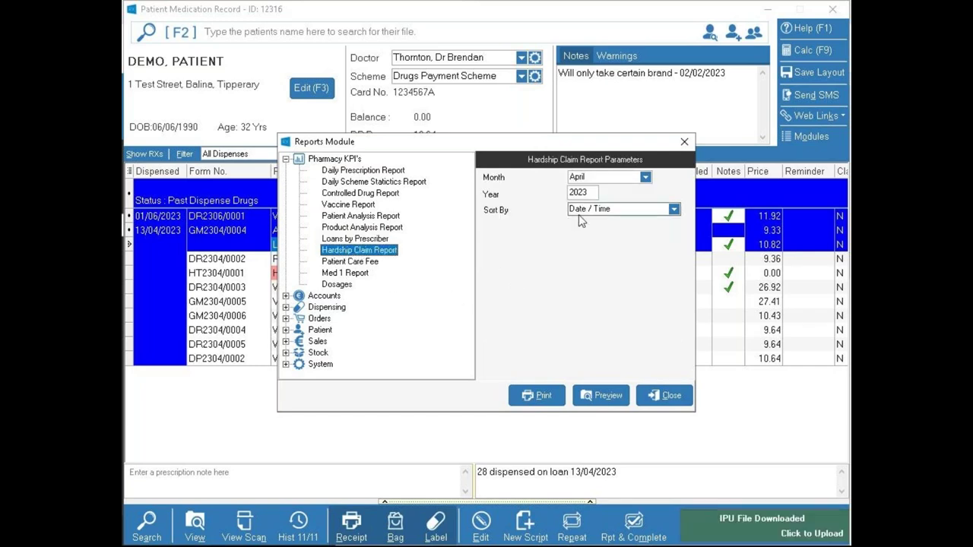
Preview the Hardship Claim Report twice, including January, finding nothing to print, then pick Patient Care Fee
click(611, 401)
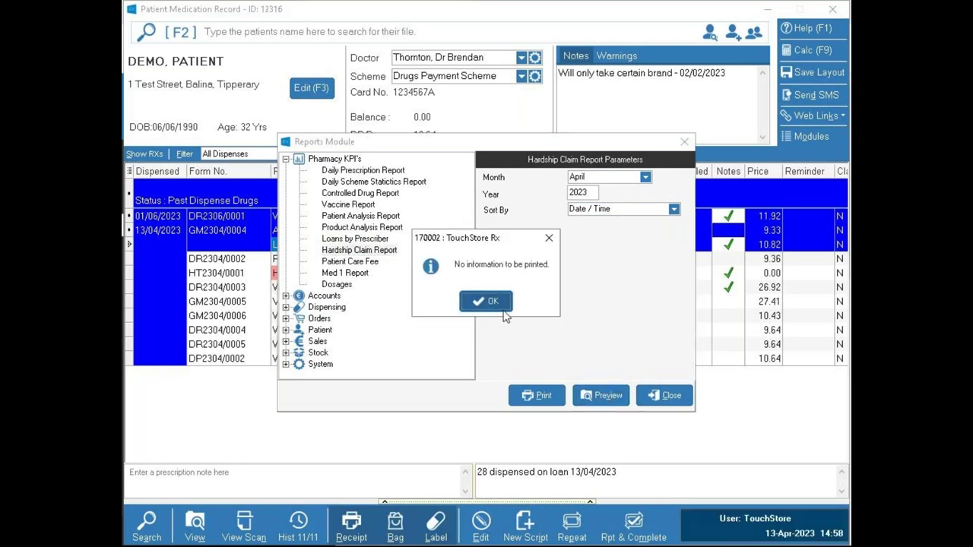
click(503, 307)
click(647, 178)
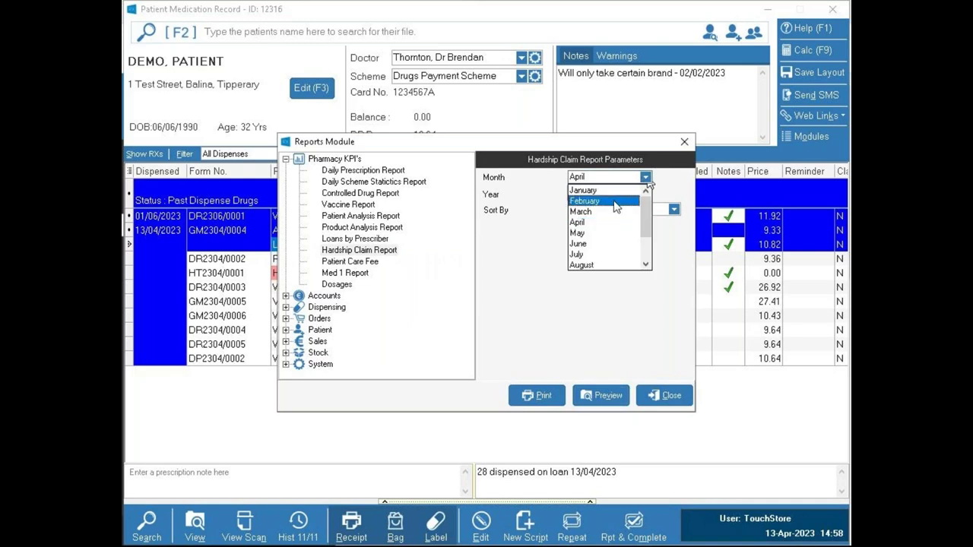
click(613, 190)
click(601, 395)
click(498, 305)
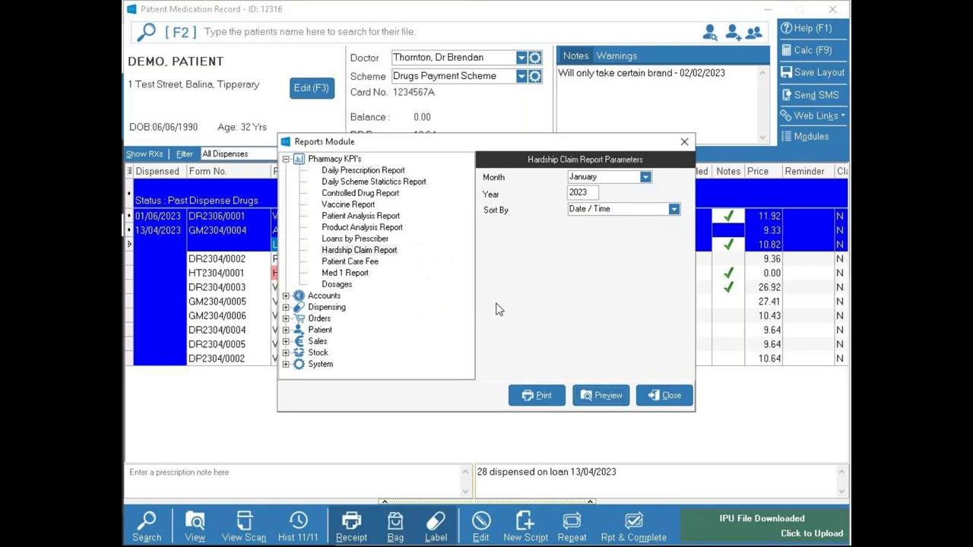
click(353, 264)
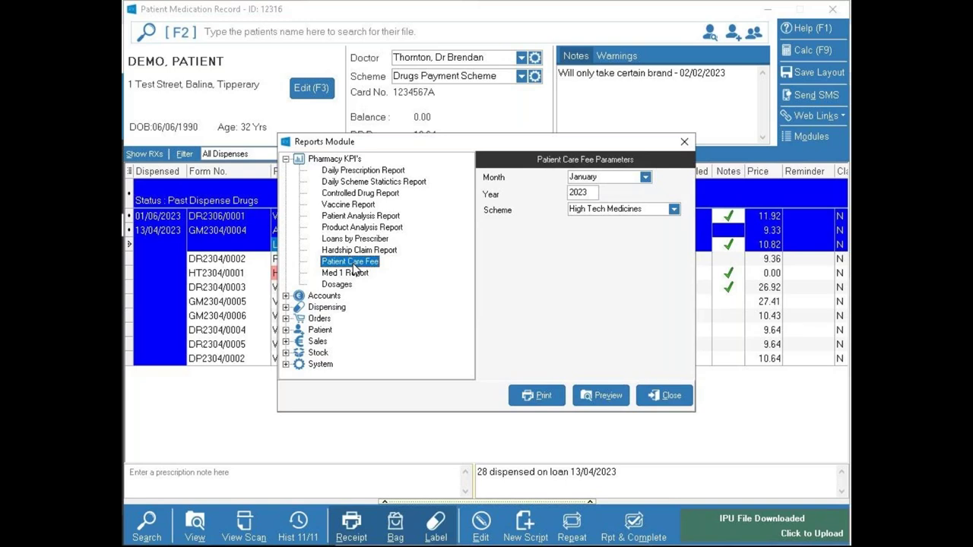
Preview the January High Tech Patient Care Fee Report (care fee 60.52, three pages), then close it
click(604, 392)
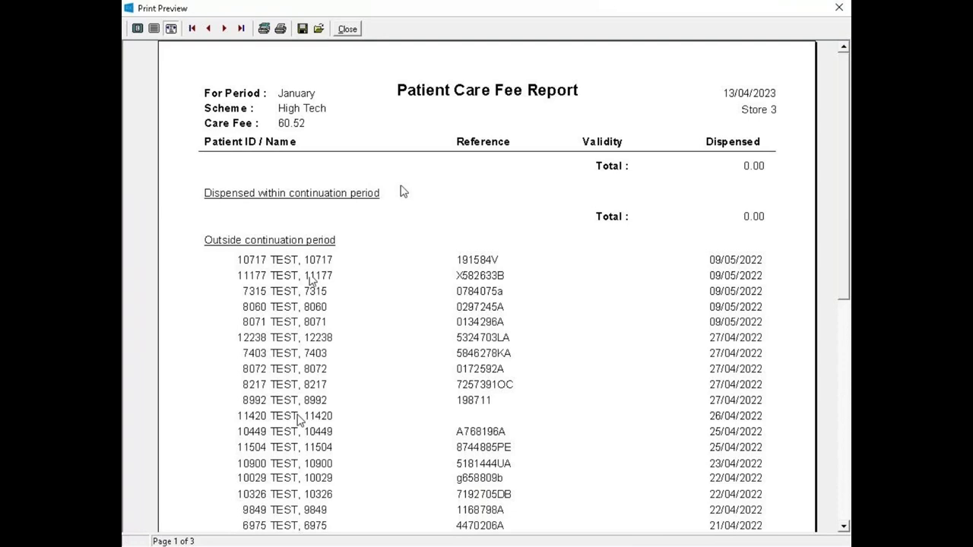
click(350, 31)
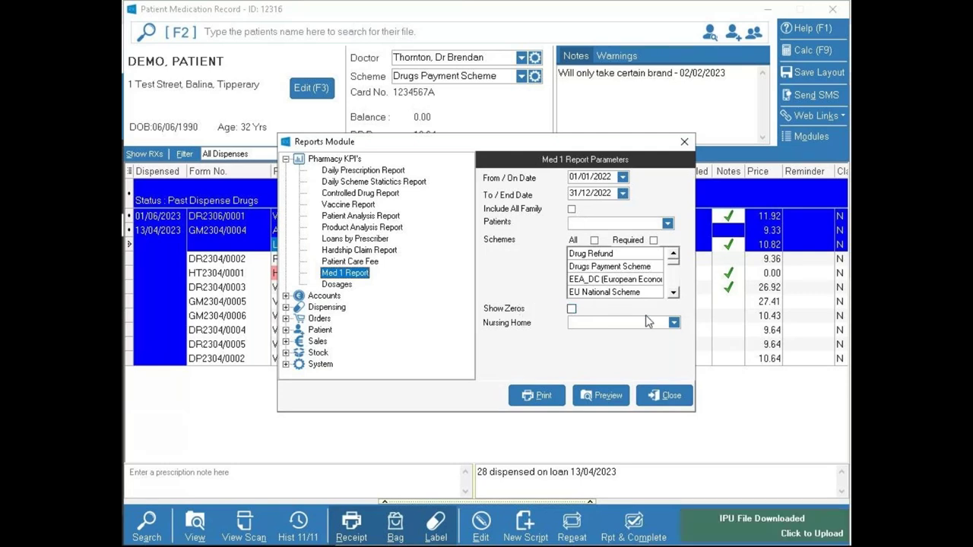
Select the Dosages report in the Pharmacy KPI tree, leaving an empty parameters panel
click(337, 284)
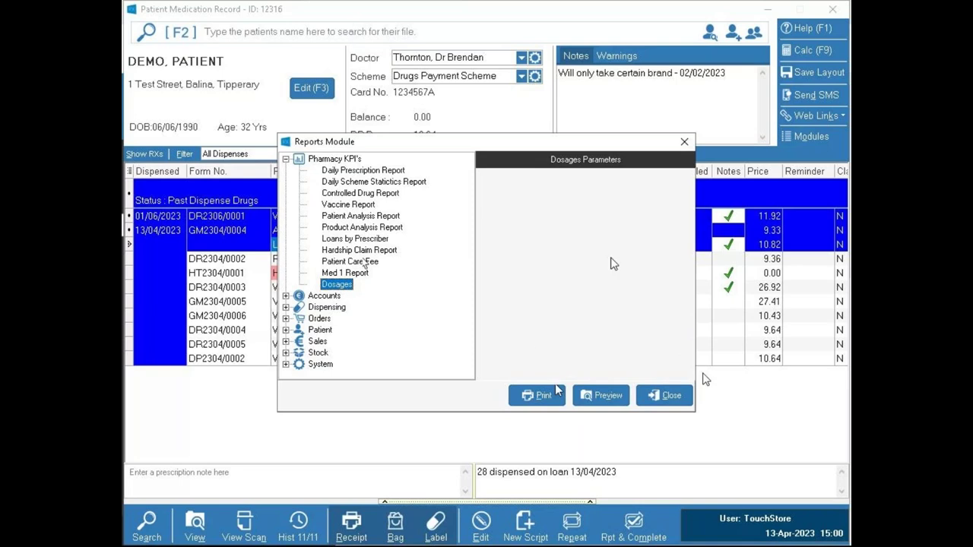
Close the reports module, select the WARFANT 1MG dispense, and open My Day from Modules
click(671, 397)
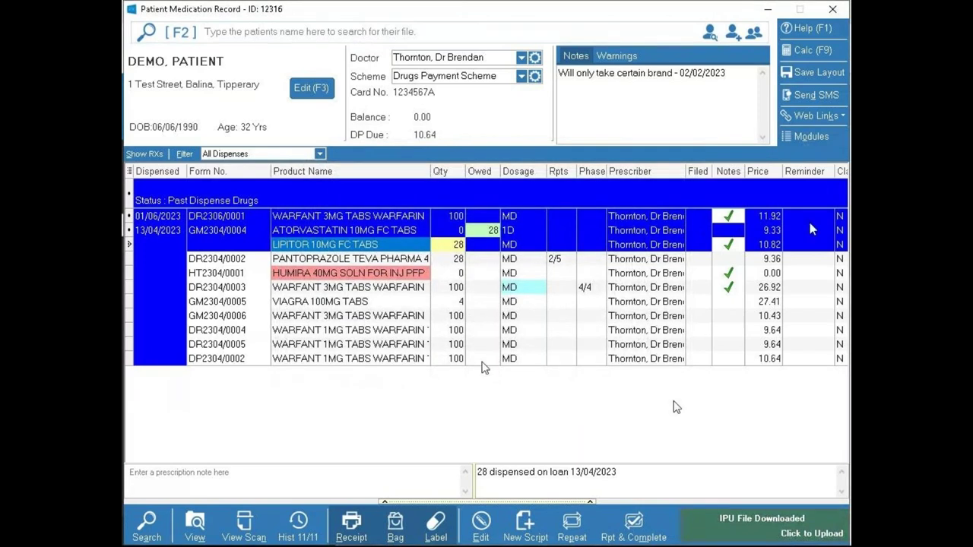
click(434, 359)
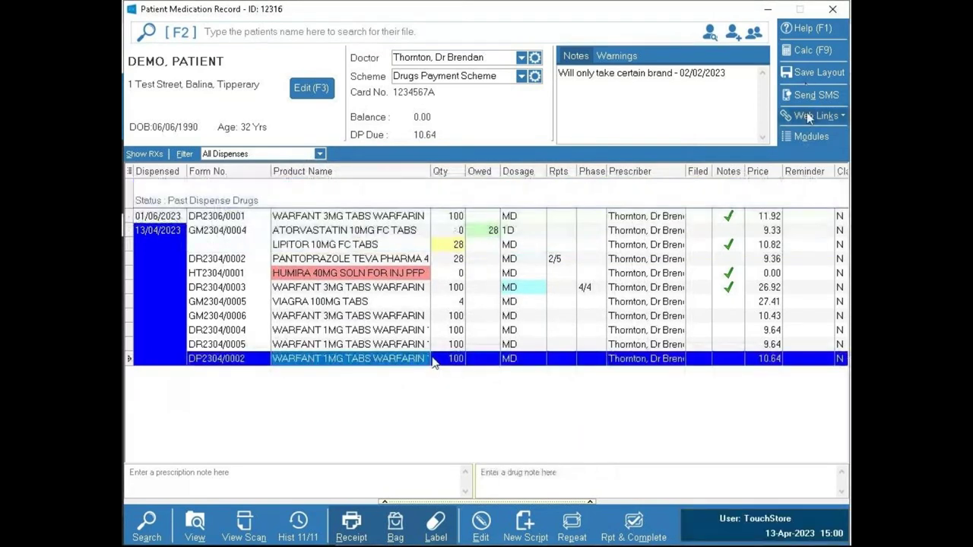
click(808, 136)
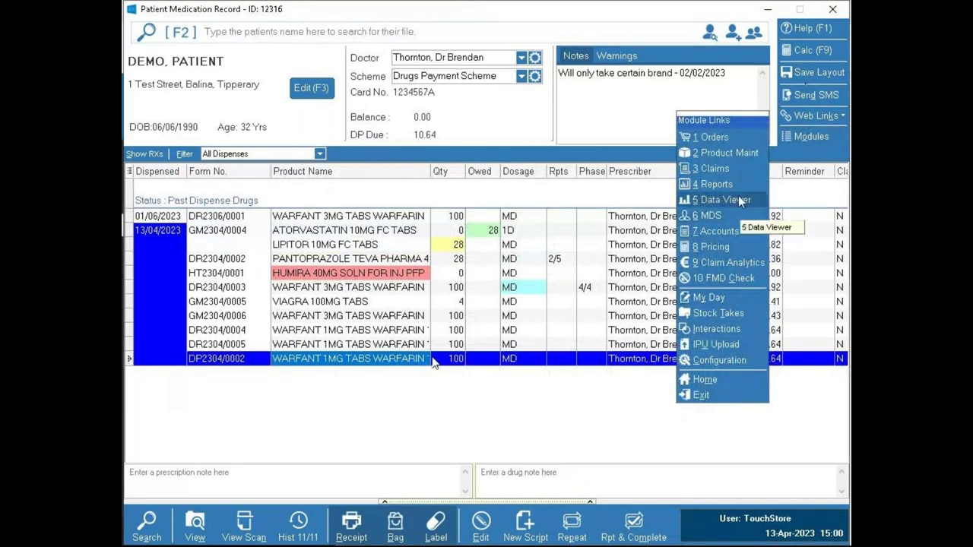
click(727, 296)
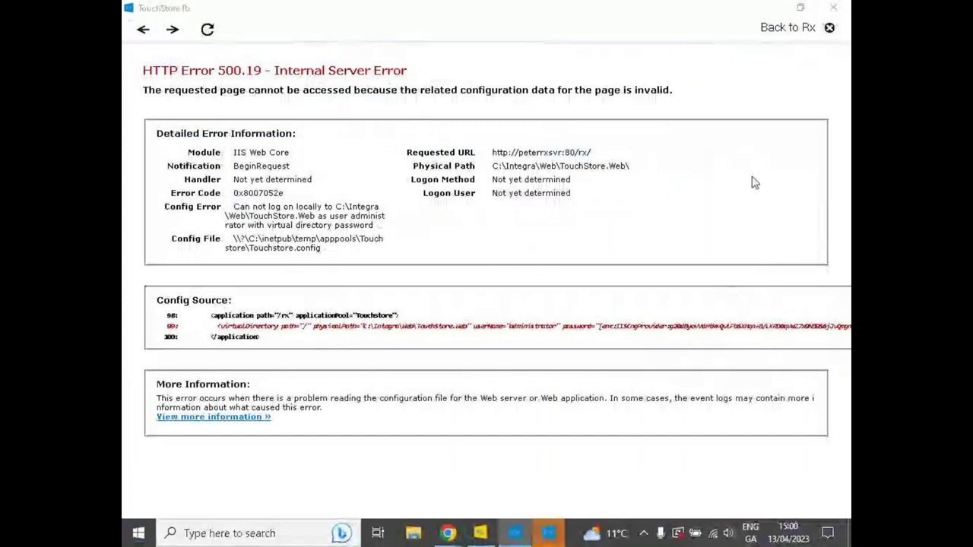
Close the HTTP Error 500.19 page with Back to Rx, returning to the medication record
click(788, 28)
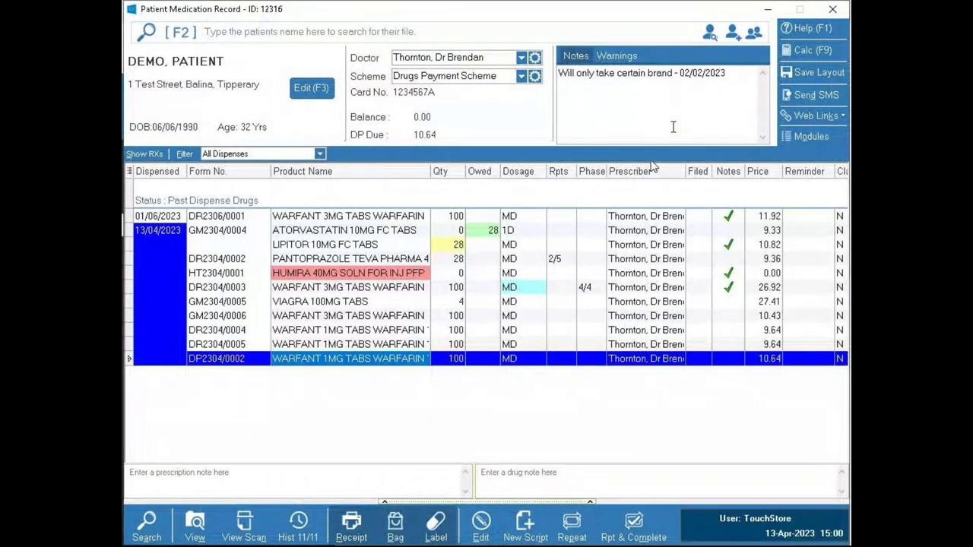
click(802, 136)
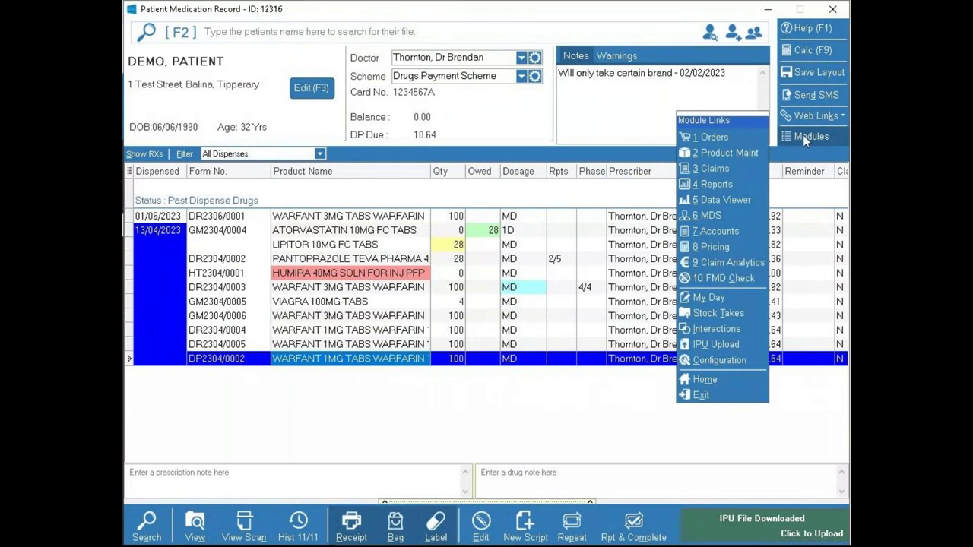
click(709, 332)
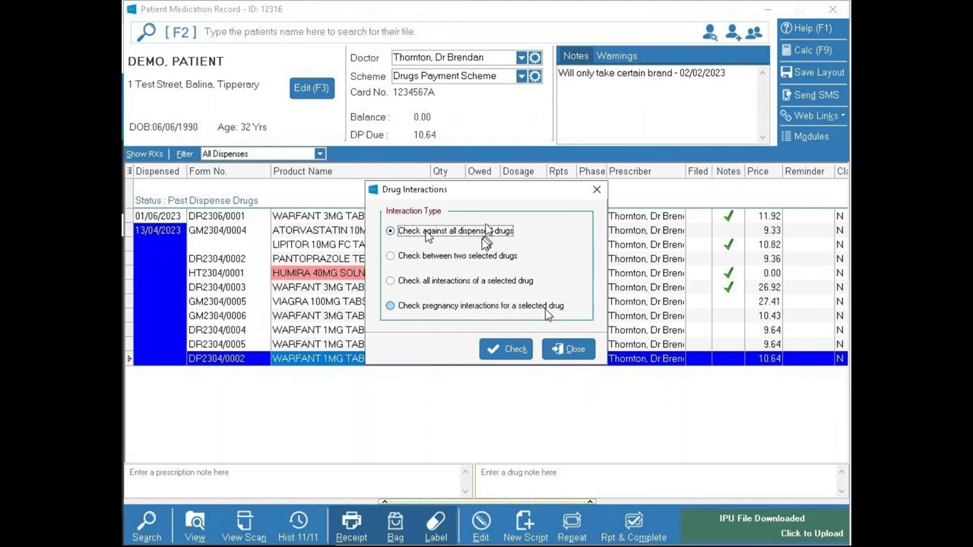
click(575, 349)
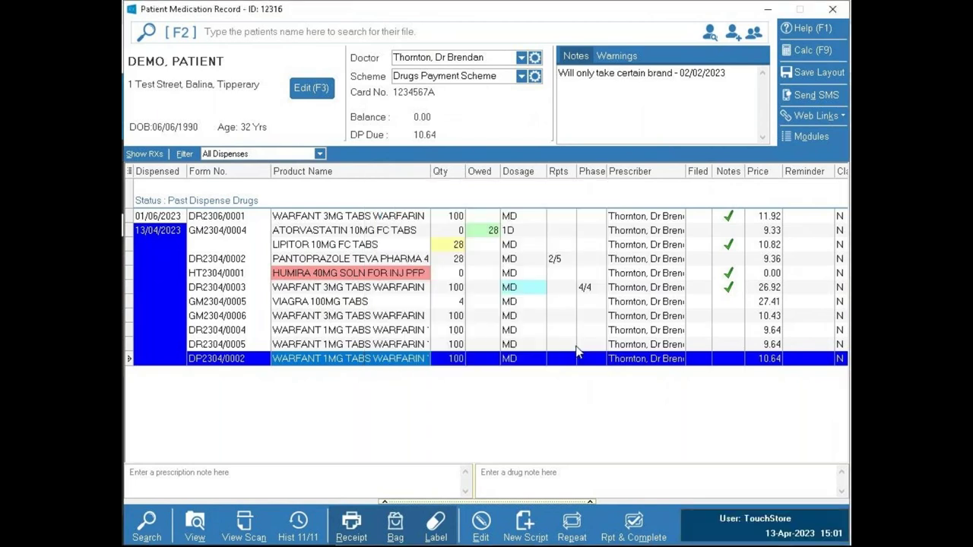